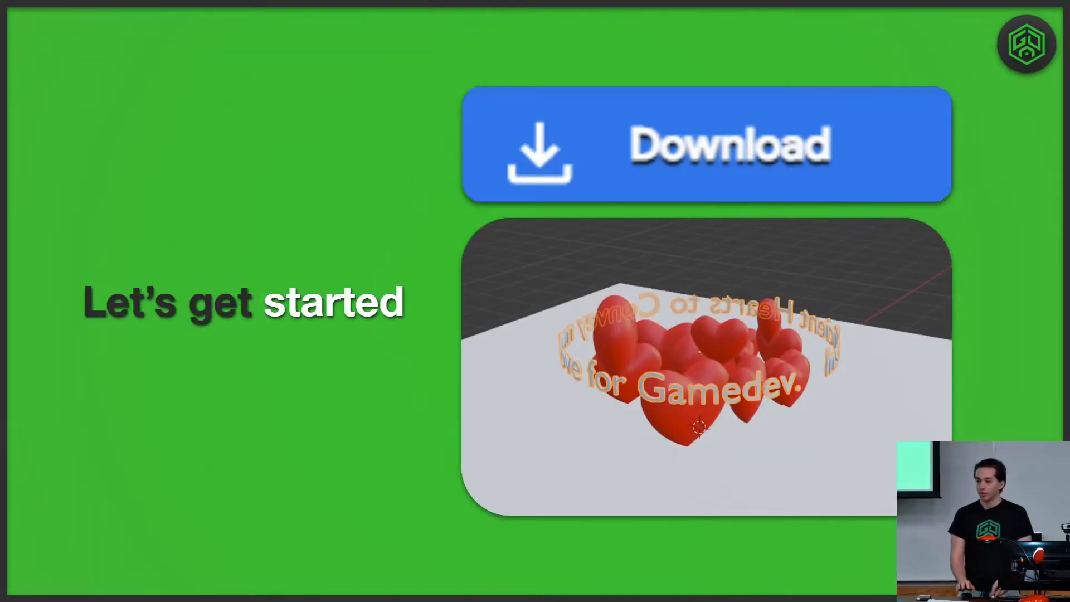
Copy the link behind the slide's Download button and resume the slideshow.
{"action": "key", "text": "Escape"}
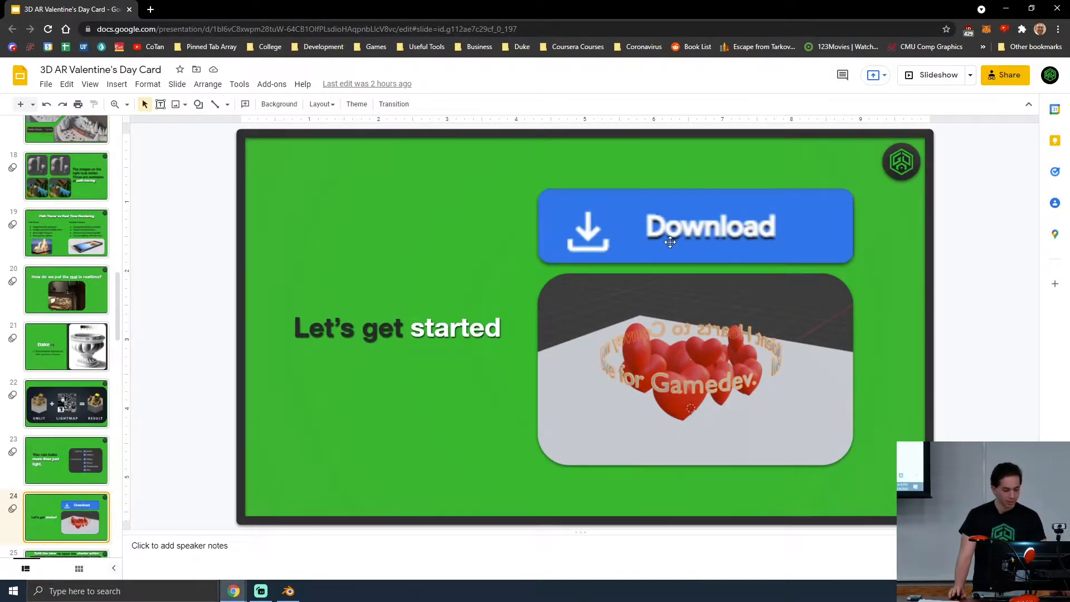
{"action": "left_click", "coordinate": [670, 241]}
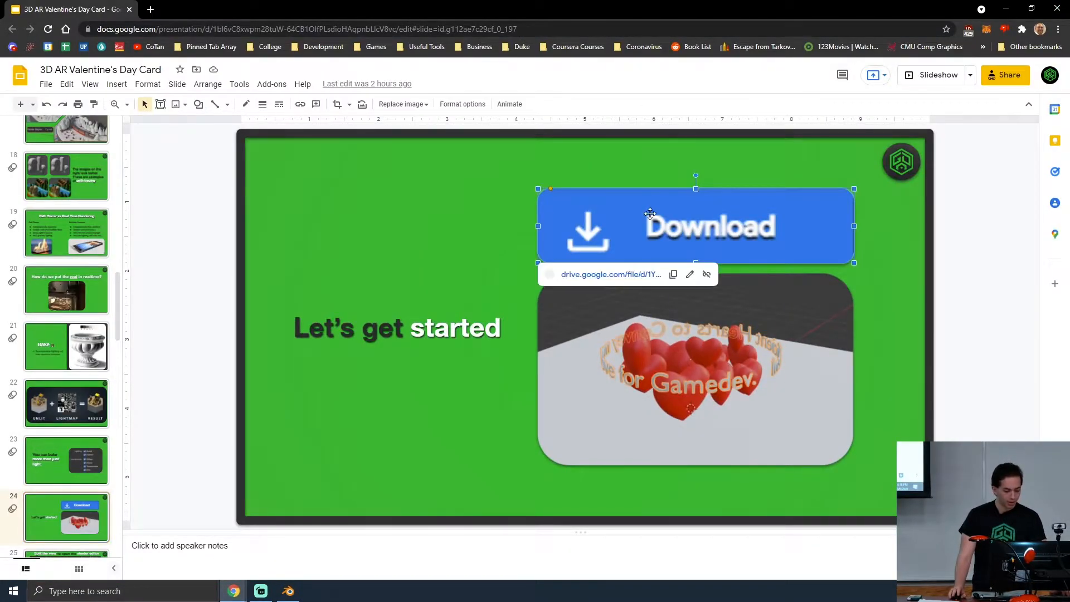
{"action": "left_click", "coordinate": [673, 276]}
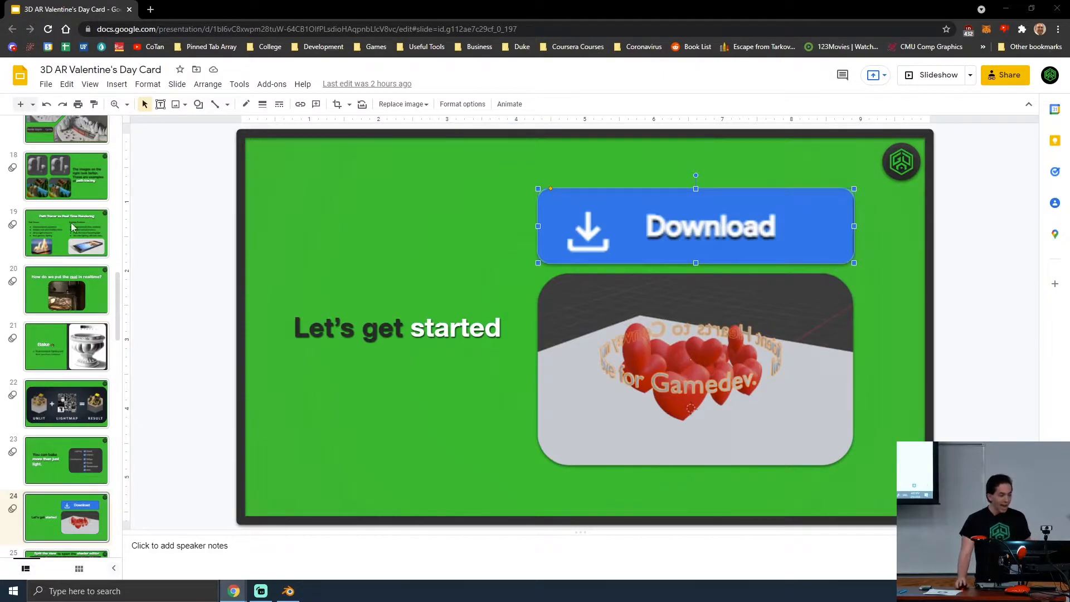
{"action": "left_click", "coordinate": [936, 74]}
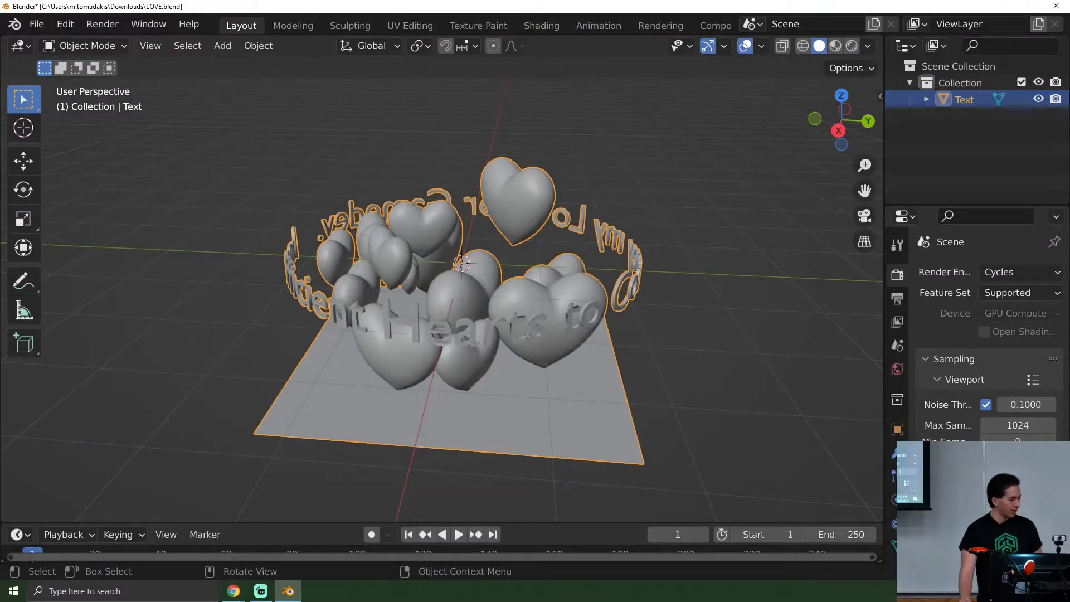
Switch to Blender and preview the hearts and text model in rendered shading before returning it to solid shading.
{"action": "middle_click_drag", "start_coordinate": [641, 168], "coordinate": [557, 217]}
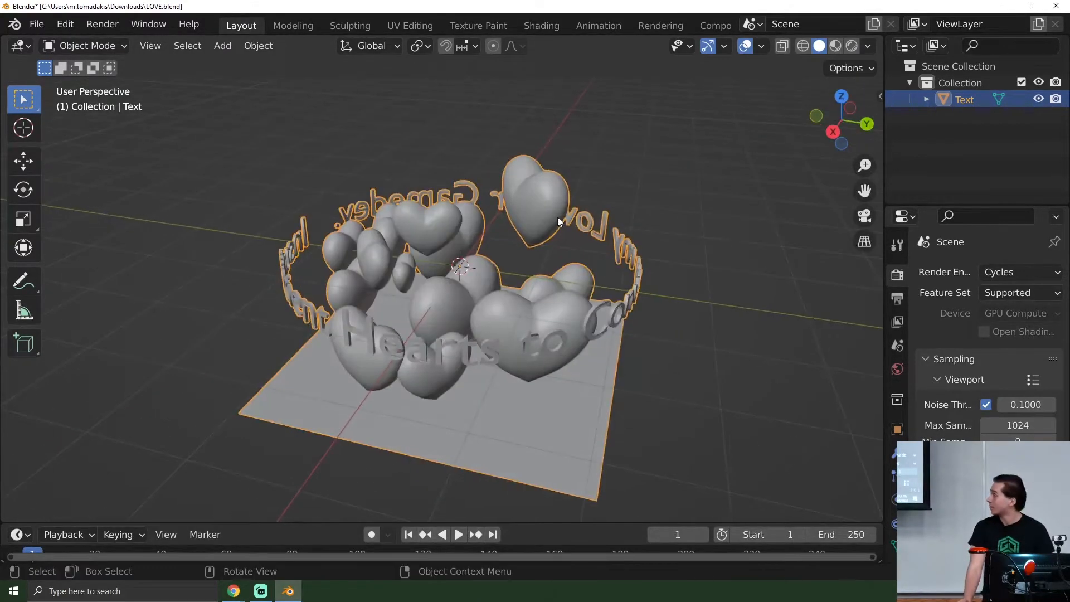
{"action": "left_click", "coordinate": [852, 46]}
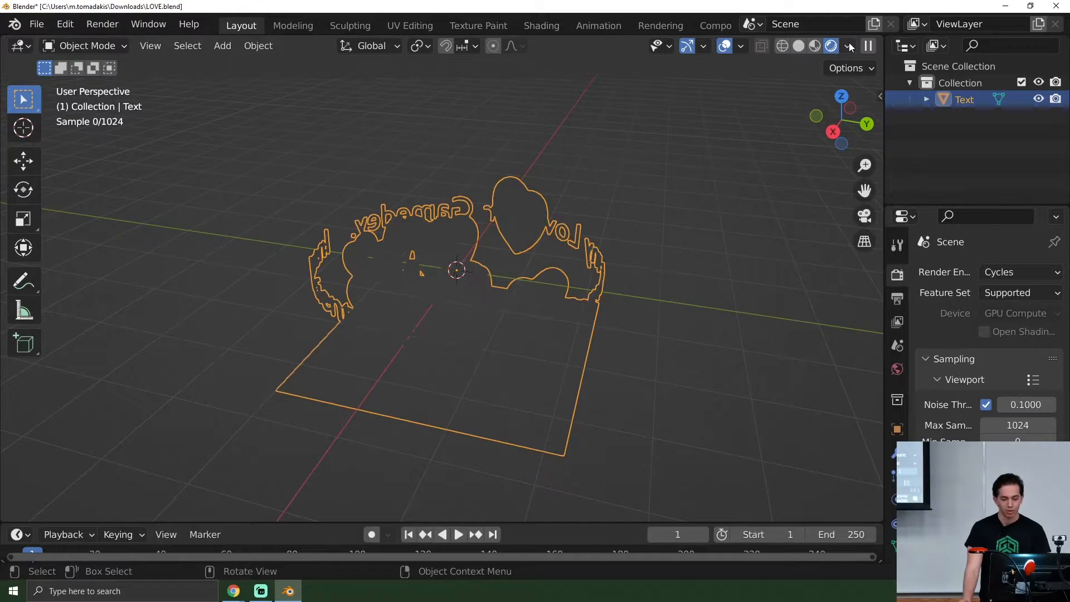
{"action": "middle_click_drag", "start_coordinate": [668, 216], "coordinate": [633, 219]}
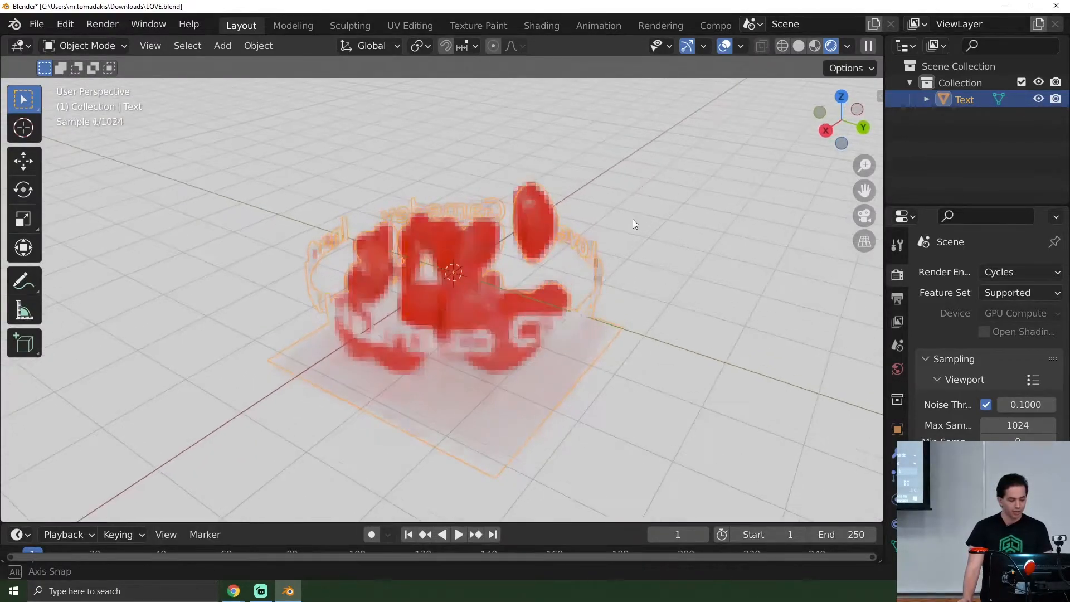
{"action": "left_click", "coordinate": [803, 46]}
{"action": "mouse_move", "coordinate": [581, 225]}
{"action": "middle_mouse_down"}
{"action": "mouse_move", "coordinate": [632, 223]}
{"action": "mouse_move", "coordinate": [592, 222]}
{"action": "middle_mouse_up"}
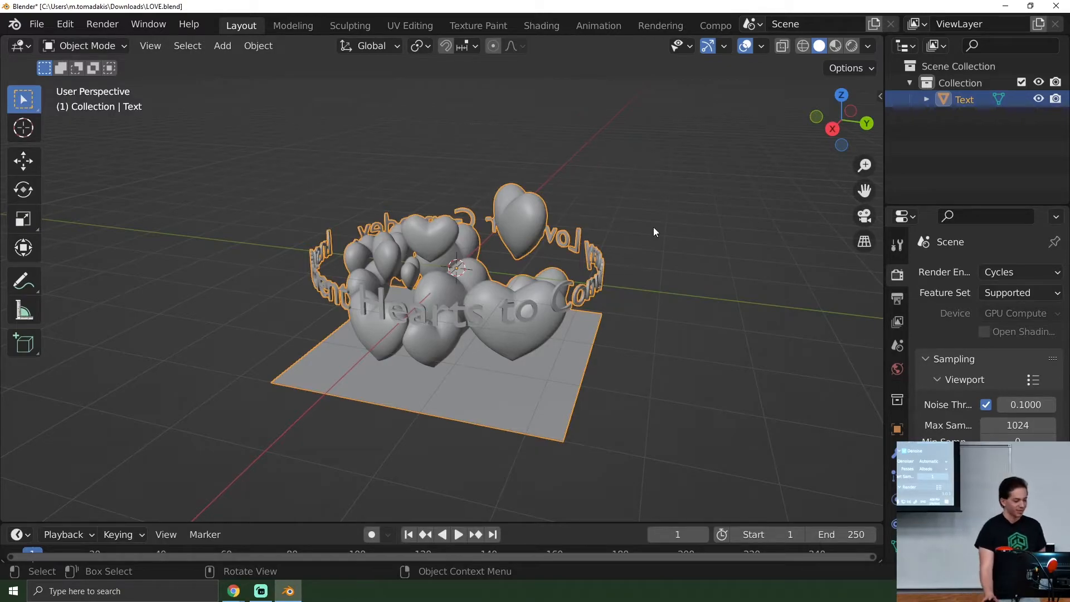
Switch back to the slides, change the second 3D viewport to the Shader Editor and collapse its sidebar.
{"action": "mouse_move", "coordinate": [233, 591]}
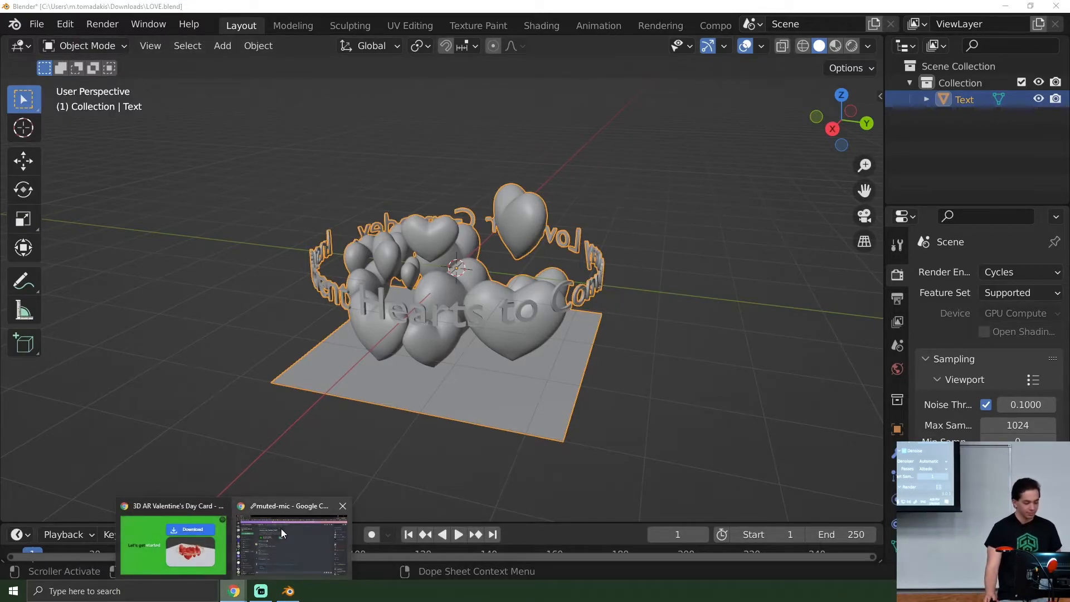
{"action": "left_click", "coordinate": [173, 536]}
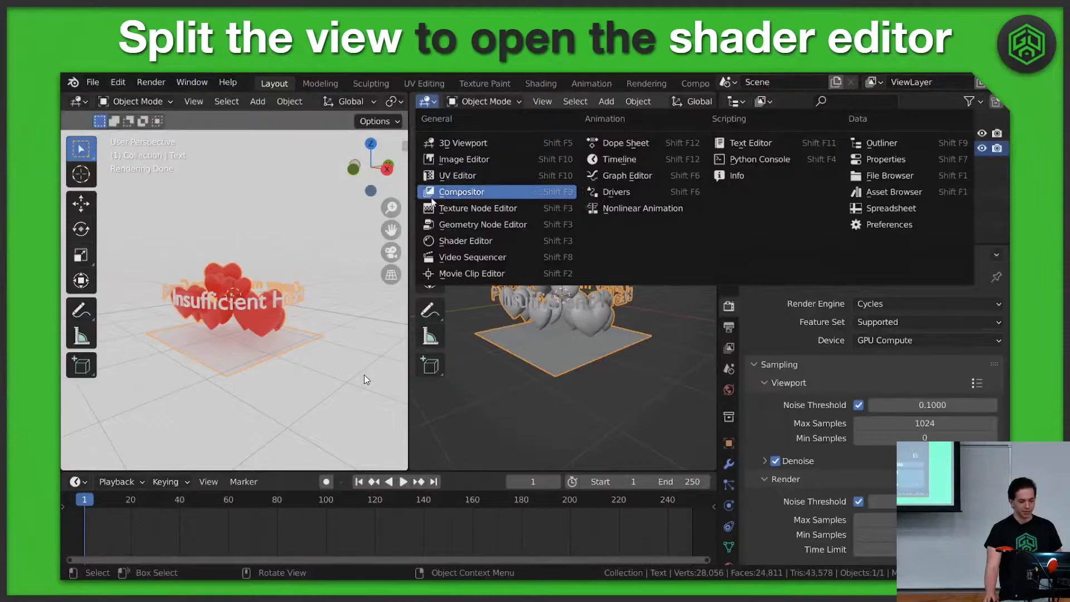
{"action": "left_click", "coordinate": [444, 242]}
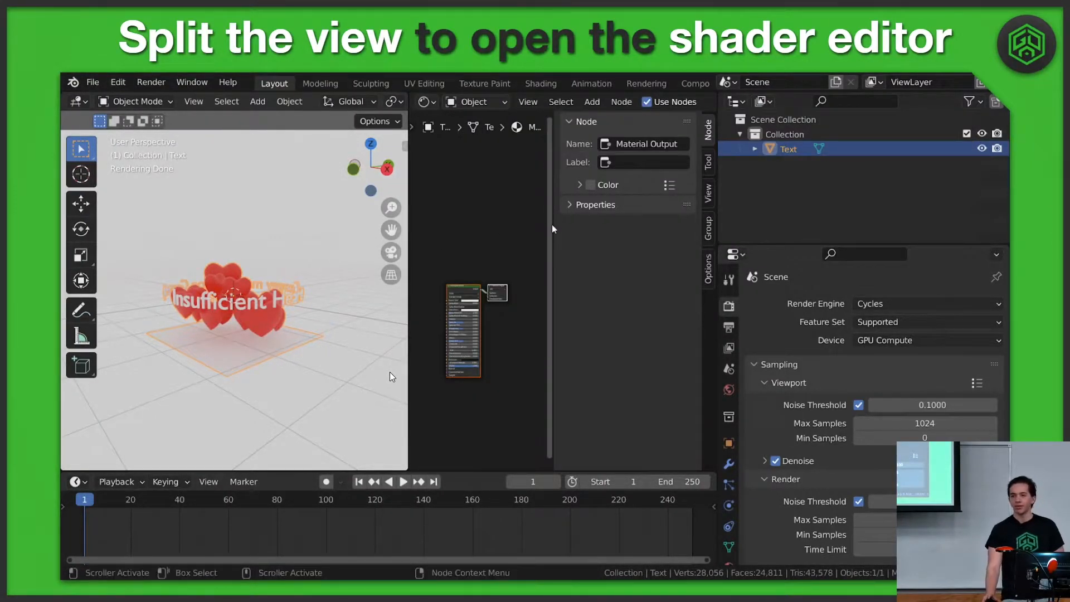
{"action": "left_click_drag", "start_coordinate": [554, 225], "coordinate": [704, 226]}
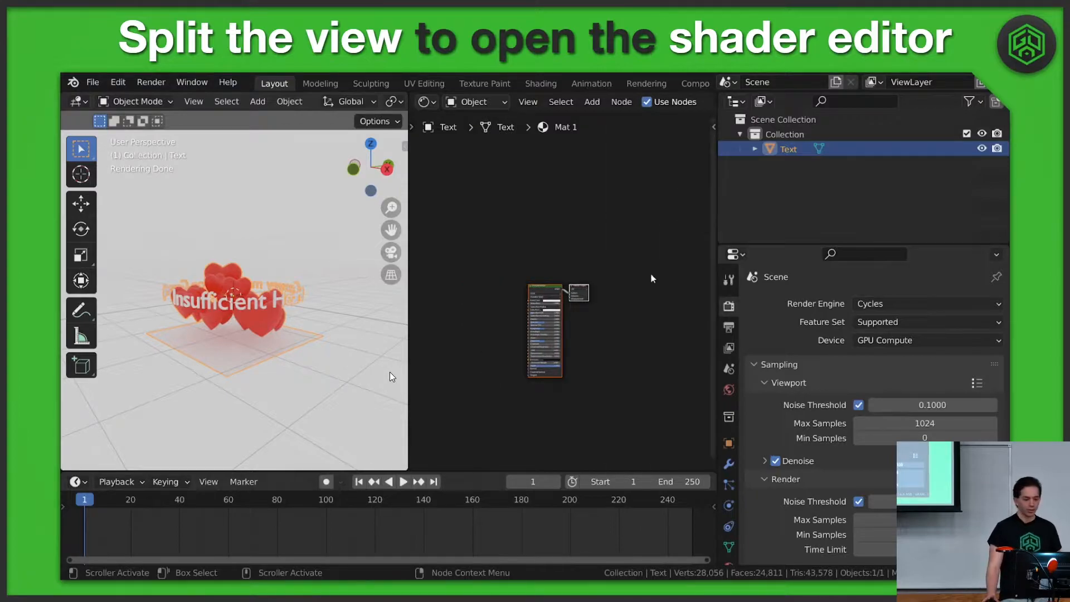
{"action": "scroll", "coordinate": [595, 352], "scroll_direction": "up", "scroll_amount": 5}
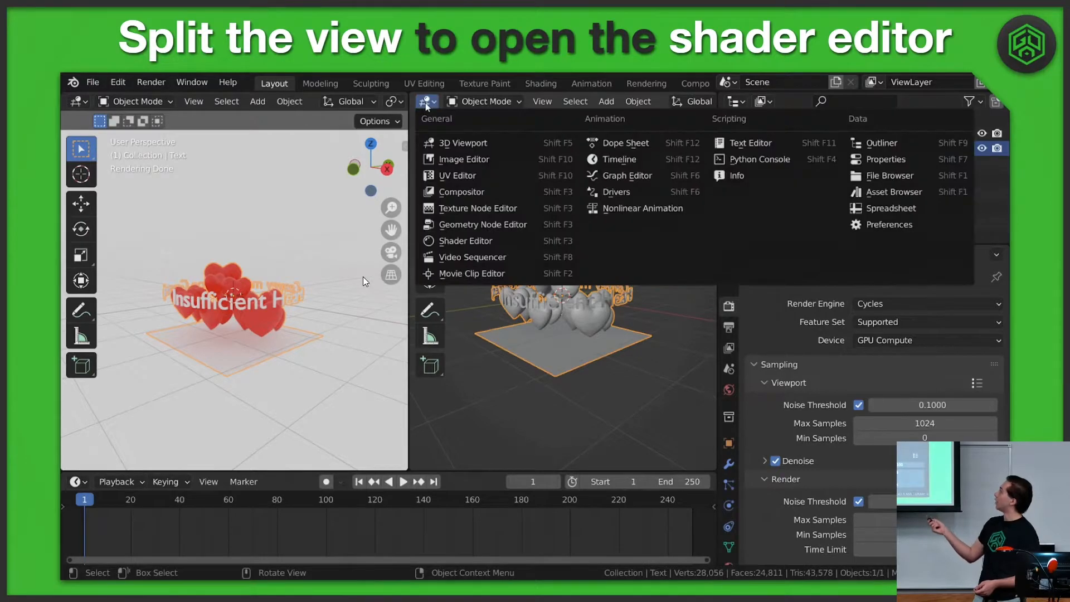
Show the Mat 1 nodes in a Shader Editor in the second area, hide its sidebar and enlarge the Principled BSDF node.
{"action": "left_click", "coordinate": [444, 244]}
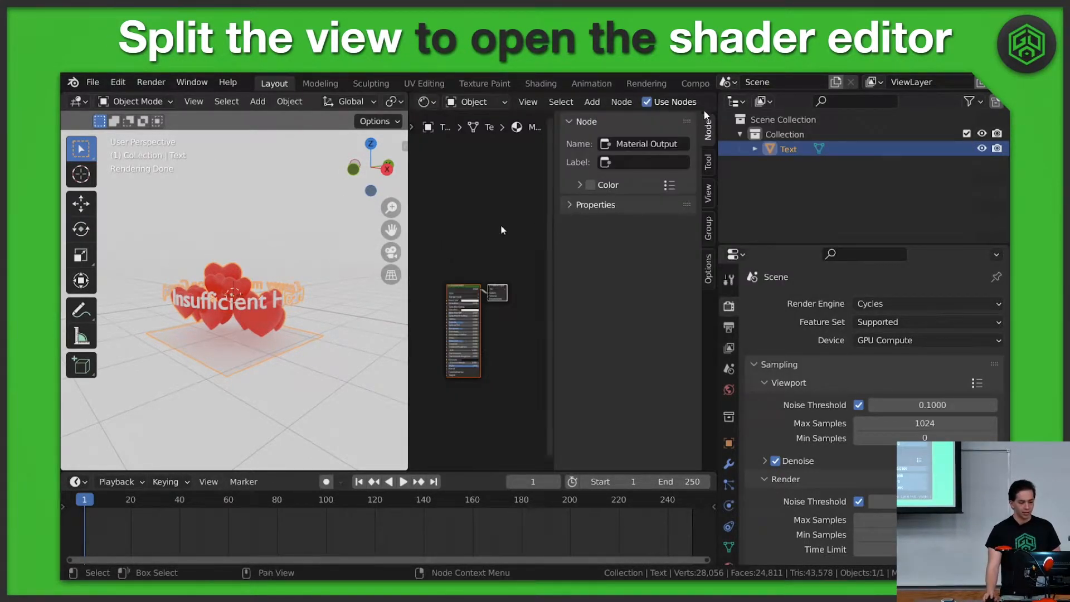
{"action": "key", "text": "n"}
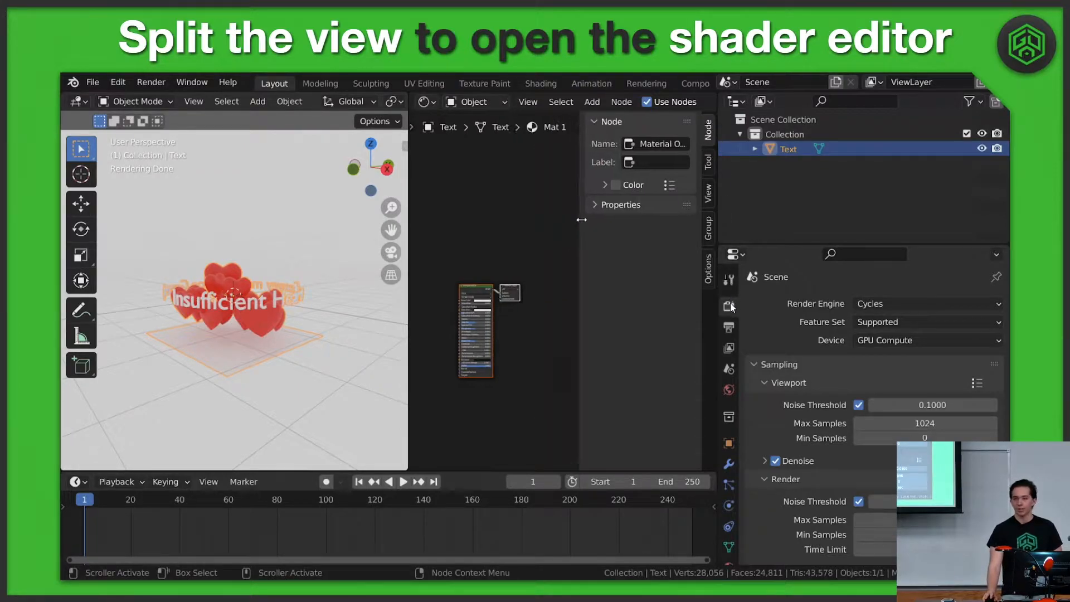
{"action": "scroll", "coordinate": [593, 349], "scroll_direction": "up", "scroll_amount": 10}
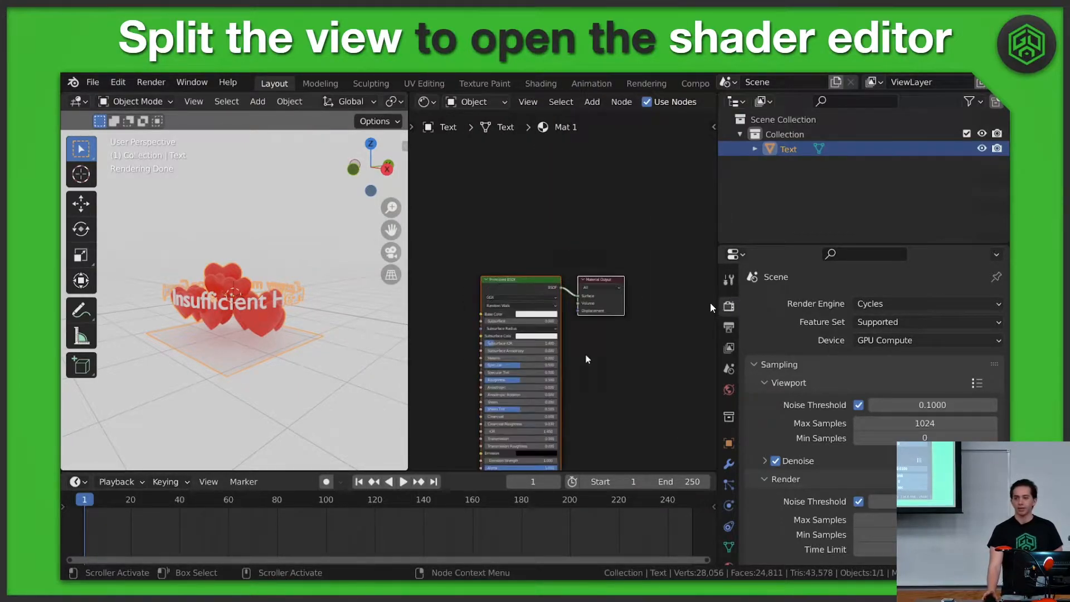
{"action": "middle_click_drag", "start_coordinate": [588, 362], "coordinate": [586, 258]}
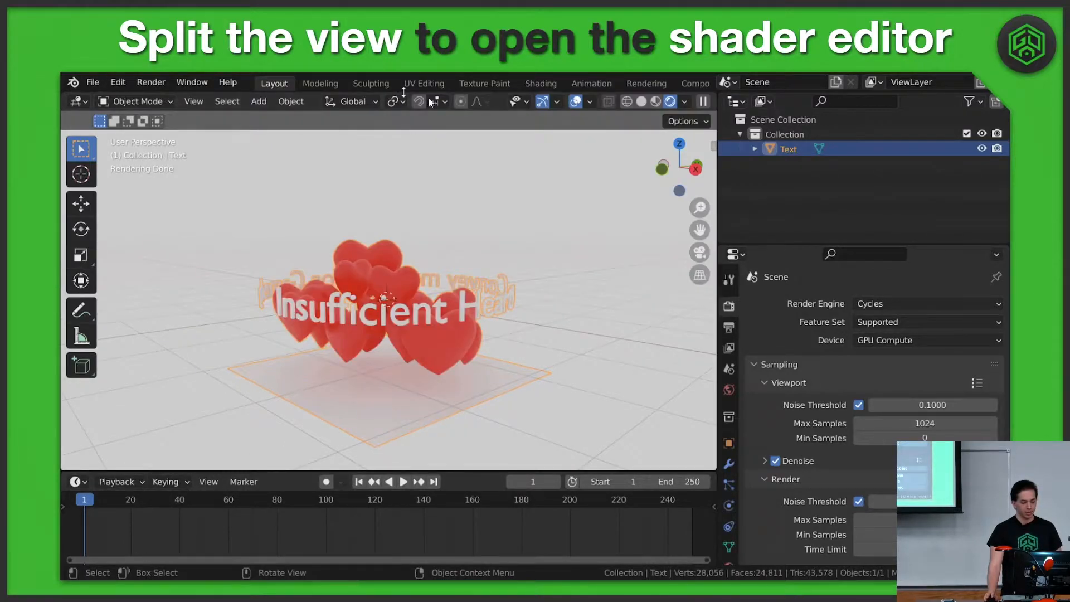
Split the 3D viewport vertically into two side-by-side areas.
{"action": "right_click", "coordinate": [405, 94]}
{"action": "left_click", "coordinate": [331, 114]}
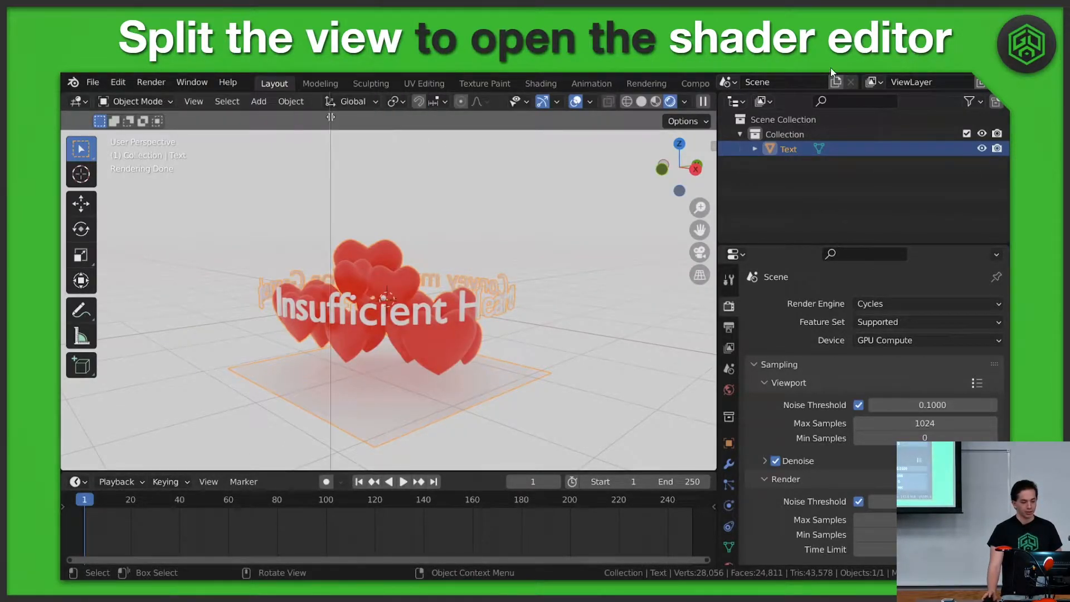
{"action": "left_click", "coordinate": [408, 131]}
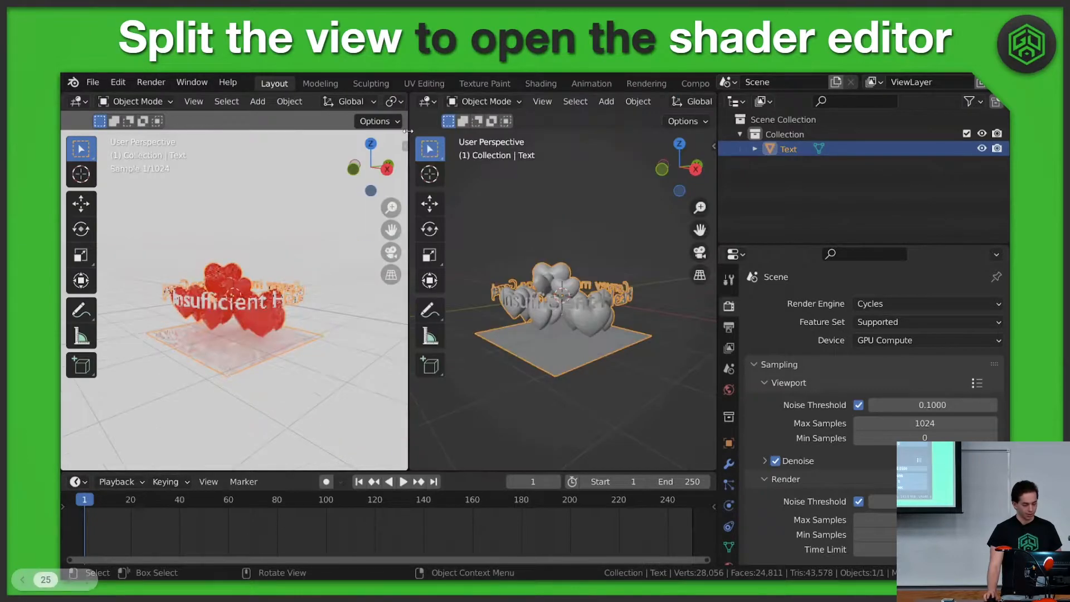
Turn on the presentation's laser pointer and change the second viewport to the Shader Editor.
{"action": "left_click", "coordinate": [86, 580]}
{"action": "left_click", "coordinate": [426, 103]}
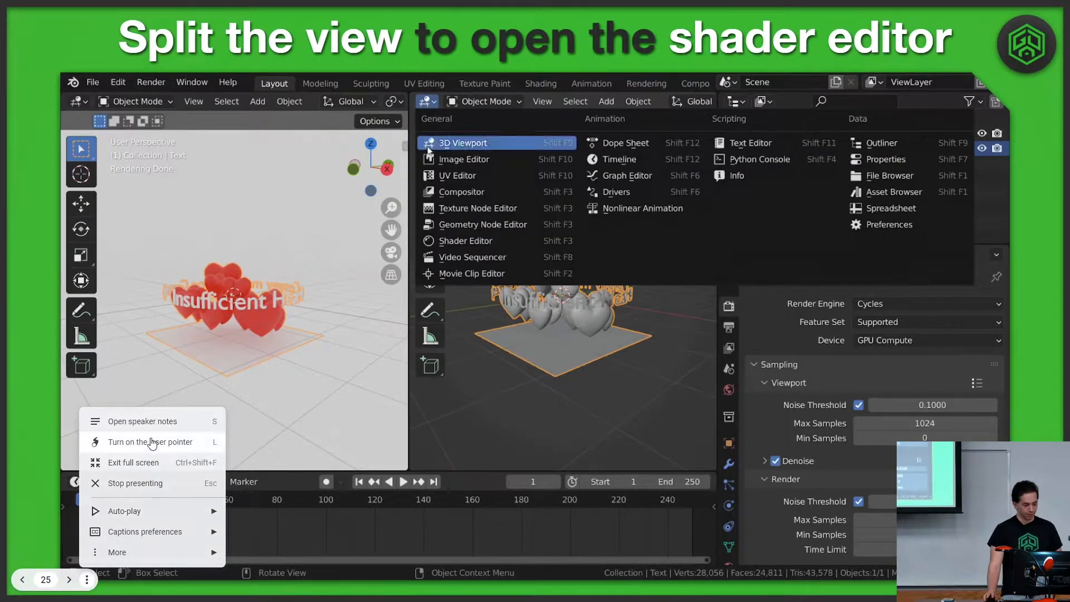
{"action": "left_click", "coordinate": [151, 442]}
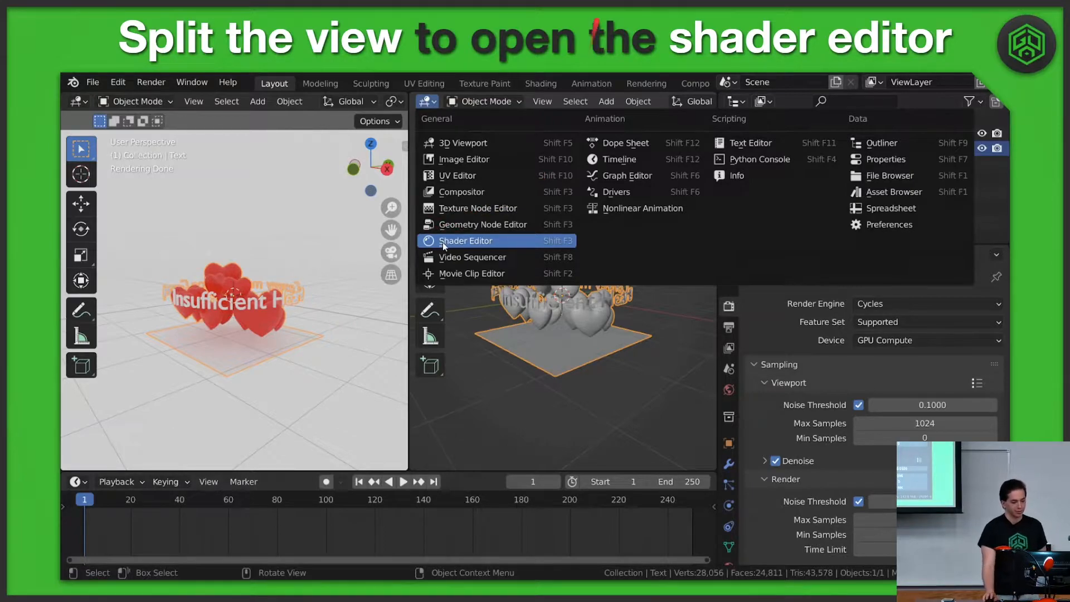
{"action": "left_click", "coordinate": [442, 242]}
Leave the slideshow, glance at the model in Blender, and restart the presentation from the view-splitting slide.
{"action": "key", "text": "Escape"}
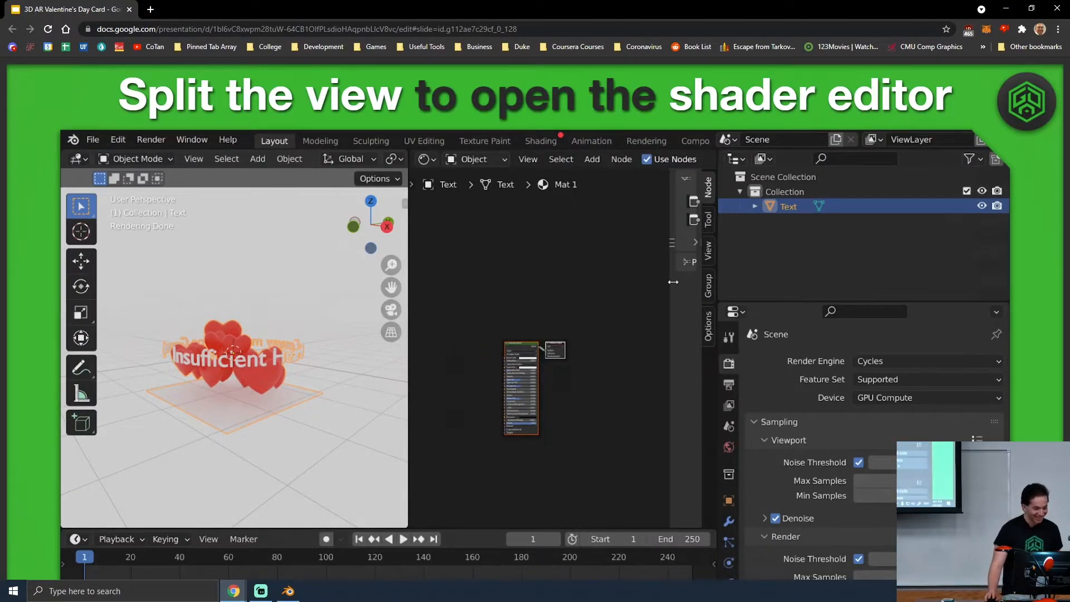
{"action": "key", "text": "alt+Tab"}
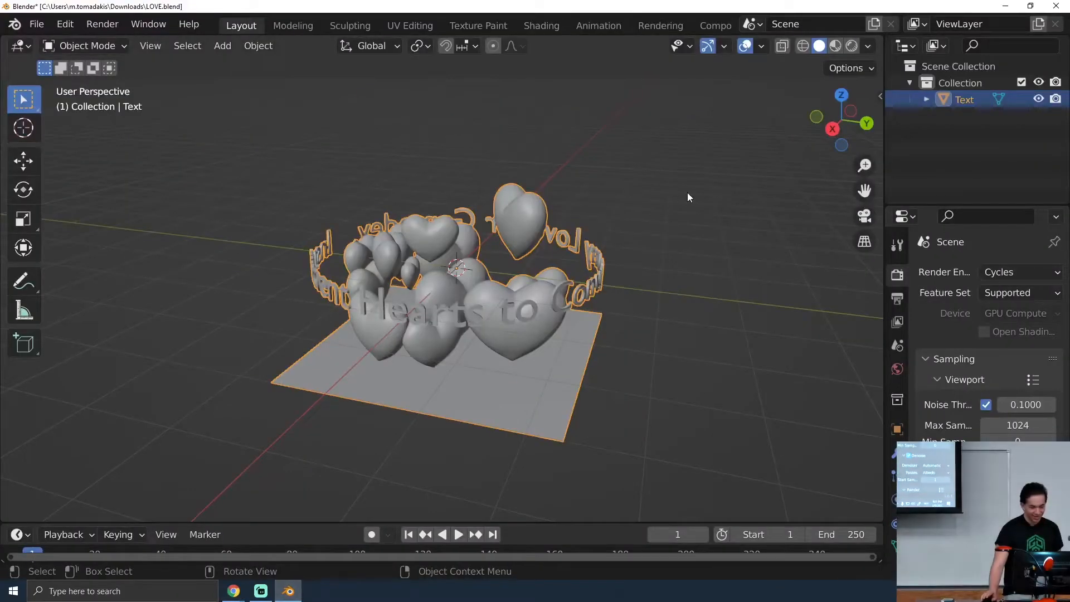
{"action": "middle_click_drag", "start_coordinate": [688, 196], "coordinate": [697, 239]}
{"action": "left_click", "coordinate": [1006, 6]}
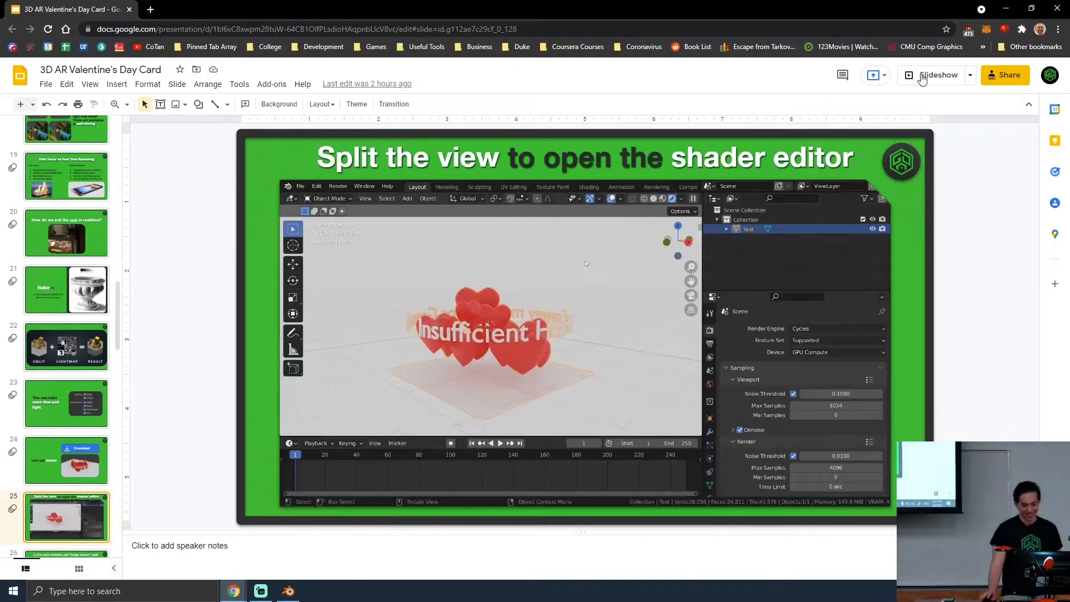
{"action": "left_click", "coordinate": [937, 74]}
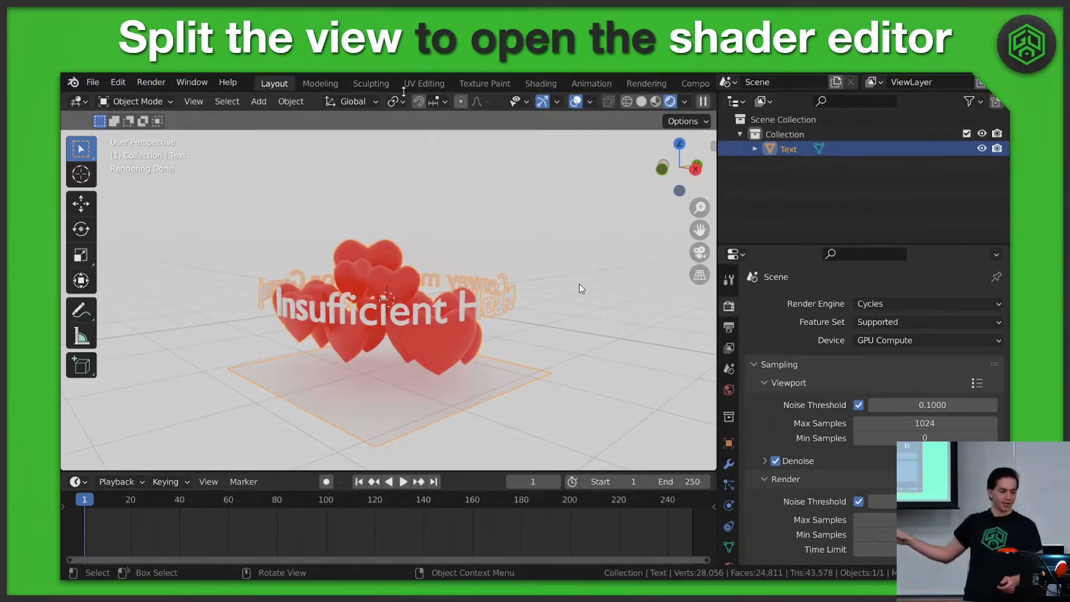
Split the 3D viewport vertically down the middle.
{"action": "right_click", "coordinate": [405, 93]}
{"action": "left_click", "coordinate": [344, 112]}
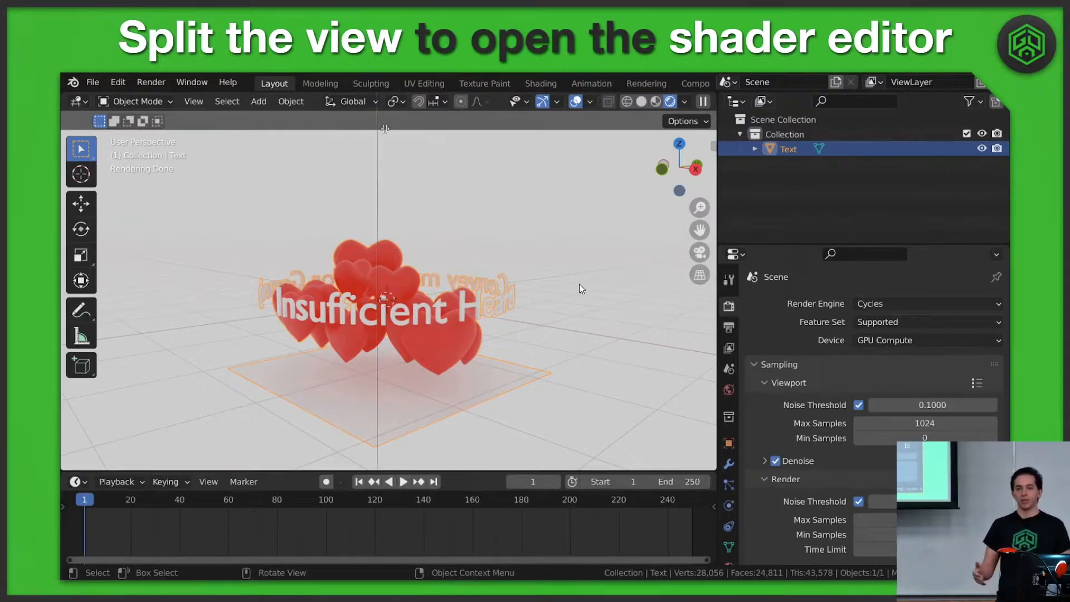
{"action": "left_click", "coordinate": [409, 131]}
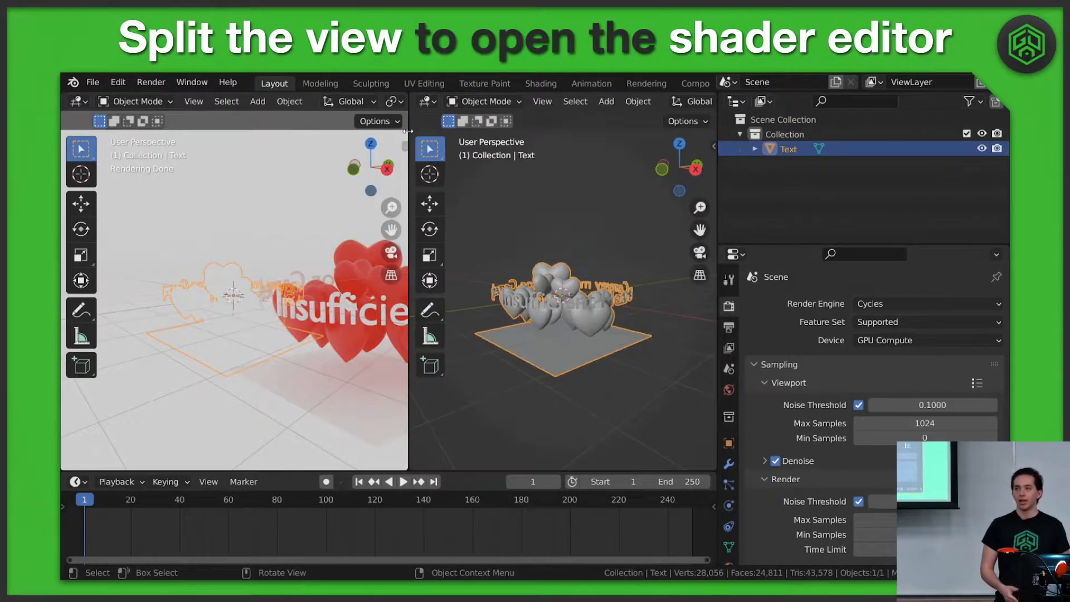
Change the second viewport to the Shader Editor, collapse its sidebar and enlarge the Mat 1 nodes.
{"action": "left_click", "coordinate": [426, 103]}
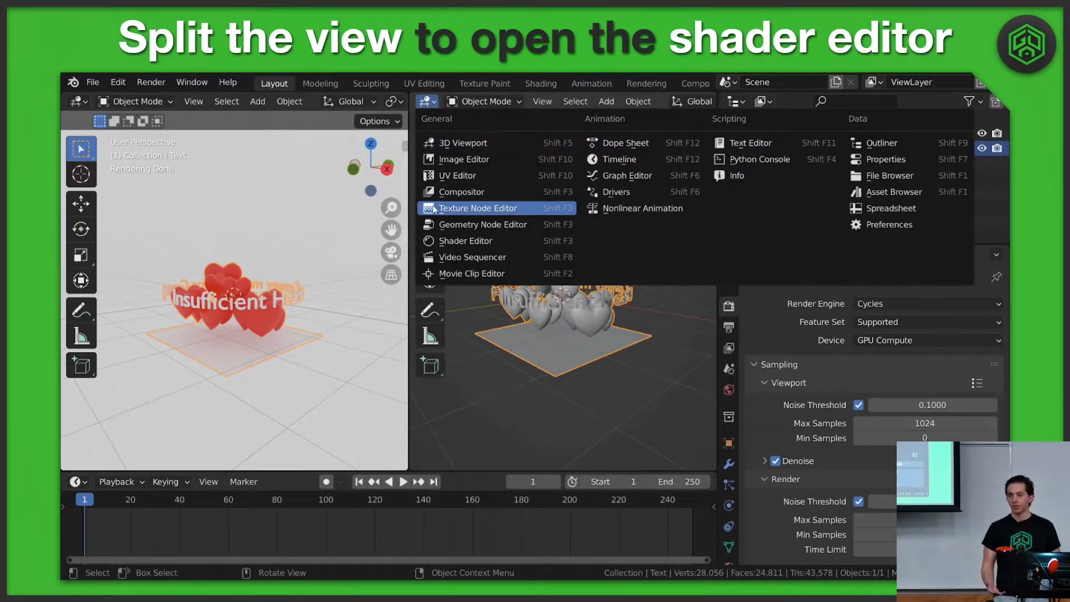
{"action": "left_click", "coordinate": [443, 242]}
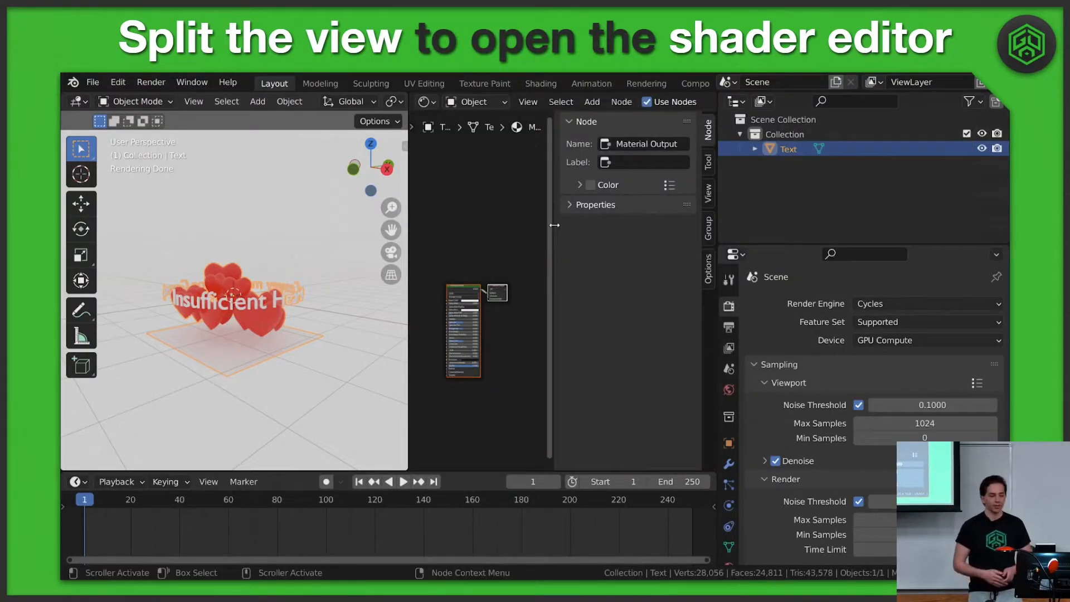
{"action": "left_click_drag", "start_coordinate": [555, 222], "coordinate": [710, 227]}
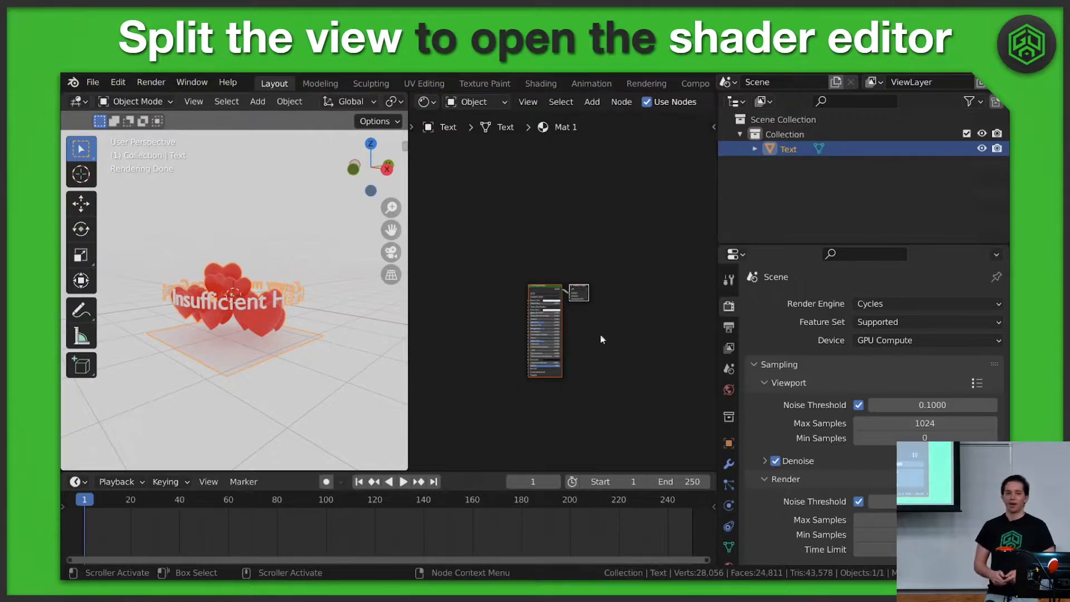
{"action": "scroll", "coordinate": [592, 346], "scroll_direction": "up", "scroll_amount": 5}
{"action": "middle_click_drag", "start_coordinate": [578, 317], "coordinate": [580, 279]}
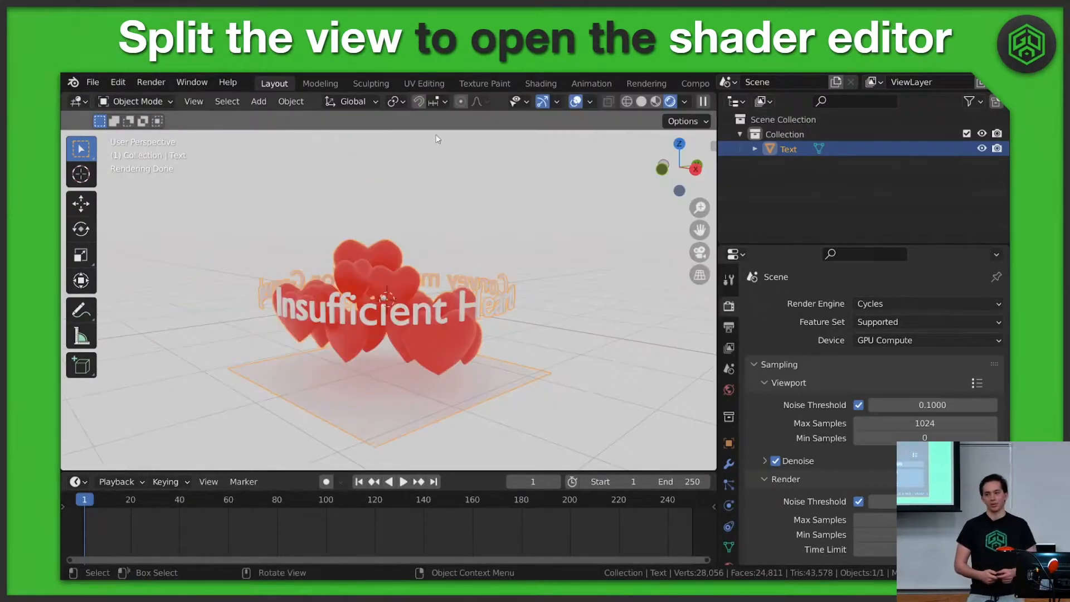
Apply a vertical split to the rendered 3D viewport at about half its width.
{"action": "right_click", "coordinate": [404, 91]}
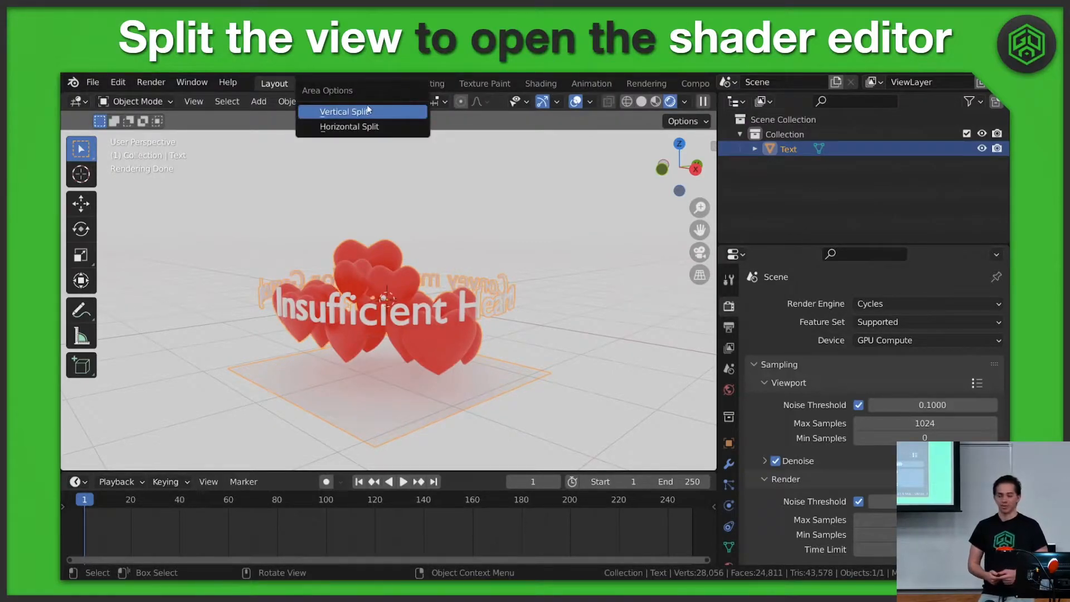
{"action": "left_click", "coordinate": [331, 116]}
{"action": "left_click", "coordinate": [410, 125]}
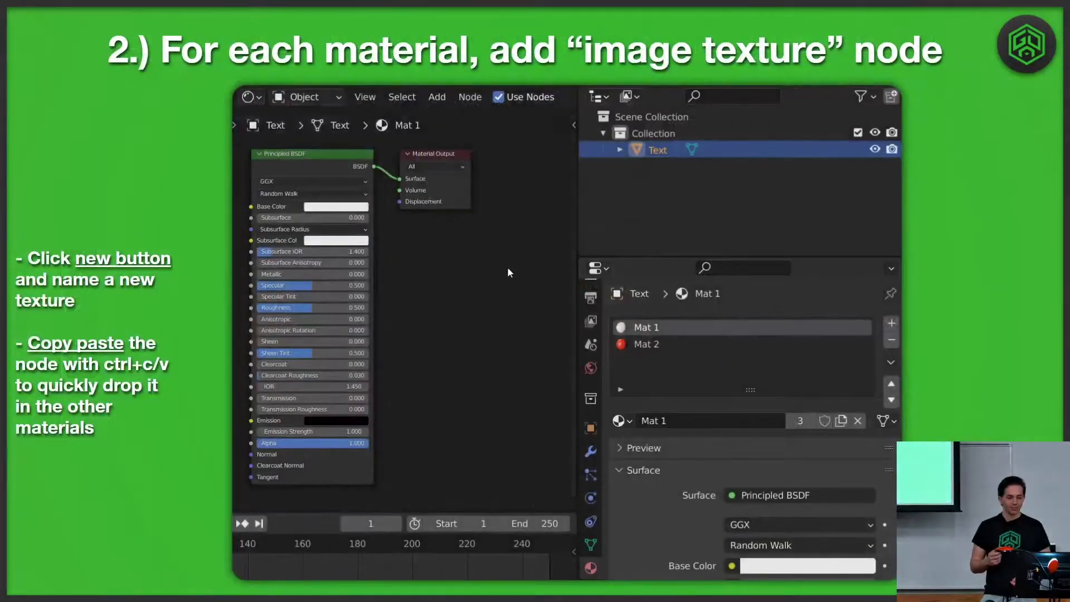
Add an Image Texture node to the Mat 1 material and place it below the Material Output node.
{"action": "left_click", "coordinate": [641, 341]}
{"action": "left_click", "coordinate": [645, 329]}
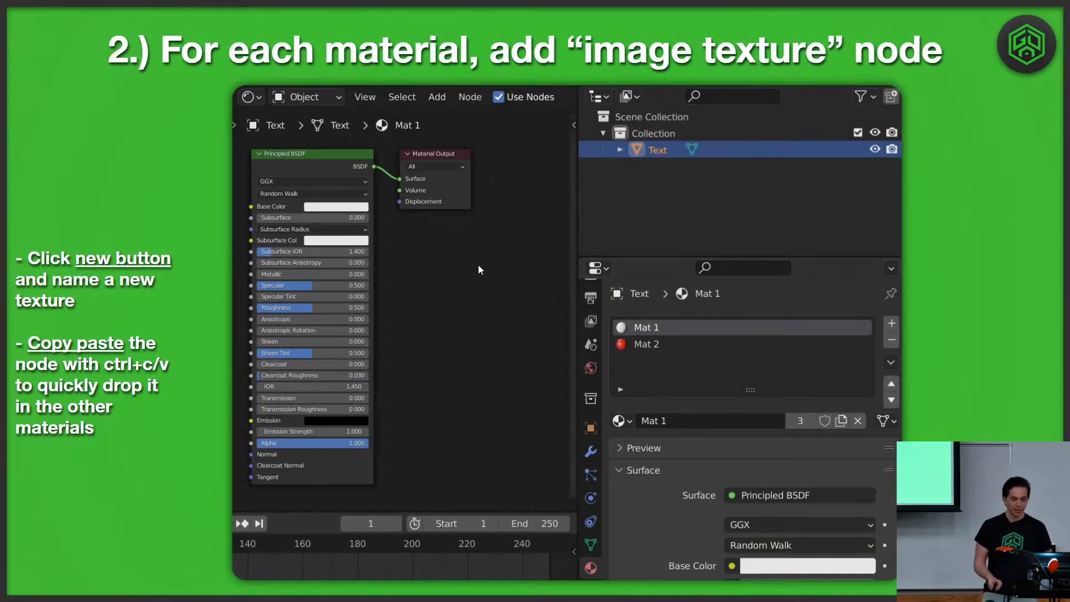
{"action": "left_click", "coordinate": [438, 96]}
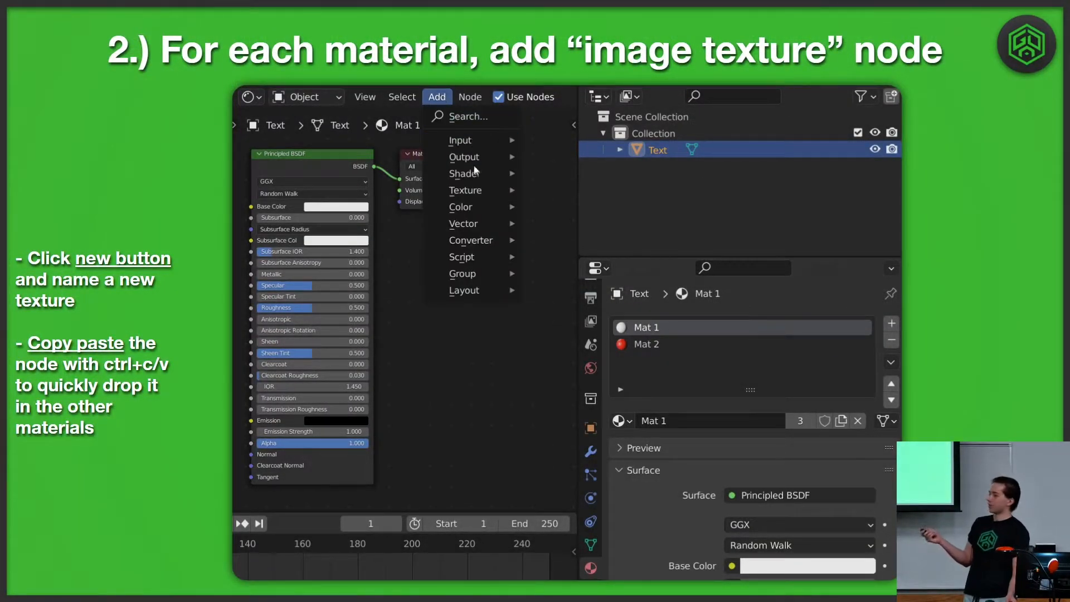
{"action": "mouse_move", "coordinate": [473, 188]}
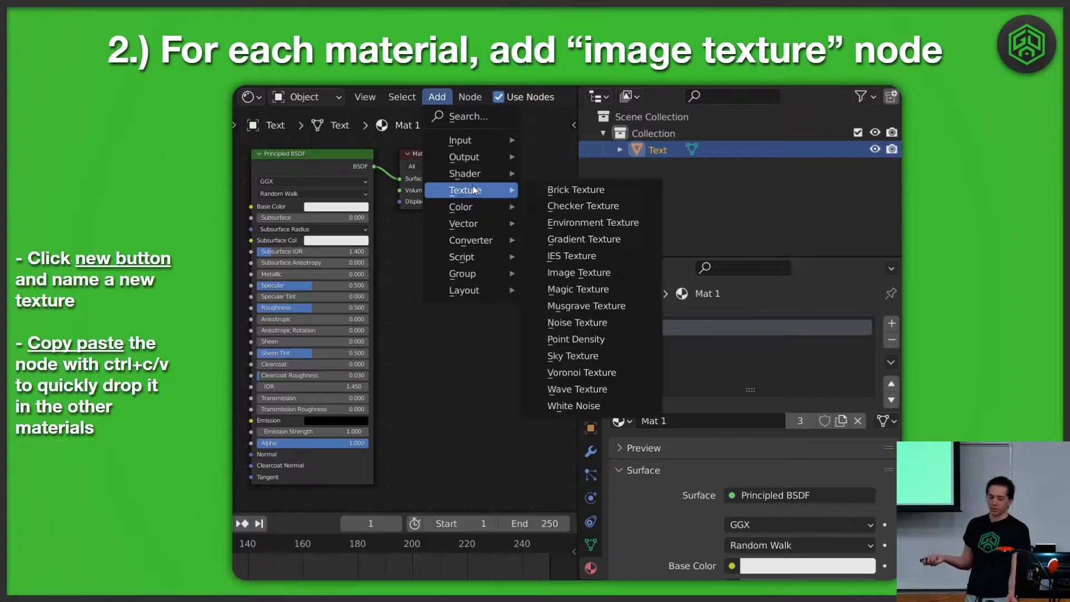
{"action": "left_click", "coordinate": [579, 272]}
{"action": "left_click", "coordinate": [404, 285]}
Create a new blank 2048 x 2048 px image named Baketarget in Mat 1's Image Texture node.
{"action": "left_click", "coordinate": [443, 329]}
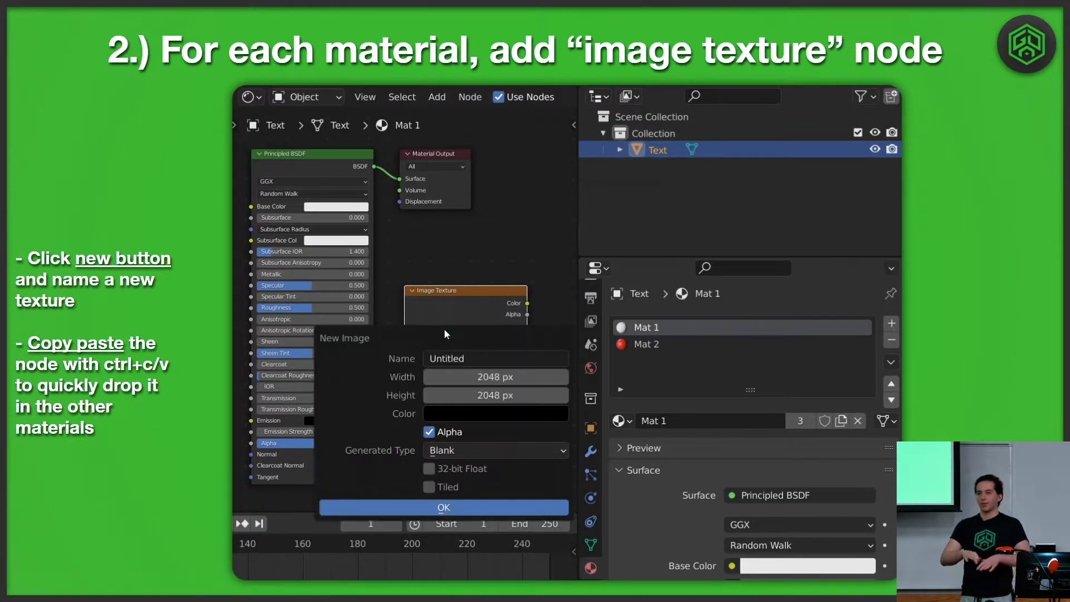
{"action": "left_click", "coordinate": [471, 358]}
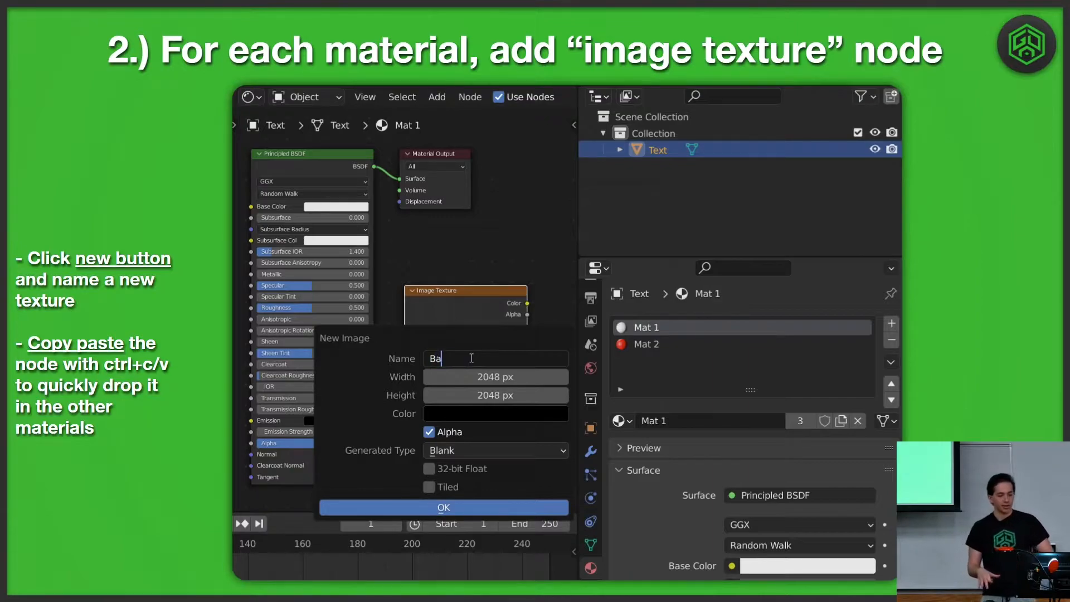
{"action": "key", "text": "Return"}
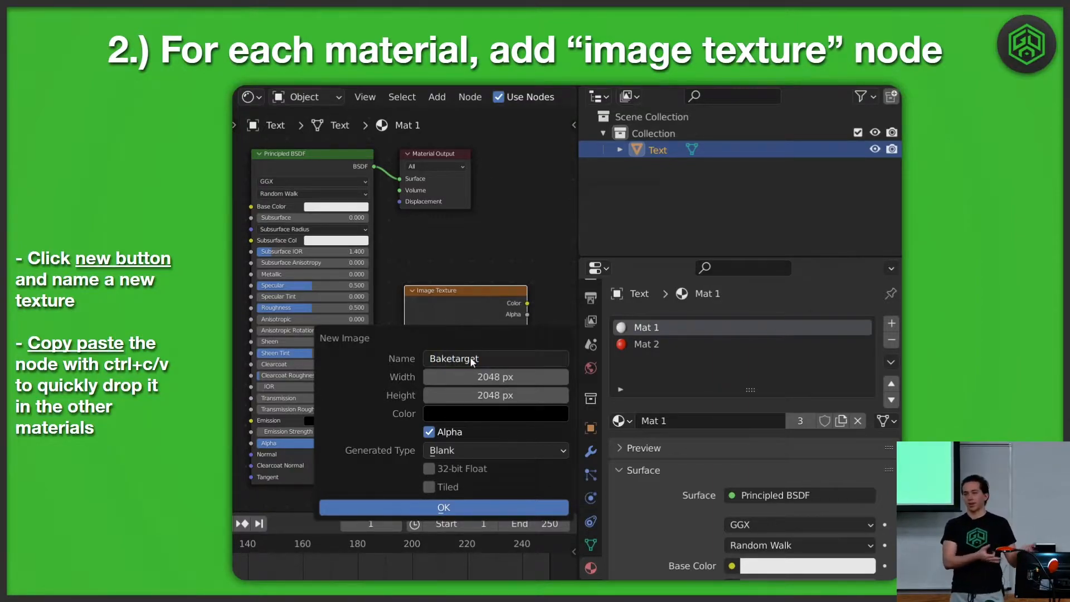
{"action": "left_click", "coordinate": [444, 507]}
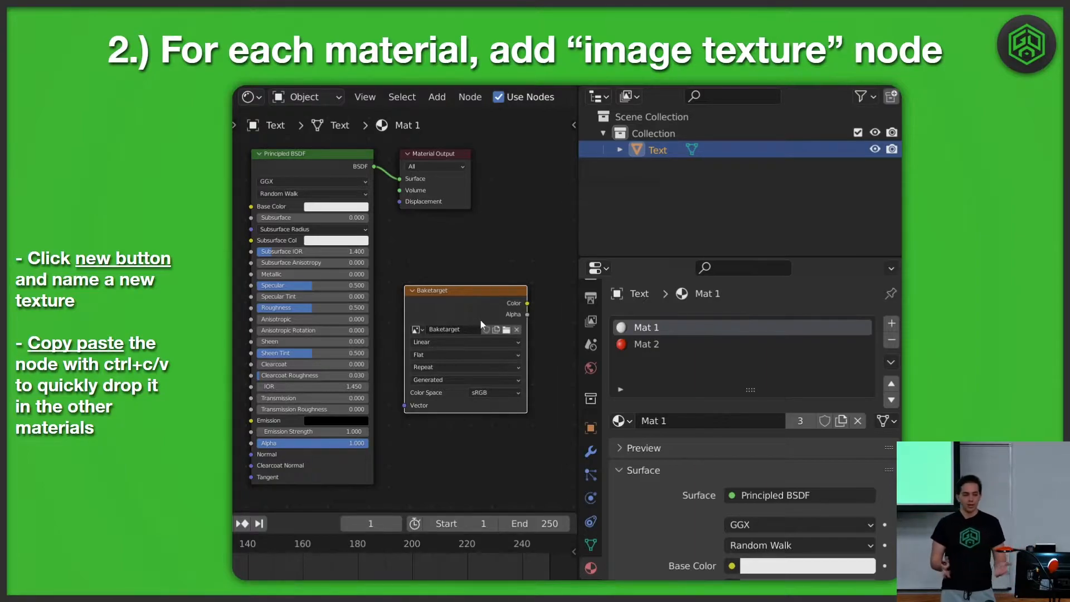
Paste the Baketarget image texture node into the Mat 2 material, and return to Mat 1.
{"action": "left_click", "coordinate": [688, 343]}
{"action": "key", "text": "ctrl+v"}
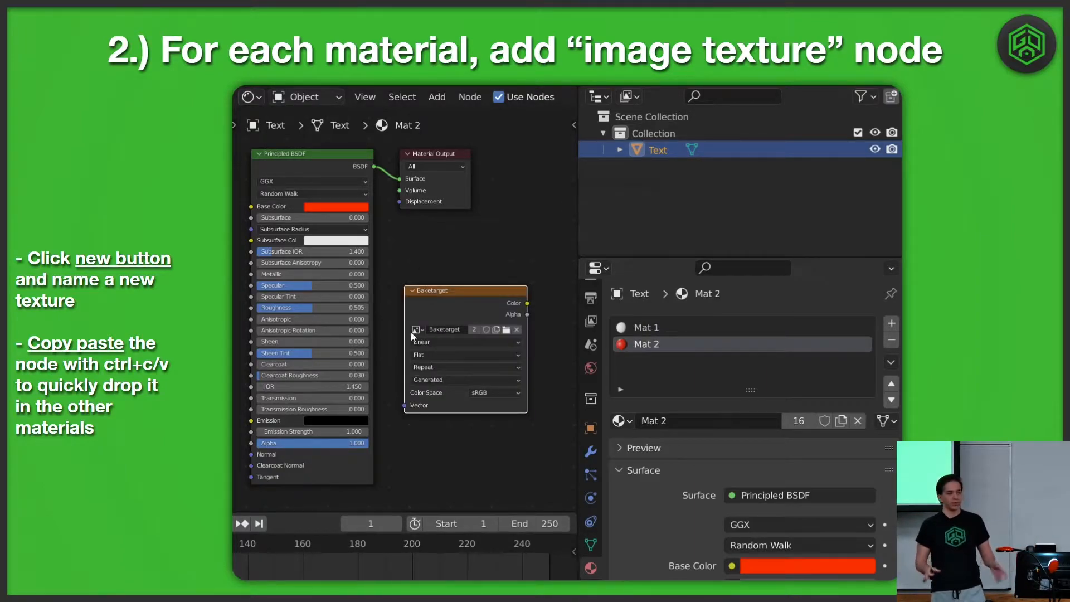
{"action": "left_click", "coordinate": [646, 327]}
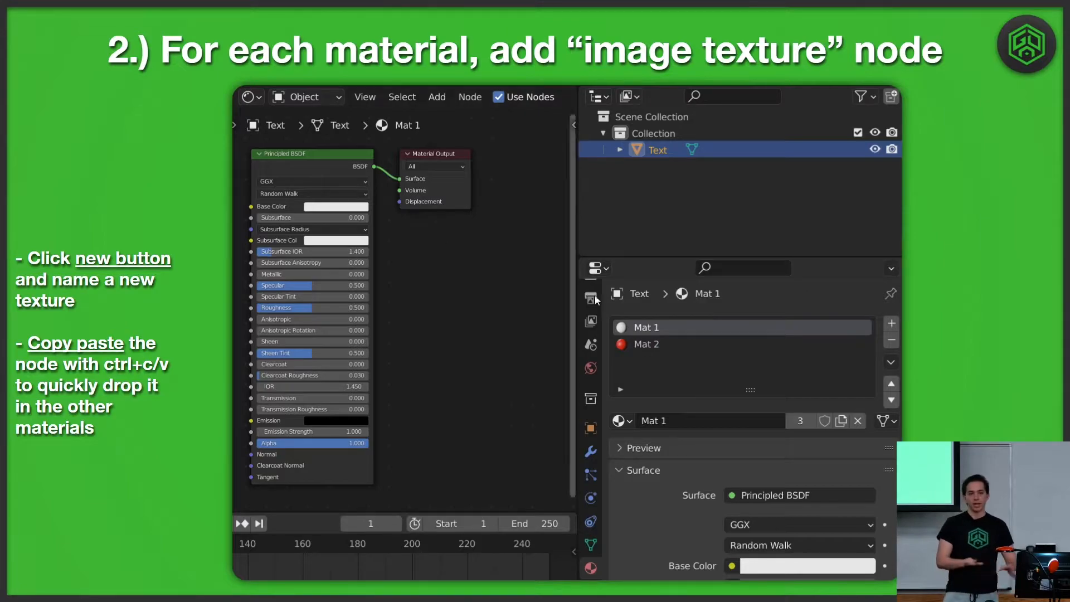
Give Mat 1 an Image Texture node, placed unconnected beside the Principled BSDF and below the Material Output.
{"action": "left_click", "coordinate": [641, 340]}
{"action": "left_click", "coordinate": [646, 327]}
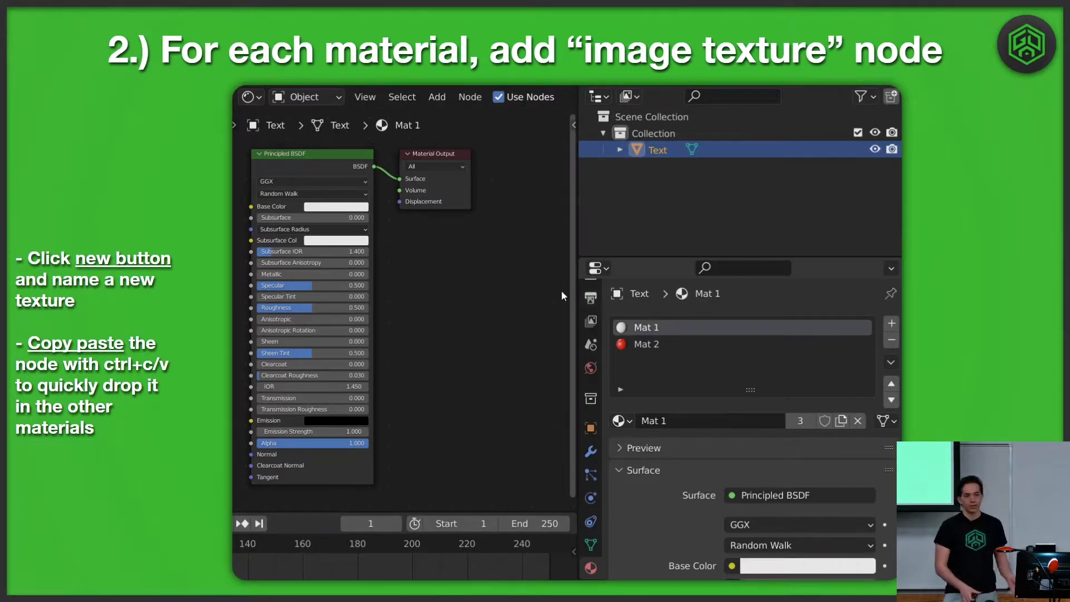
{"action": "left_click", "coordinate": [438, 96]}
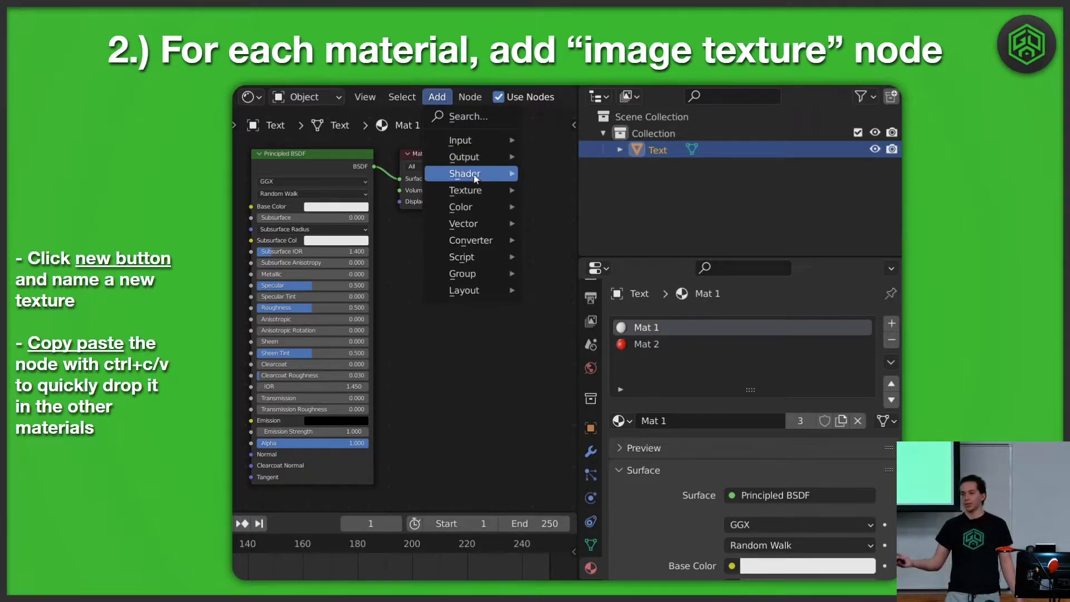
{"action": "mouse_move", "coordinate": [473, 189]}
{"action": "left_click", "coordinate": [578, 272]}
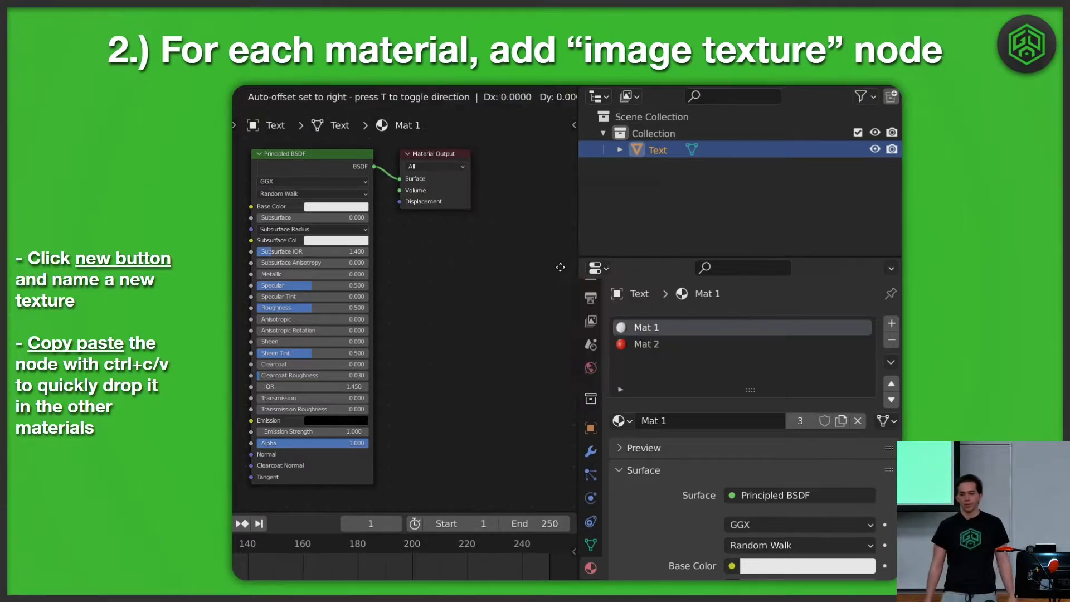
{"action": "left_click", "coordinate": [404, 286]}
Generate a new image called Baketarget for Mat 1's Image Texture node, keeping the 2048 px width and height.
{"action": "left_click", "coordinate": [443, 329]}
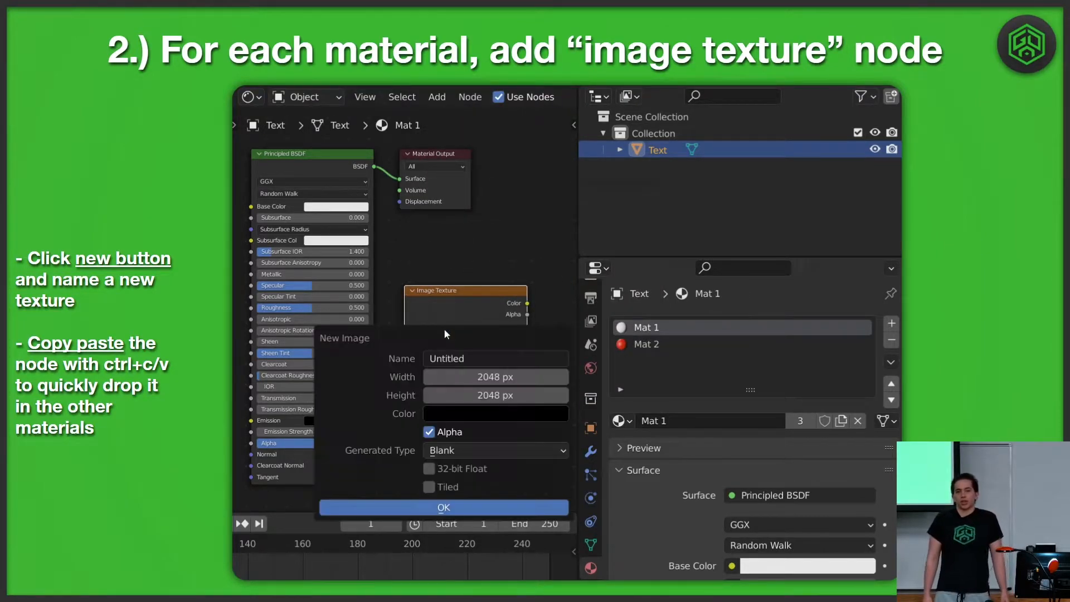
{"action": "left_click", "coordinate": [472, 358]}
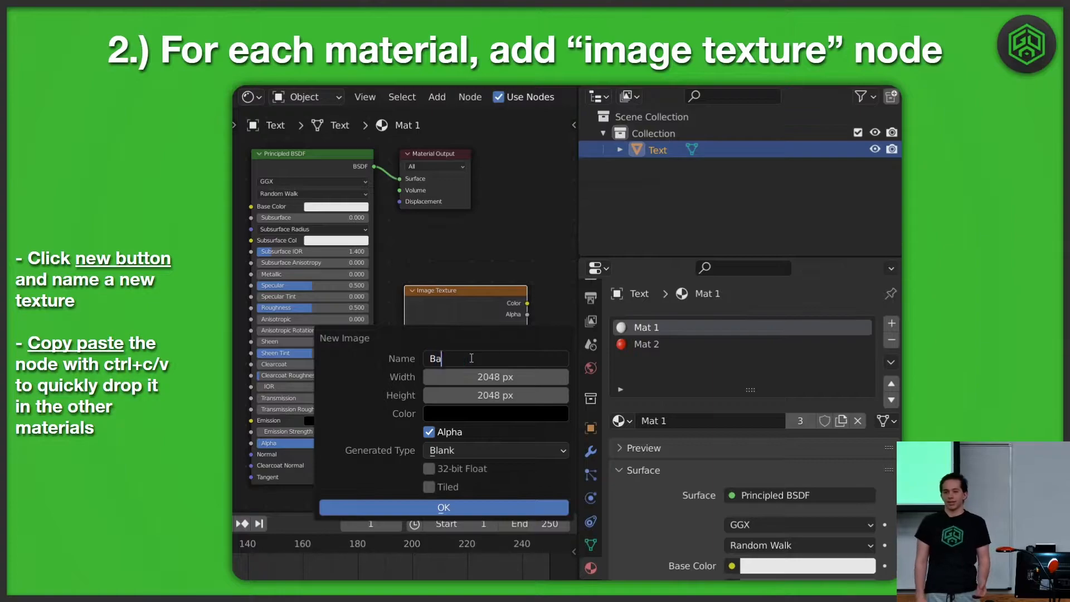
{"action": "key", "text": "Return"}
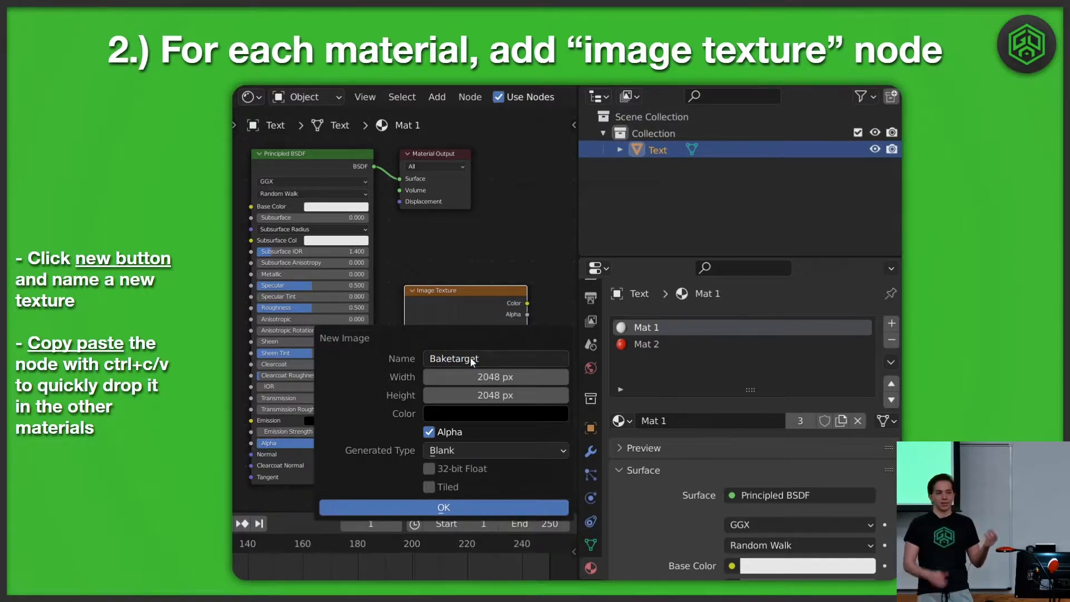
{"action": "left_click", "coordinate": [453, 504]}
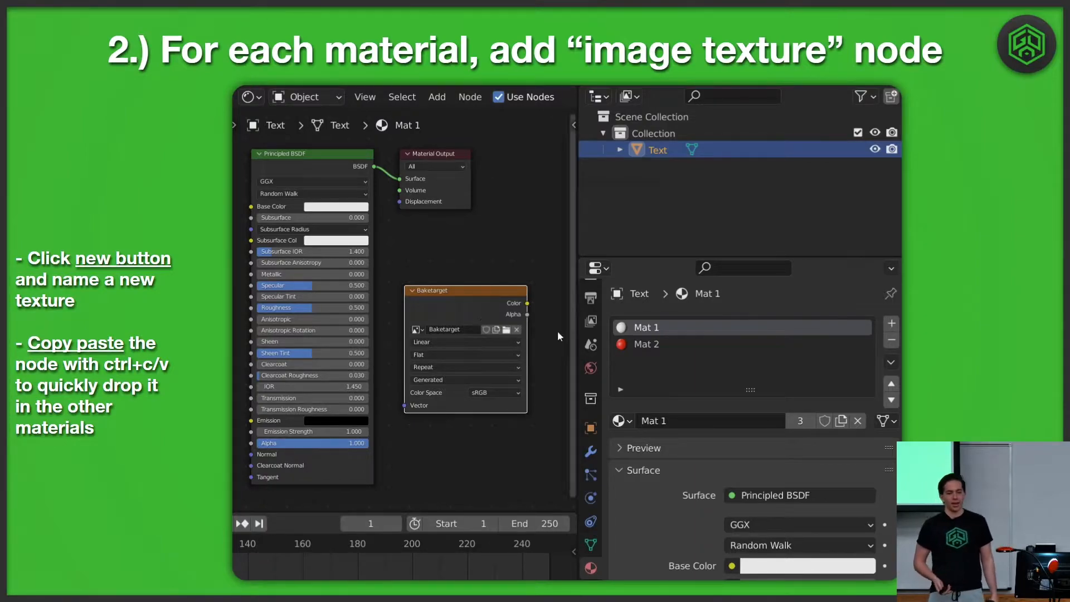
Copy the Baketarget texture node from Mat 1 into Mat 2.
{"action": "left_click", "coordinate": [688, 343]}
{"action": "key", "text": "ctrl+v"}
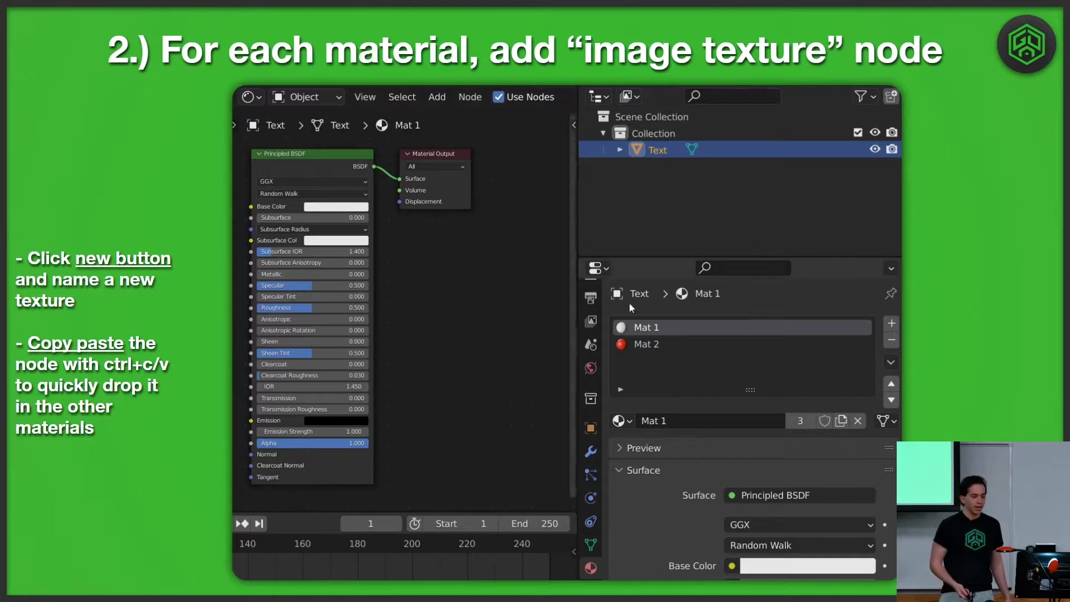
Insert an Image Texture node in Mat 1's node tree, below the Material Output node.
{"action": "left_click", "coordinate": [641, 342]}
{"action": "left_click", "coordinate": [647, 327]}
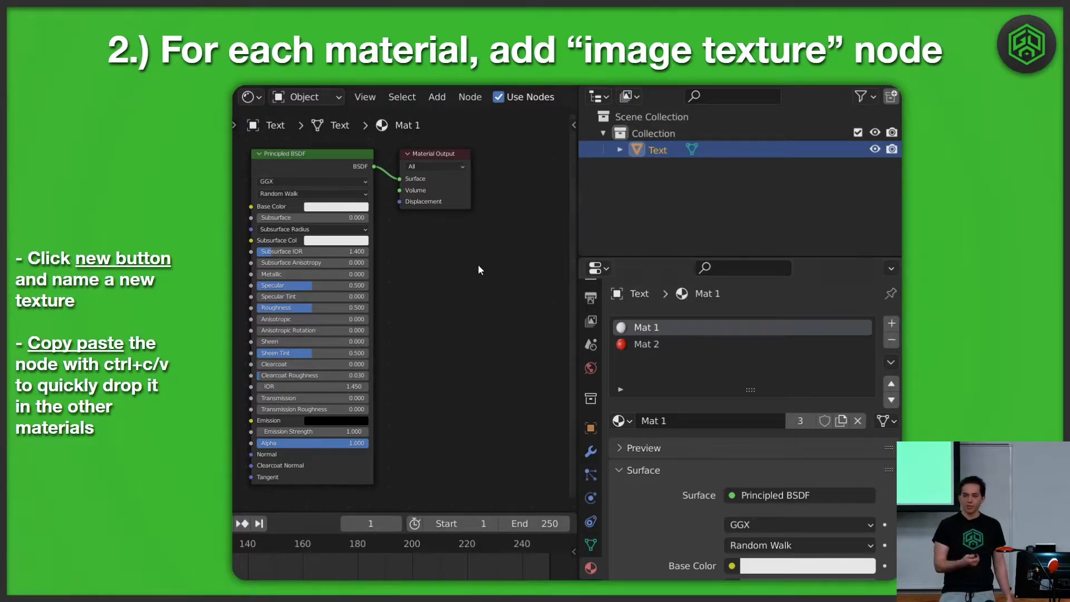
{"action": "left_click", "coordinate": [437, 96]}
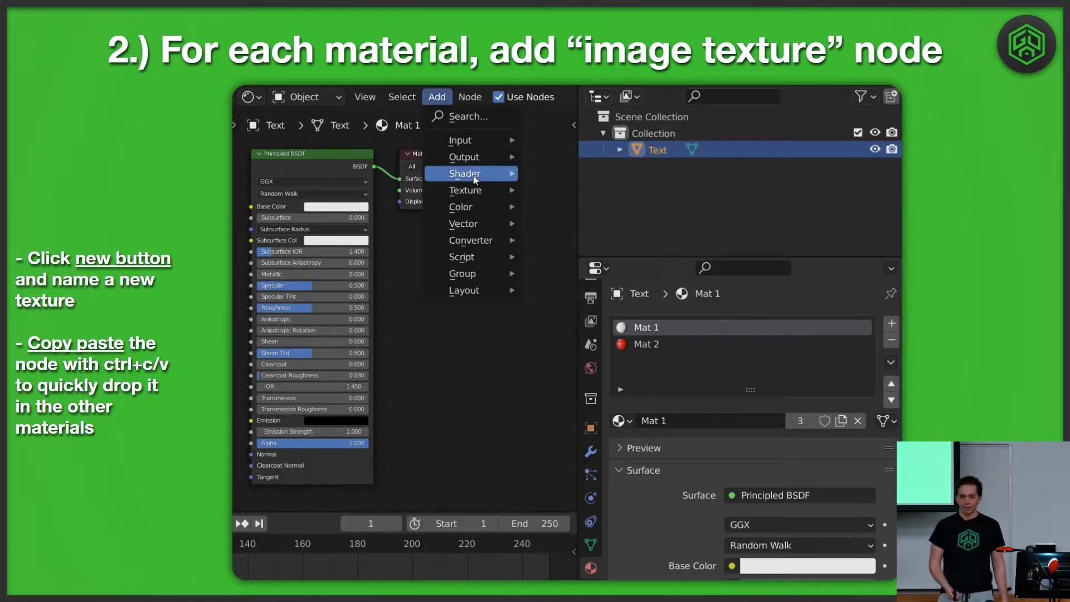
{"action": "mouse_move", "coordinate": [469, 191]}
{"action": "left_click", "coordinate": [579, 272]}
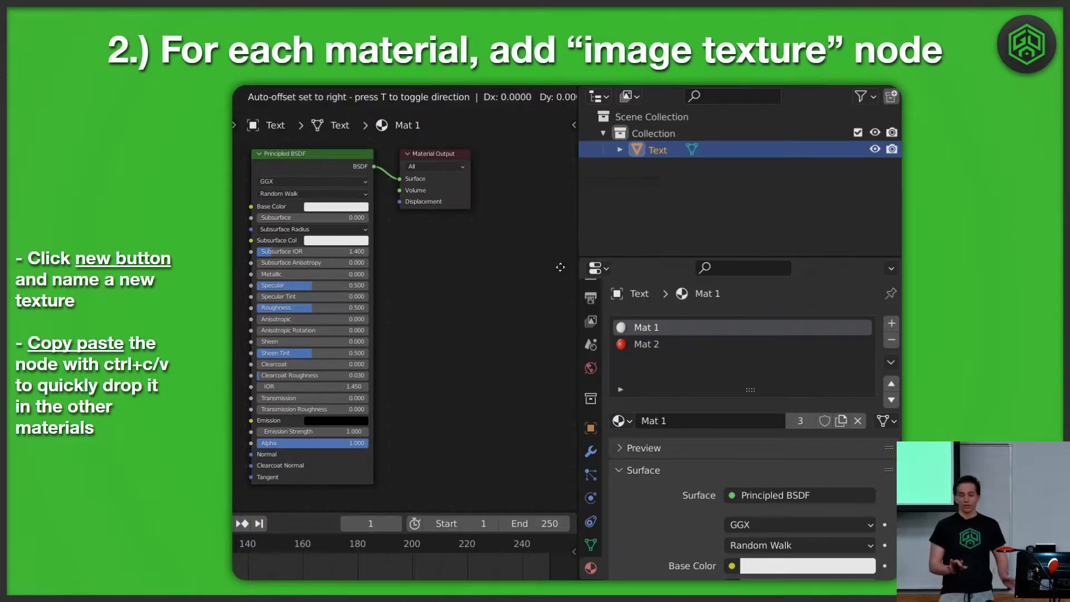
{"action": "left_click", "coordinate": [405, 292]}
Create a blank image for the Image Texture node in Mat 1 and name it Baketarget.
{"action": "left_click", "coordinate": [445, 330]}
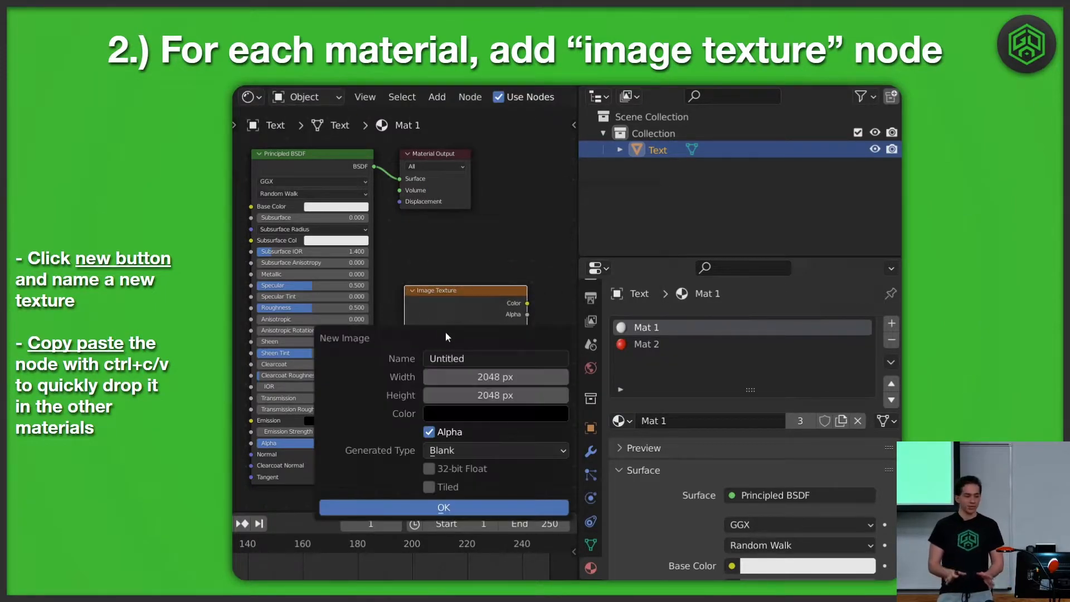
{"action": "left_click", "coordinate": [471, 358]}
{"action": "type", "text": "Ba"}
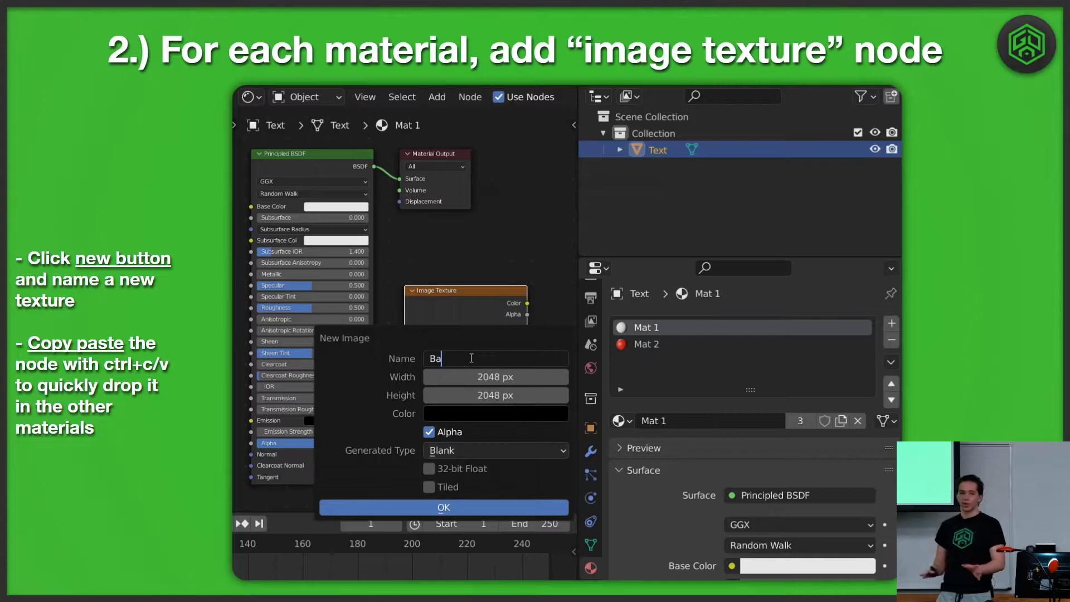
{"action": "type", "text": "ketarget"}
{"action": "key", "text": "Return"}
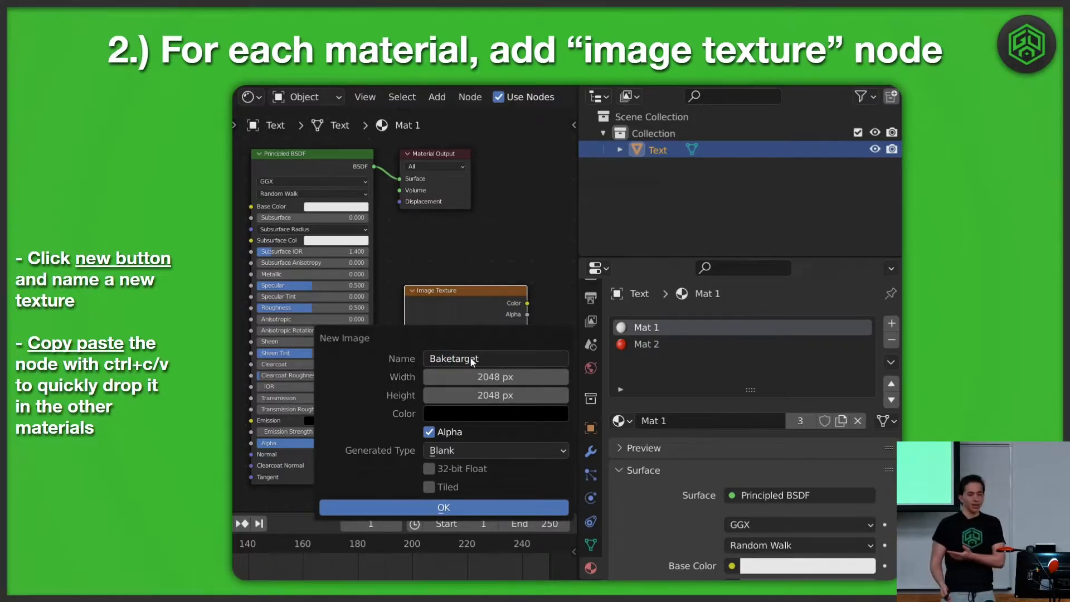
{"action": "left_click", "coordinate": [454, 505]}
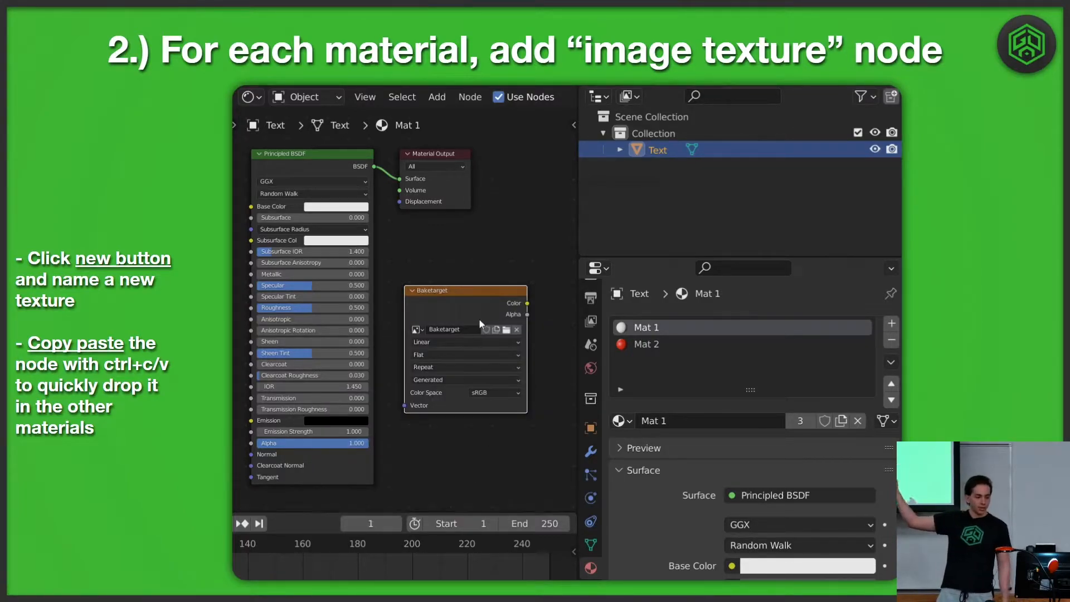
Duplicate the Baketarget node into the Mat 2 material by pasting it, and switch back to Mat 1.
{"action": "left_click", "coordinate": [691, 344]}
{"action": "key", "text": "ctrl+v"}
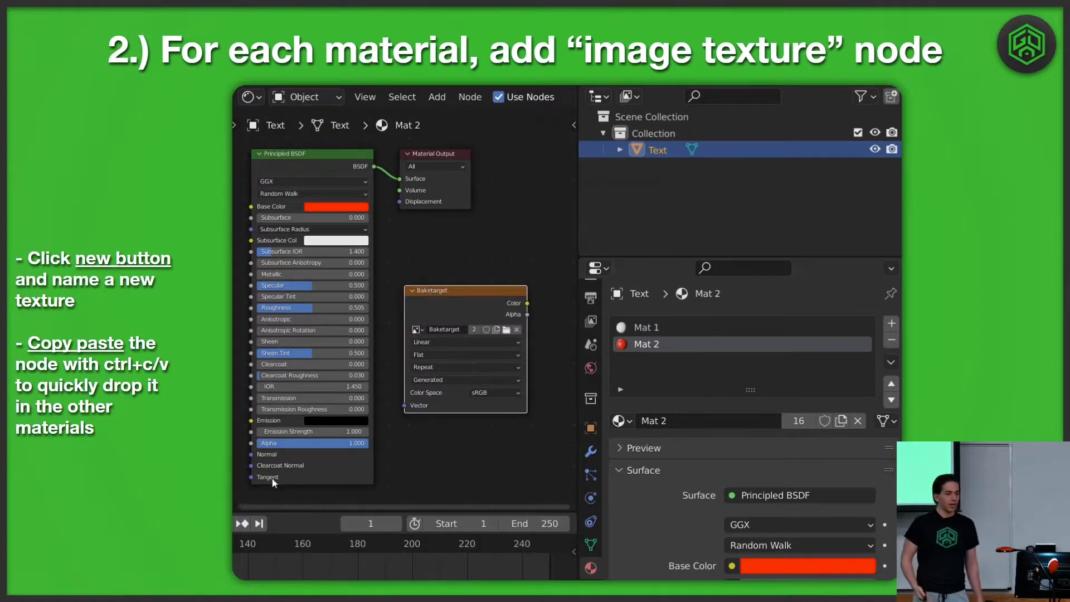
{"action": "left_click", "coordinate": [697, 327]}
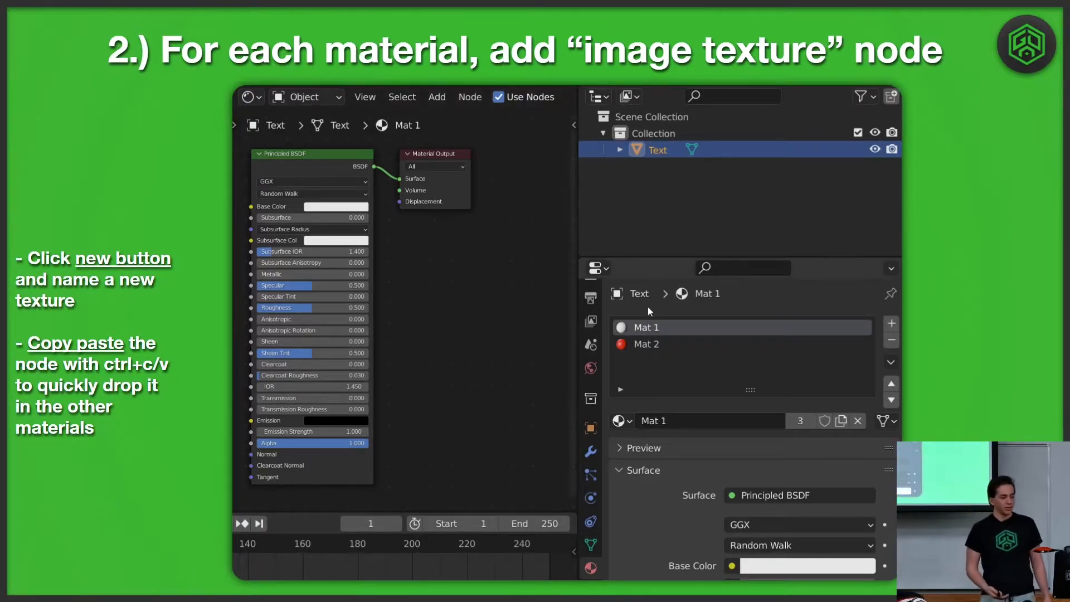
Select the Mat 1 material and add an Image Texture node beneath its Material Output node.
{"action": "left_click", "coordinate": [641, 341]}
{"action": "left_click", "coordinate": [644, 329]}
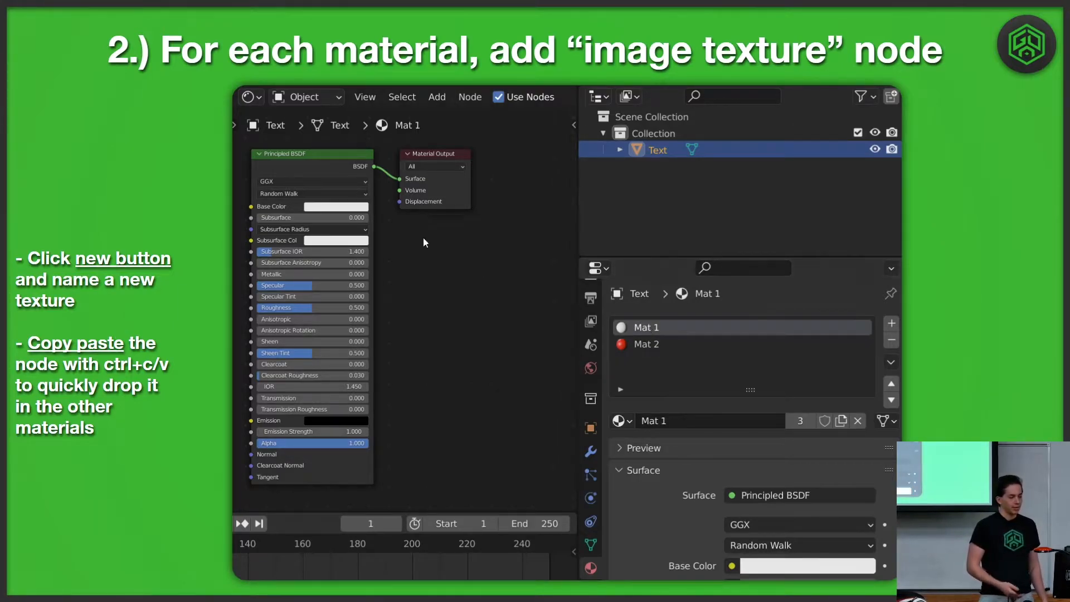
{"action": "left_click", "coordinate": [439, 95]}
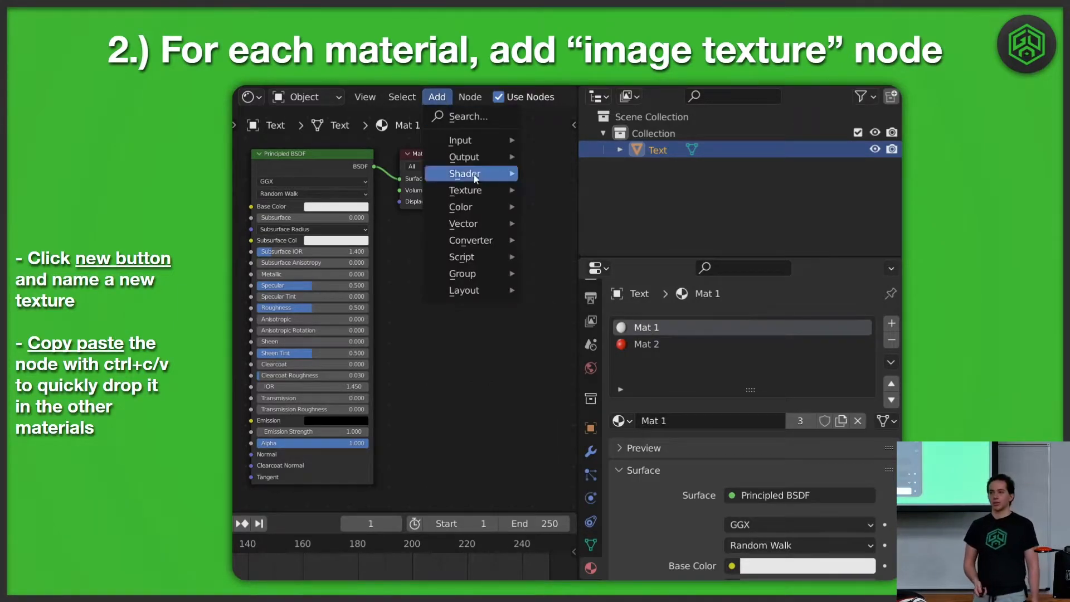
{"action": "mouse_move", "coordinate": [486, 189]}
{"action": "left_click", "coordinate": [579, 272]}
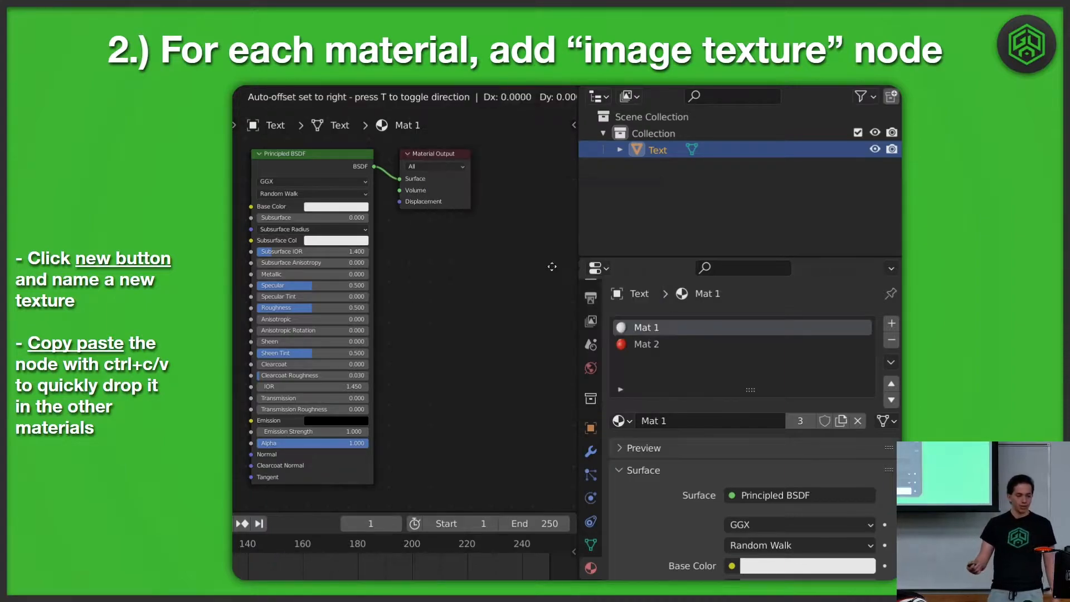
{"action": "left_click", "coordinate": [418, 309]}
Assign a new 2048 x 2048 px image named Baketarget to Mat 1's Image Texture node.
{"action": "left_click", "coordinate": [445, 330]}
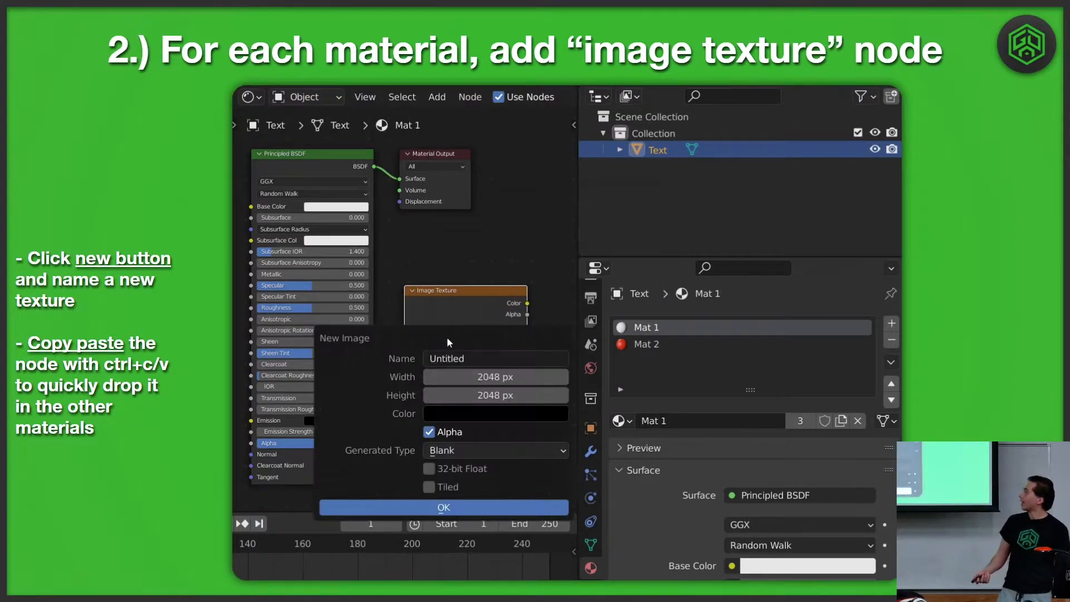
{"action": "left_click", "coordinate": [471, 358]}
{"action": "type", "text": "Bak"}
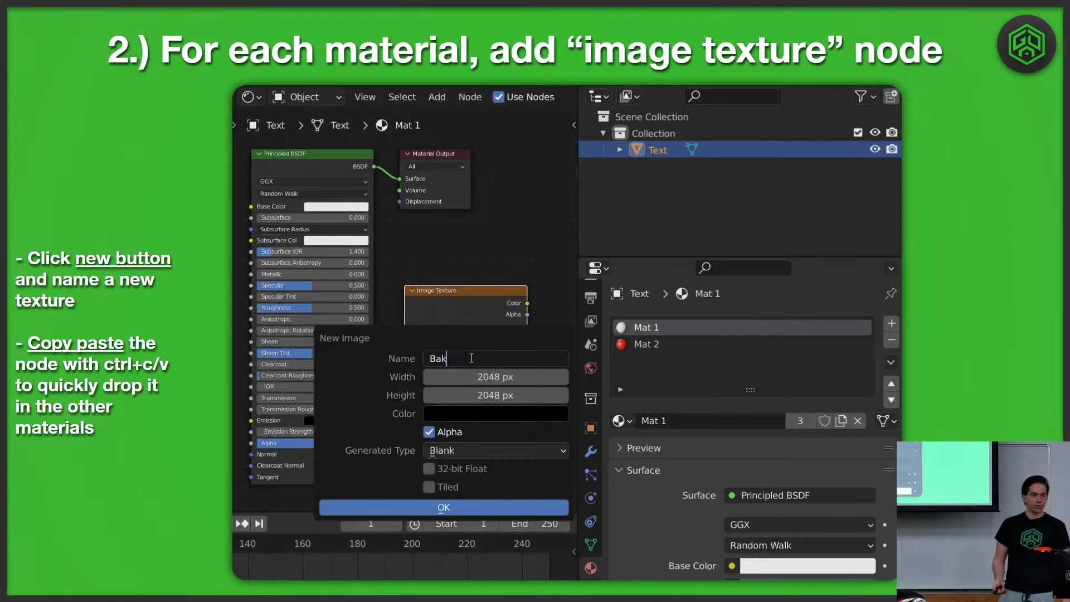
{"action": "type", "text": "etarget"}
{"action": "key", "text": "Return"}
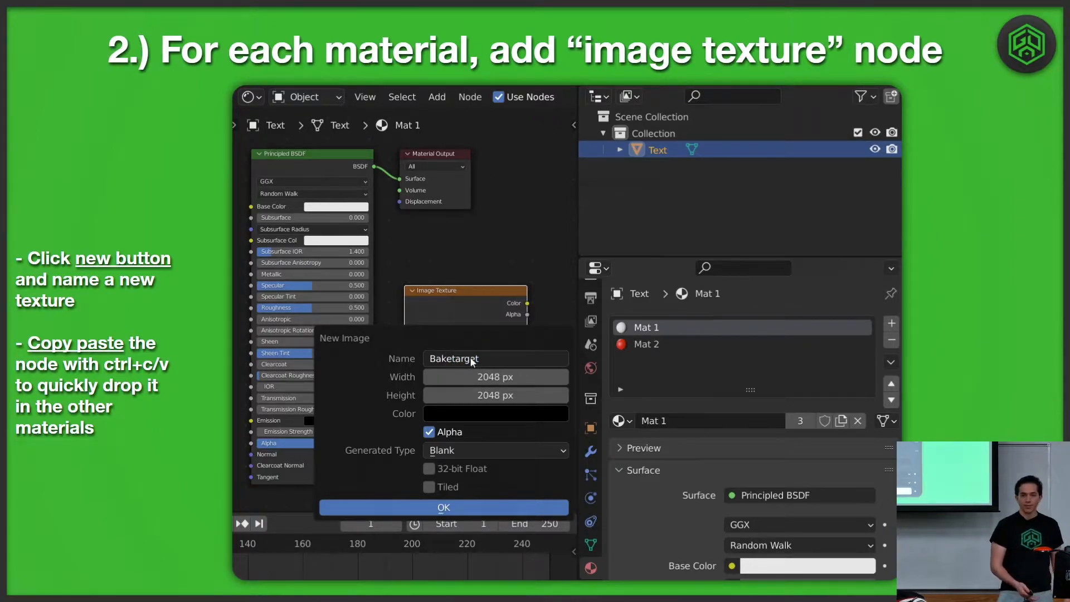
{"action": "left_click", "coordinate": [453, 503]}
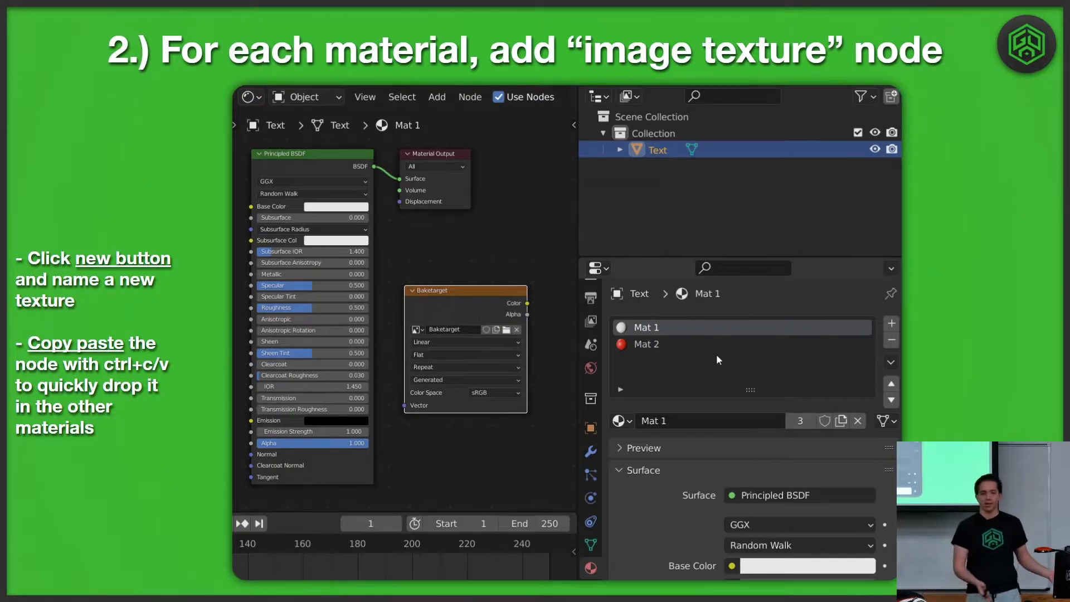
Paste the copied Baketarget node into Mat 2 and go back to the Mat 1 material.
{"action": "left_click", "coordinate": [689, 344]}
{"action": "key", "text": "ctrl+v"}
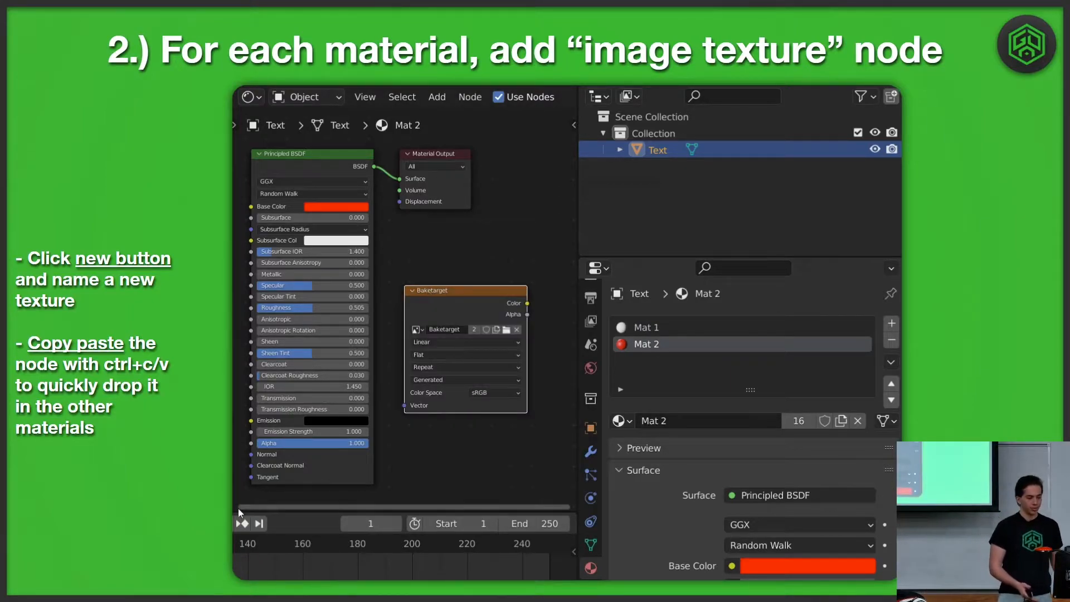
{"action": "left_click", "coordinate": [646, 328]}
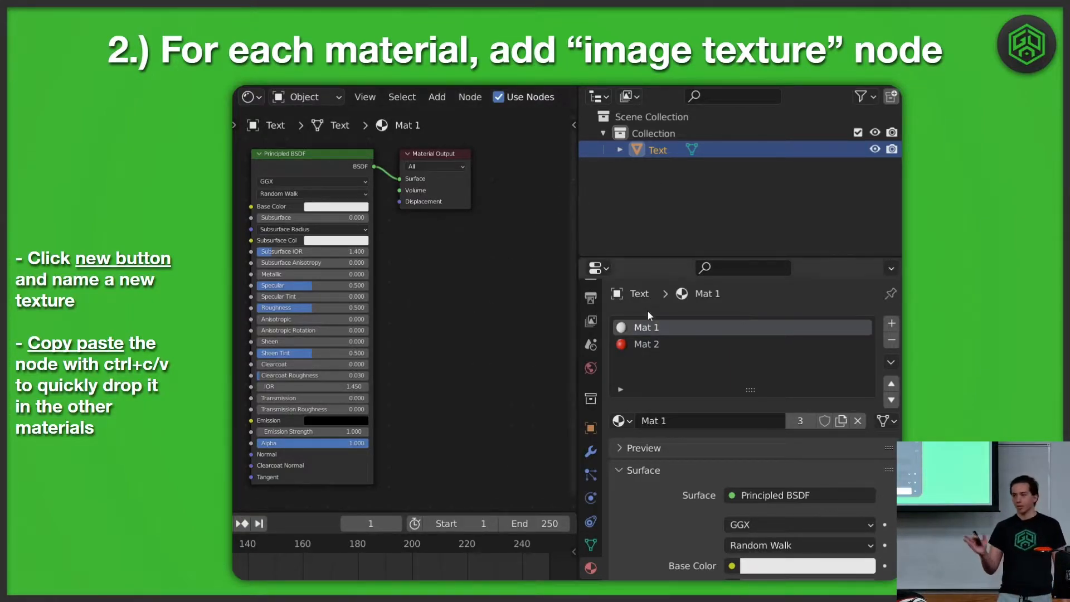
Select the Mat 1 material and place a new Image Texture node below its Material Output node.
{"action": "left_click", "coordinate": [641, 341]}
{"action": "left_click", "coordinate": [645, 329]}
{"action": "left_click", "coordinate": [645, 343]}
{"action": "left_click", "coordinate": [646, 328]}
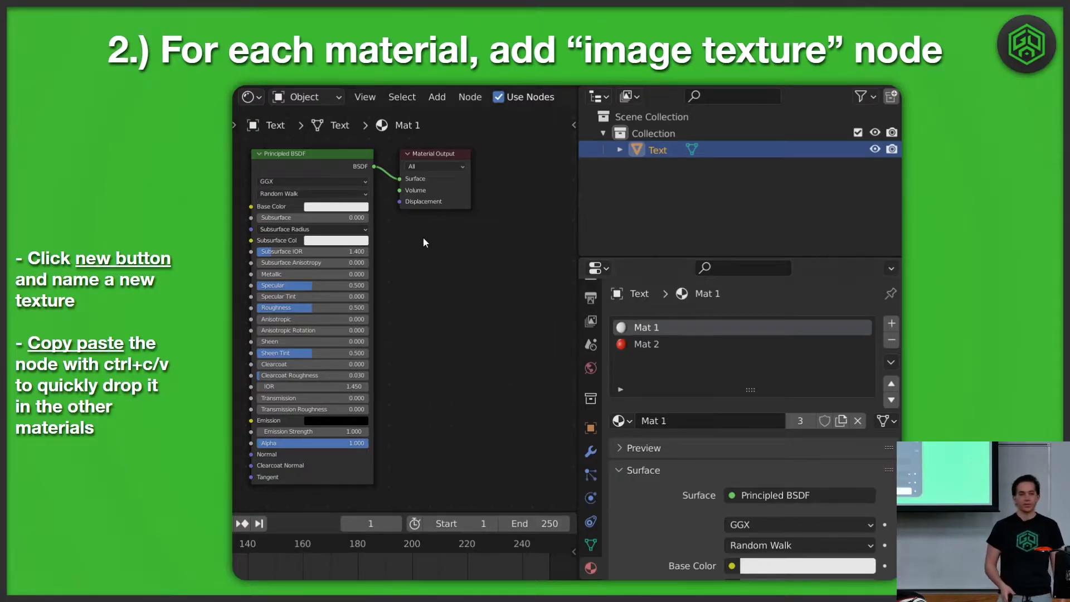
{"action": "left_click", "coordinate": [437, 96]}
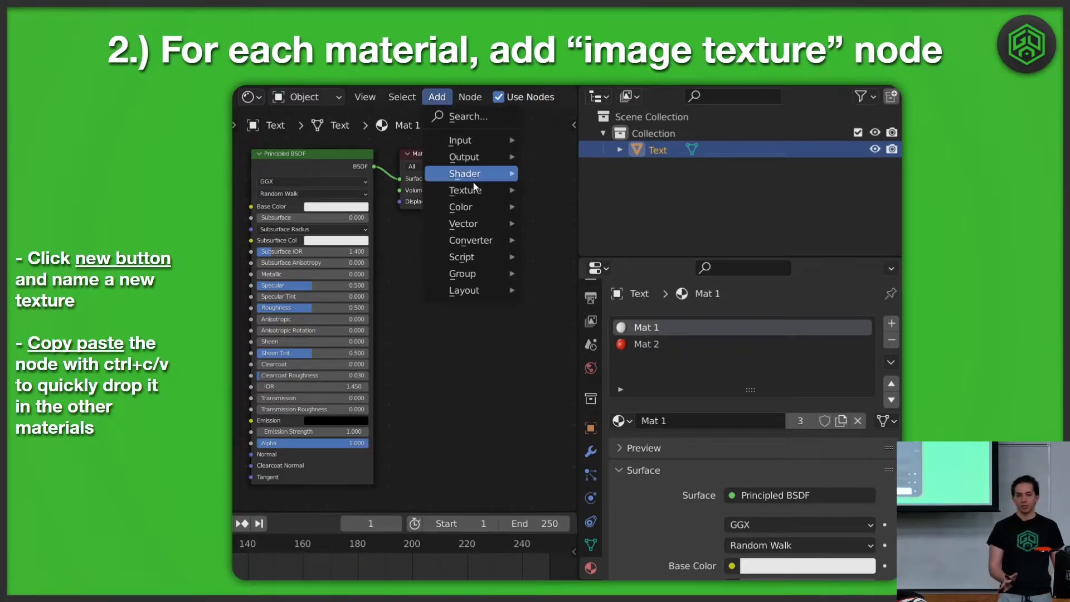
{"action": "mouse_move", "coordinate": [466, 190]}
{"action": "left_click", "coordinate": [582, 273]}
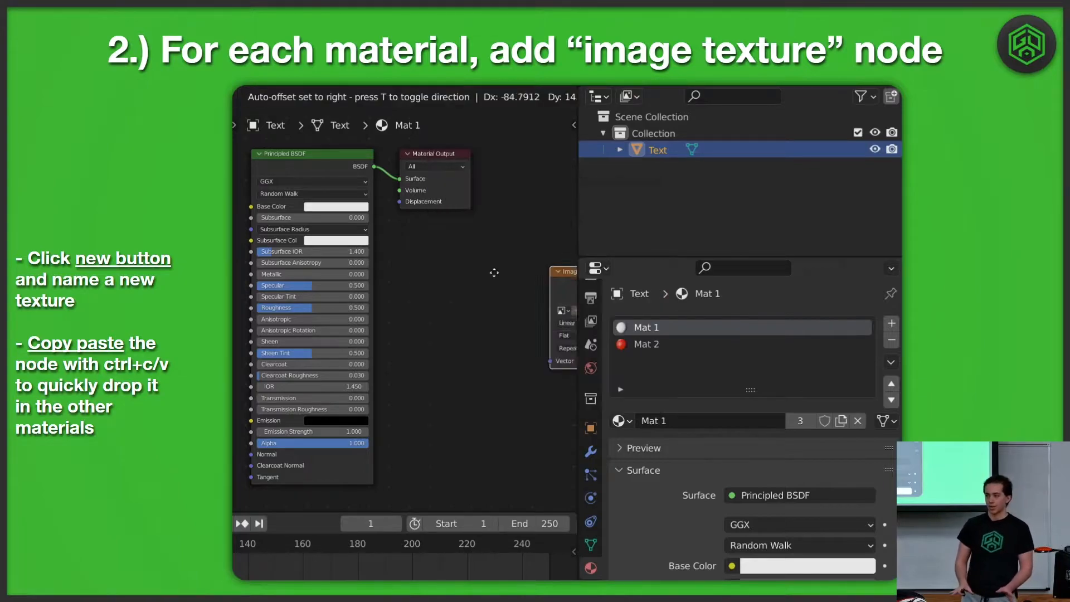
{"action": "left_click", "coordinate": [420, 315]}
Create a new 2048 x 2048 px image named Baketarget in Mat 1's Image Texture node.
{"action": "left_click", "coordinate": [446, 332]}
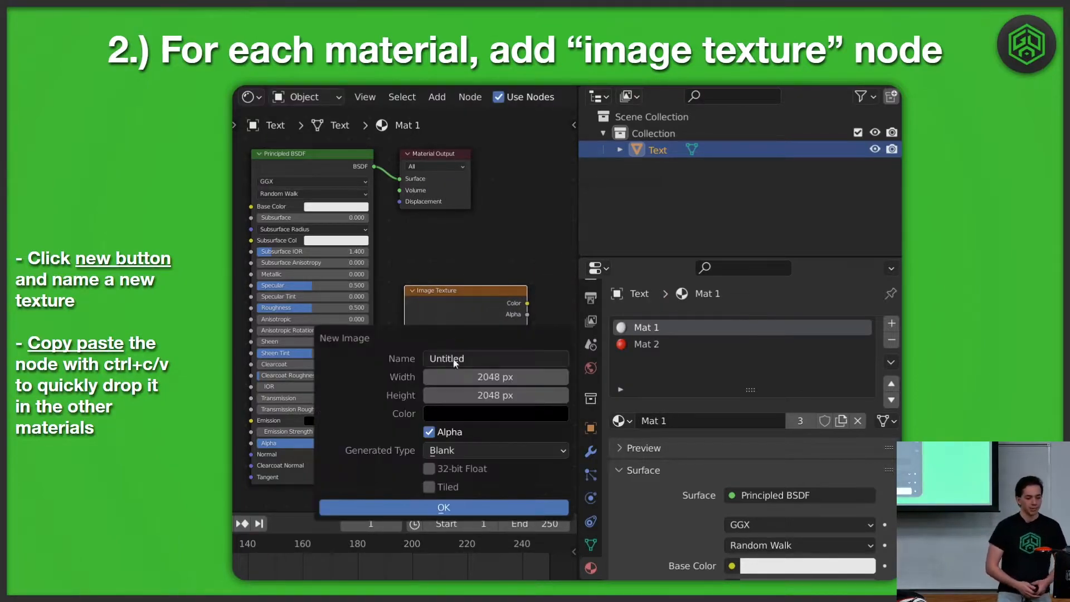
{"action": "type", "text": "Bak"}
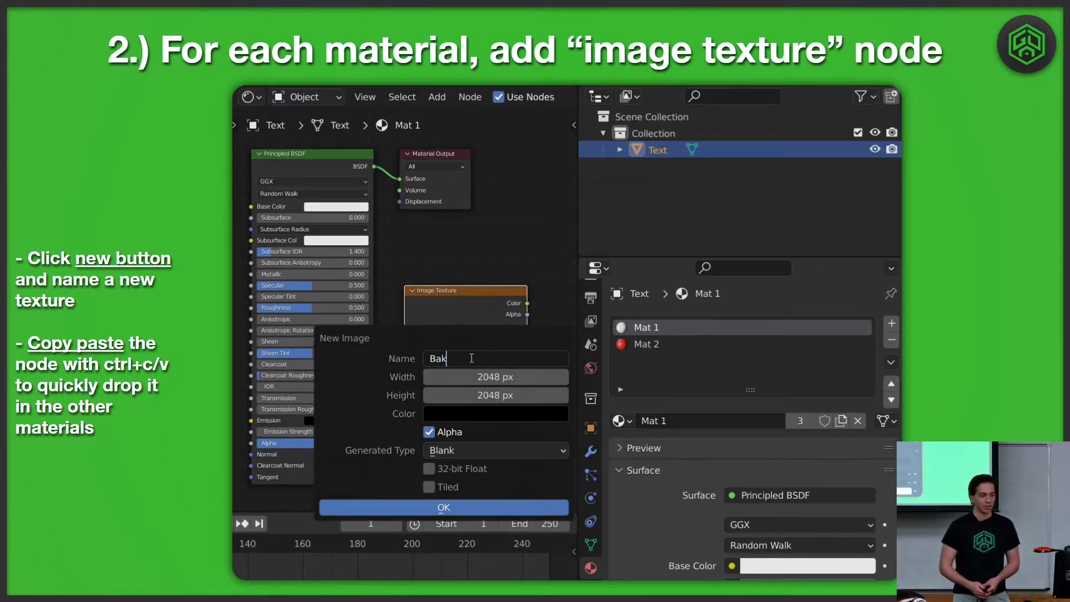
{"action": "type", "text": "etarget"}
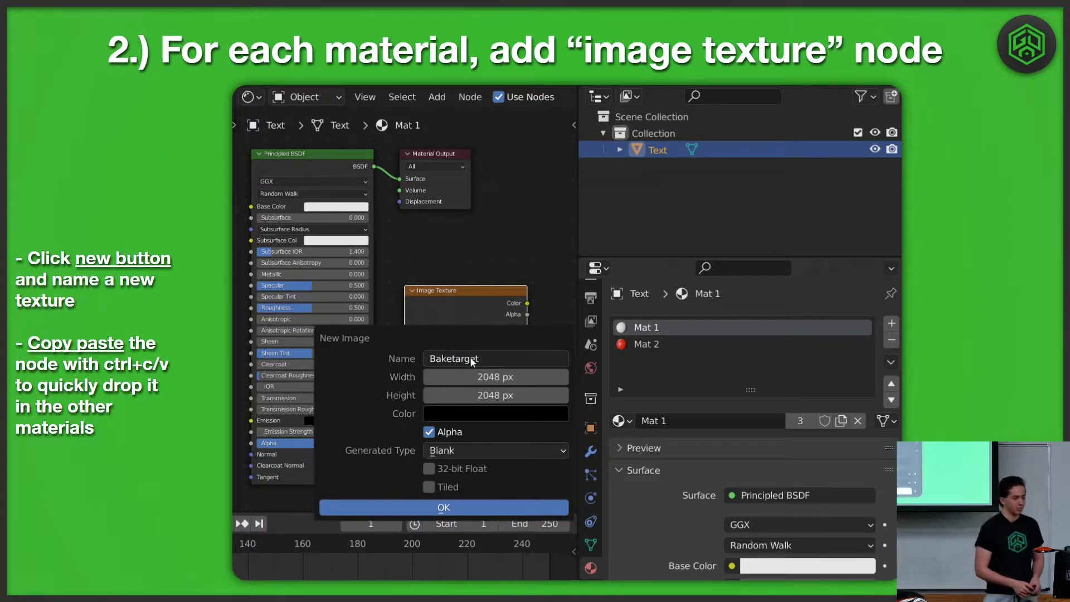
{"action": "key", "text": "Return"}
{"action": "left_click", "coordinate": [455, 506]}
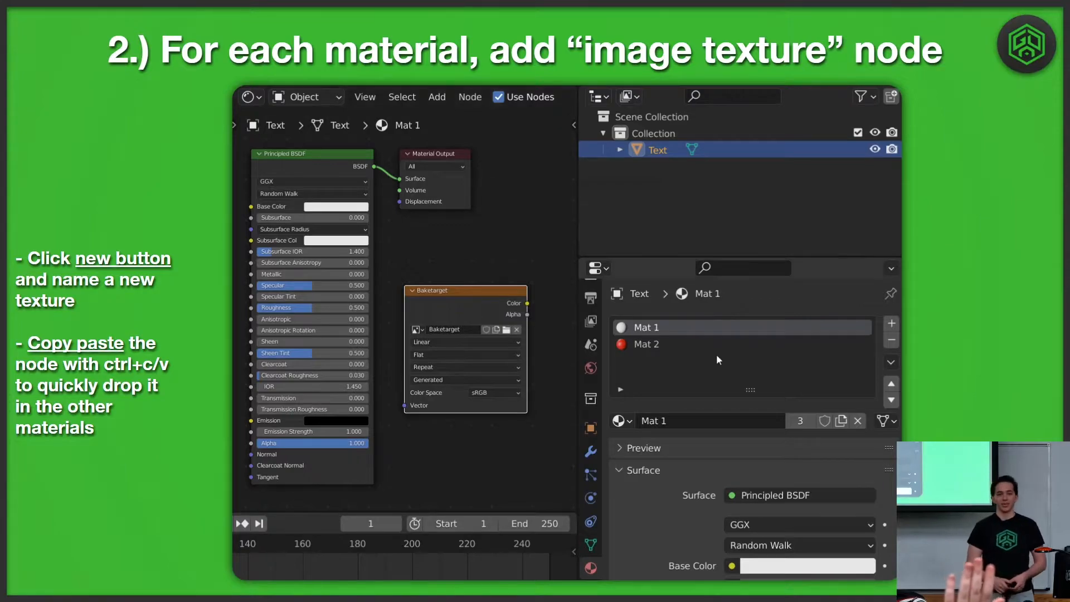
Paste the Baketarget node into the Mat 2 material and return to Mat 1.
{"action": "left_click", "coordinate": [689, 343]}
{"action": "key", "text": "ctrl+v"}
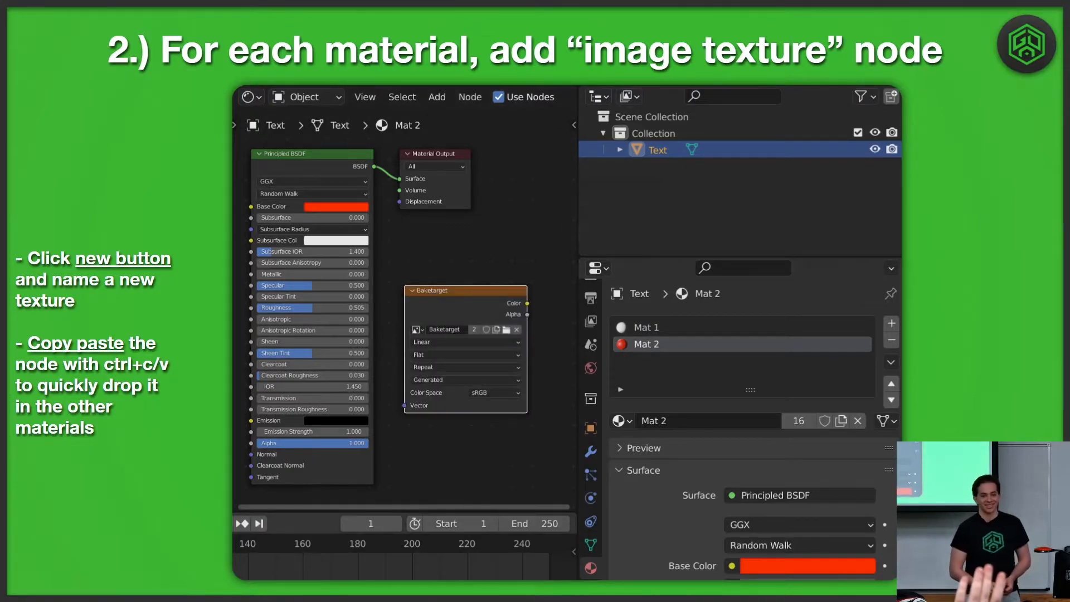
{"action": "left_click", "coordinate": [658, 328]}
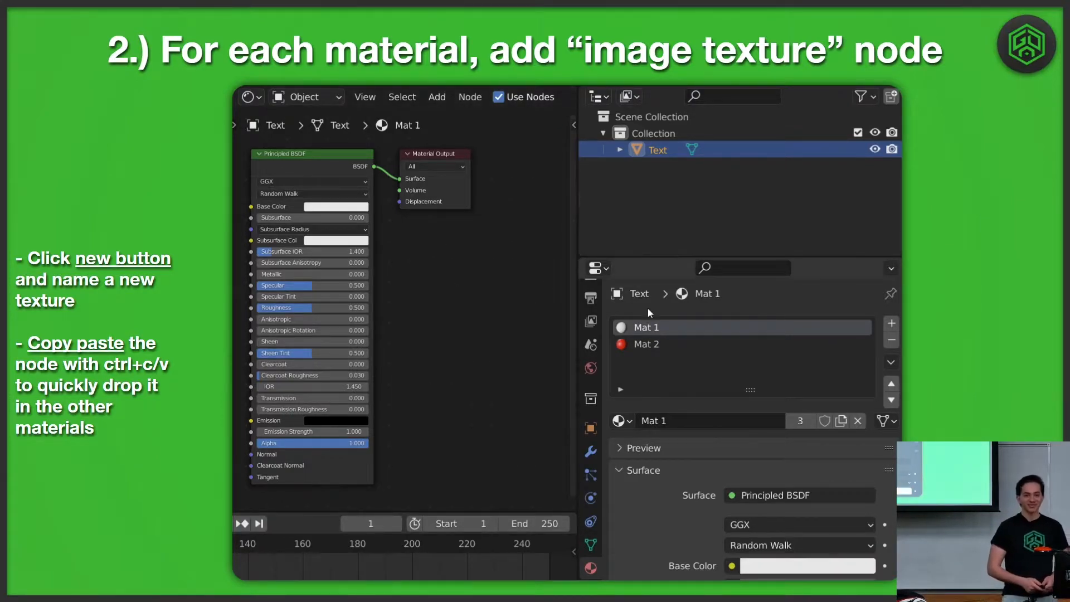
Add an Image Texture node to Mat 1 and start a new 2048 x 2048 px image for it named Baketarget.
{"action": "left_click", "coordinate": [641, 342]}
{"action": "left_click", "coordinate": [647, 328]}
{"action": "left_click", "coordinate": [644, 343]}
{"action": "left_click", "coordinate": [647, 328]}
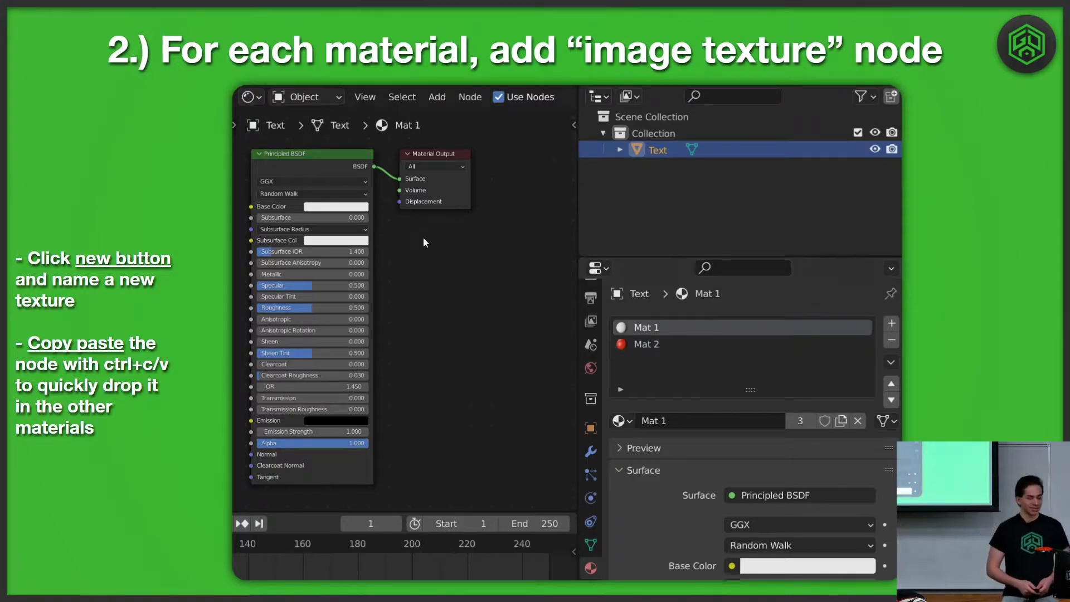
{"action": "left_click", "coordinate": [438, 97]}
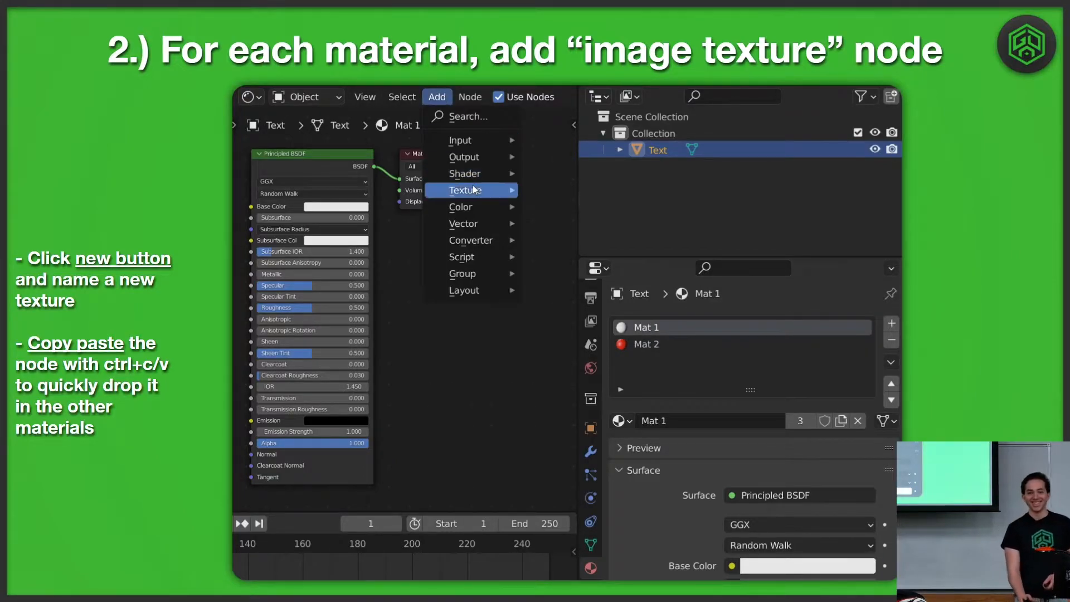
{"action": "mouse_move", "coordinate": [465, 190]}
{"action": "left_click", "coordinate": [580, 273]}
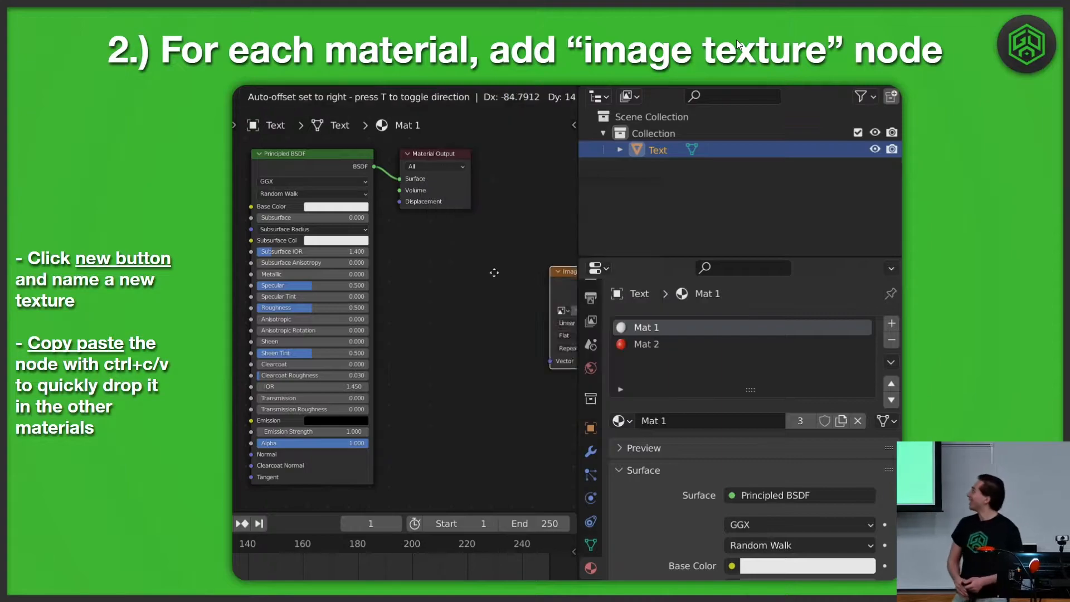
{"action": "left_click", "coordinate": [425, 324]}
{"action": "left_click", "coordinate": [446, 330]}
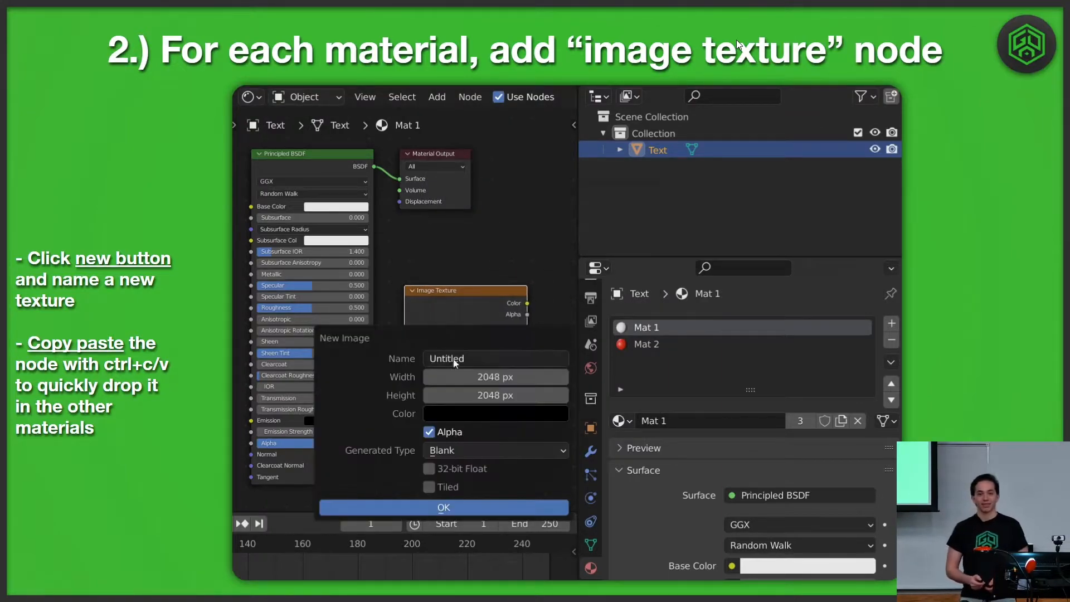
{"action": "left_click", "coordinate": [471, 358]}
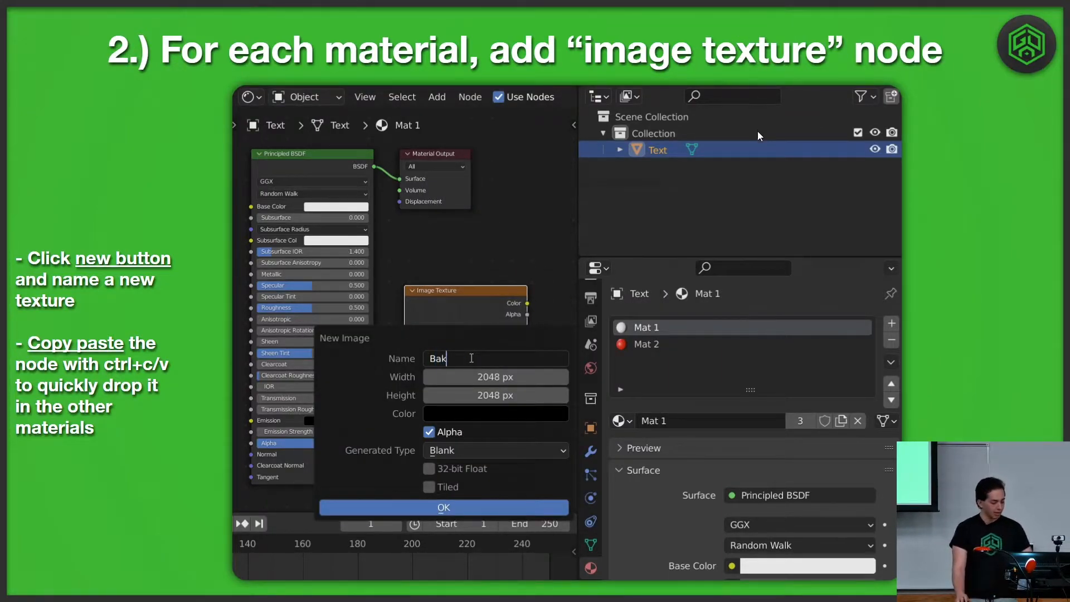
Leave the slideshow and switch to the LOVE.blend scene in Blender, viewing the heart model from a lower angle.
{"action": "key", "text": "Escape"}
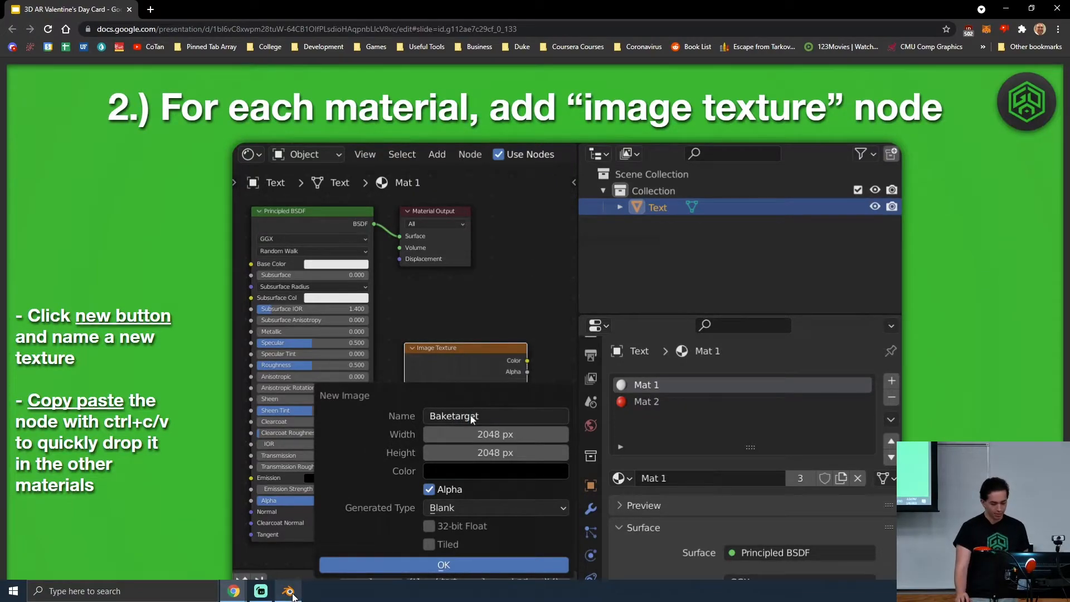
{"action": "left_click", "coordinate": [289, 592]}
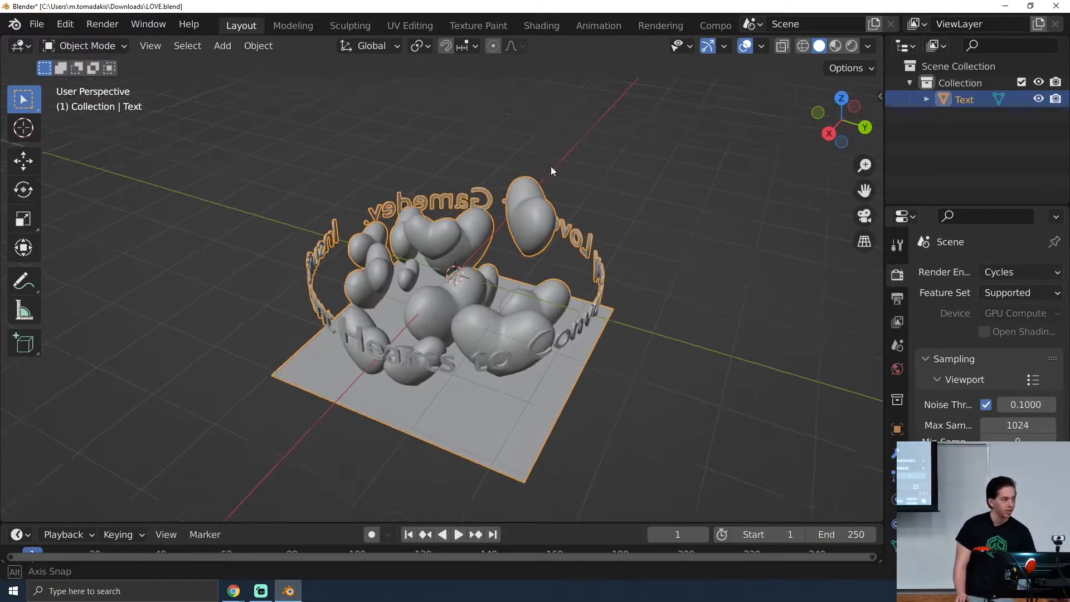
{"action": "middle_click_drag", "start_coordinate": [551, 170], "coordinate": [534, 131]}
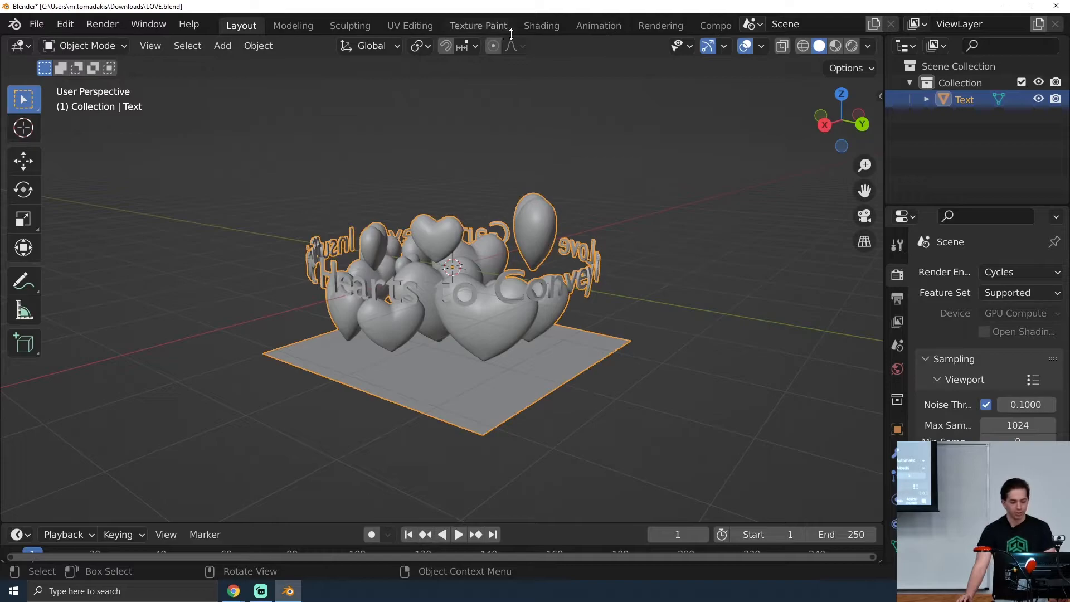
Split the 3D viewport vertically into two side-by-side areas of similar width.
{"action": "right_click", "coordinate": [505, 35]}
{"action": "left_click", "coordinate": [459, 58]}
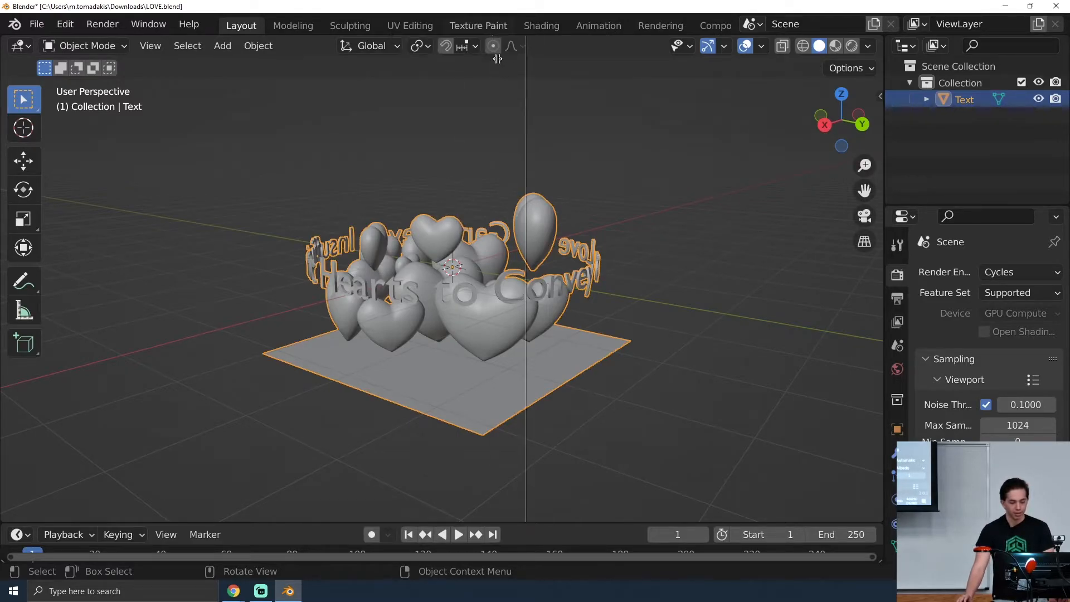
{"action": "left_click", "coordinate": [489, 90]}
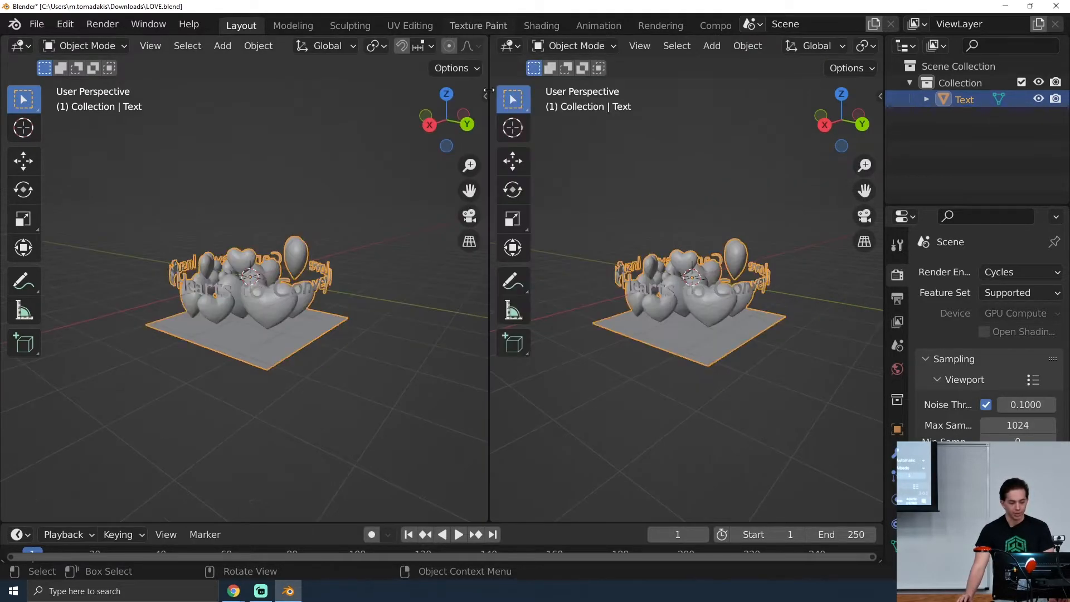
Change the second viewport area into a Shader Editor showing the Mat 1 nodes.
{"action": "left_click", "coordinate": [510, 47]}
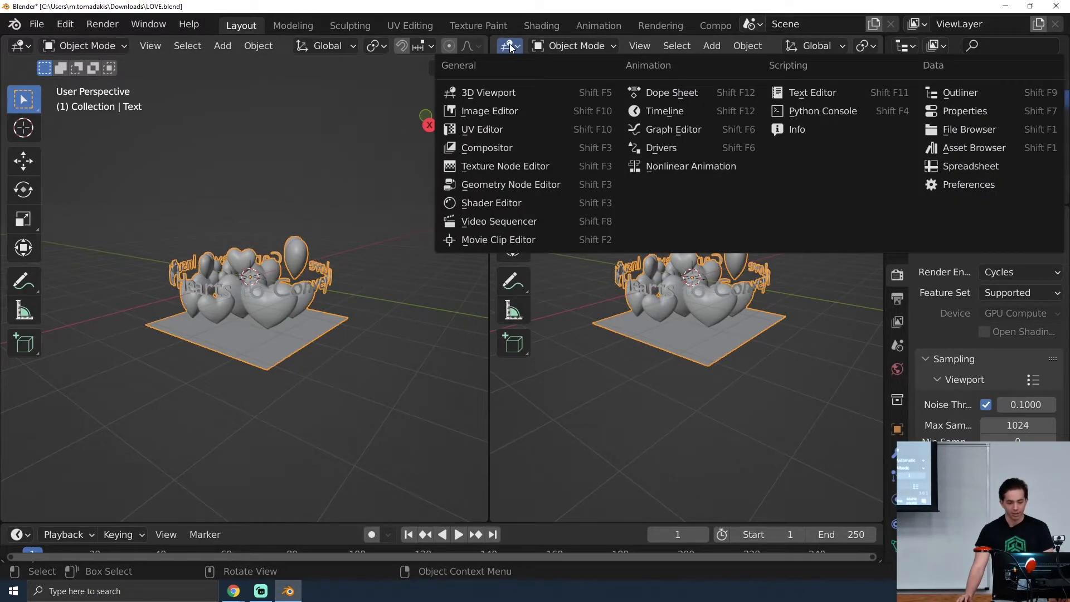
{"action": "left_click", "coordinate": [20, 45]}
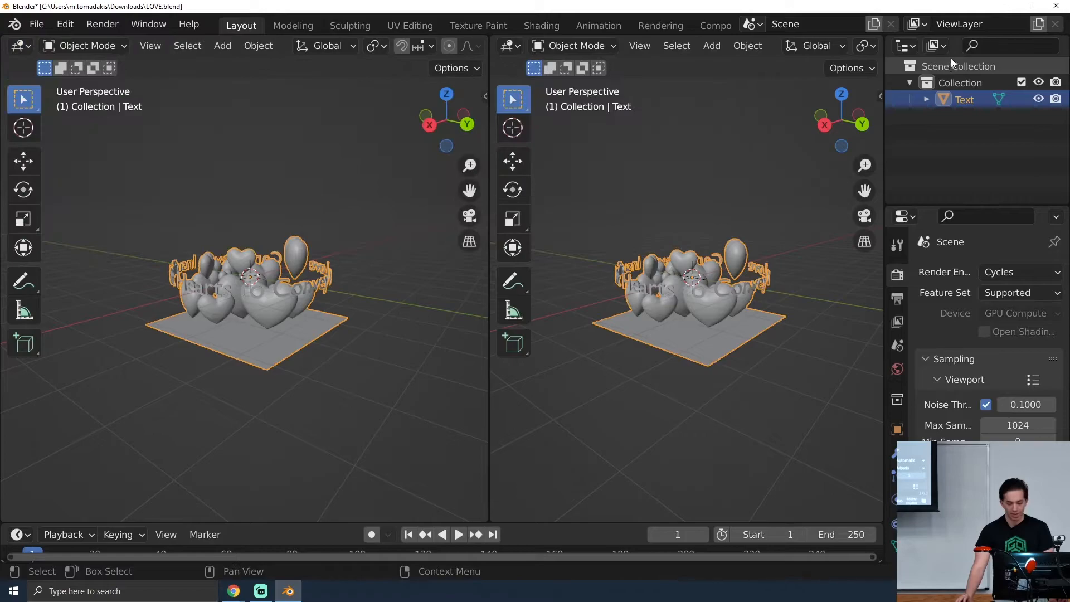
{"action": "left_click", "coordinate": [903, 47]}
{"action": "left_click", "coordinate": [901, 49]}
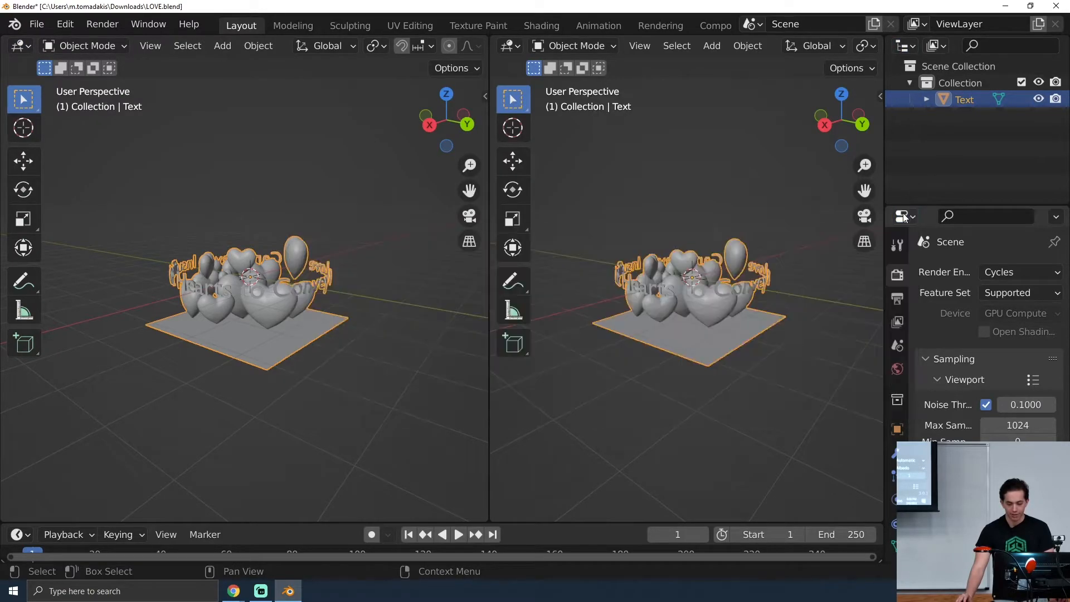
{"action": "left_click", "coordinate": [510, 46]}
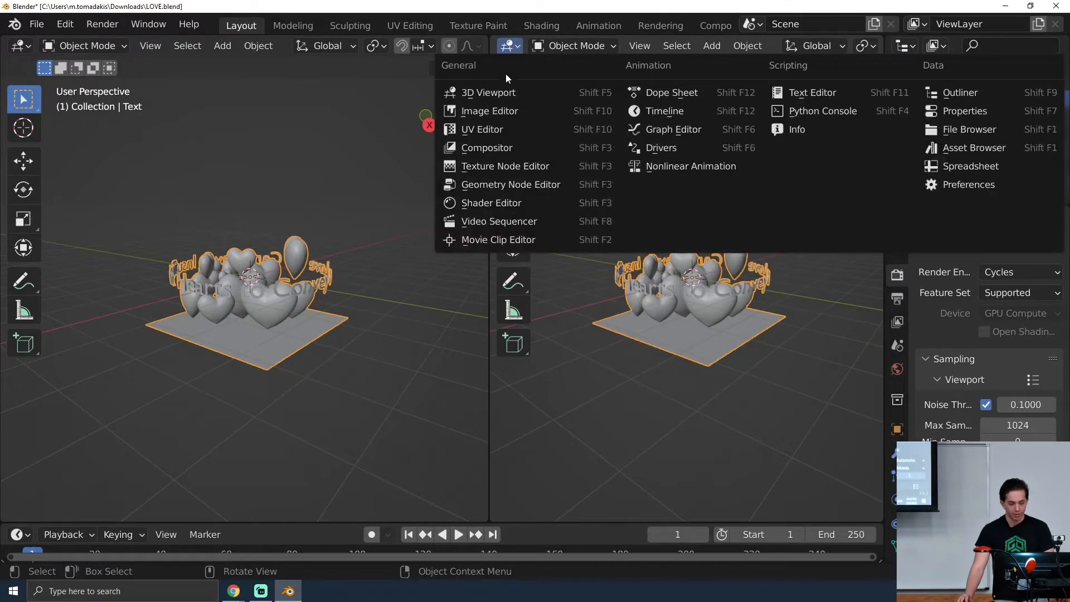
{"action": "left_click", "coordinate": [491, 204]}
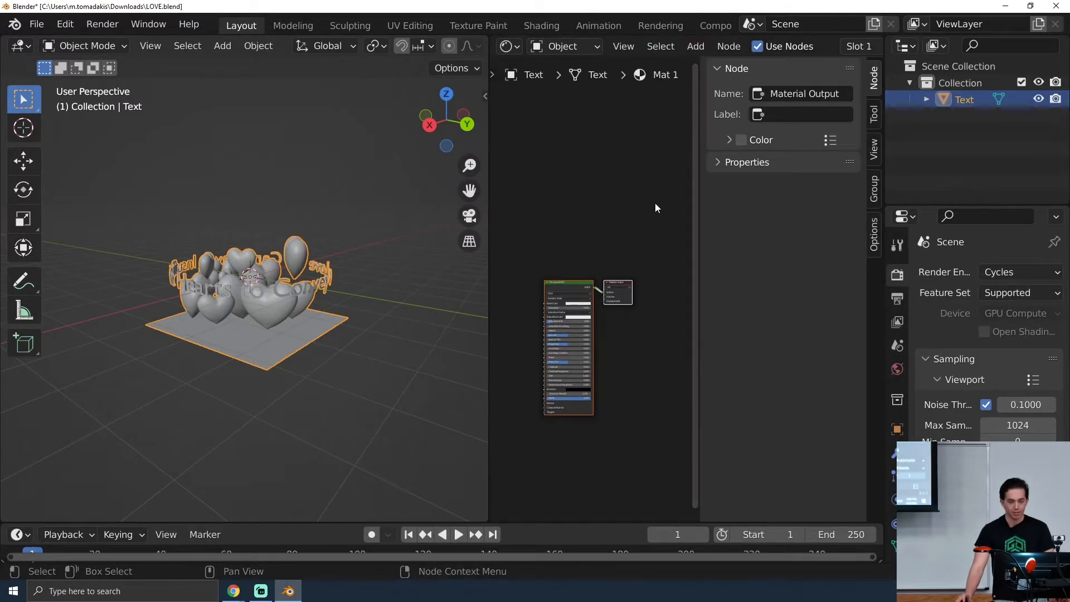
{"action": "scroll", "coordinate": [654, 203], "scroll_direction": "up", "scroll_amount": 2}
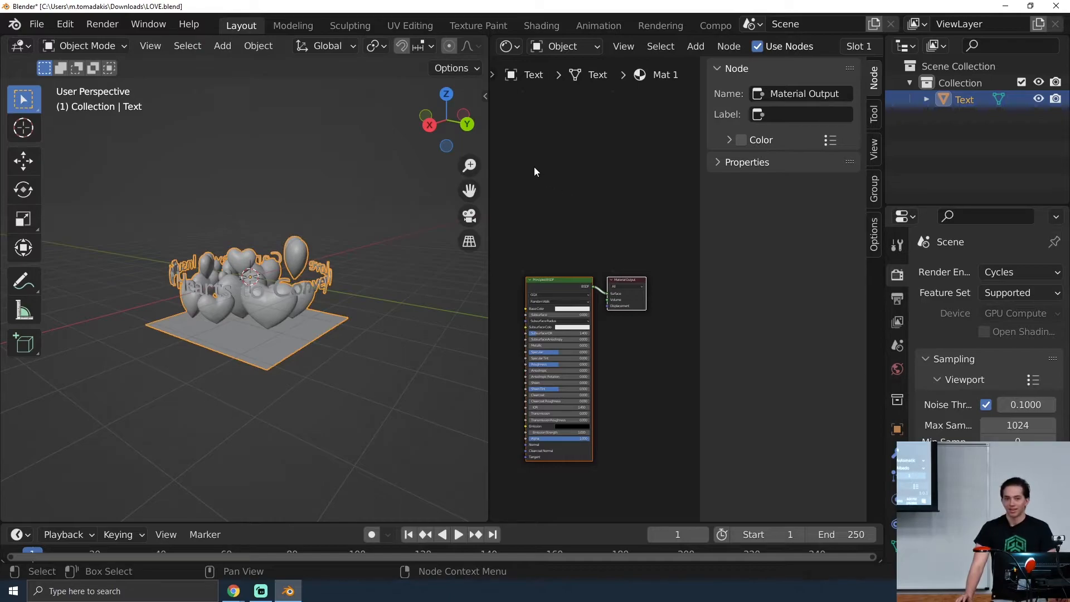
Widen the Shader Editor slightly, and join it back into the 3D viewport to restore a single area.
{"action": "left_click_drag", "start_coordinate": [491, 159], "coordinate": [461, 159]}
{"action": "right_click", "coordinate": [461, 159]}
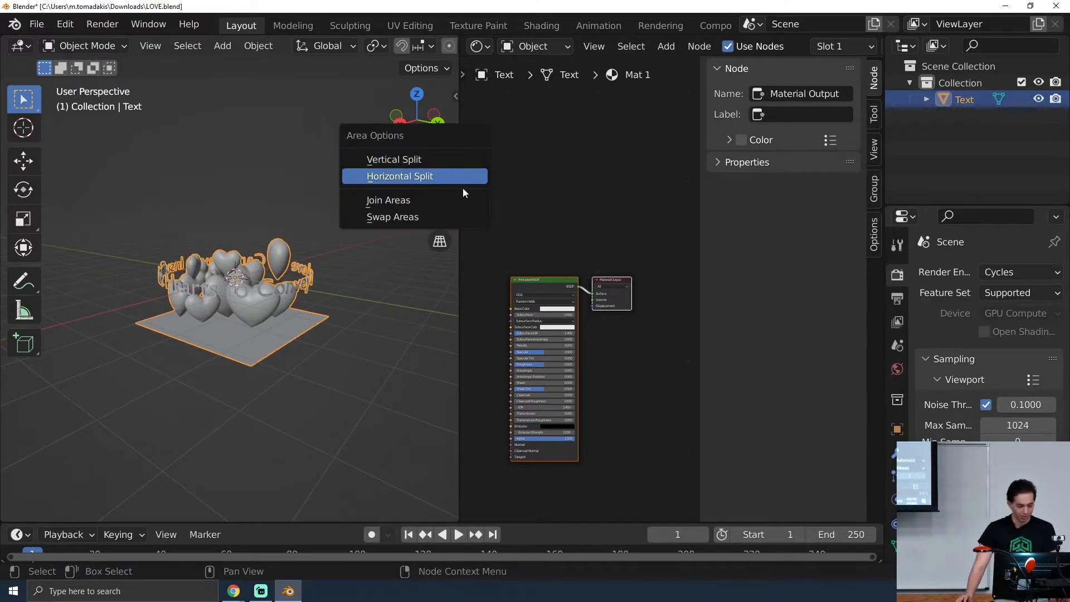
{"action": "left_click", "coordinate": [435, 210]}
{"action": "left_click", "coordinate": [640, 215]}
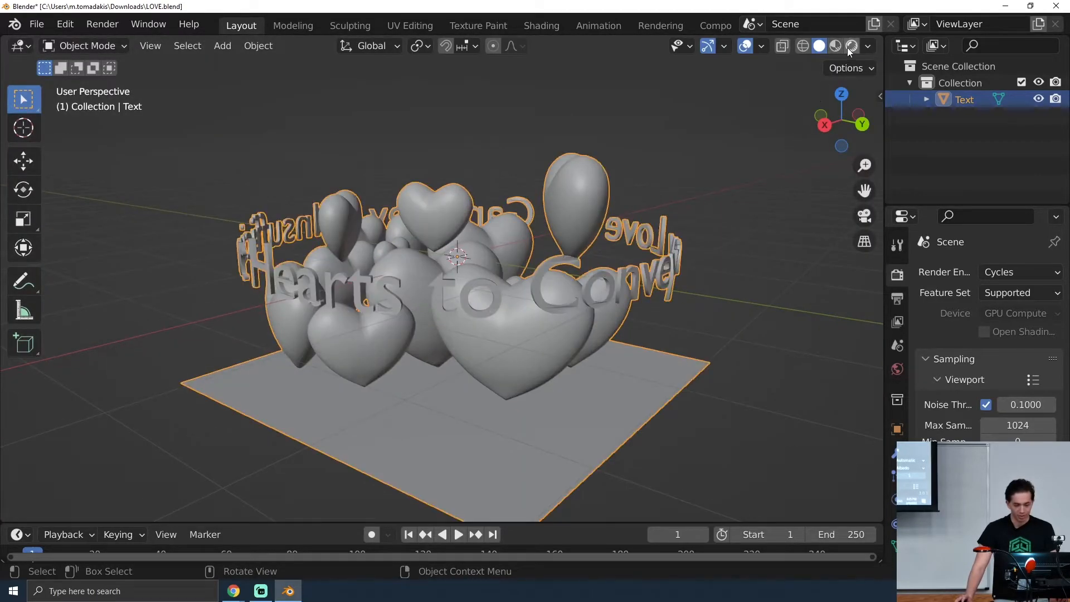
{"action": "left_click", "coordinate": [851, 46]}
{"action": "left_click", "coordinate": [800, 47]}
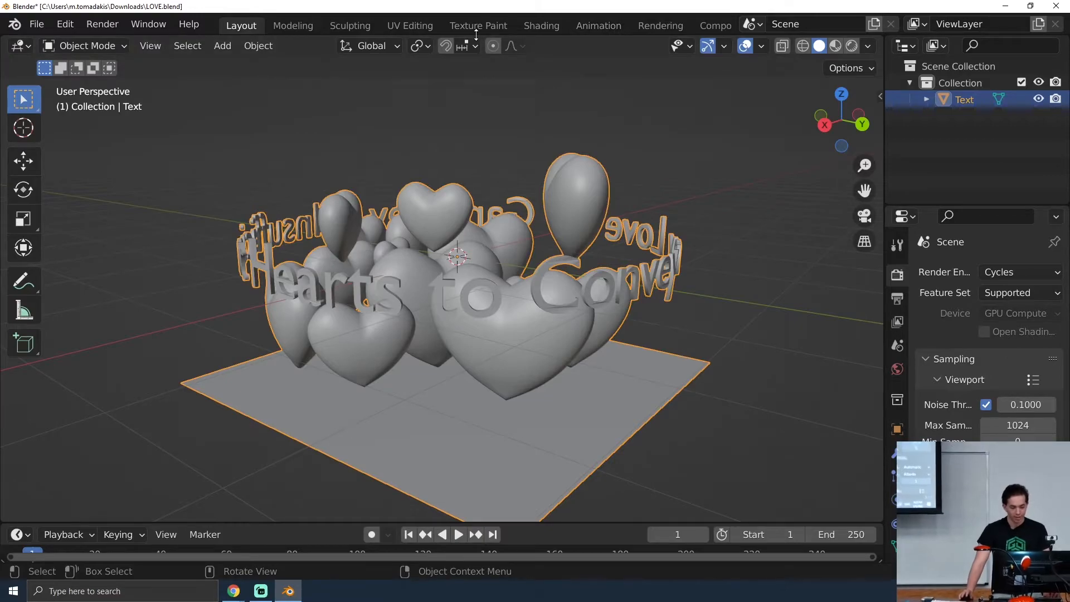
{"action": "right_click", "coordinate": [886, 188]}
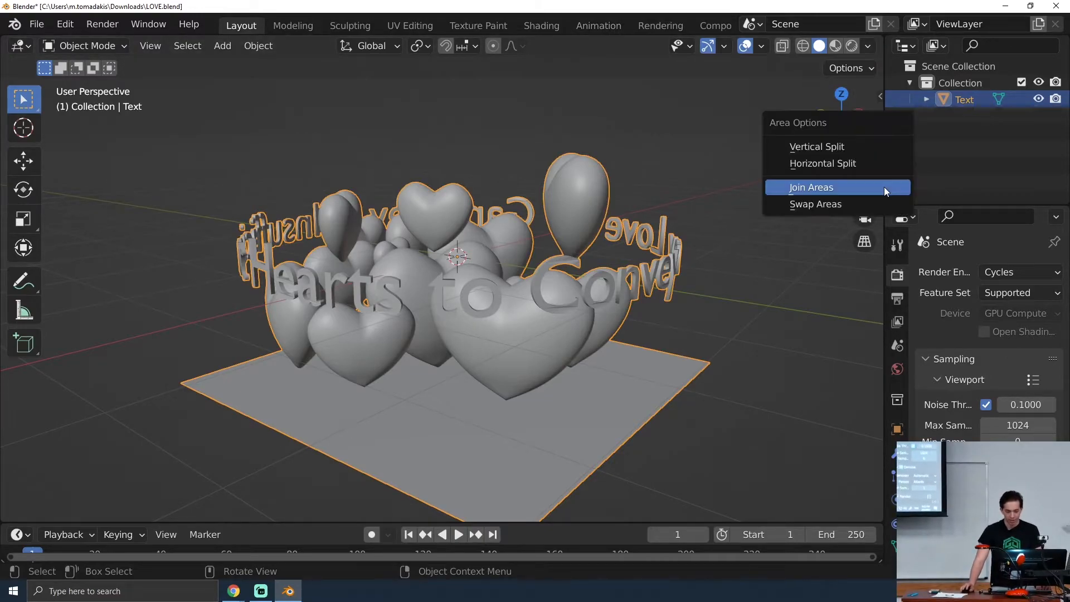
Split the 3D viewport vertically near its middle and fine-tune the divider between the two areas.
{"action": "right_click", "coordinate": [424, 35]}
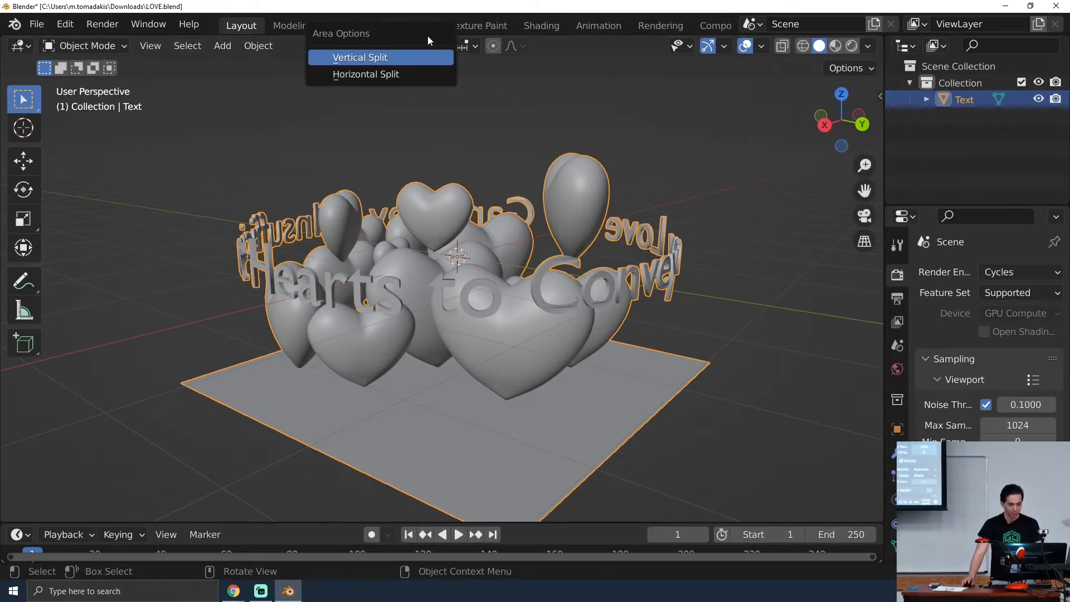
{"action": "right_click", "coordinate": [480, 35]}
{"action": "left_click", "coordinate": [474, 57]}
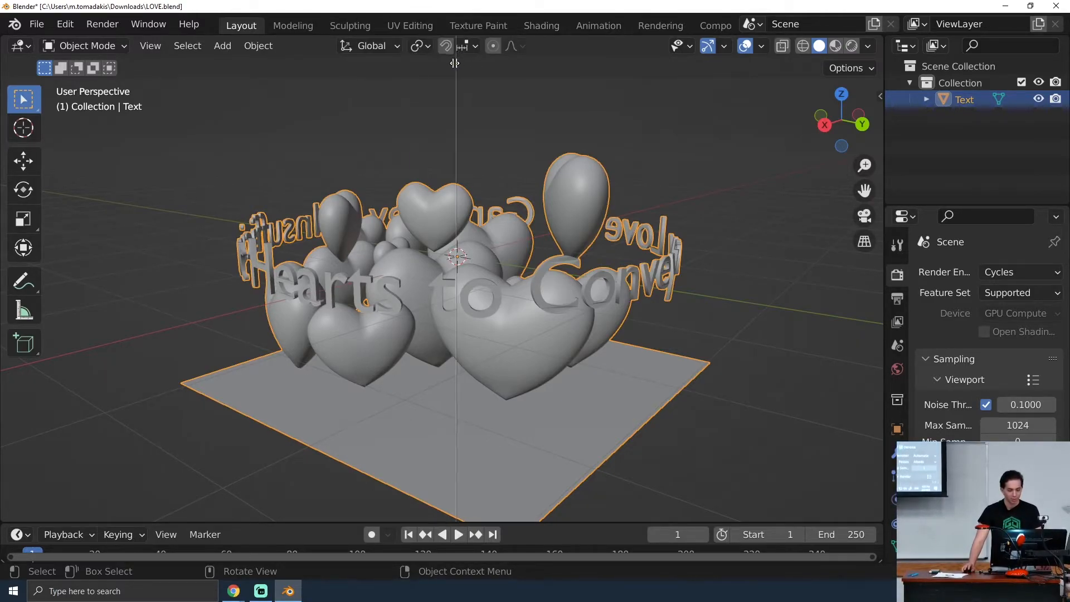
{"action": "left_click", "coordinate": [457, 71]}
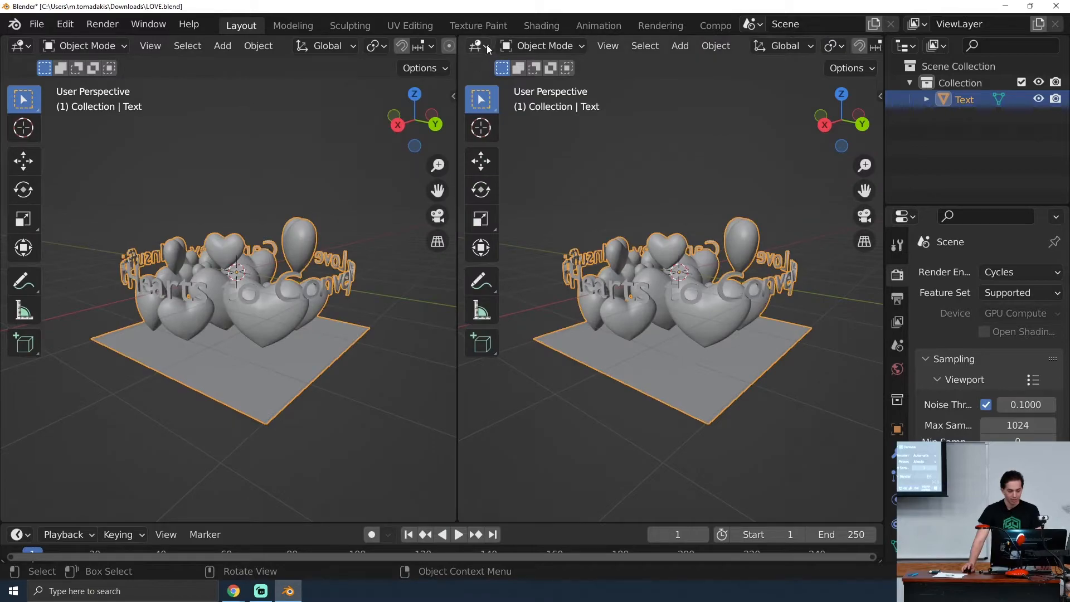
{"action": "mouse_move", "coordinate": [457, 75]}
{"action": "left_mouse_down"}
{"action": "mouse_move", "coordinate": [697, 76]}
{"action": "mouse_move", "coordinate": [363, 77]}
{"action": "mouse_move", "coordinate": [452, 77]}
{"action": "left_mouse_up"}
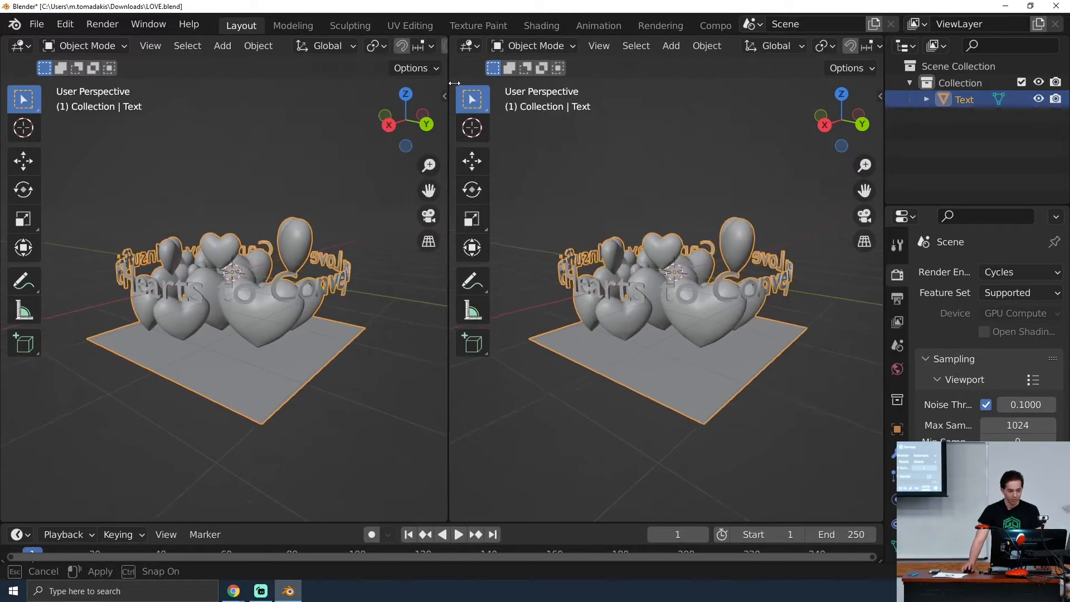
Change the second viewport area into a Shader Editor, narrow its sidebar, and frame the Mat 1 nodes.
{"action": "left_click", "coordinate": [474, 47]}
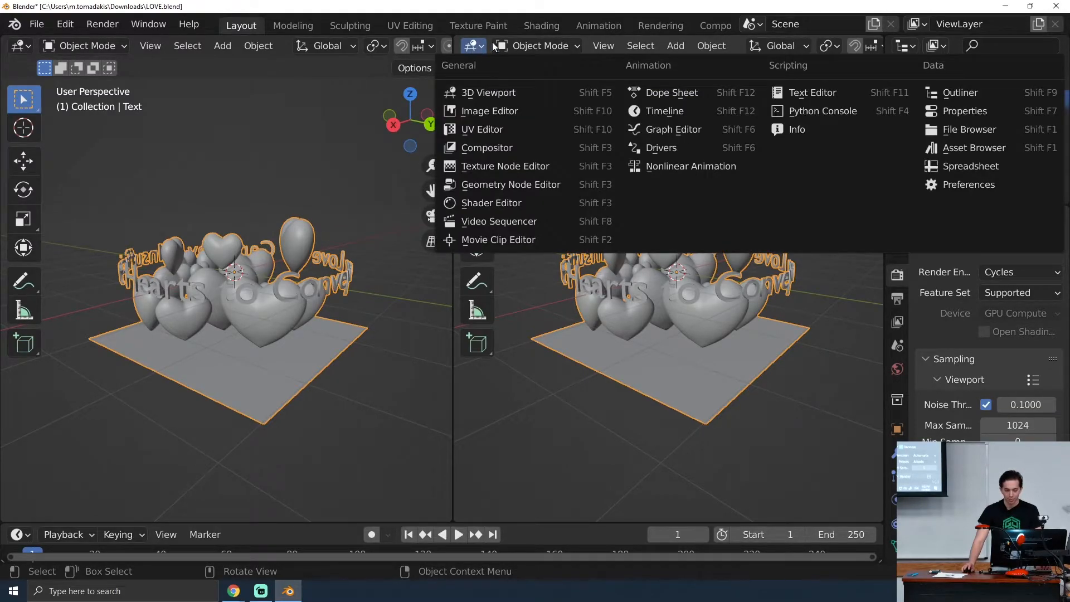
{"action": "left_click", "coordinate": [465, 48]}
{"action": "left_click", "coordinate": [468, 49]}
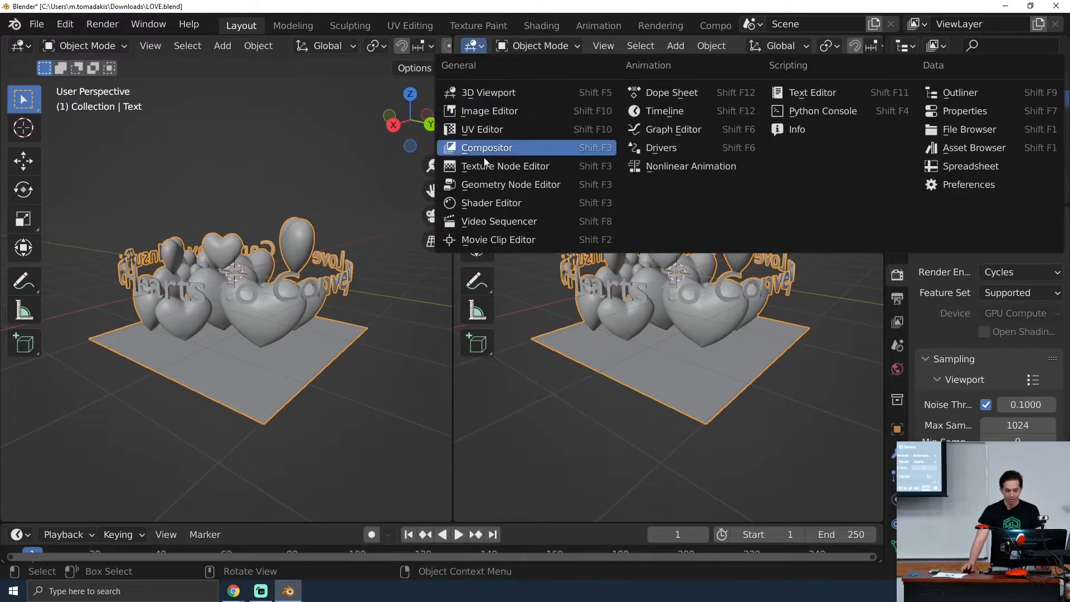
{"action": "left_click", "coordinate": [491, 203]}
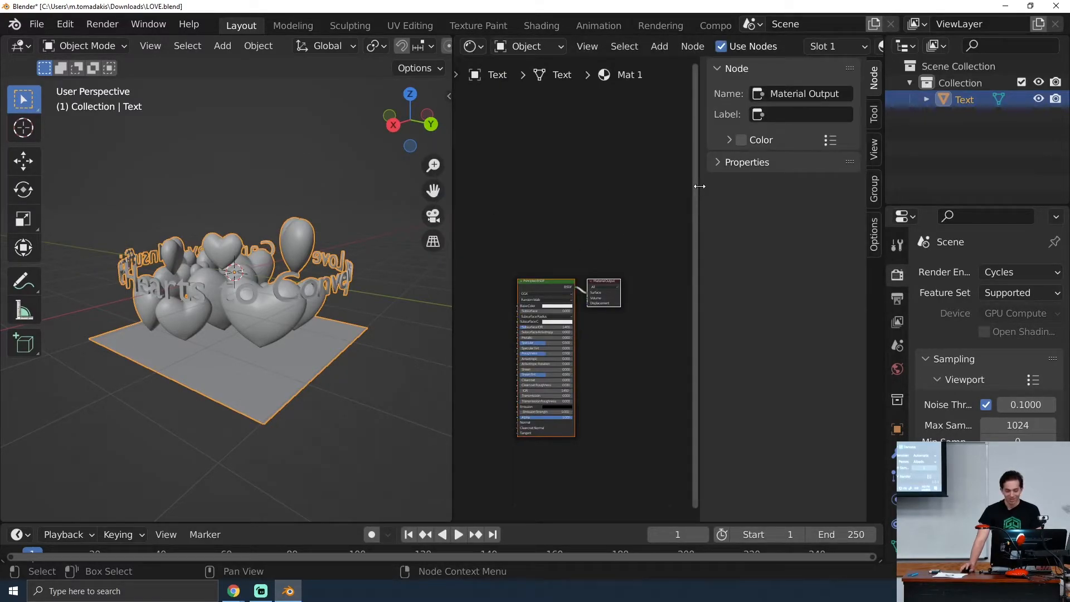
{"action": "left_click_drag", "start_coordinate": [700, 193], "coordinate": [854, 195]}
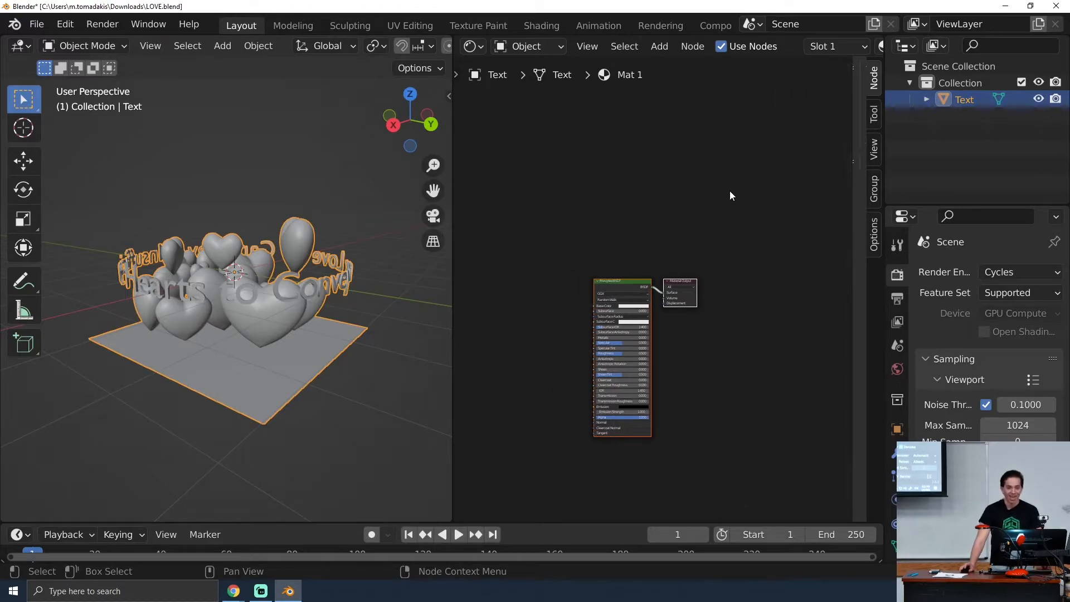
{"action": "scroll", "coordinate": [728, 191], "scroll_direction": "up", "scroll_amount": 1}
{"action": "middle_click_drag", "start_coordinate": [724, 228], "coordinate": [751, 183]}
{"action": "scroll", "coordinate": [734, 191], "scroll_direction": "up", "scroll_amount": 3}
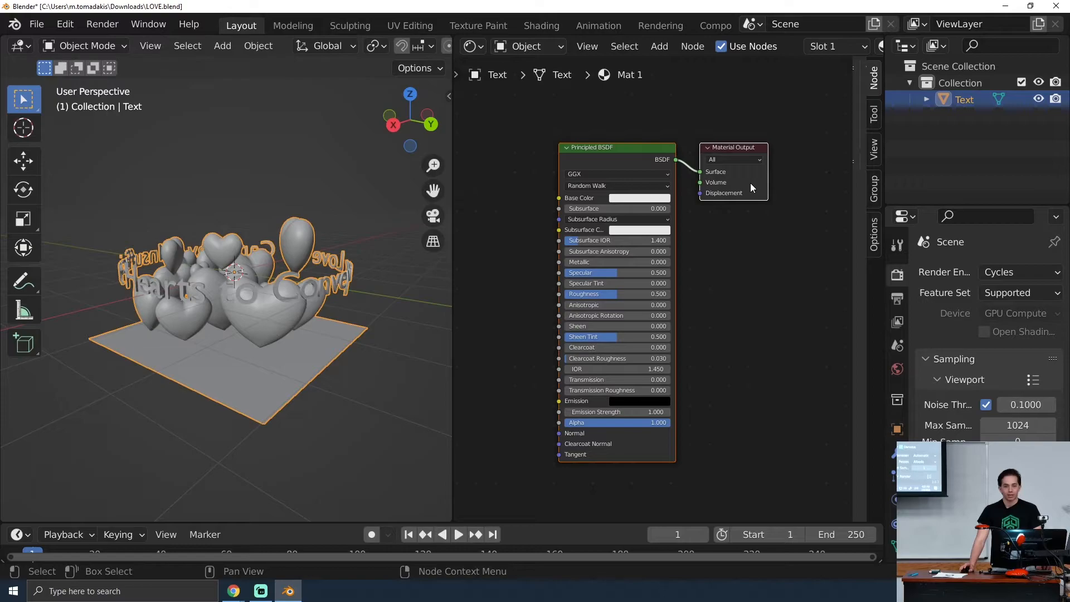
Widen the first viewport slightly and change the Shader Editor area back into a 3D Viewport.
{"action": "left_click_drag", "start_coordinate": [451, 63], "coordinate": [479, 59]}
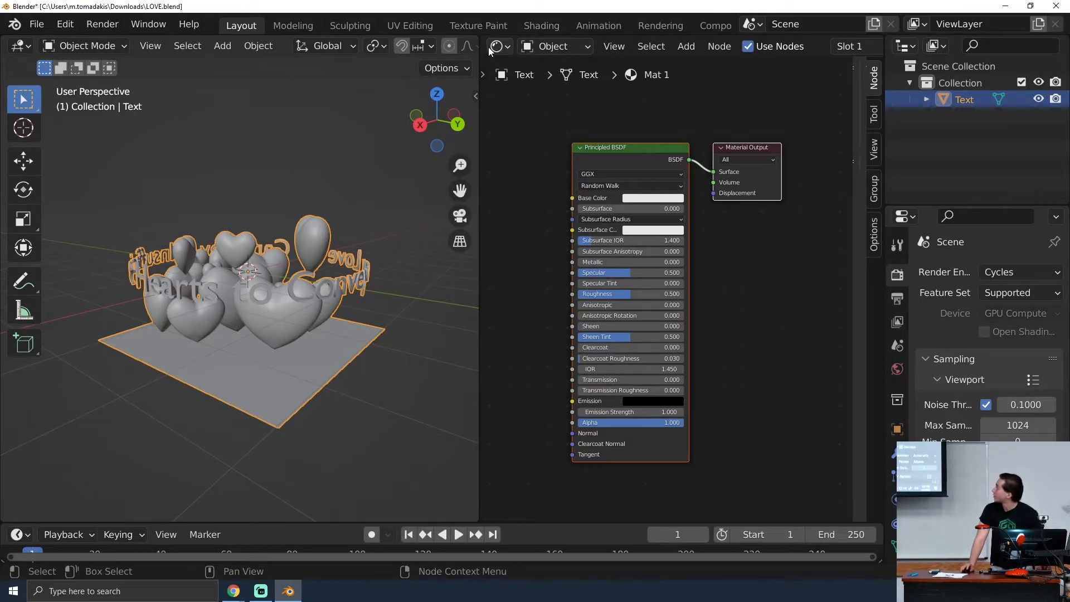
{"action": "left_click", "coordinate": [496, 47]}
{"action": "left_click", "coordinate": [483, 93]}
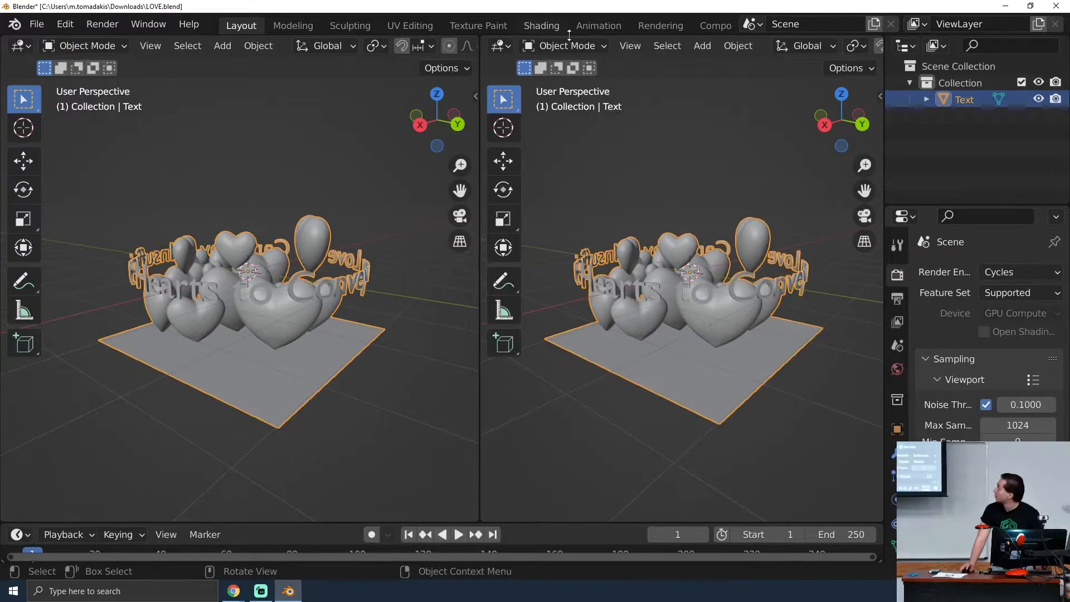
Switch the Text object into Edit Mode and back to Object Mode.
{"action": "left_click", "coordinate": [583, 47]}
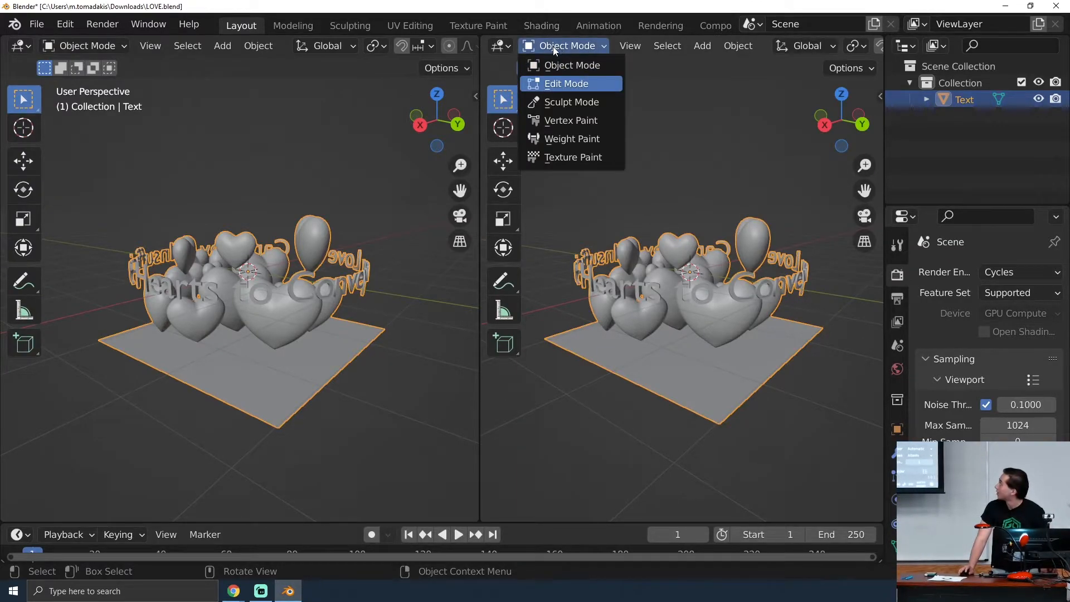
{"action": "key", "text": "Return"}
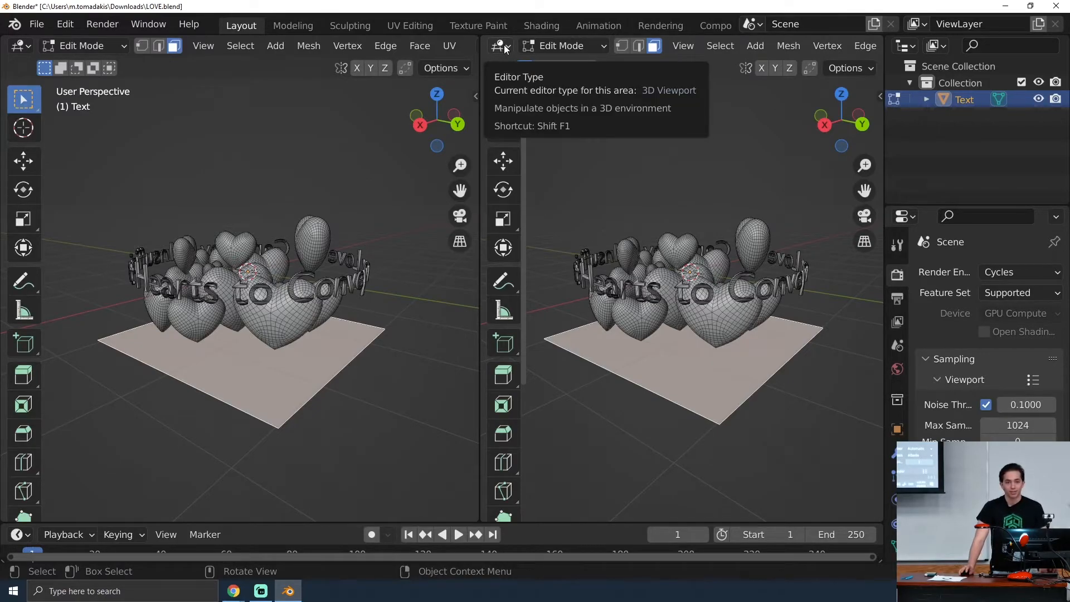
{"action": "left_click", "coordinate": [554, 50]}
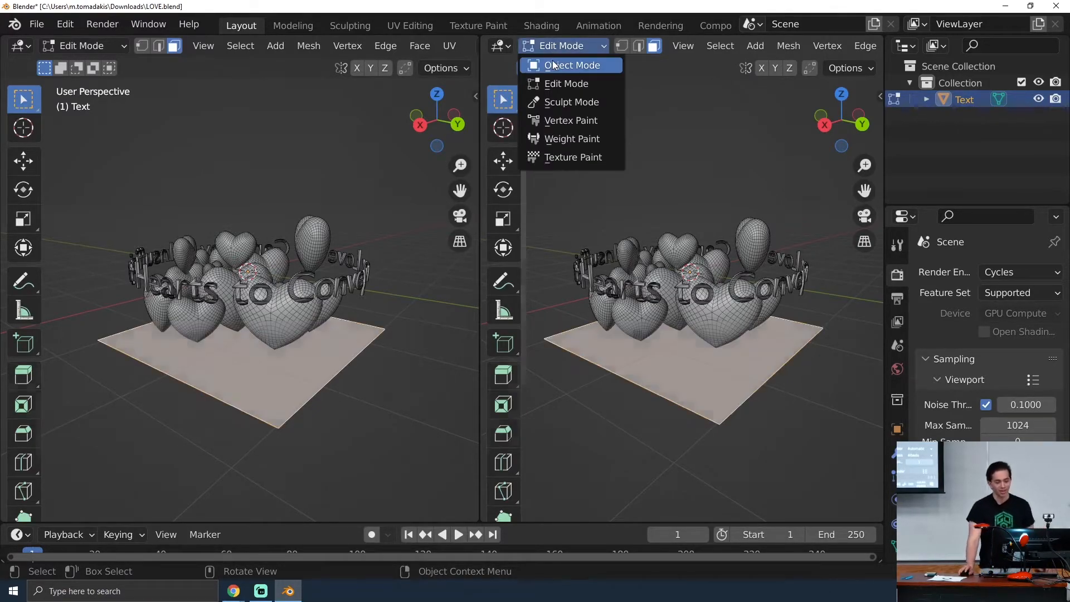
{"action": "left_click", "coordinate": [551, 62]}
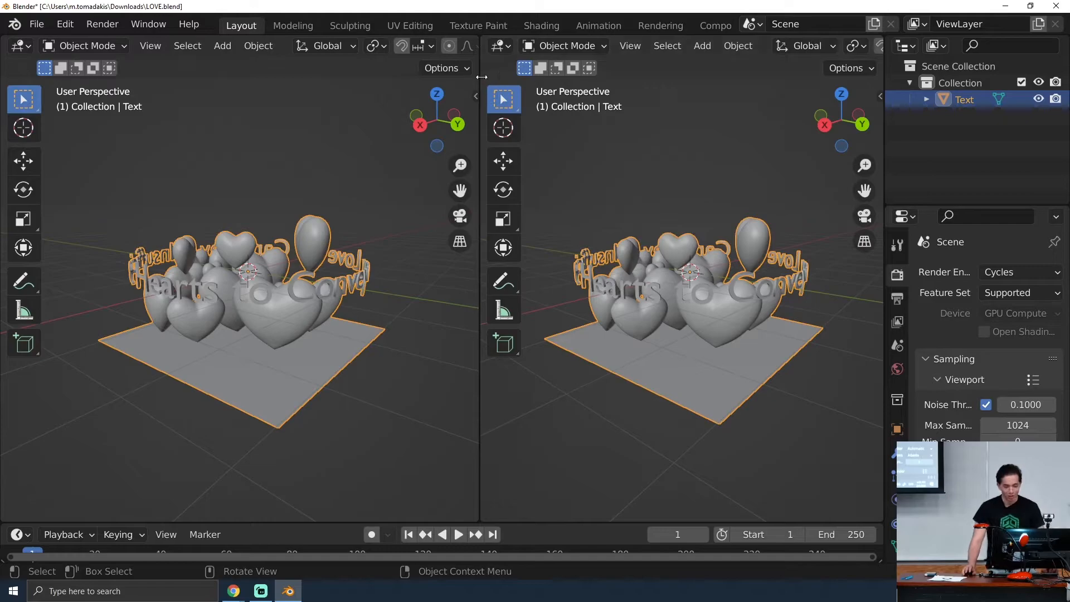
Join the two side-by-side 3D viewports into a single area.
{"action": "right_click", "coordinate": [481, 77]}
{"action": "left_click", "coordinate": [460, 116]}
{"action": "left_click", "coordinate": [719, 129]}
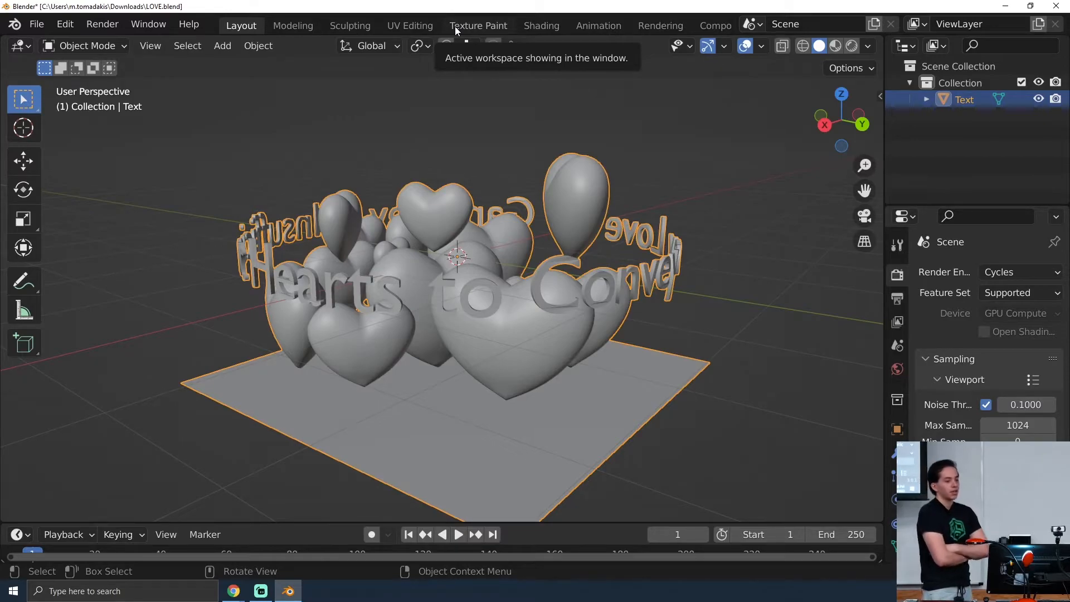
Switch to the Google Slides deck in Chrome and present the slide about adding an image texture node to each material.
{"action": "key", "text": "alt+Tab"}
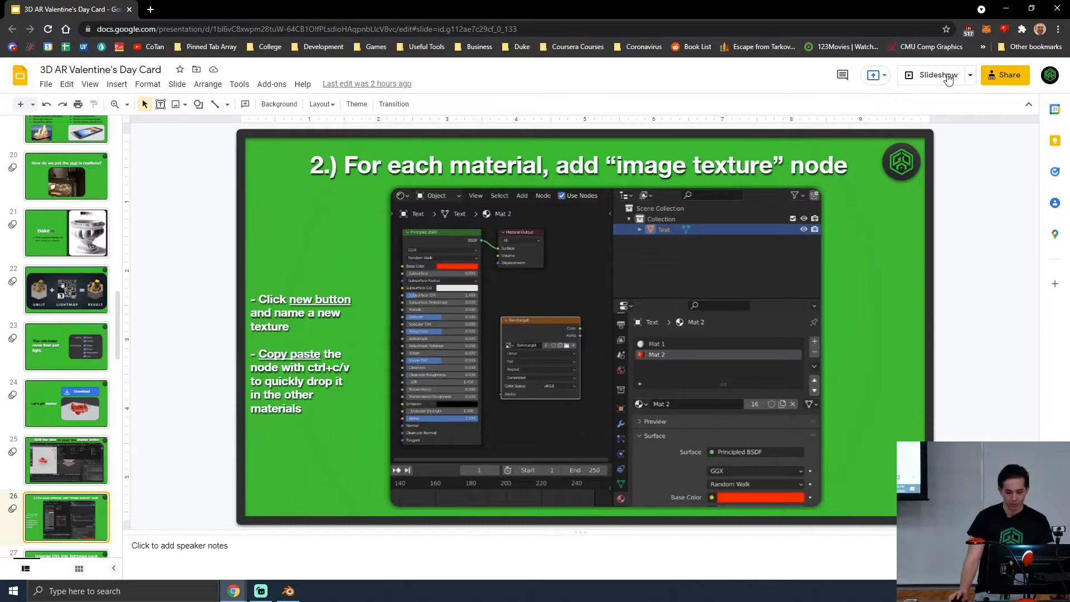
{"action": "left_click", "coordinate": [947, 78]}
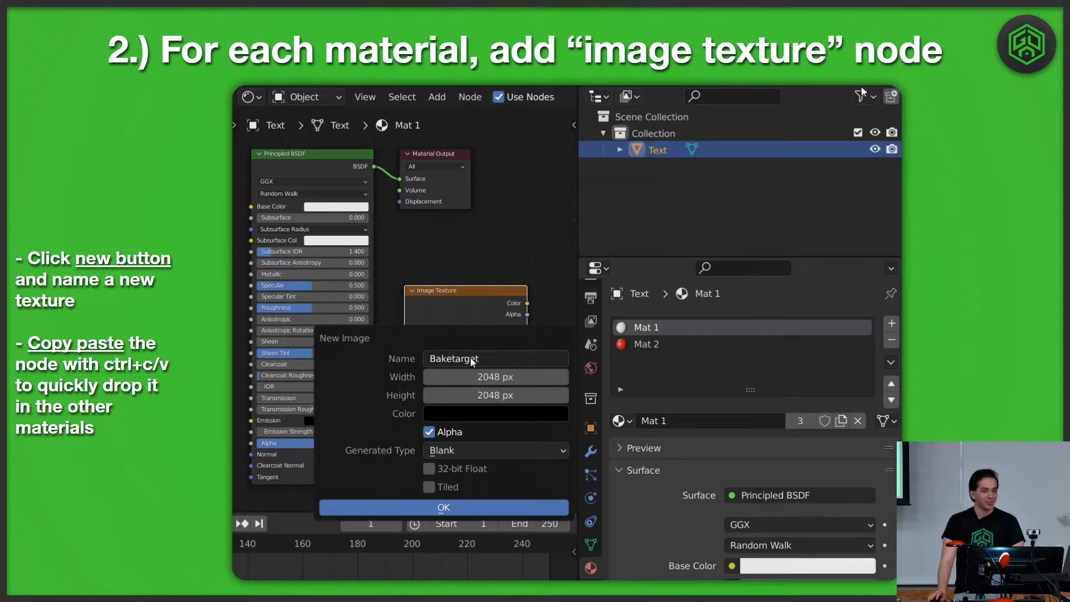
{"action": "key", "text": "Escape"}
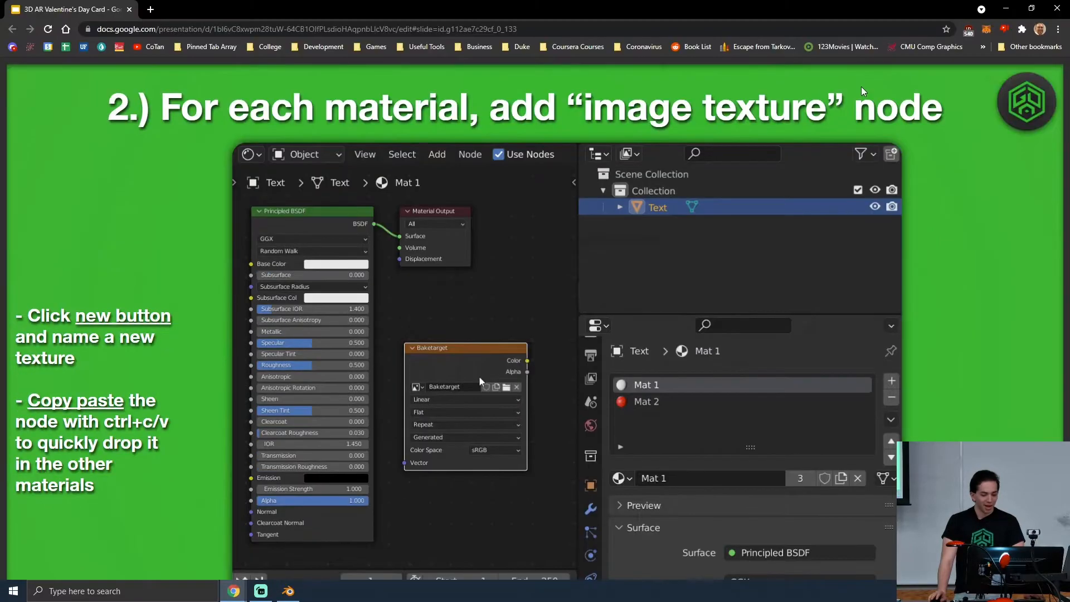
{"action": "key", "text": "Right"}
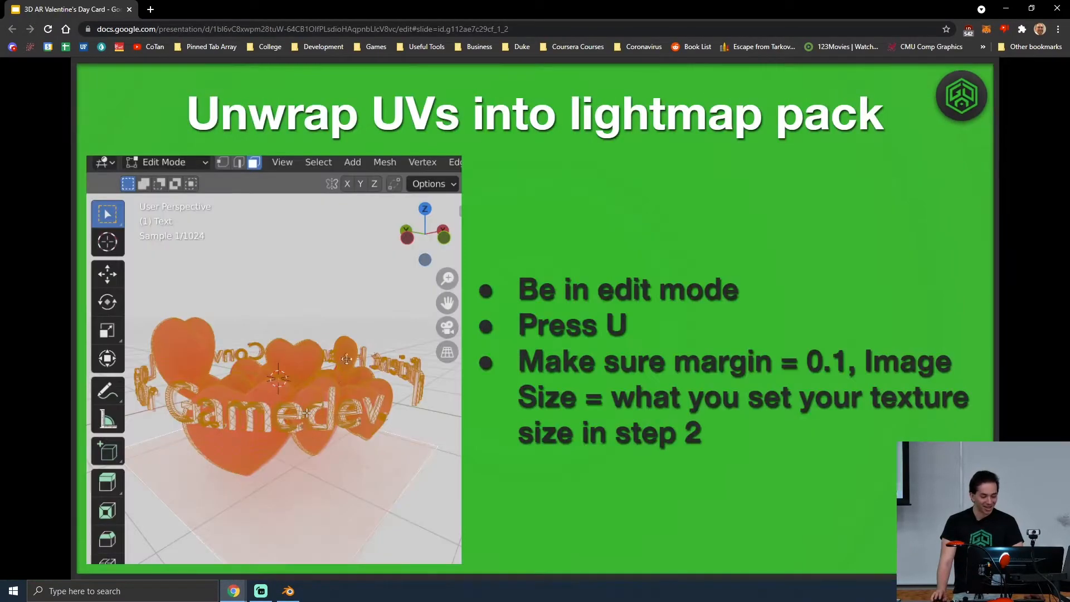
{"action": "key", "text": "Escape"}
Switch back to Blender and split the 3D viewport vertically near its middle.
{"action": "left_click", "coordinate": [289, 592]}
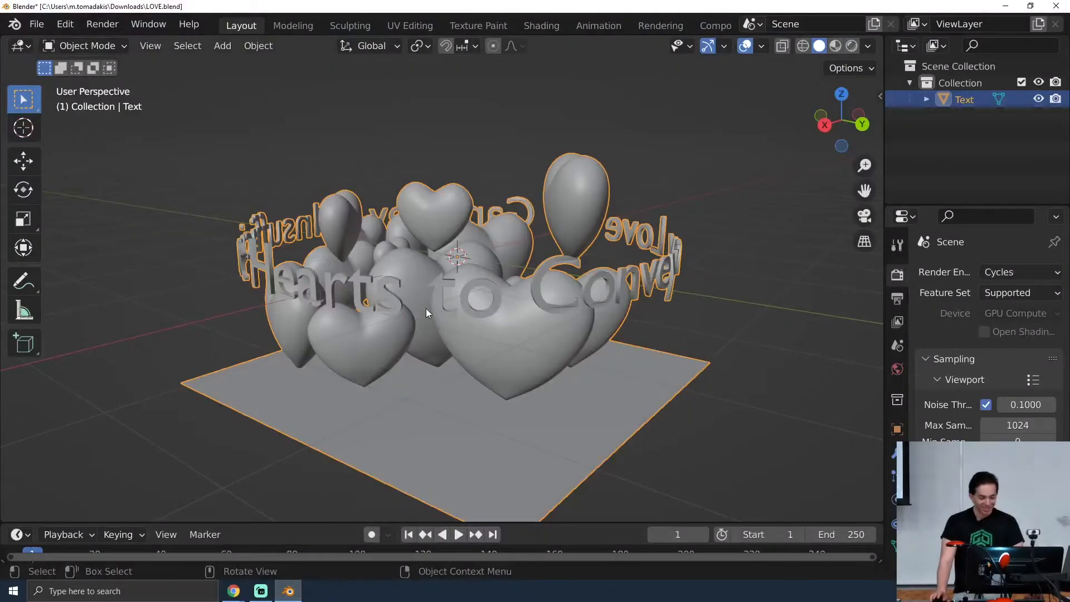
{"action": "middle_click_drag", "start_coordinate": [498, 248], "coordinate": [451, 261]}
{"action": "scroll", "coordinate": [501, 273], "scroll_direction": "down", "scroll_amount": 4}
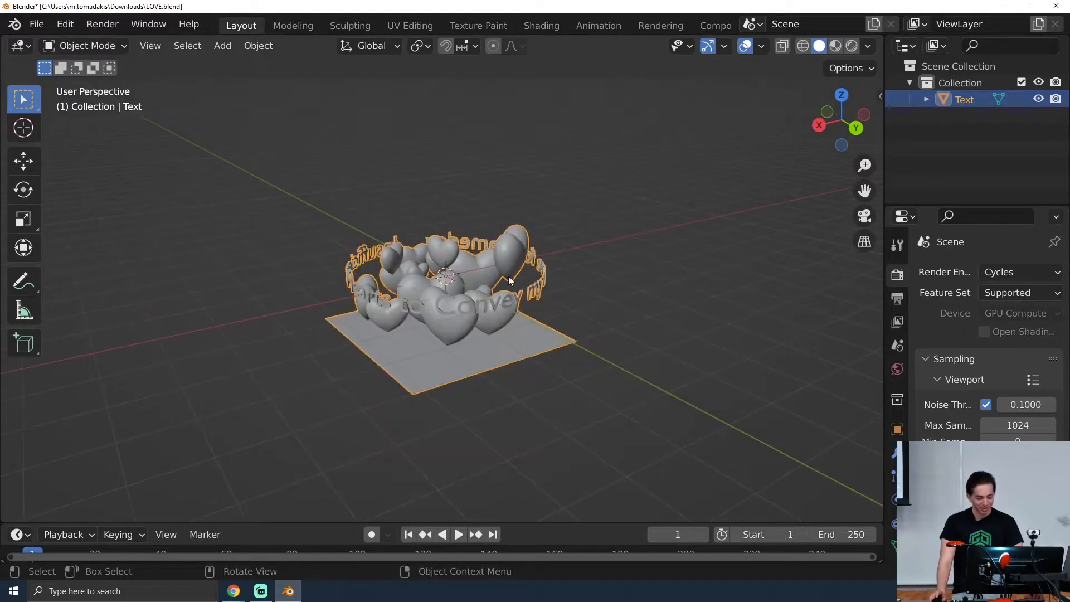
{"action": "middle_click_drag", "start_coordinate": [508, 279], "coordinate": [500, 303]}
{"action": "middle_click_drag", "start_coordinate": [575, 301], "coordinate": [527, 316]}
{"action": "scroll", "coordinate": [521, 293], "scroll_direction": "up", "scroll_amount": 3}
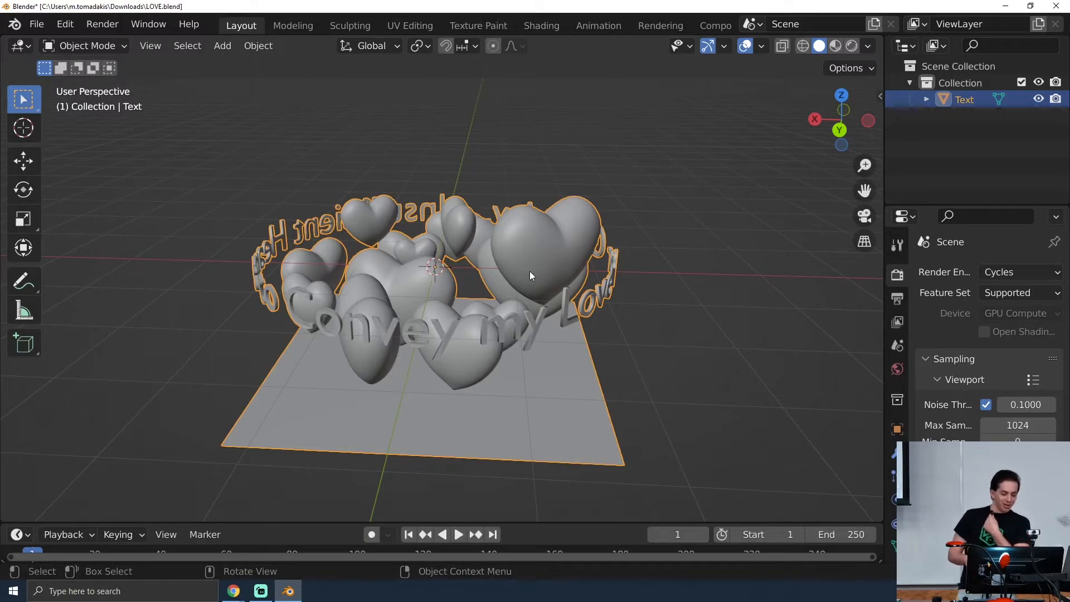
{"action": "right_click", "coordinate": [460, 33]}
{"action": "left_click", "coordinate": [439, 51]}
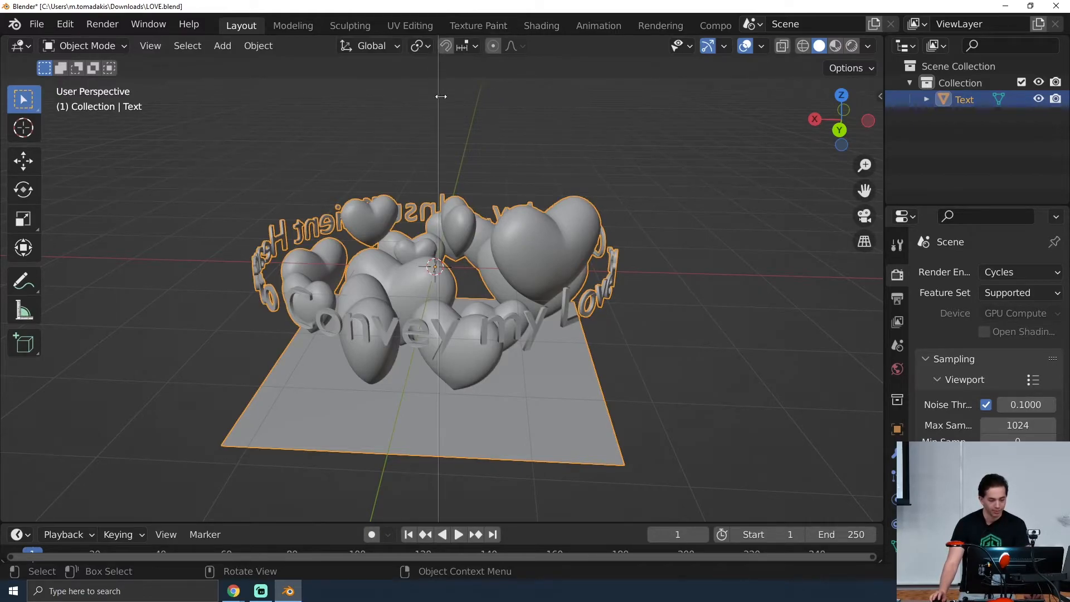
{"action": "left_click", "coordinate": [437, 96]}
Change the second viewport area into a Shader Editor and hide its sidebar.
{"action": "left_click", "coordinate": [458, 46]}
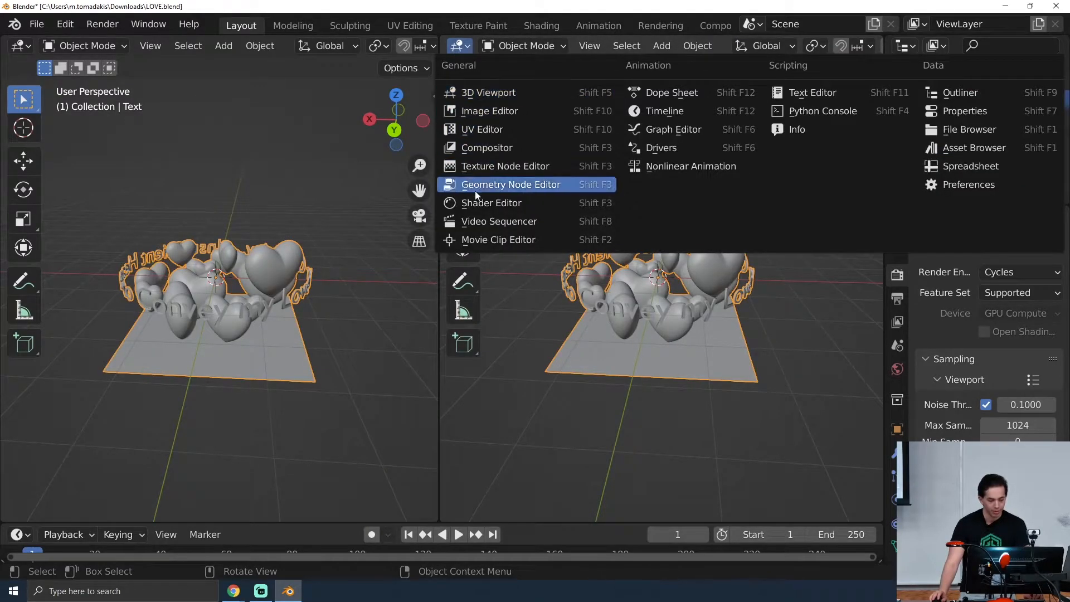
{"action": "left_click", "coordinate": [475, 205]}
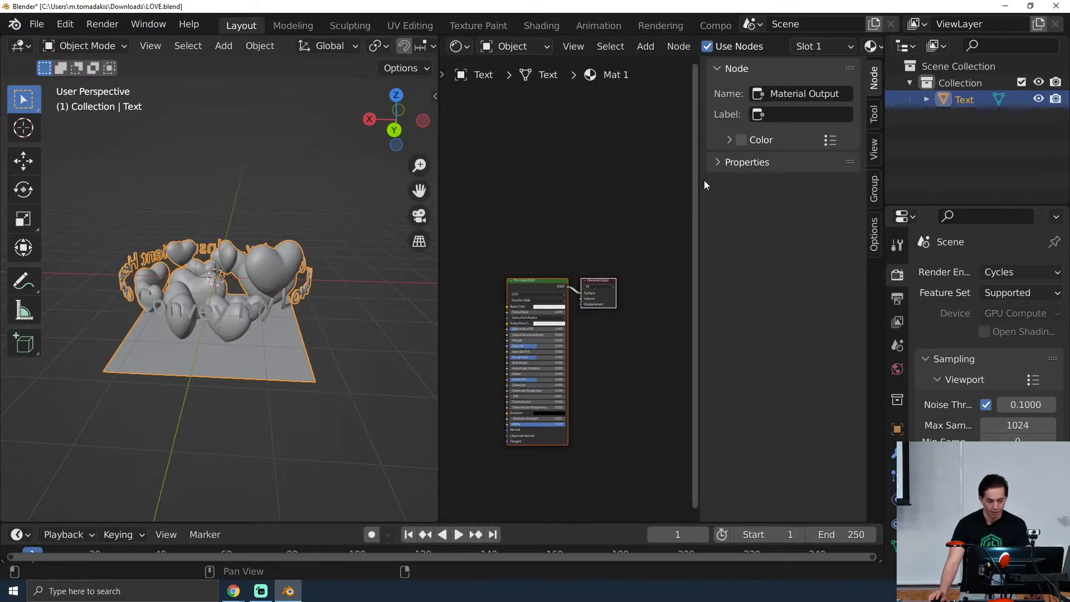
{"action": "key", "text": "n"}
Add an Image Texture node to Mat 1, placed below the Material Output node and beside the Principled BSDF.
{"action": "middle_click_drag", "start_coordinate": [731, 355], "coordinate": [714, 229]}
{"action": "scroll", "coordinate": [714, 236], "scroll_direction": "up", "scroll_amount": 8}
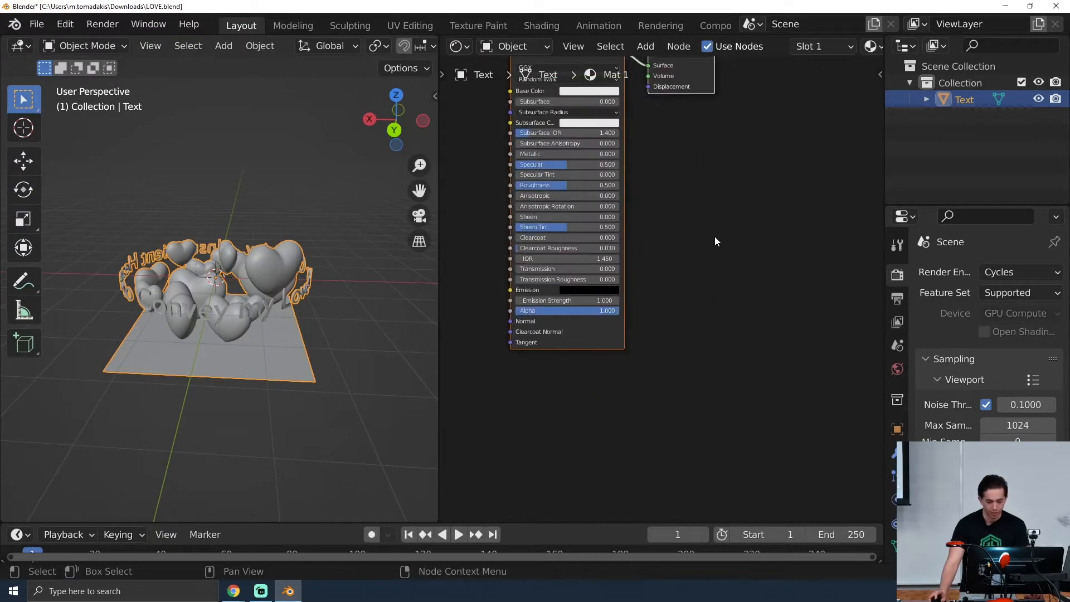
{"action": "middle_click_drag", "start_coordinate": [706, 117], "coordinate": [678, 222]}
{"action": "left_click", "coordinate": [645, 46]}
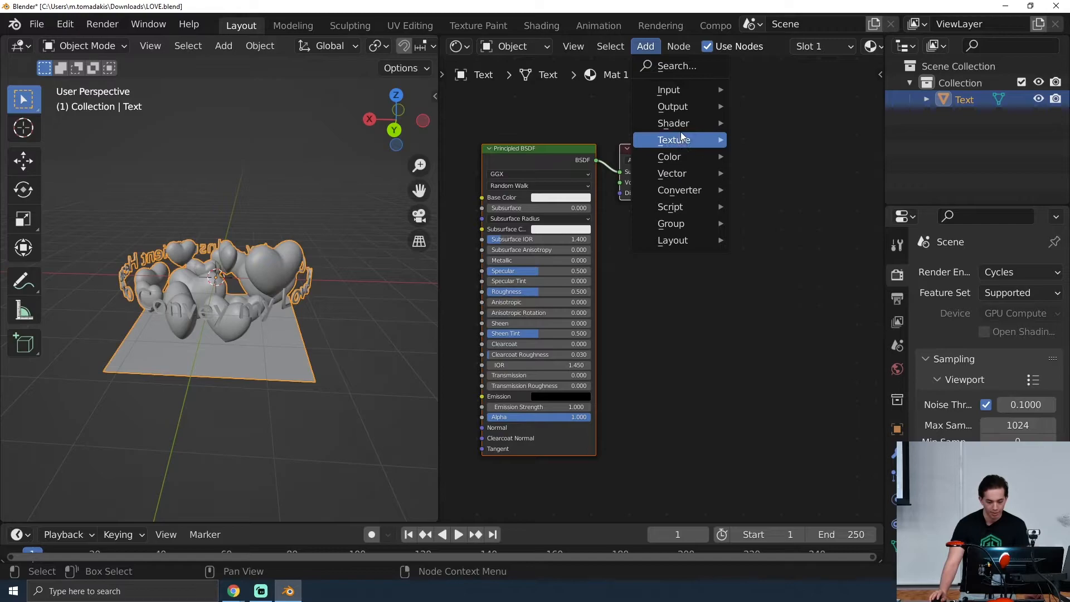
{"action": "mouse_move", "coordinate": [691, 140]}
{"action": "left_click", "coordinate": [786, 222]}
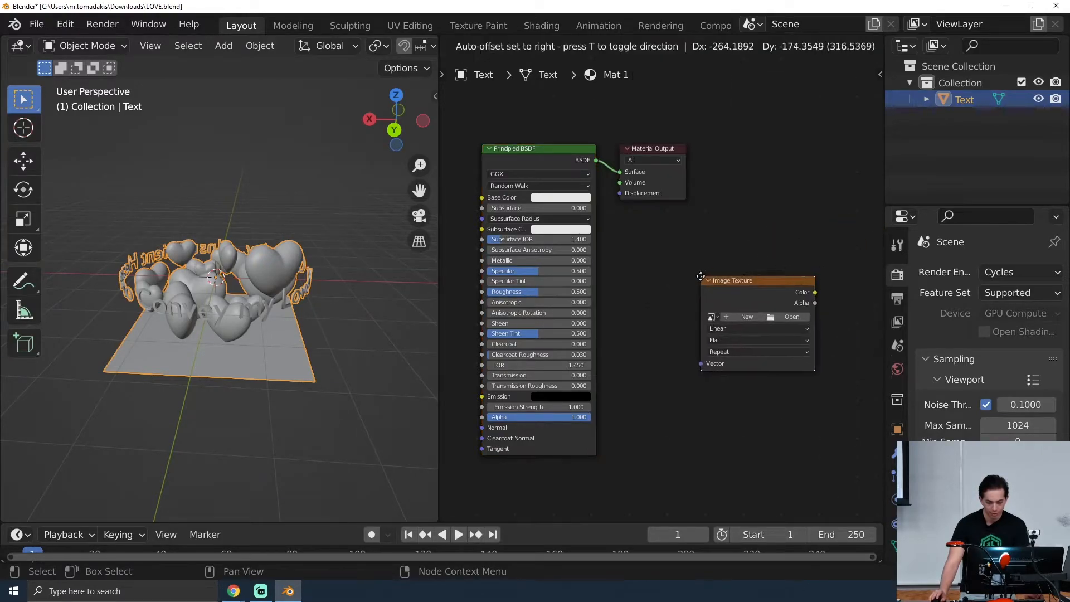
{"action": "left_click", "coordinate": [678, 278]}
Try to create a new image named "Bake target :)" at 2048 by 2048 px for the Image Texture node.
{"action": "left_click", "coordinate": [692, 290]}
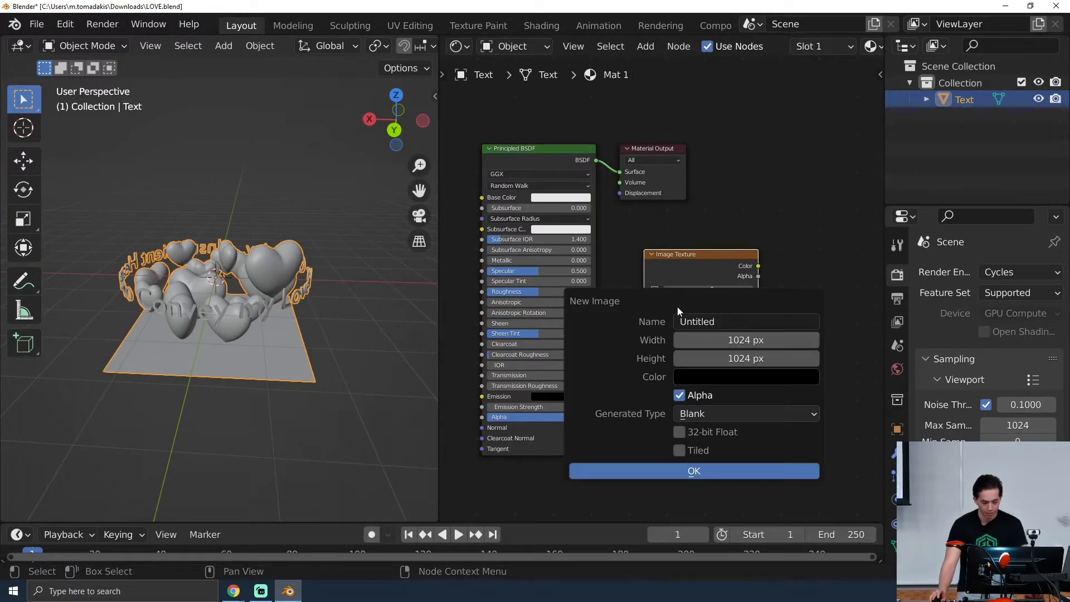
{"action": "left_click", "coordinate": [735, 323]}
{"action": "type", "text": "Bake ta"}
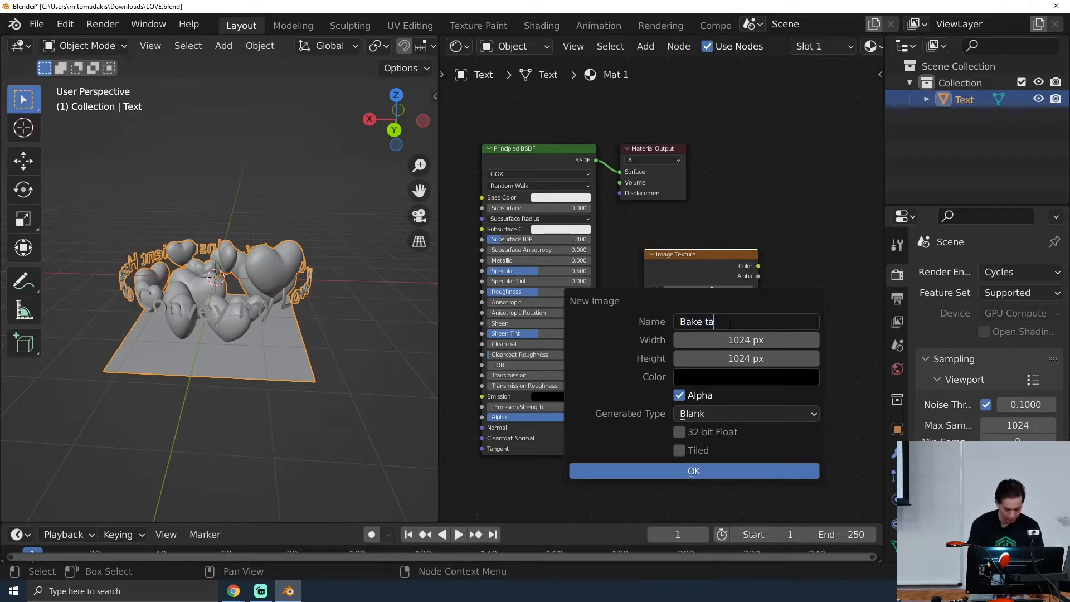
{"action": "type", "text": "rget :)"}
{"action": "key", "text": "Return"}
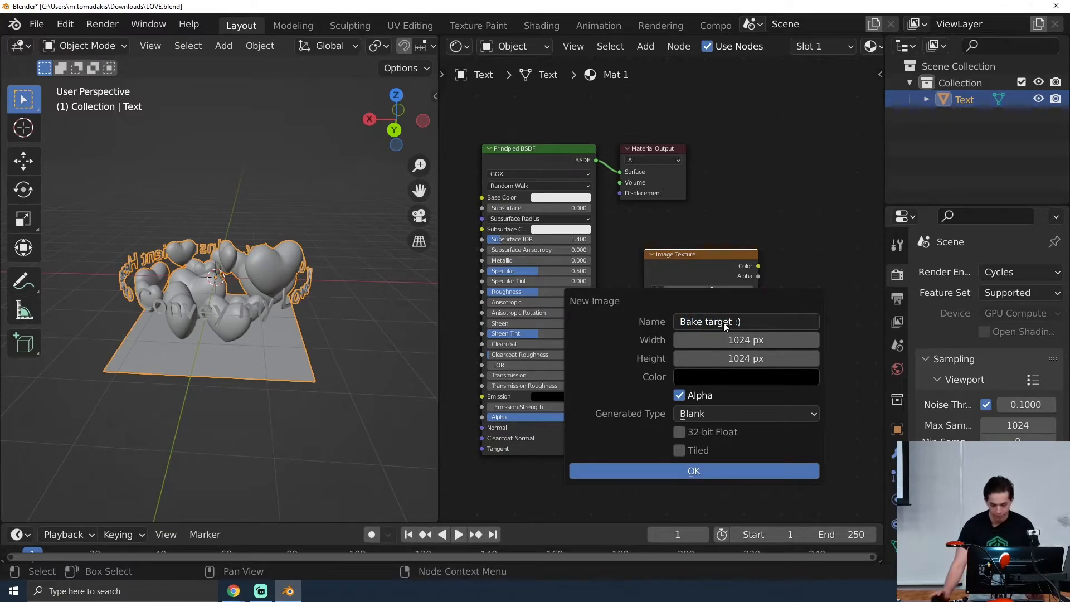
{"action": "left_click", "coordinate": [730, 338]}
{"action": "type", "text": "2048"}
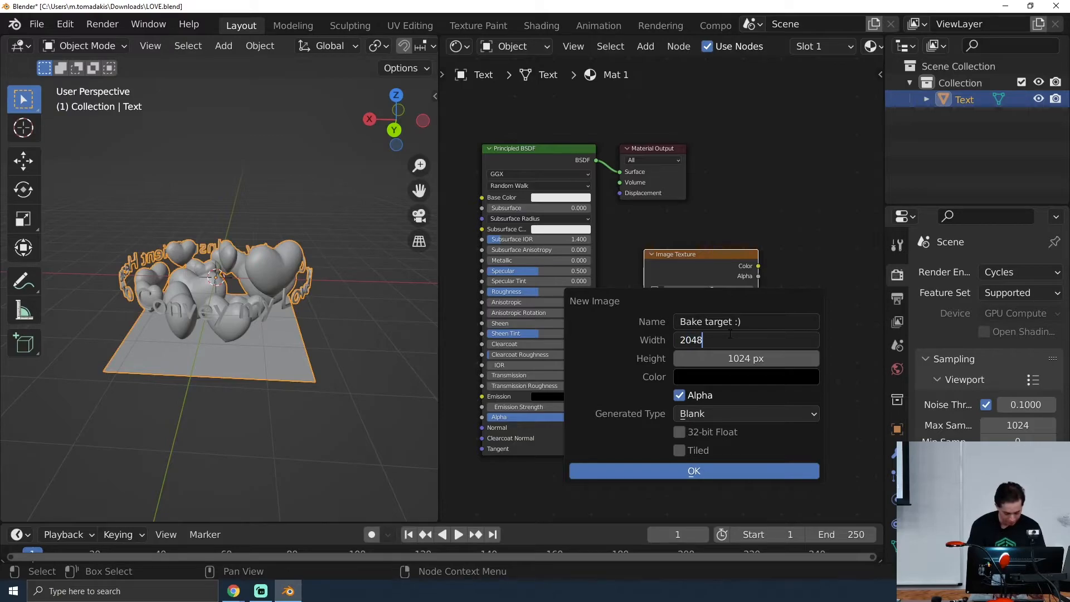
{"action": "key", "text": "ctrl+a"}
{"action": "key", "text": "ctrl+c"}
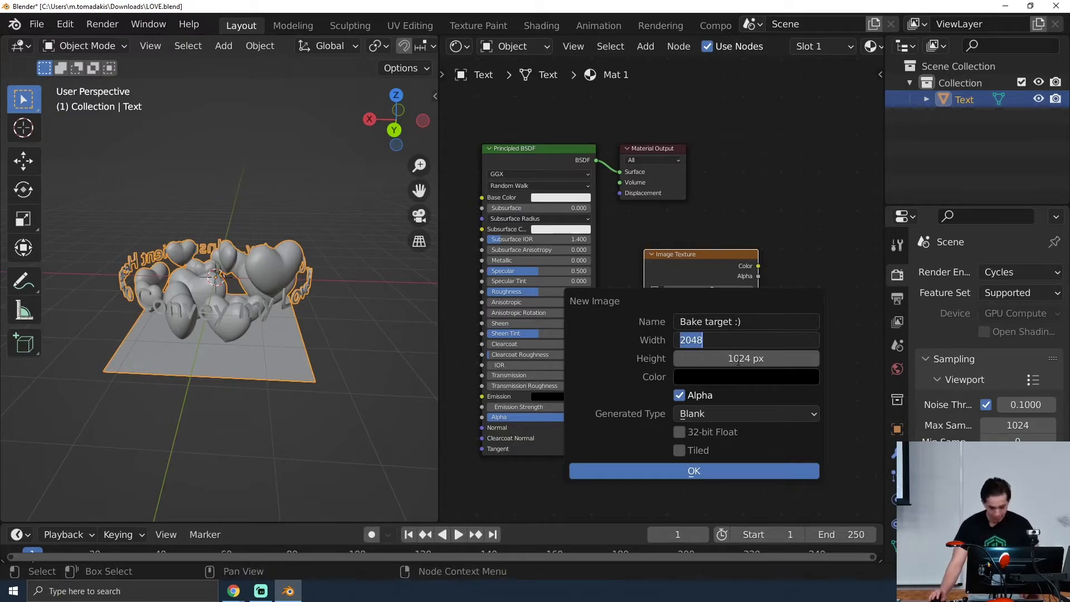
{"action": "left_click", "coordinate": [741, 351]}
{"action": "left_click", "coordinate": [742, 351]}
{"action": "key", "text": "ctrl+v"}
{"action": "key", "text": "Return"}
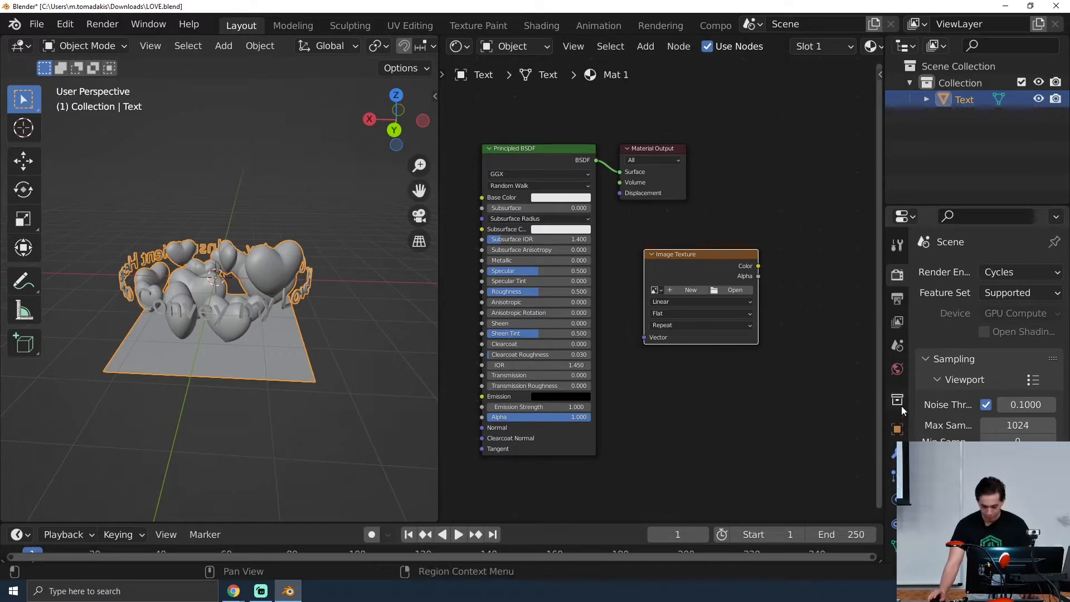
Paste a copy of the Image Texture node into Mat 2 and assign Render Result as its image.
{"action": "scroll", "coordinate": [901, 406], "scroll_direction": "down", "scroll_amount": 3}
{"action": "left_click", "coordinate": [894, 513]}
{"action": "left_click", "coordinate": [949, 293]}
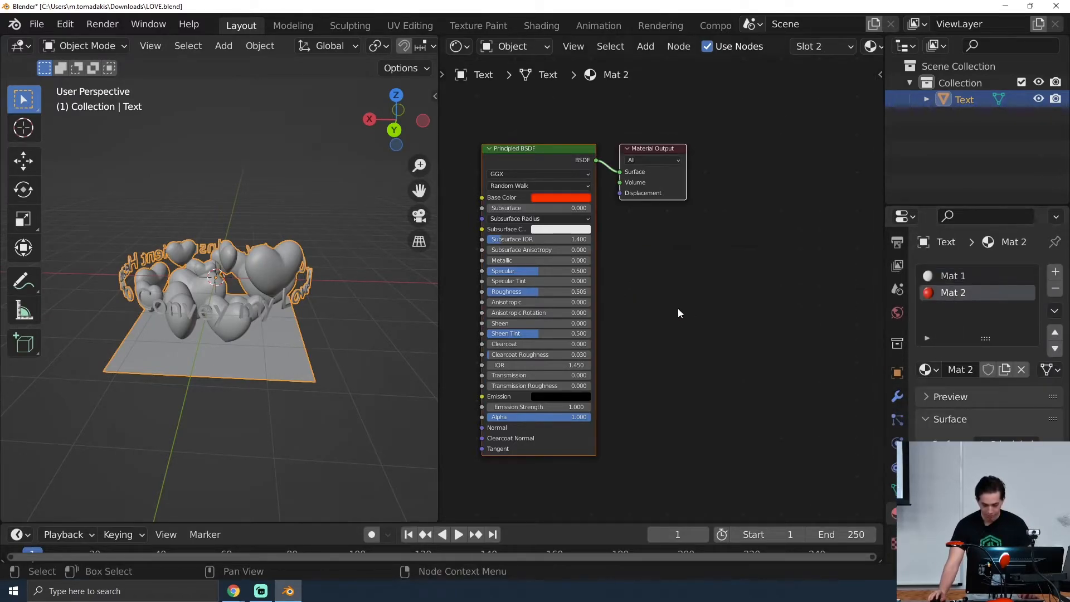
{"action": "key", "text": "ctrl+v"}
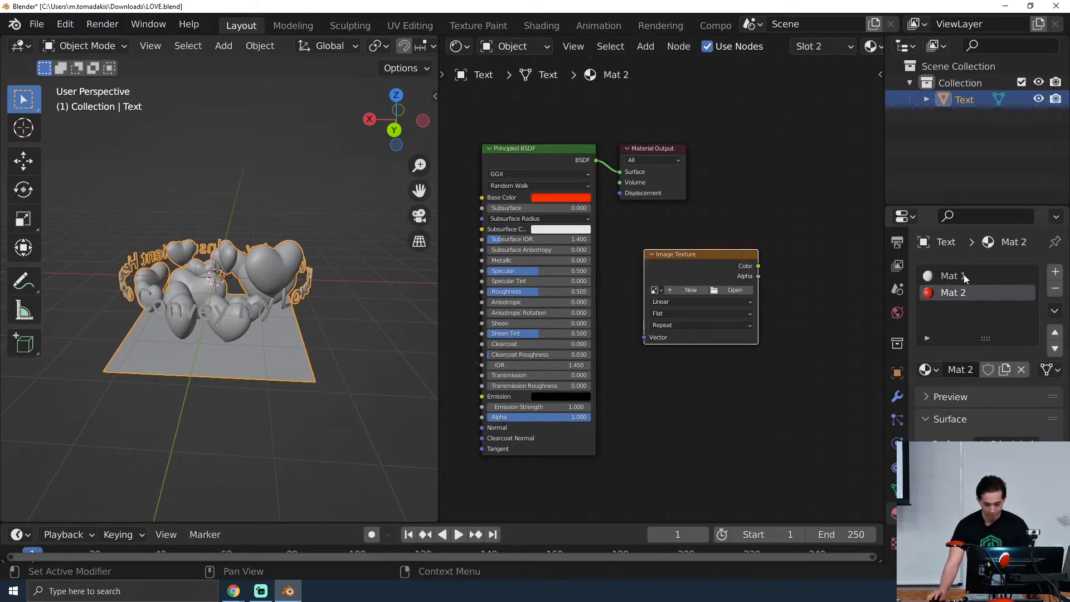
{"action": "left_click", "coordinate": [655, 290]}
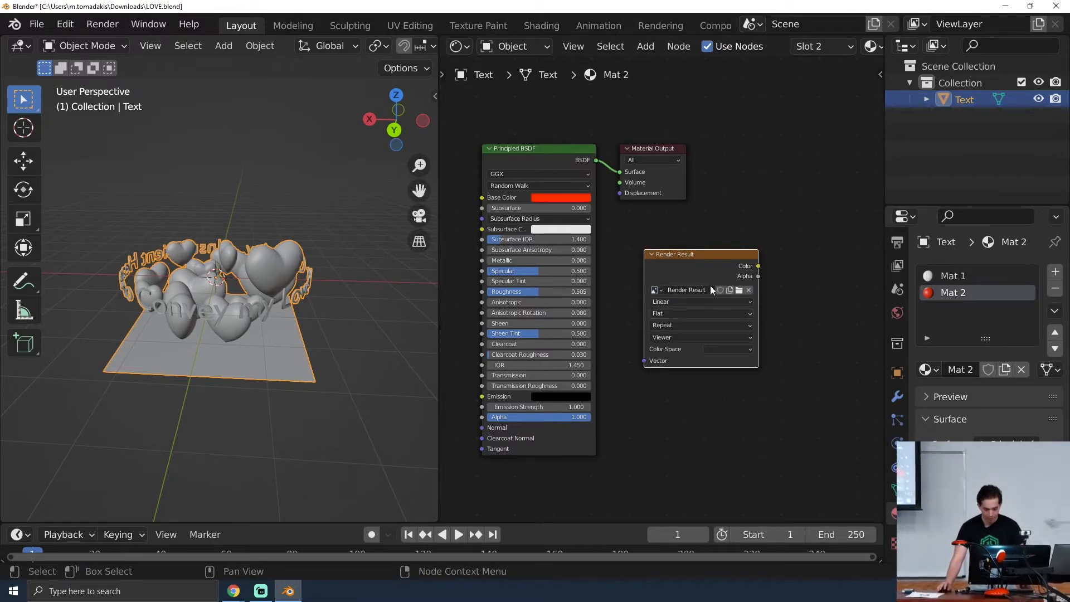
Create a new 2048 by 2048 px image named "bake target" for Mat 1's Image Texture node.
{"action": "left_click", "coordinate": [998, 279]}
{"action": "left_click", "coordinate": [680, 289]}
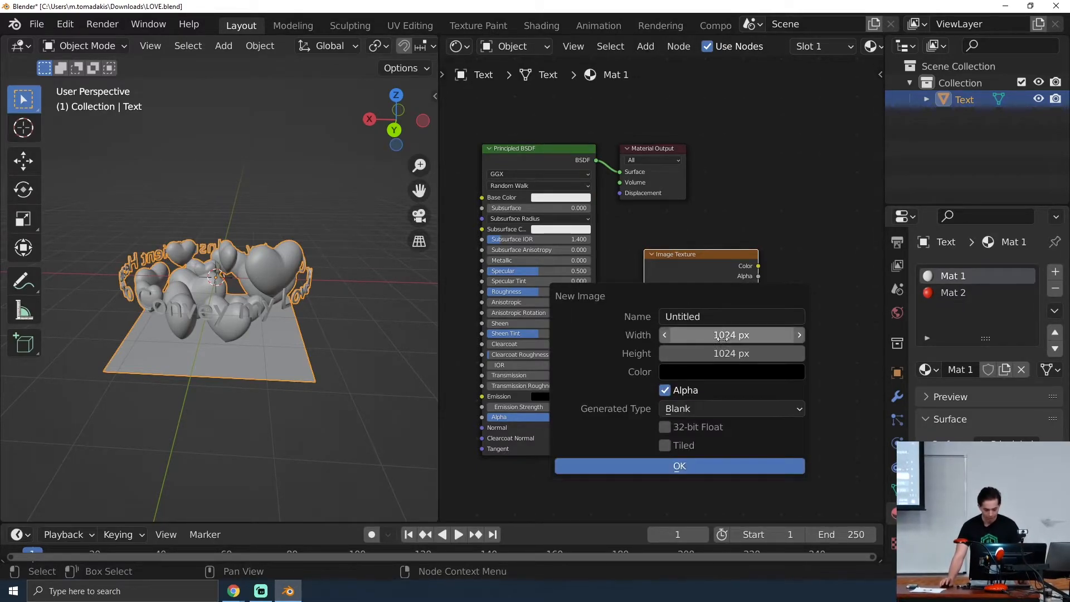
{"action": "left_click", "coordinate": [708, 316]}
{"action": "type", "text": "bake target"}
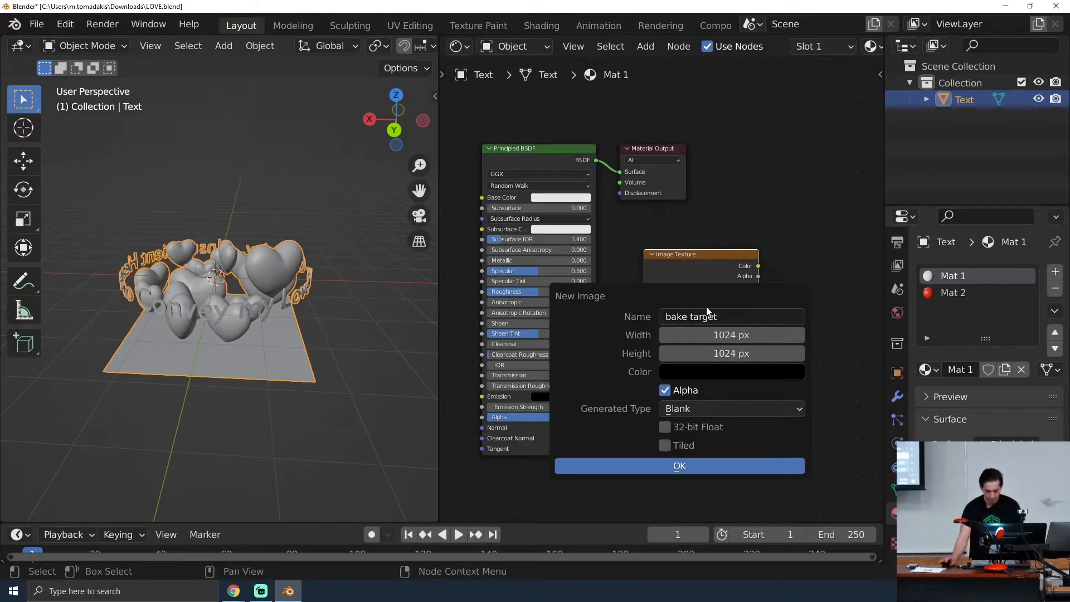
{"action": "left_click", "coordinate": [728, 337]}
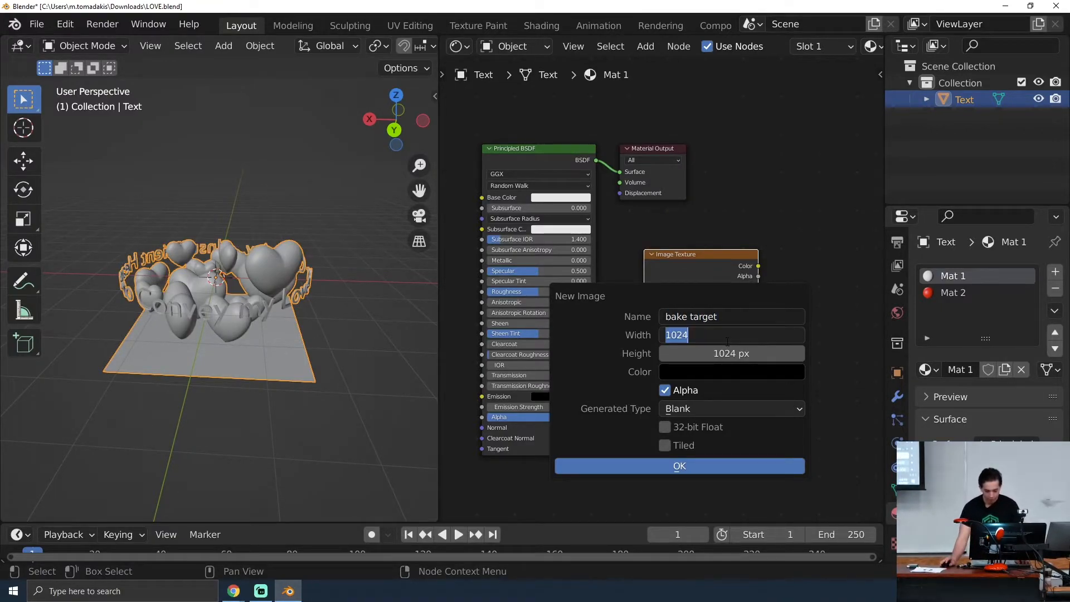
{"action": "type", "text": "2048"}
{"action": "key", "text": "Tab"}
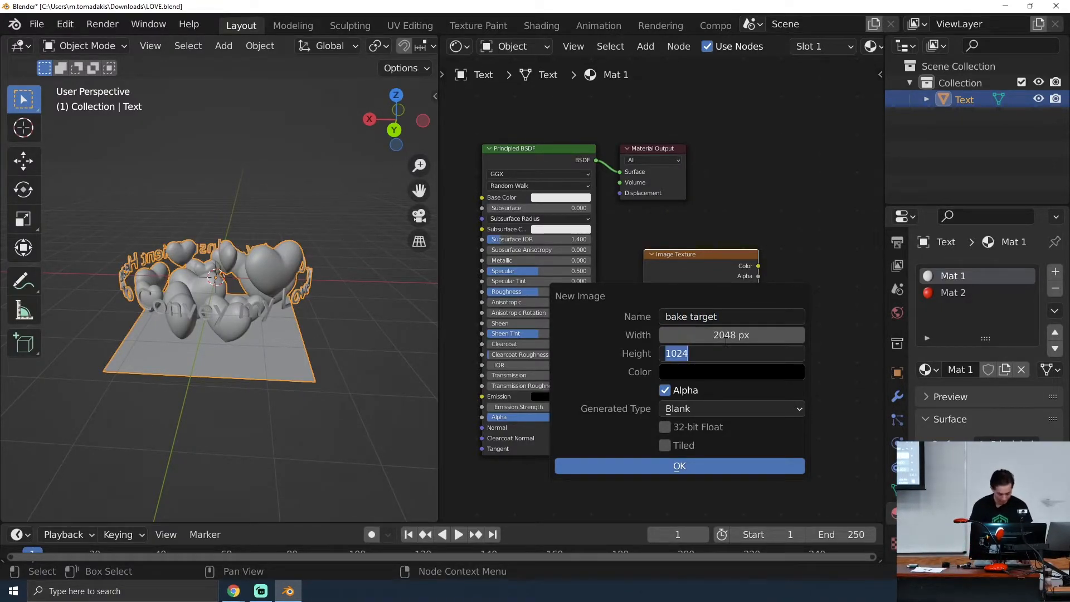
{"action": "type", "text": "2048"}
{"action": "key", "text": "Return"}
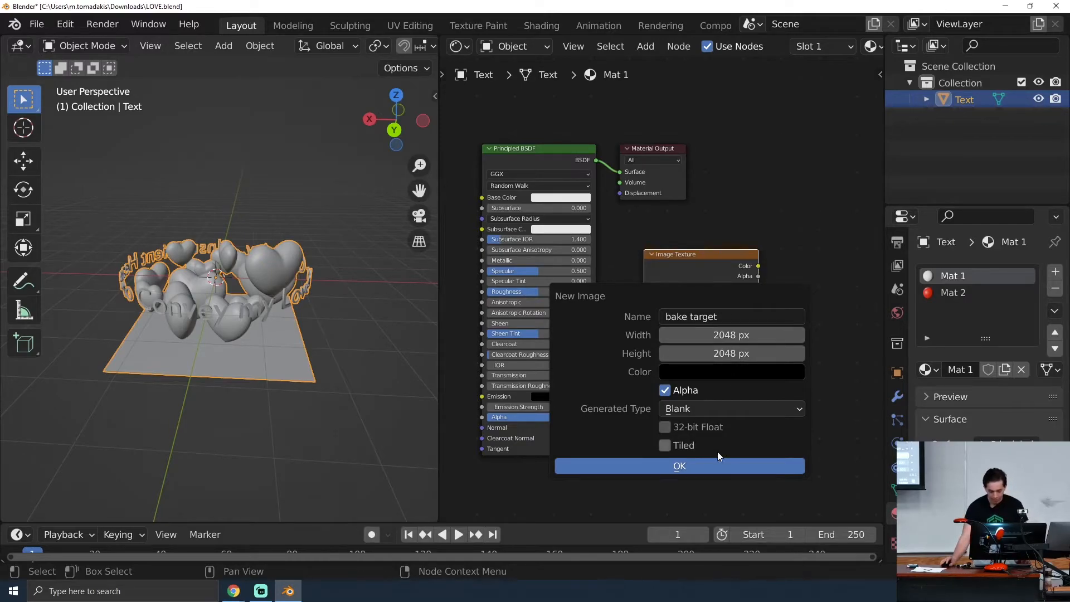
{"action": "left_click", "coordinate": [716, 466]}
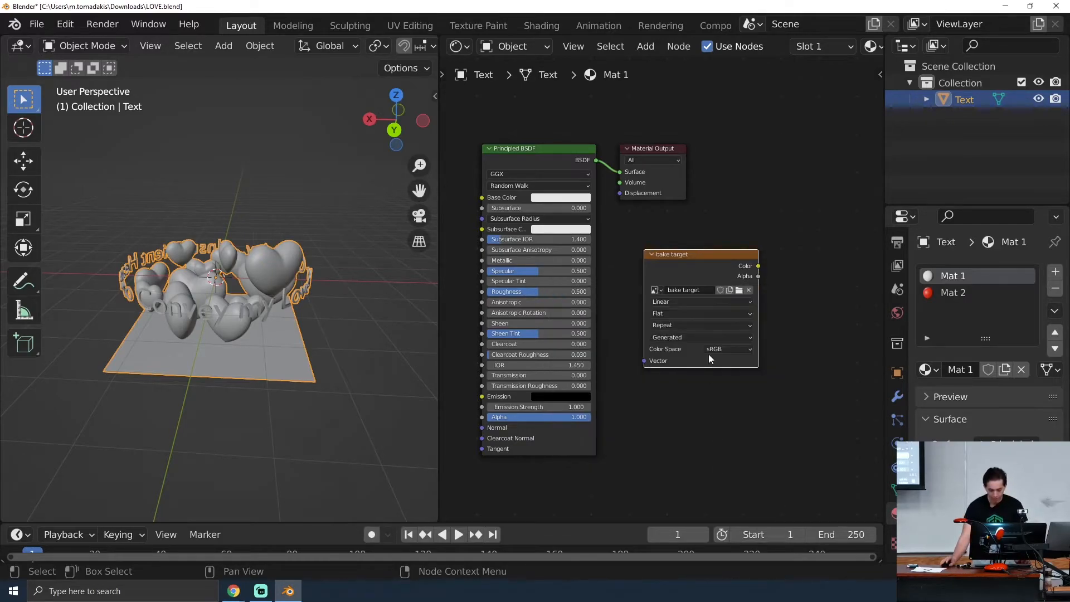
Replace the Render Result node in Mat 2 with a pasted copy of the bake target node, placed below Material Output.
{"action": "left_click", "coordinate": [960, 292]}
{"action": "key", "text": "ctrl+v"}
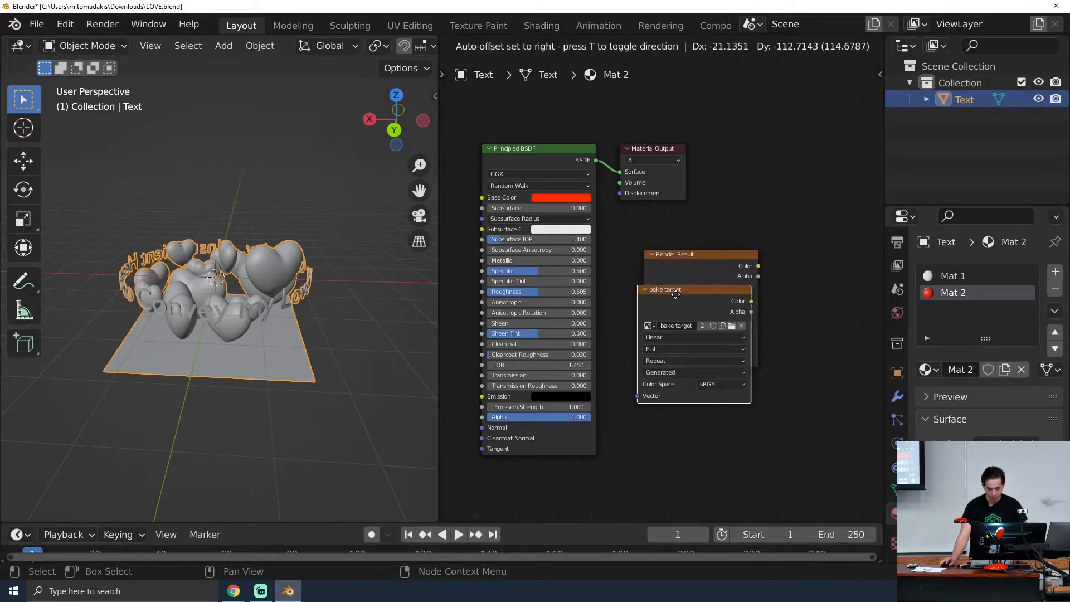
{"action": "key", "text": "Delete"}
{"action": "left_click_drag", "start_coordinate": [660, 355], "coordinate": [684, 258]}
Compare the node setups of Mat 1 and Mat 2 to check the bake target node in both.
{"action": "left_click", "coordinate": [952, 276]}
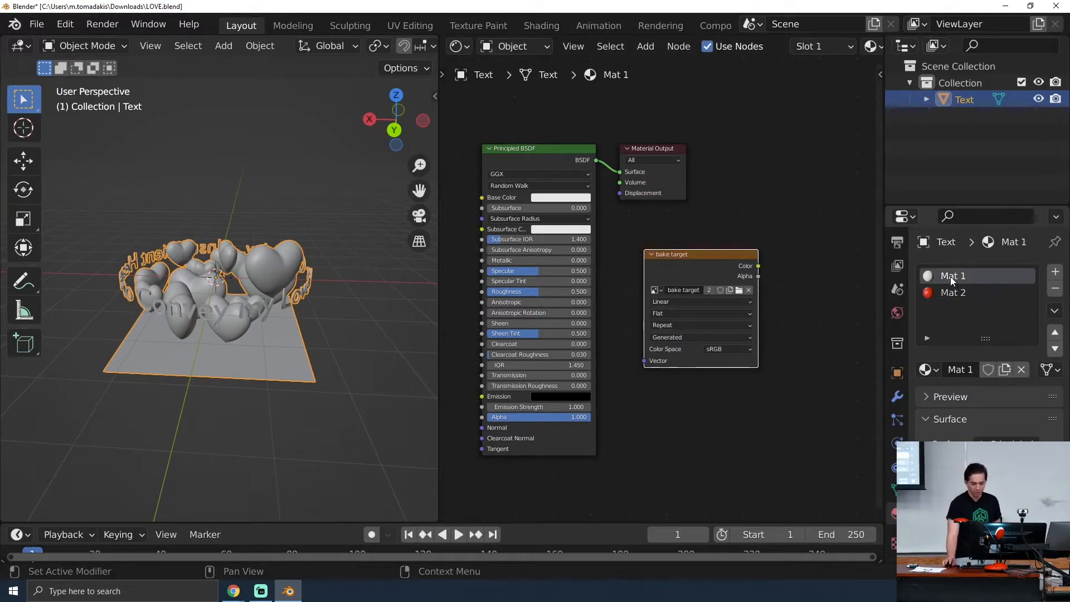
{"action": "left_click", "coordinate": [953, 292]}
{"action": "left_click", "coordinate": [952, 279]}
{"action": "left_click", "coordinate": [955, 291]}
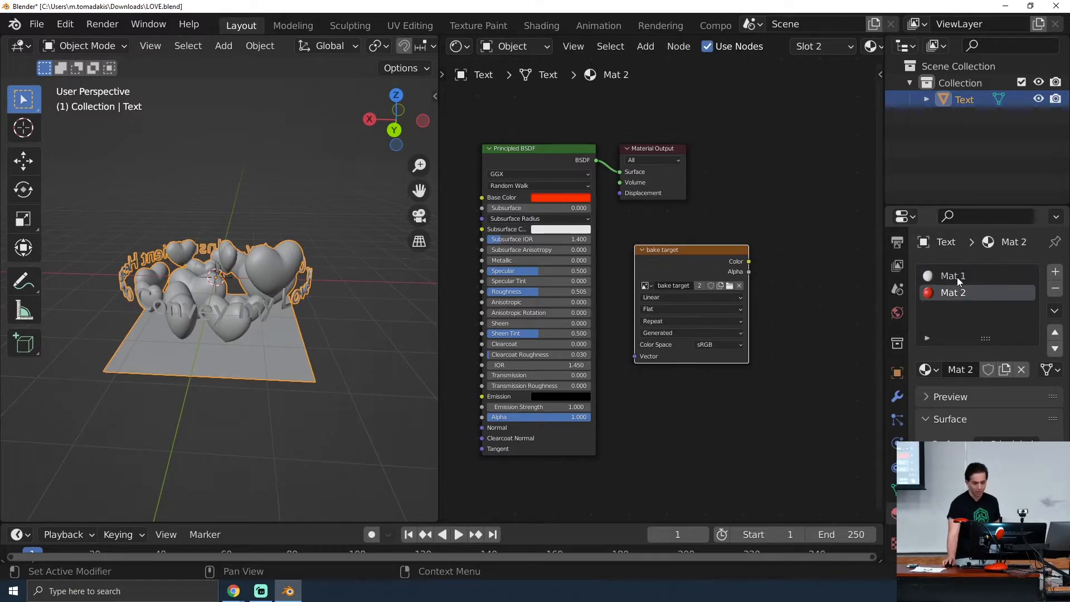
{"action": "left_click", "coordinate": [958, 276]}
{"action": "left_click", "coordinate": [959, 293]}
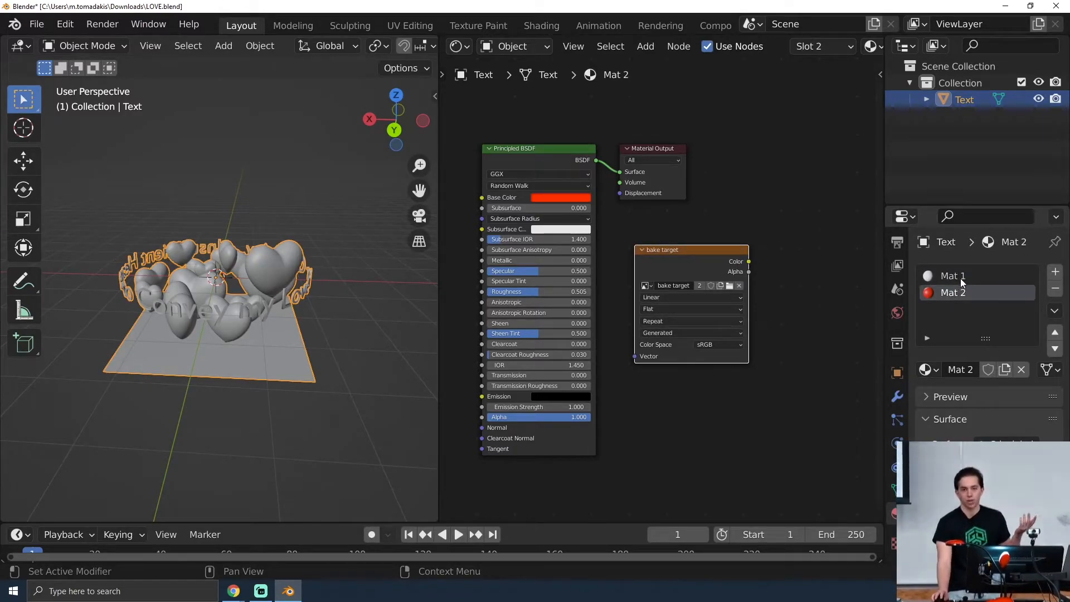
{"action": "left_click", "coordinate": [962, 279]}
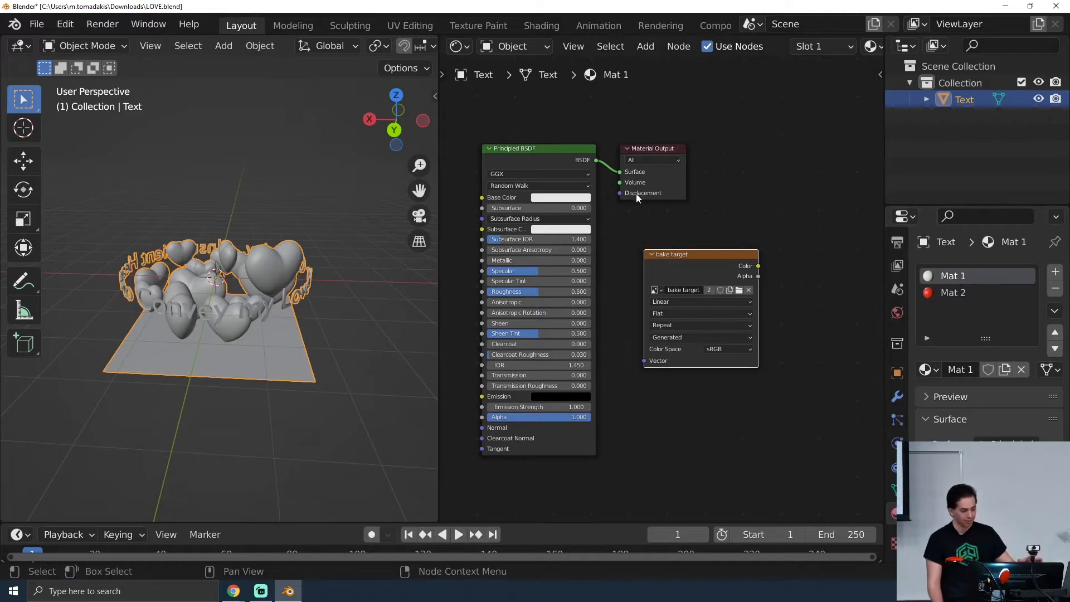
Switch to the Google Slides presentation in Chrome and review the slides on Image Texture nodes and lightmap pack unwrapping.
{"action": "mouse_move", "coordinate": [247, 592]}
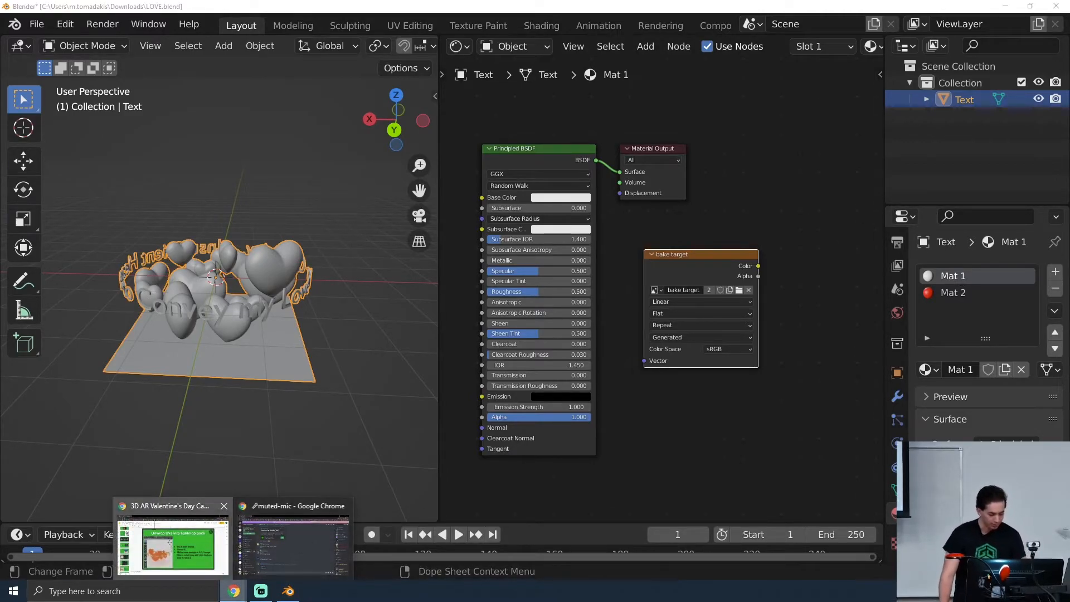
{"action": "left_click", "coordinate": [172, 535]}
{"action": "left_click", "coordinate": [960, 76]}
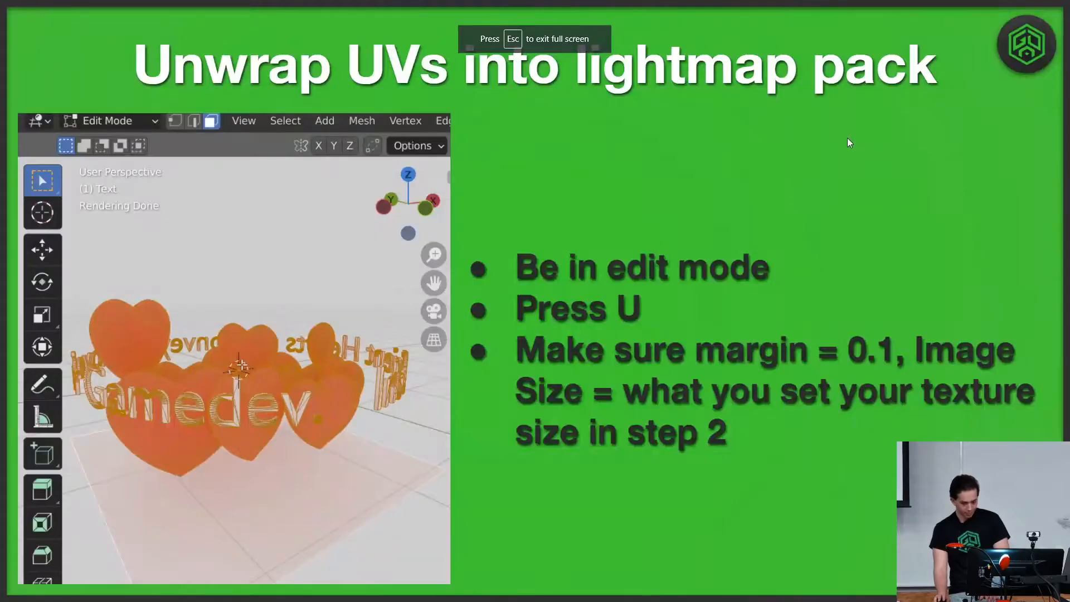
{"action": "key", "text": "Left"}
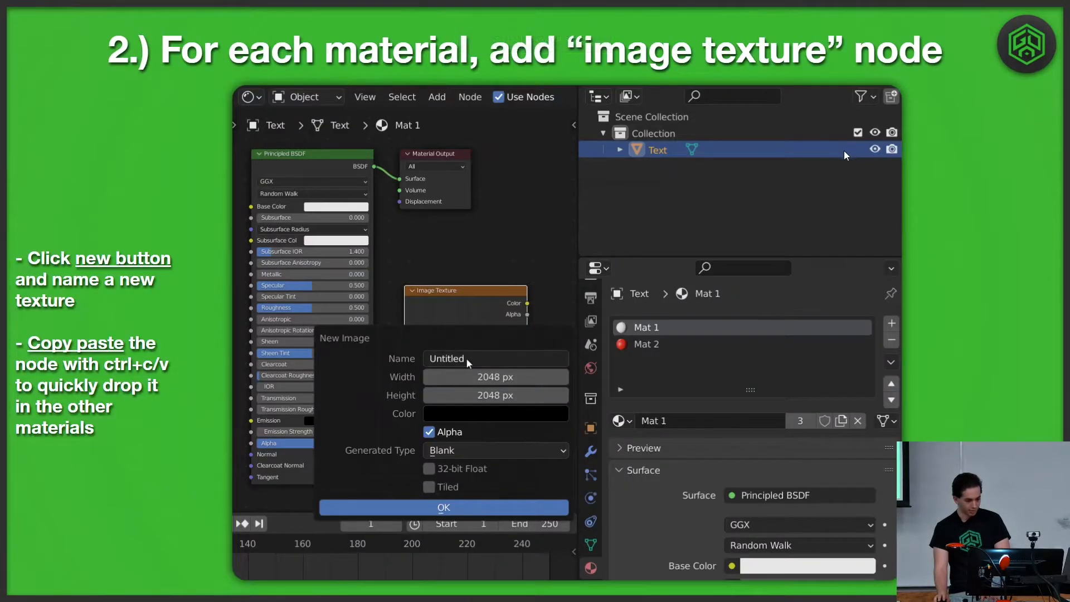
{"action": "key", "text": "Left"}
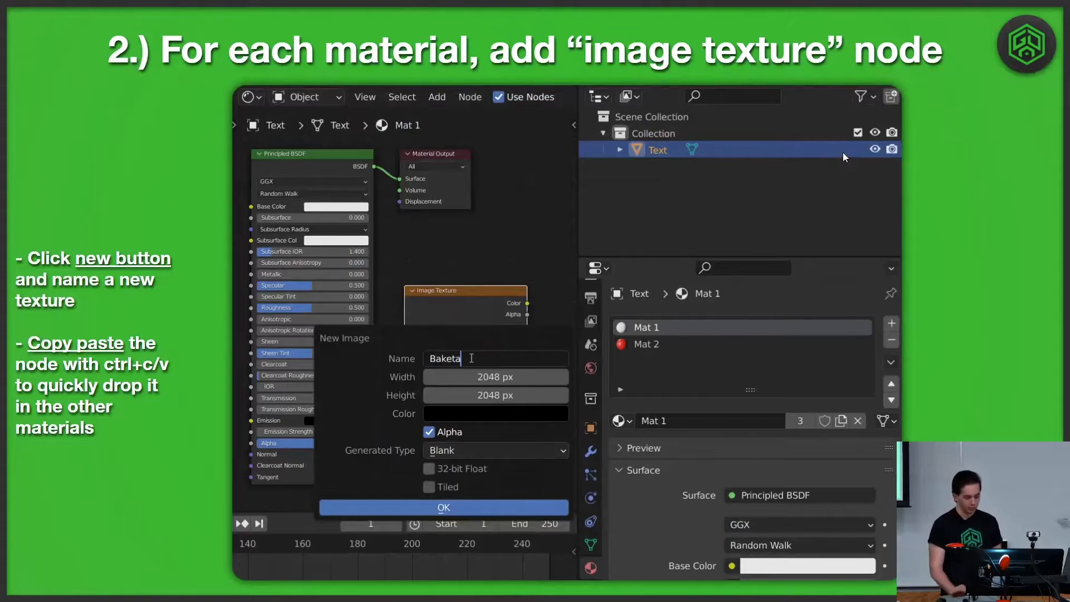
{"action": "key", "text": "Right"}
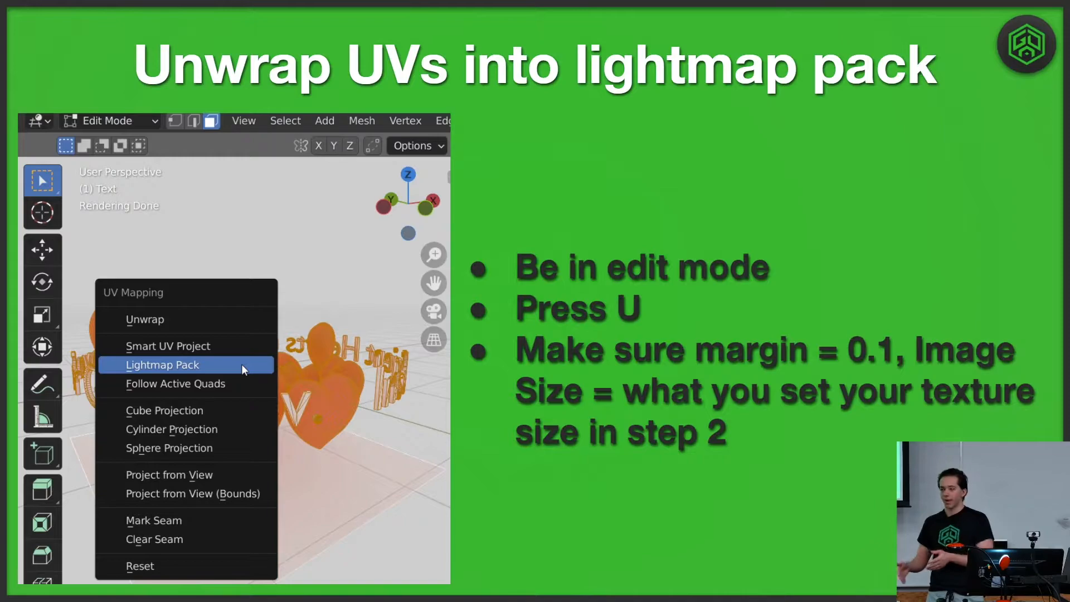
{"action": "key", "text": "Escape"}
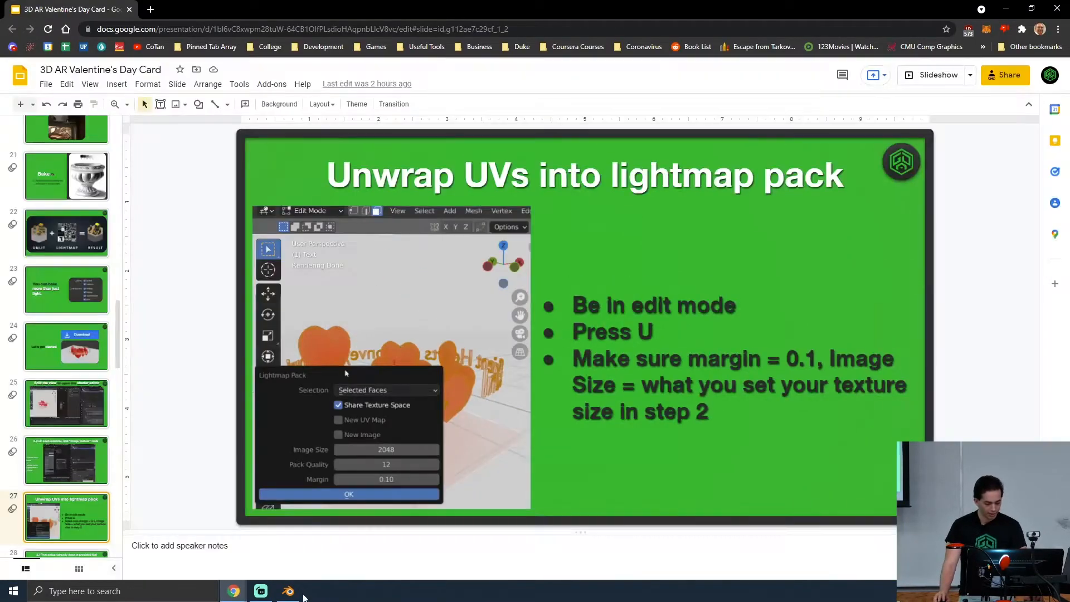
Return to Blender, put the Text object in Edit Mode and select all of its faces.
{"action": "left_click", "coordinate": [288, 591]}
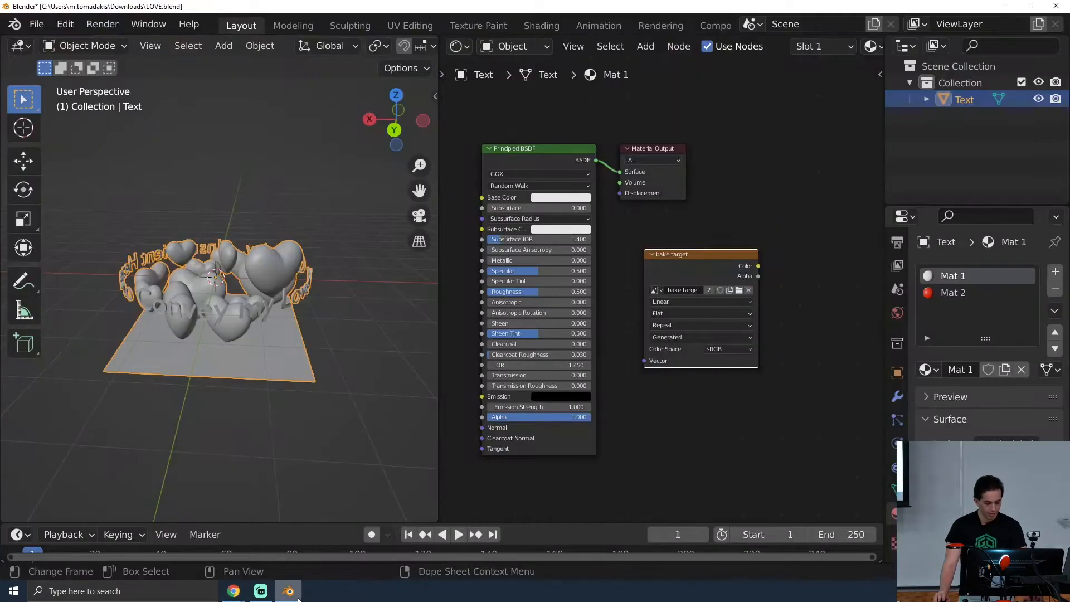
{"action": "key", "text": "Tab"}
{"action": "scroll", "coordinate": [303, 250], "scroll_direction": "up", "scroll_amount": 2}
{"action": "middle_click_drag", "start_coordinate": [301, 209], "coordinate": [275, 180]}
{"action": "key", "text": "a"}
{"action": "left_click", "coordinate": [84, 47]}
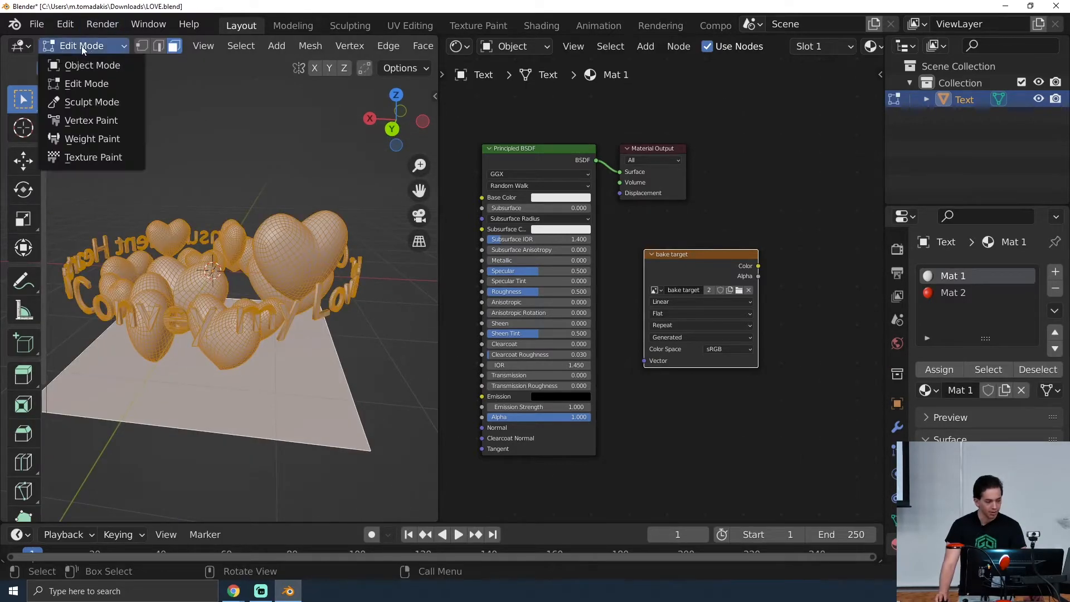
{"action": "left_click", "coordinate": [74, 85]}
{"action": "middle_click_drag", "start_coordinate": [240, 267], "coordinate": [255, 239]}
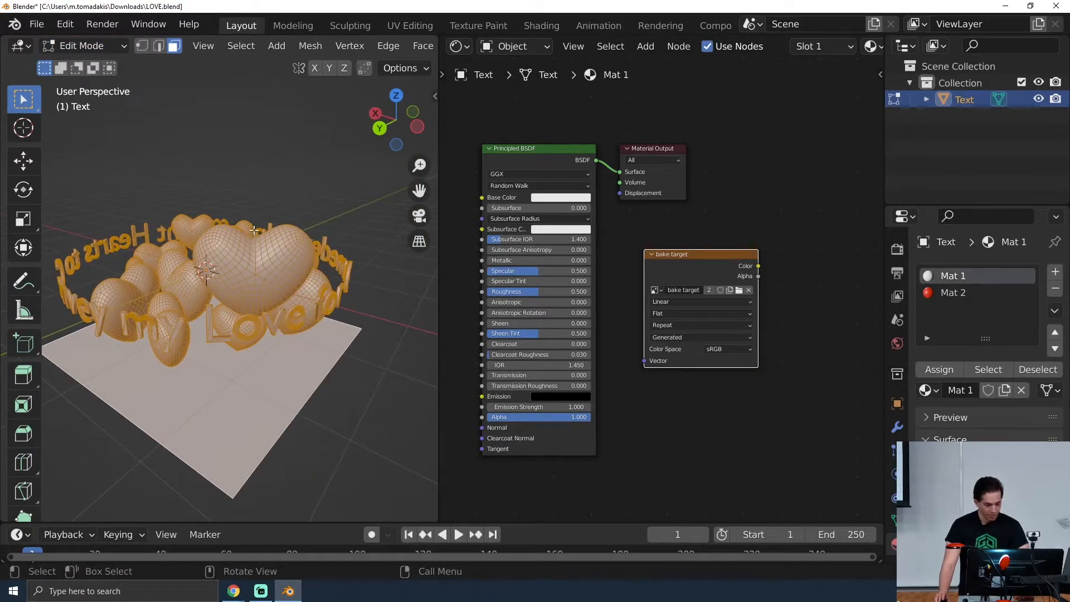
Unwrap the selected faces with Lightmap Pack, using an image size of 2048.
{"action": "key", "text": "u"}
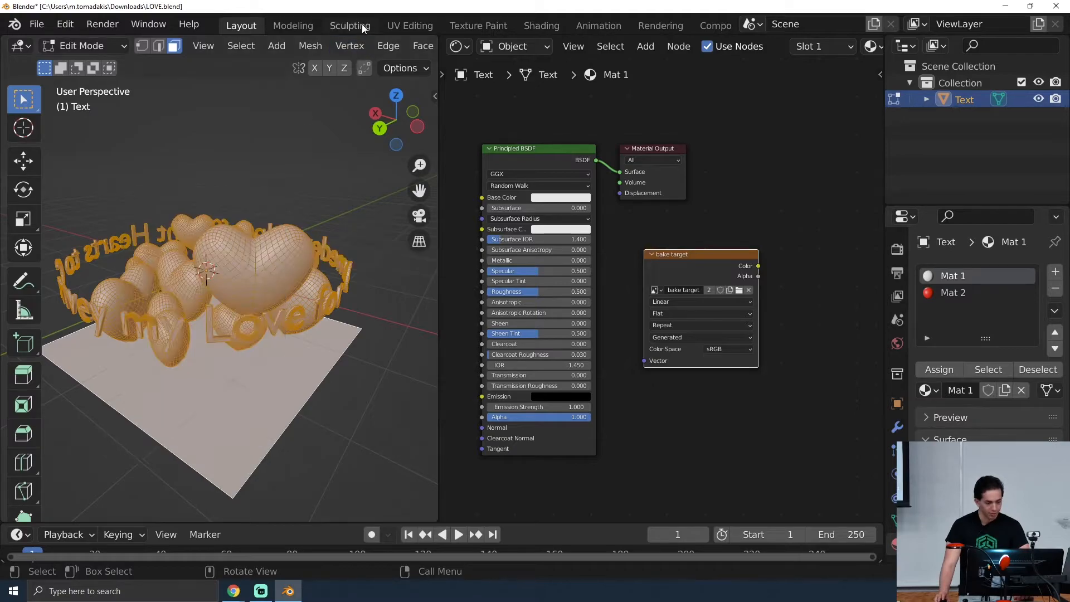
{"action": "key", "text": "u"}
{"action": "key", "text": "u"}
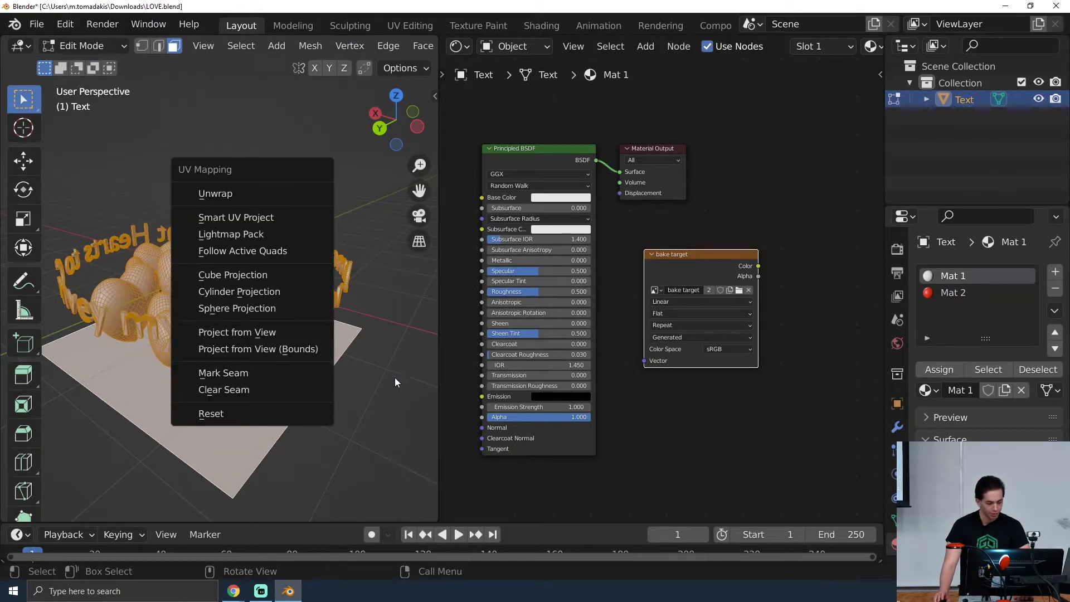
{"action": "key", "text": "u"}
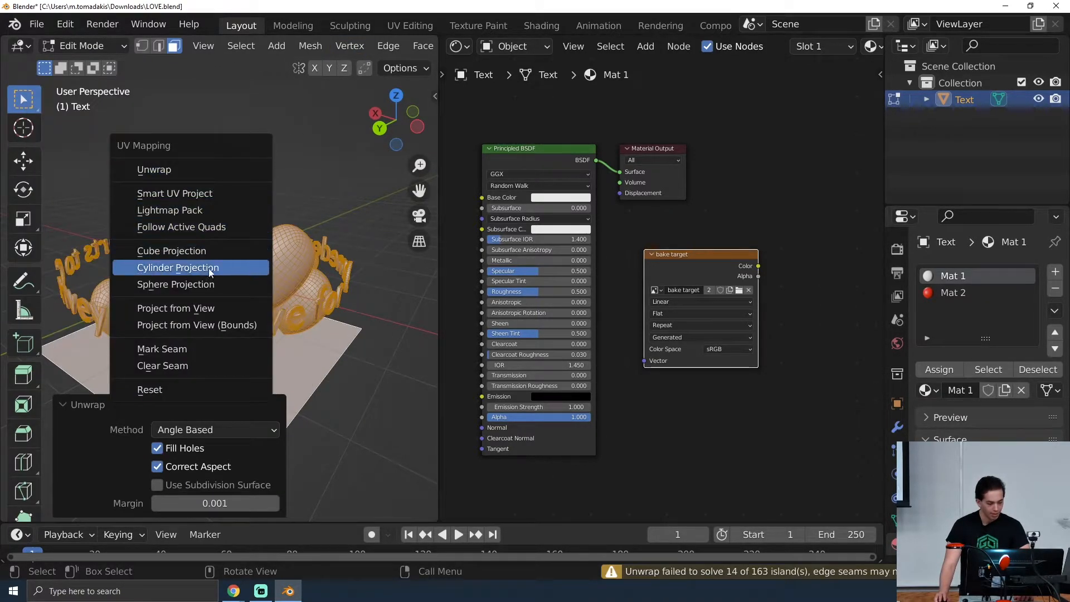
{"action": "left_click", "coordinate": [197, 212]}
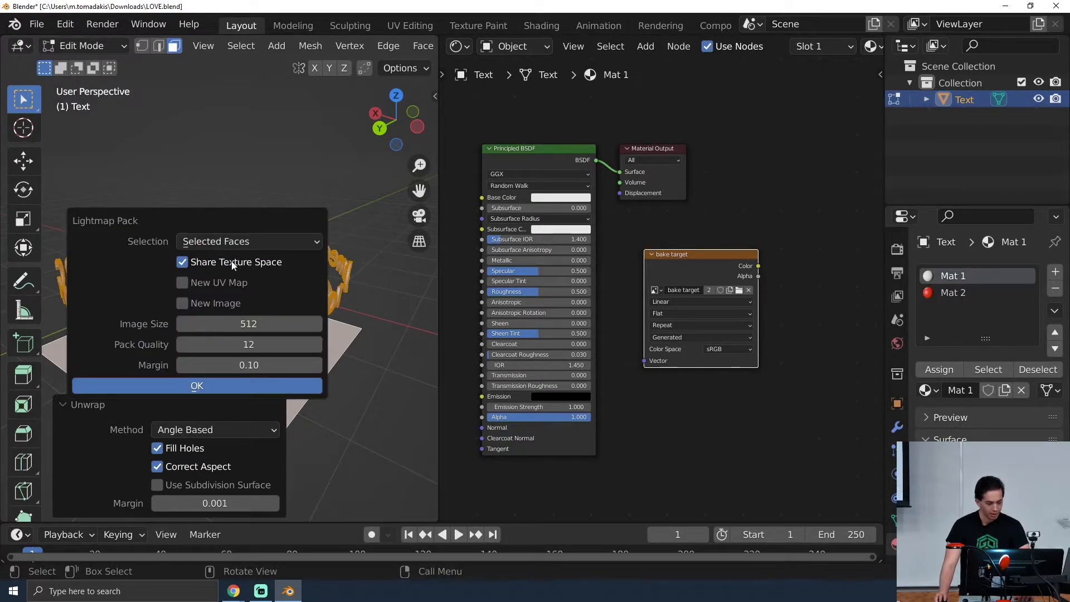
{"action": "left_click", "coordinate": [245, 324]}
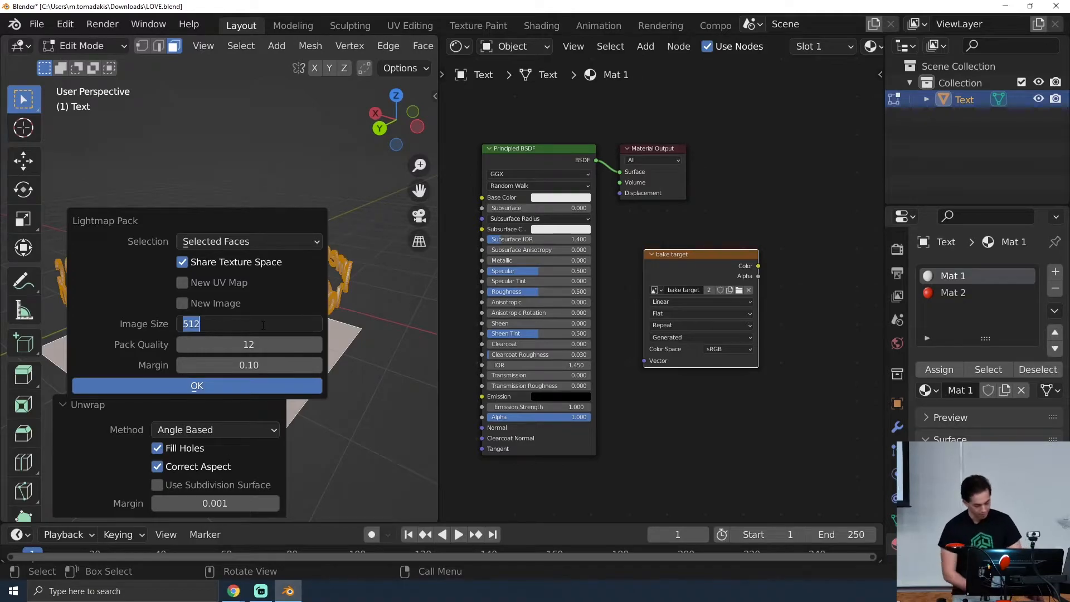
{"action": "key", "text": "BackSpace"}
{"action": "type", "text": "2048"}
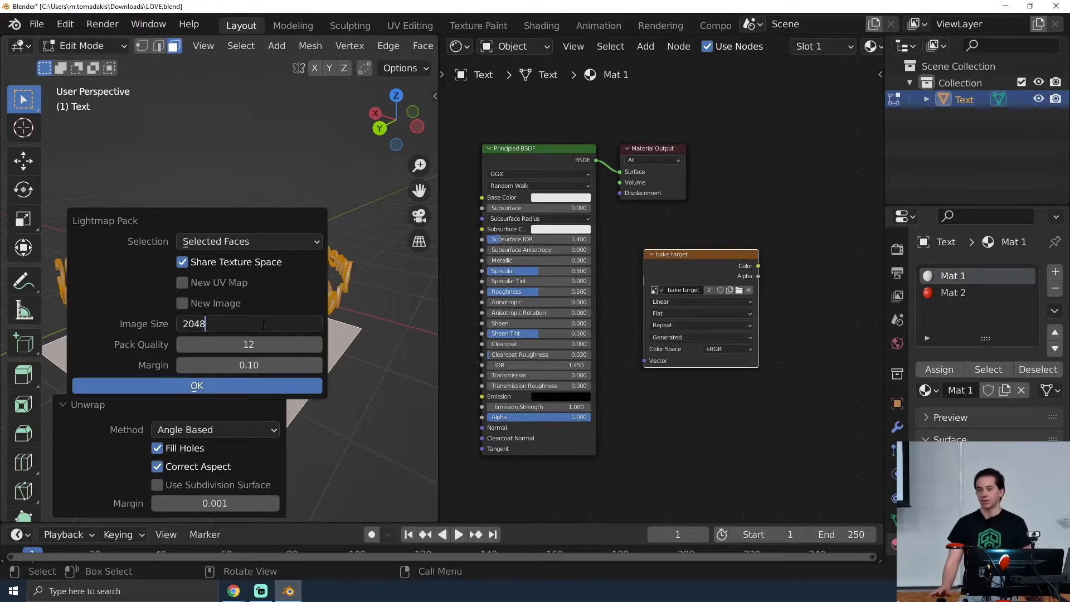
{"action": "key", "text": "Return"}
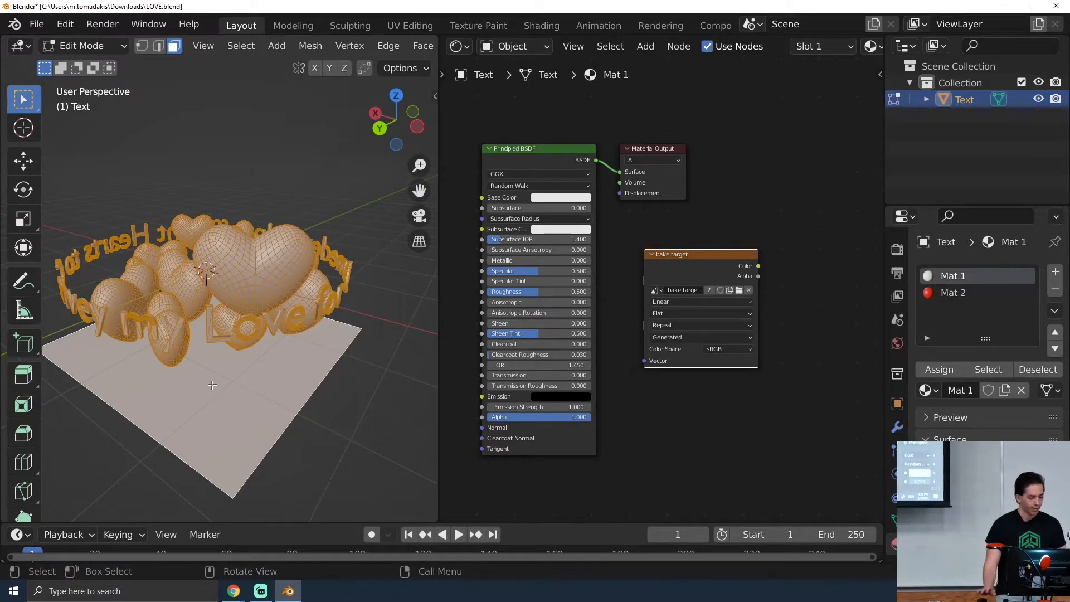
Change the Shader Editor area into a UV Editor.
{"action": "middle_click_drag", "start_coordinate": [255, 379], "coordinate": [241, 246]}
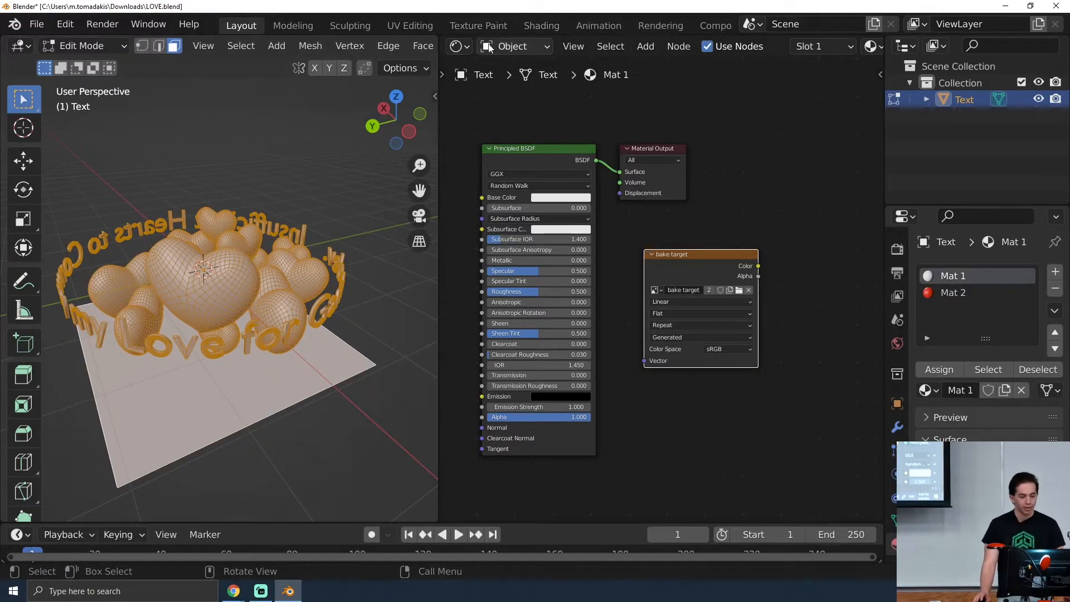
{"action": "left_click", "coordinate": [458, 45]}
{"action": "left_click", "coordinate": [458, 46]}
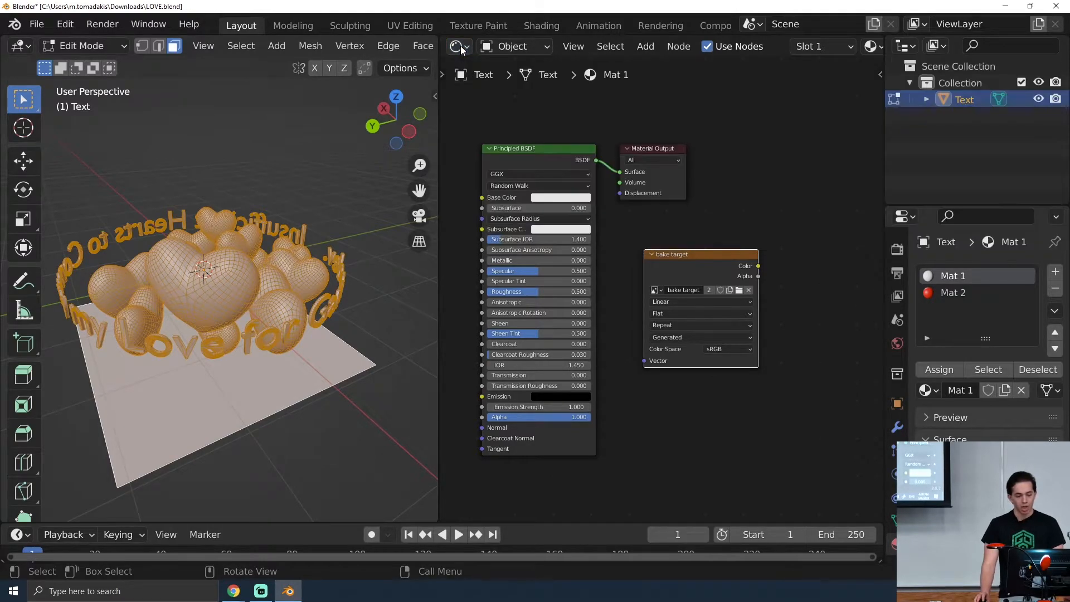
{"action": "left_click", "coordinate": [458, 45]}
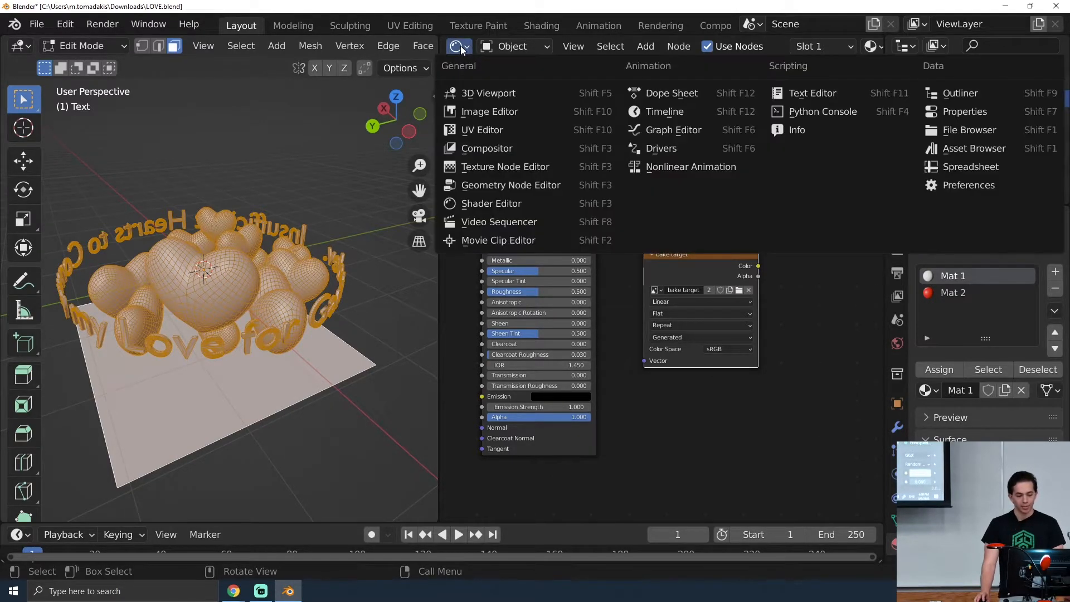
{"action": "left_click", "coordinate": [472, 129]}
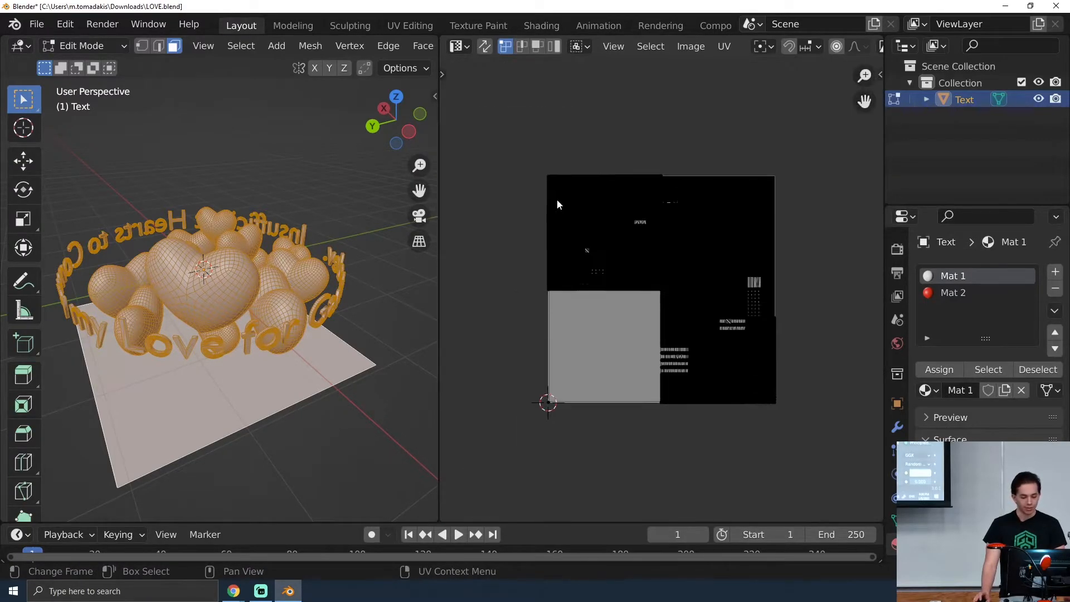
Select all UVs in the UV Editor and examine the packed lightmap layout up close.
{"action": "key", "text": "a"}
{"action": "scroll", "coordinate": [585, 253], "scroll_direction": "up", "scroll_amount": 3}
{"action": "scroll", "coordinate": [233, 286], "scroll_direction": "up", "scroll_amount": 3}
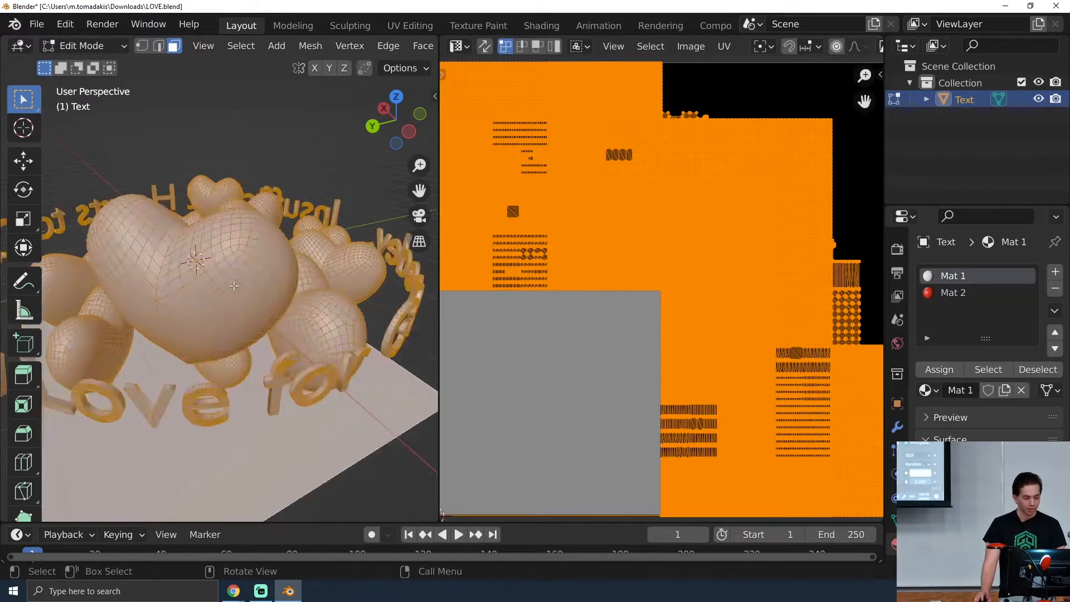
{"action": "scroll", "coordinate": [234, 285], "scroll_direction": "down", "scroll_amount": 3}
{"action": "scroll", "coordinate": [520, 223], "scroll_direction": "up", "scroll_amount": 5}
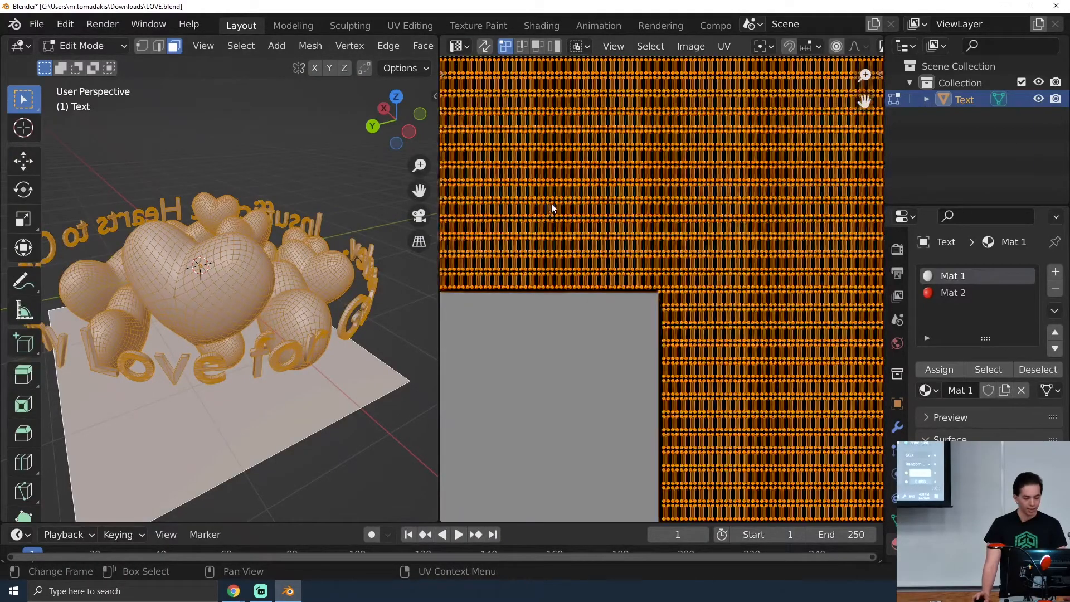
{"action": "scroll", "coordinate": [563, 204], "scroll_direction": "up", "scroll_amount": 2}
{"action": "scroll", "coordinate": [602, 207], "scroll_direction": "down", "scroll_amount": 3}
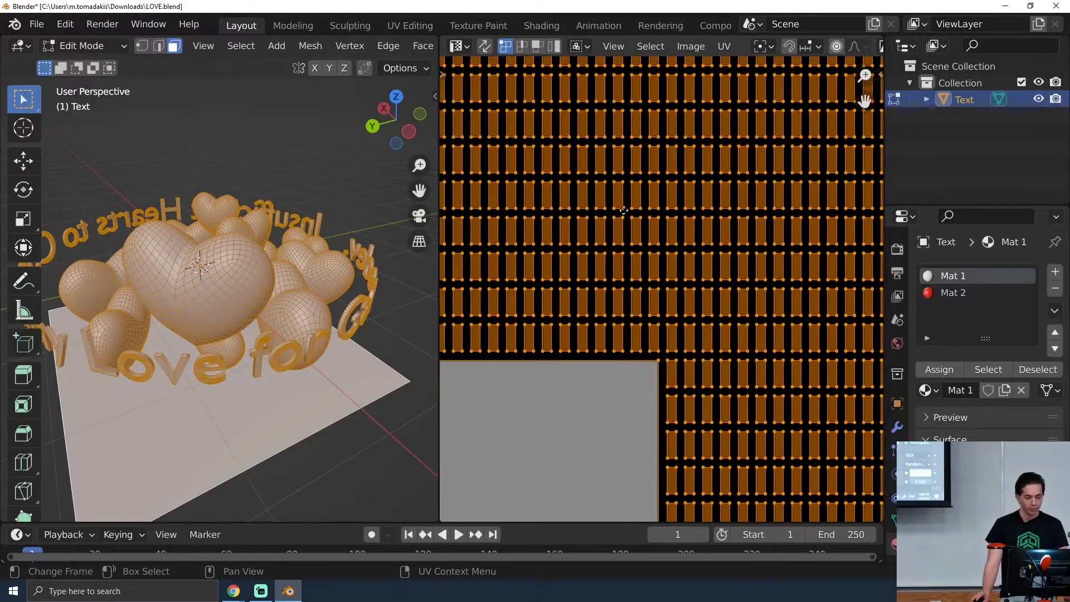
{"action": "scroll", "coordinate": [624, 210], "scroll_direction": "down", "scroll_amount": 4}
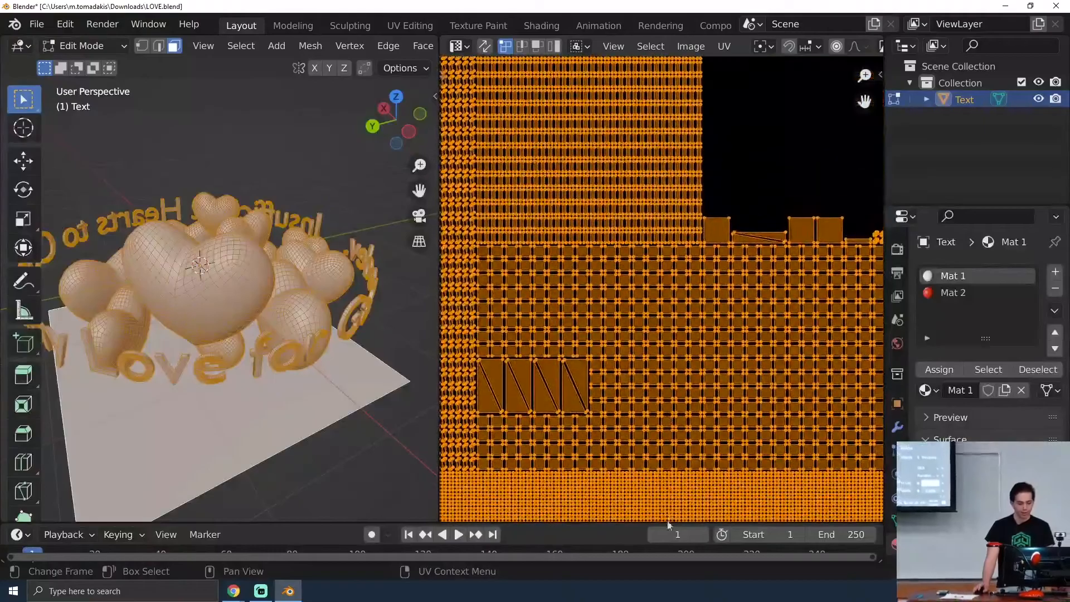
Examine the packed lightmap UV layout of the Text object up close, comparing the UV Editor in Edit Mode and Object Mode.
{"action": "scroll", "coordinate": [654, 338], "scroll_direction": "down", "scroll_amount": 2}
{"action": "scroll", "coordinate": [681, 290], "scroll_direction": "up", "scroll_amount": 5}
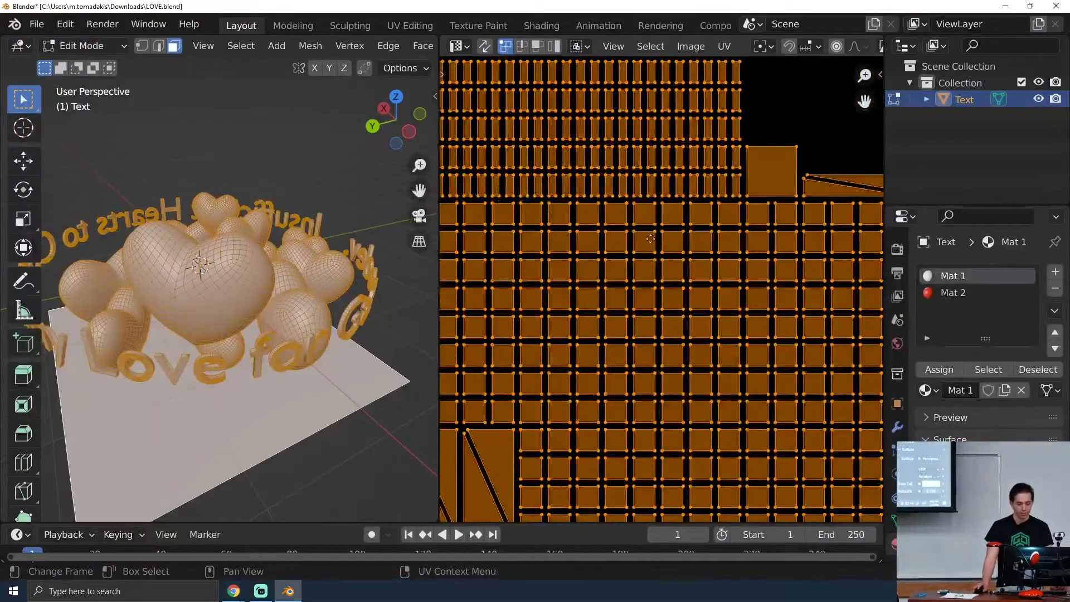
{"action": "scroll", "coordinate": [633, 350], "scroll_direction": "up", "scroll_amount": 3}
{"action": "scroll", "coordinate": [631, 344], "scroll_direction": "down", "scroll_amount": 5}
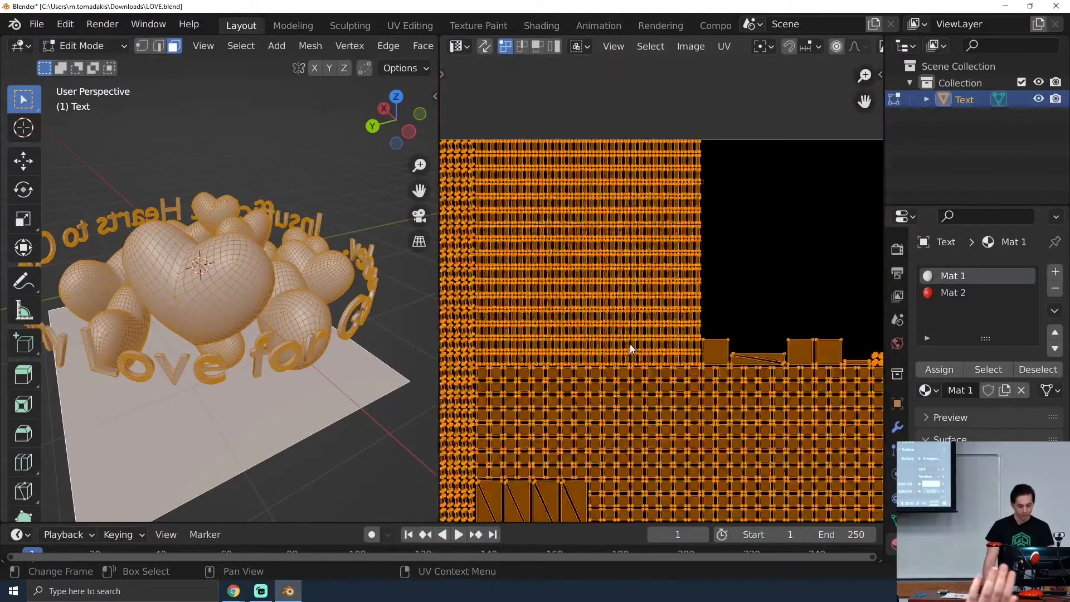
{"action": "middle_click_drag", "start_coordinate": [585, 338], "coordinate": [641, 189]}
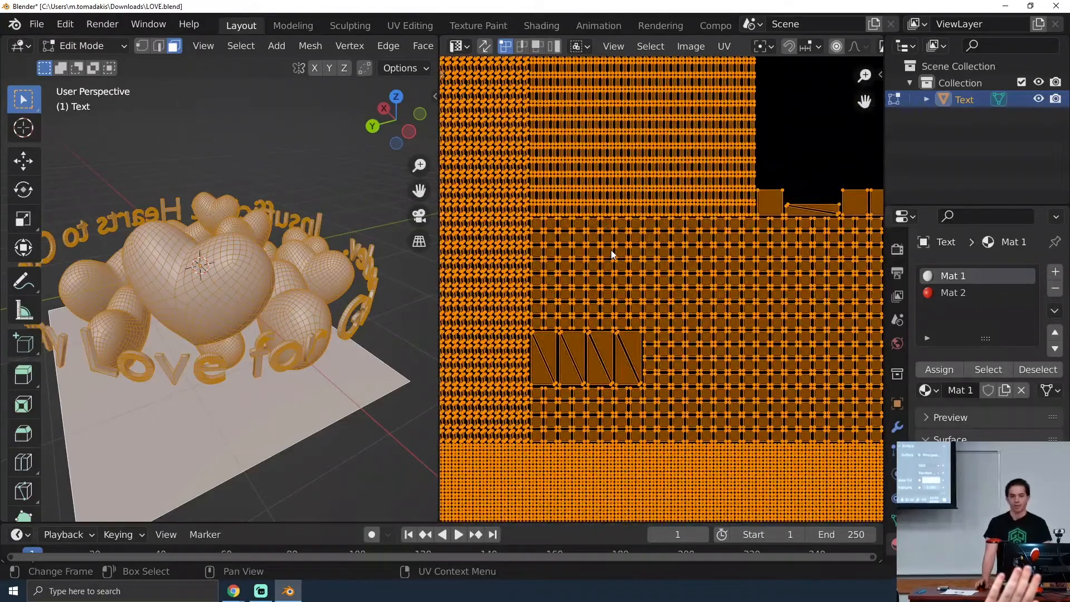
{"action": "key", "text": "Tab"}
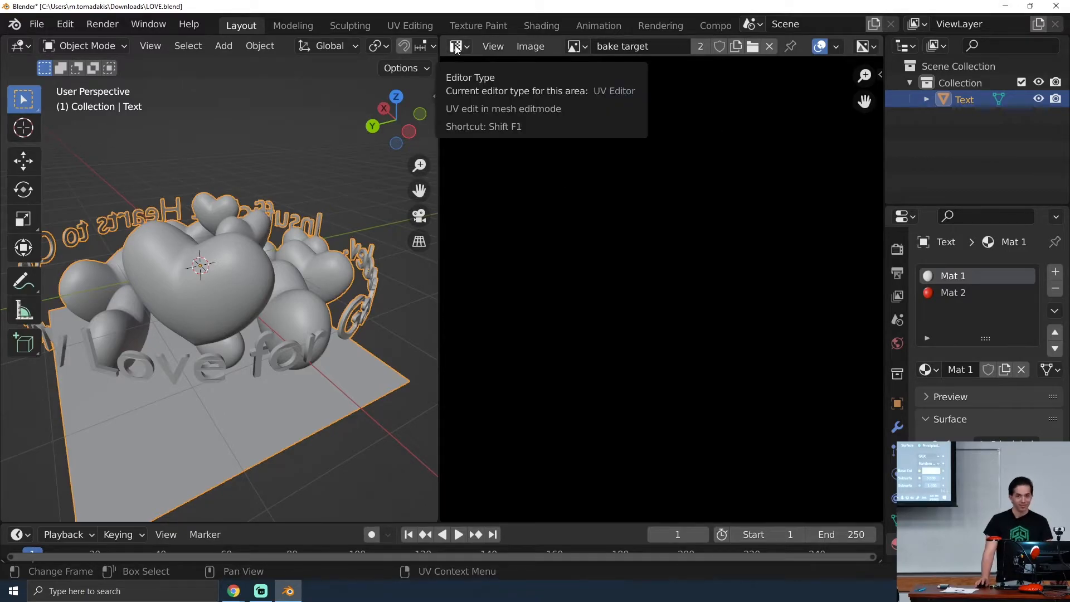
{"action": "key", "text": "Tab"}
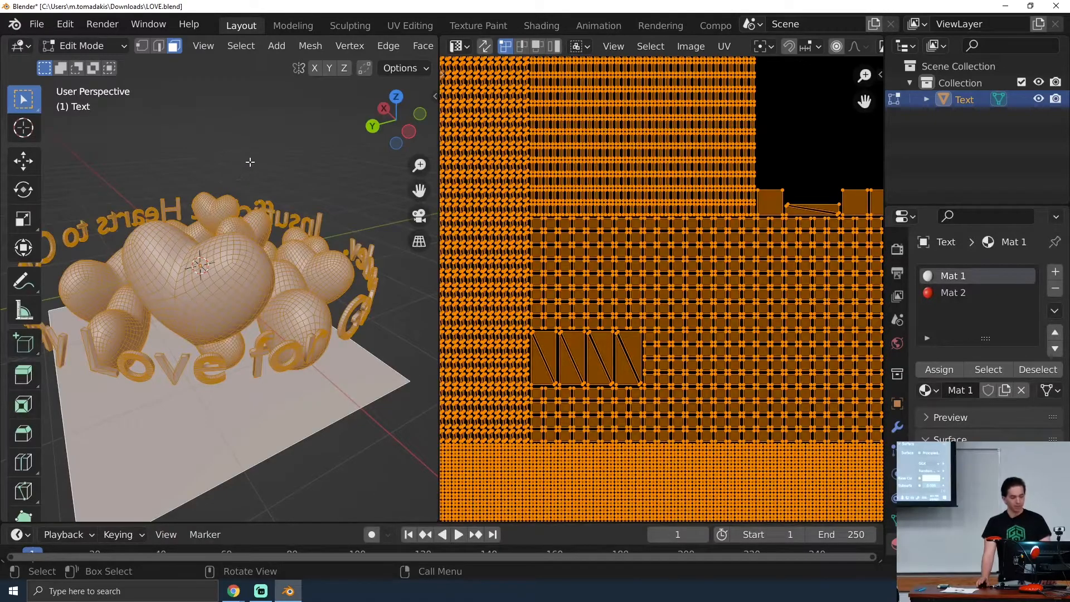
{"action": "key", "text": "u"}
{"action": "middle_click_drag", "start_coordinate": [274, 153], "coordinate": [239, 182]}
{"action": "key", "text": "u"}
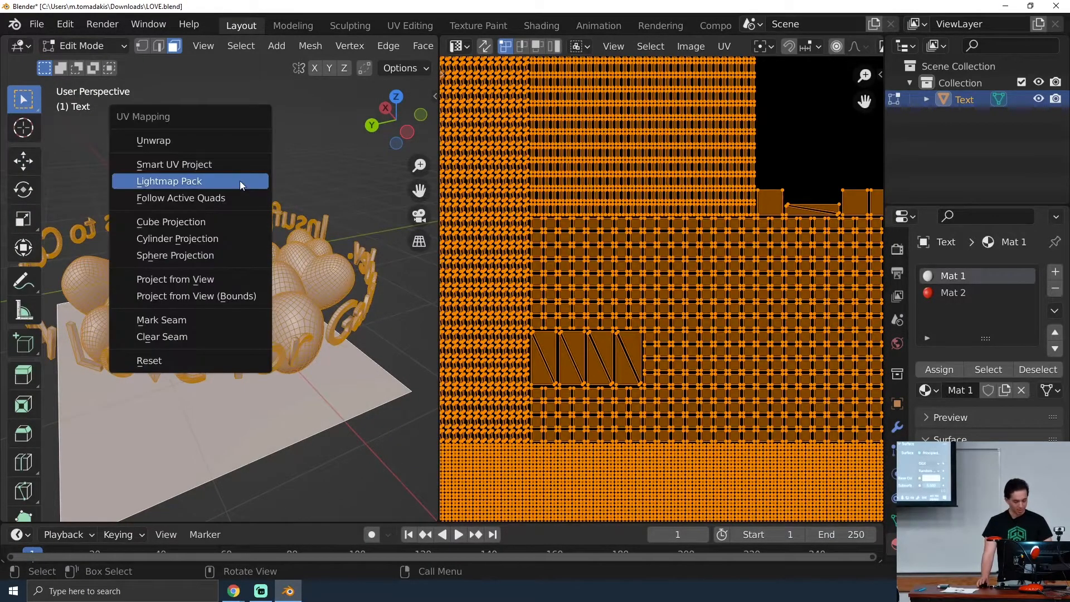
{"action": "key", "text": "Up"}
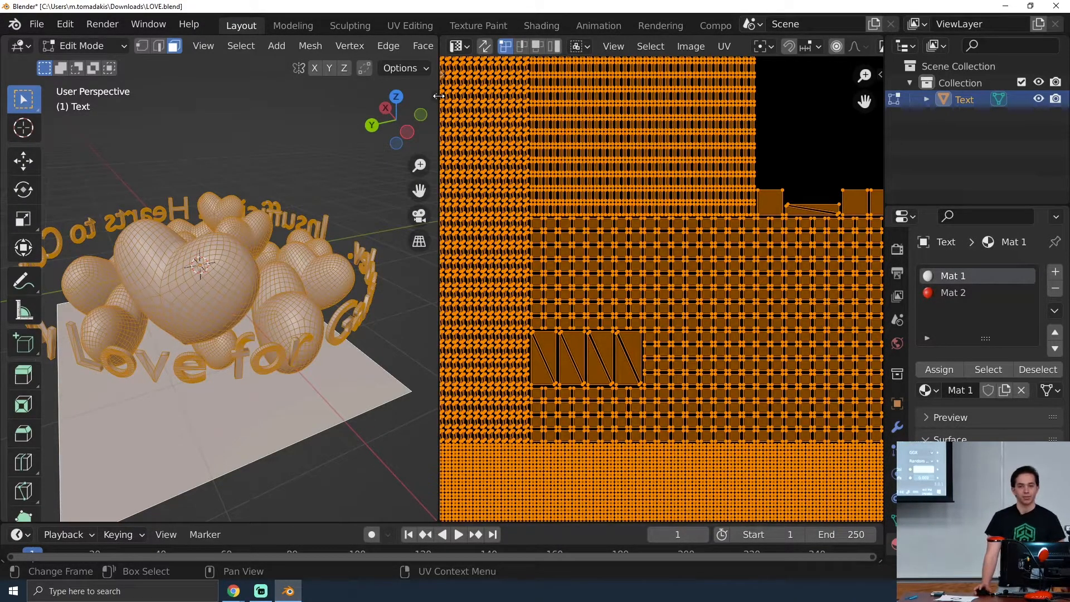
Widen the 3D viewport and examine the sizes and spacing of the individual UV islands across the lightmap layout.
{"action": "left_click_drag", "start_coordinate": [439, 96], "coordinate": [574, 96]}
{"action": "scroll", "coordinate": [350, 201], "scroll_direction": "down", "scroll_amount": 3}
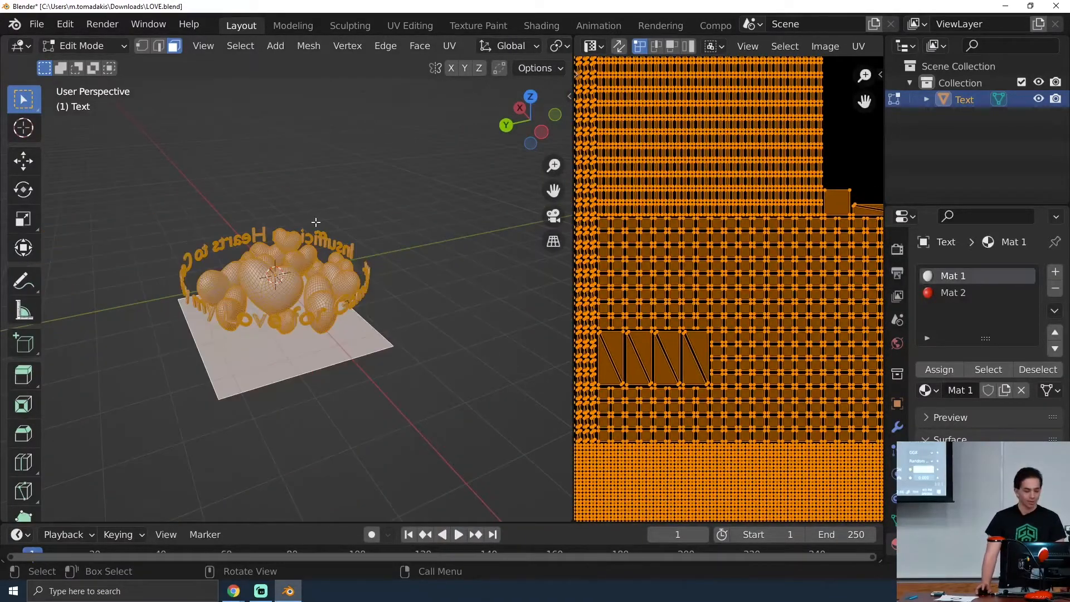
{"action": "middle_click_drag", "start_coordinate": [316, 222], "coordinate": [286, 219]}
{"action": "key", "text": "Tab"}
{"action": "key", "text": "Tab"}
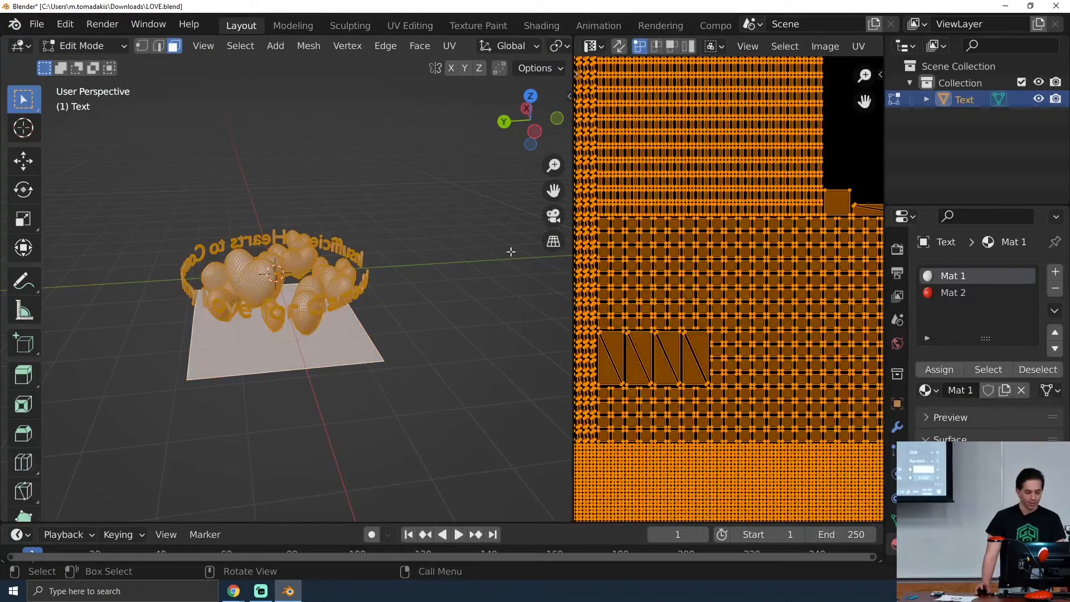
{"action": "scroll", "coordinate": [705, 239], "scroll_direction": "up", "scroll_amount": 8}
{"action": "middle_click_drag", "start_coordinate": [724, 215], "coordinate": [718, 269]}
{"action": "scroll", "coordinate": [698, 211], "scroll_direction": "up", "scroll_amount": 3}
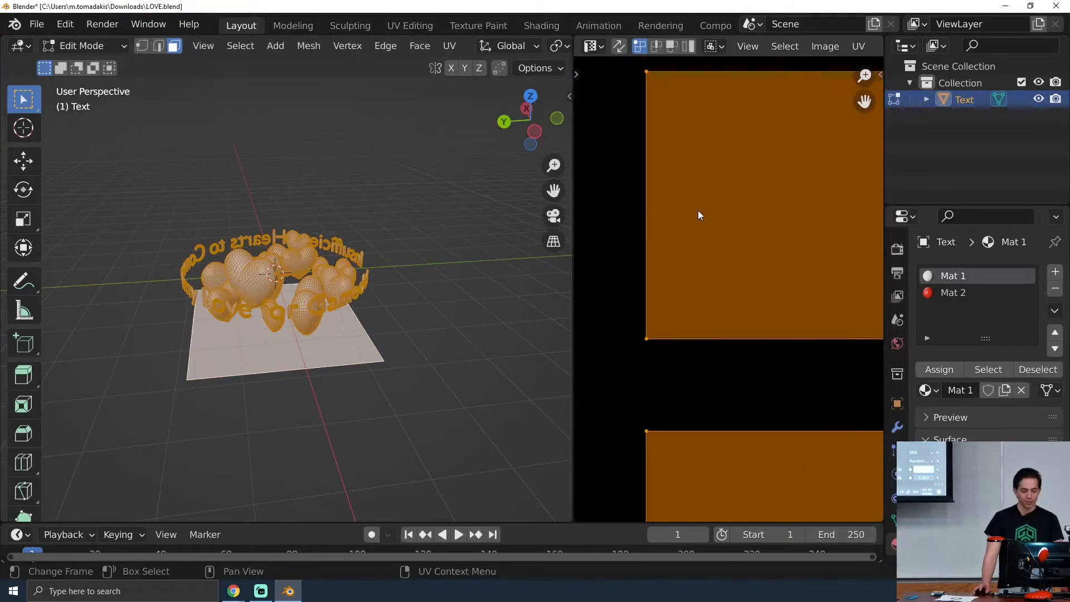
{"action": "scroll", "coordinate": [694, 192], "scroll_direction": "down", "scroll_amount": 6}
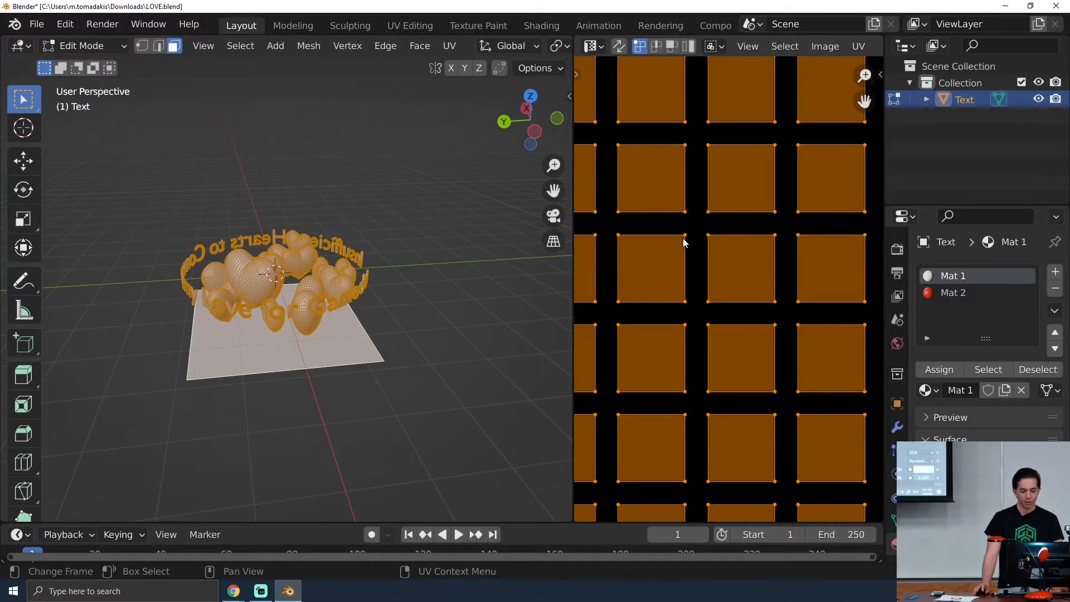
{"action": "scroll", "coordinate": [696, 256], "scroll_direction": "down", "scroll_amount": 13}
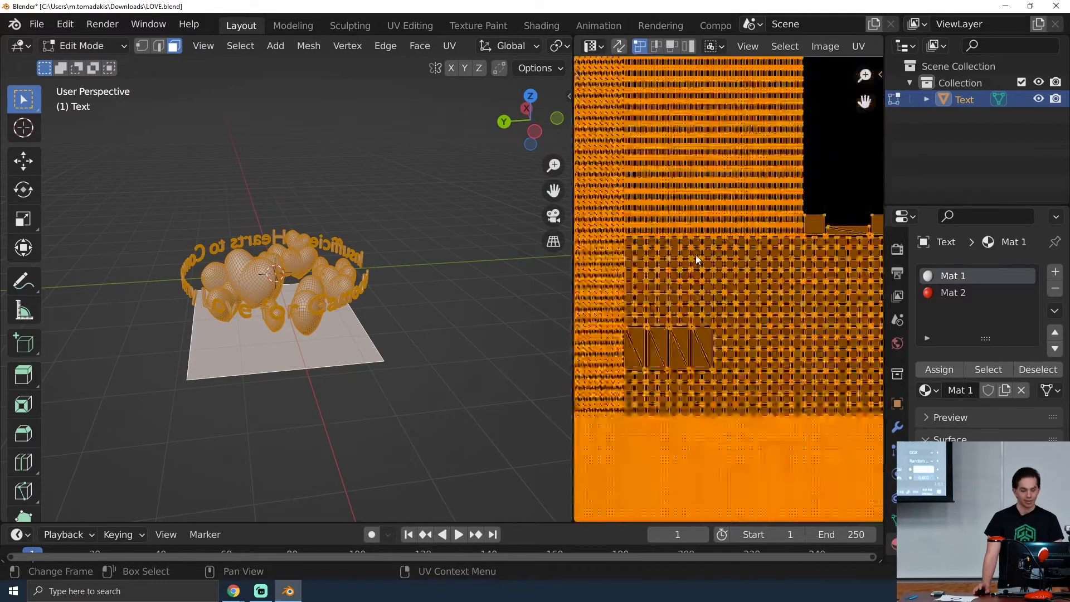
{"action": "scroll", "coordinate": [718, 361], "scroll_direction": "up", "scroll_amount": 9}
{"action": "scroll", "coordinate": [698, 398], "scroll_direction": "down", "scroll_amount": 8}
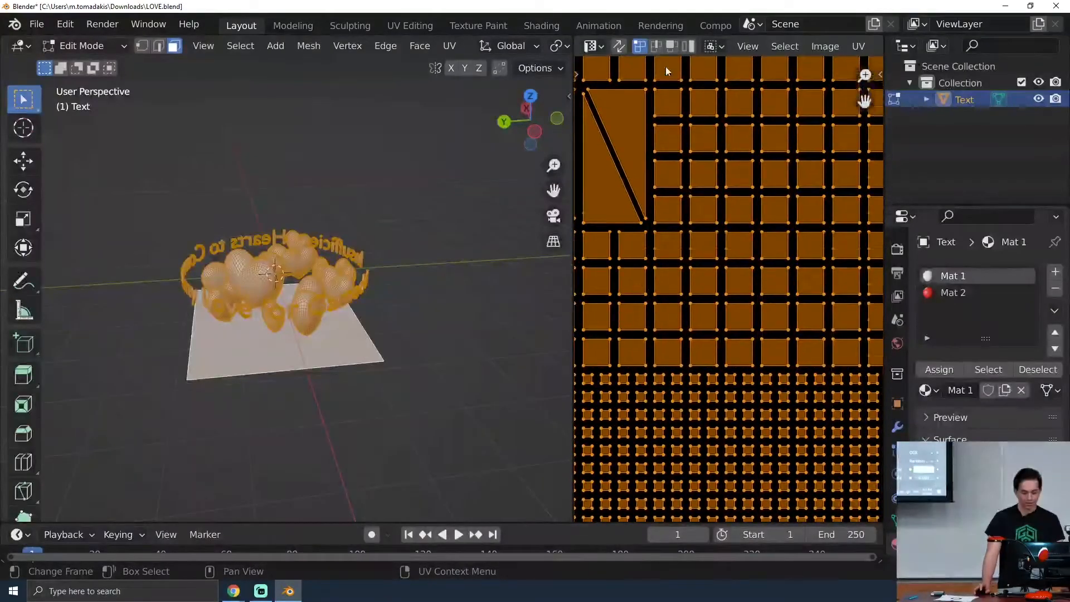
{"action": "scroll", "coordinate": [726, 290], "scroll_direction": "up", "scroll_amount": 5}
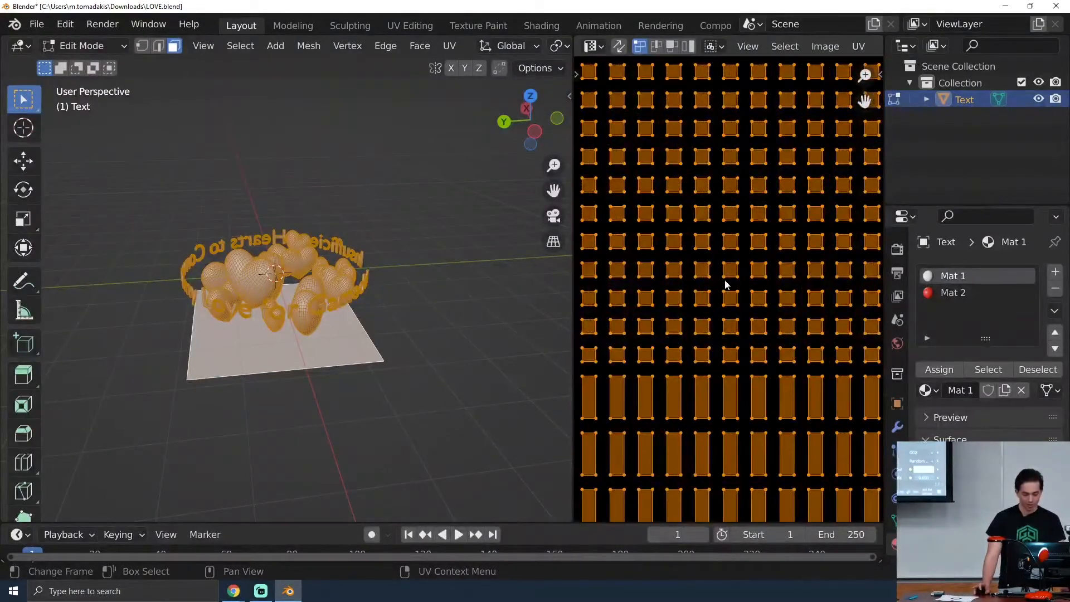
{"action": "scroll", "coordinate": [723, 282], "scroll_direction": "down", "scroll_amount": 6}
Return the Text object to Object Mode and widen the UV Editor area.
{"action": "key", "text": "Tab"}
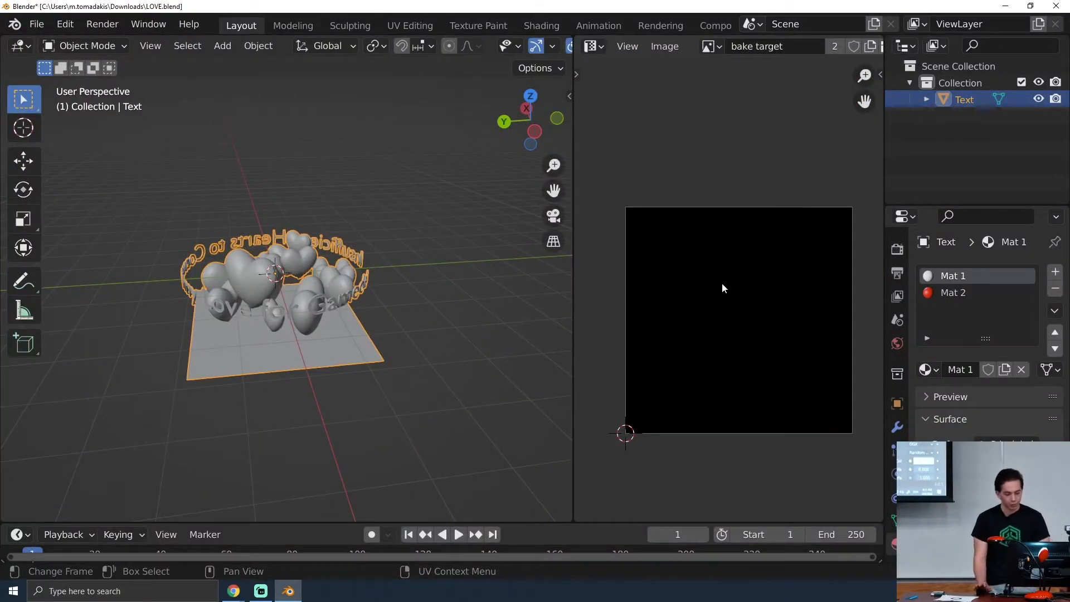
{"action": "left_click_drag", "start_coordinate": [572, 160], "coordinate": [488, 146]}
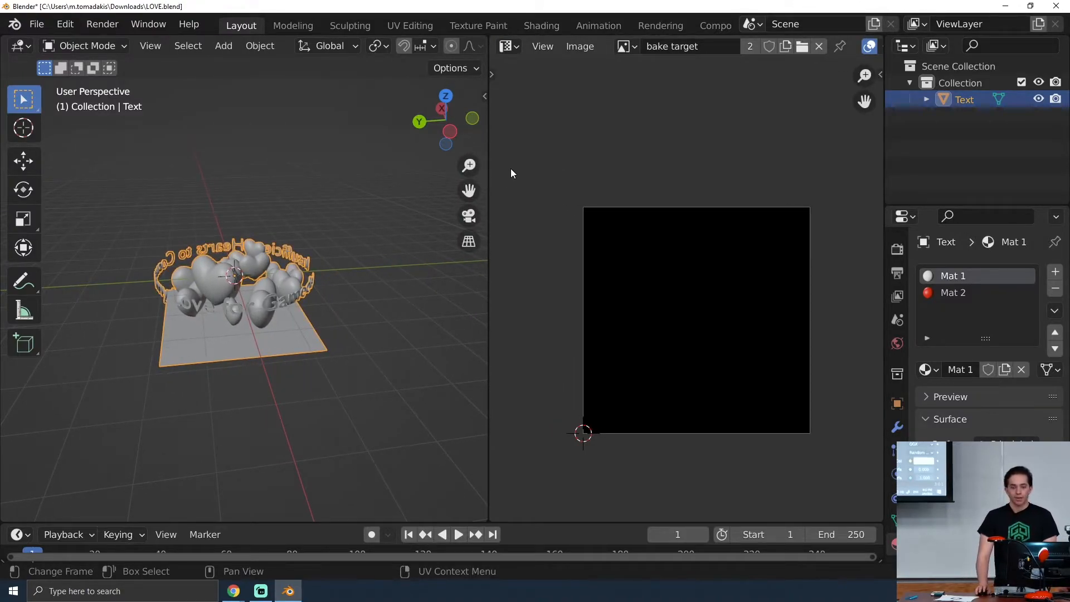
Switch to the Valentine's Day card slides in Chrome and read the Lightmap Pack and final setup instructions.
{"action": "mouse_move", "coordinate": [234, 590]}
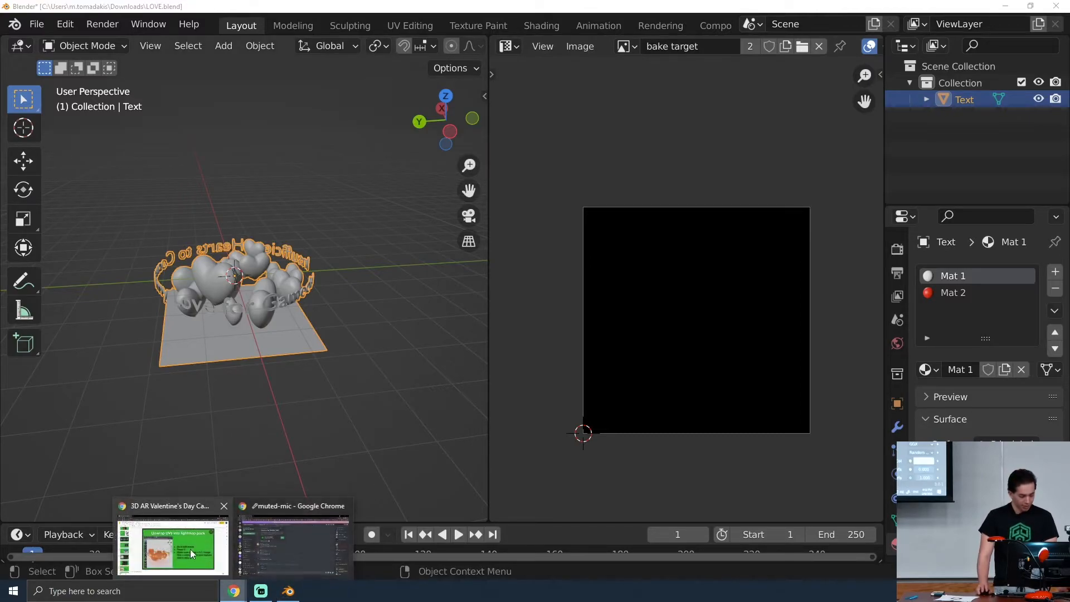
{"action": "left_click", "coordinate": [191, 554]}
{"action": "key", "text": "F11"}
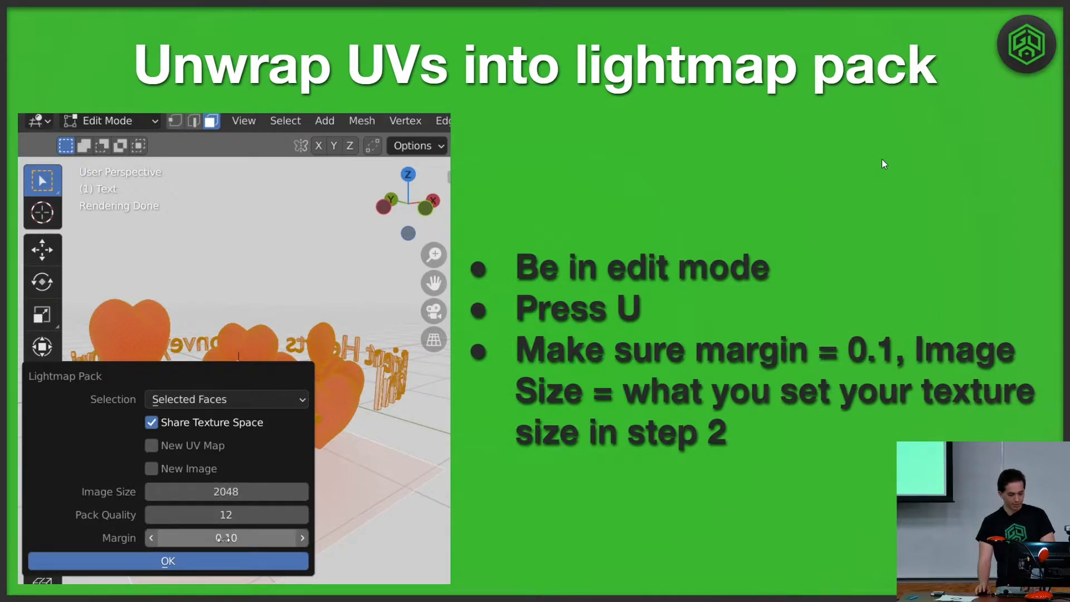
{"action": "key", "text": "Right"}
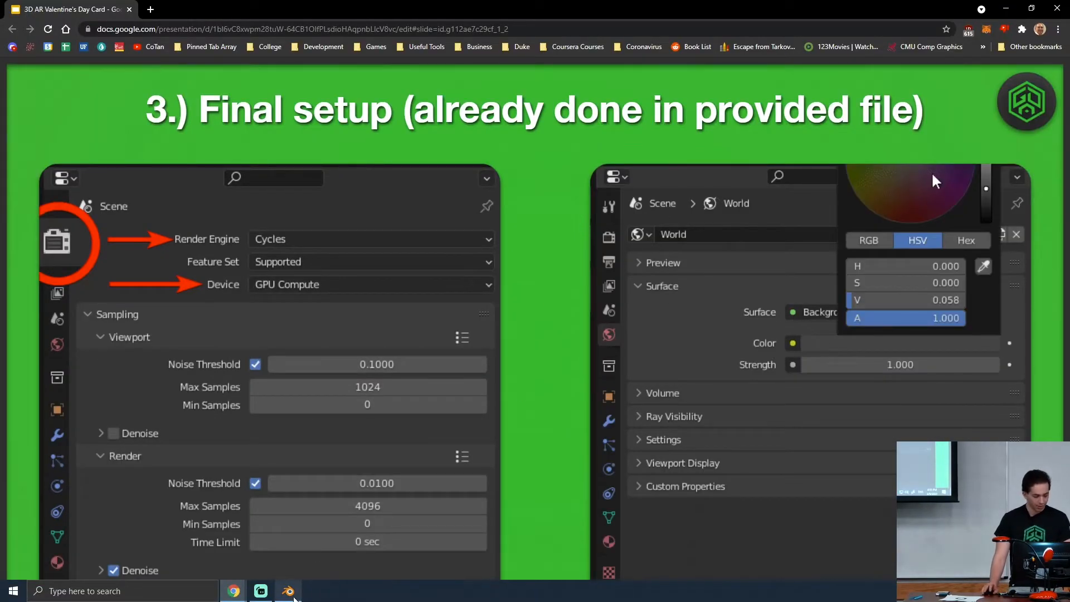
Return to Blender and change the UV Editor area into a Shader Editor.
{"action": "left_click", "coordinate": [289, 591]}
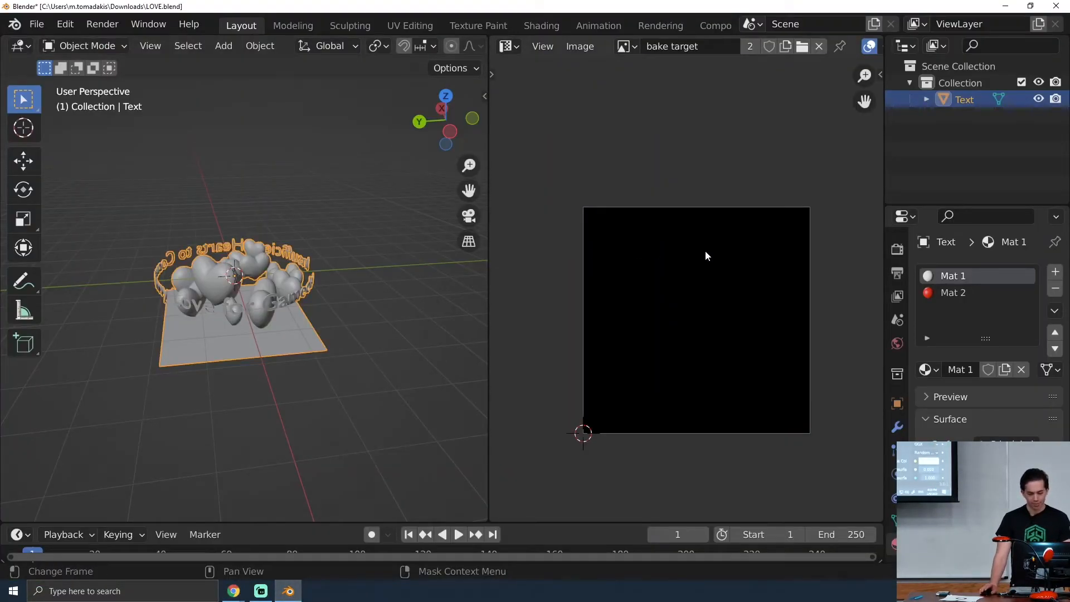
{"action": "mouse_move", "coordinate": [420, 279]}
{"action": "middle_mouse_down"}
{"action": "mouse_move", "coordinate": [343, 261]}
{"action": "mouse_move", "coordinate": [433, 279]}
{"action": "middle_mouse_up"}
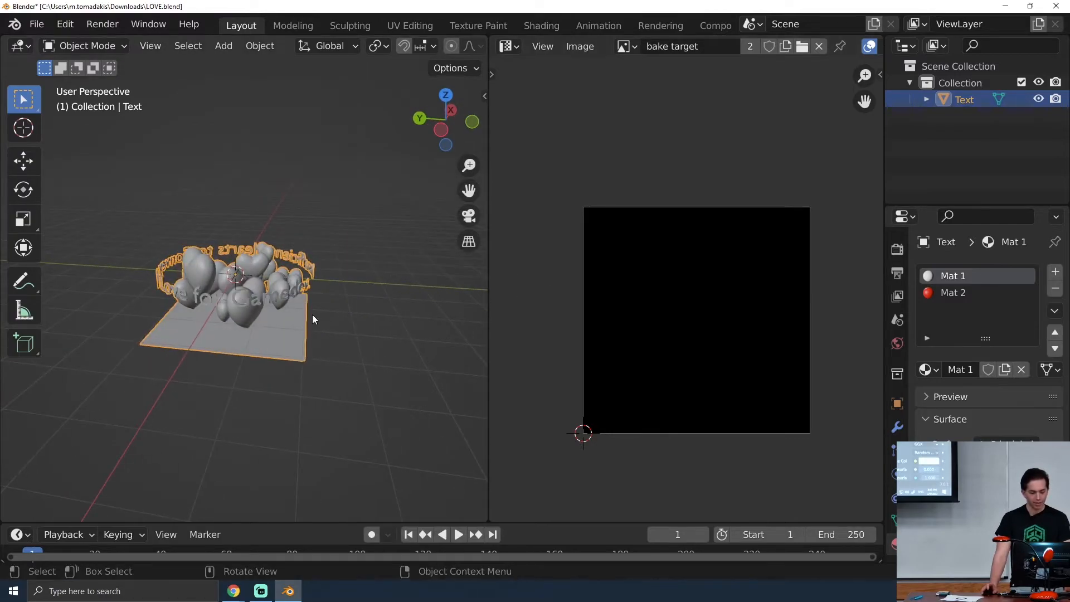
{"action": "scroll", "coordinate": [312, 314], "scroll_direction": "up", "scroll_amount": 4}
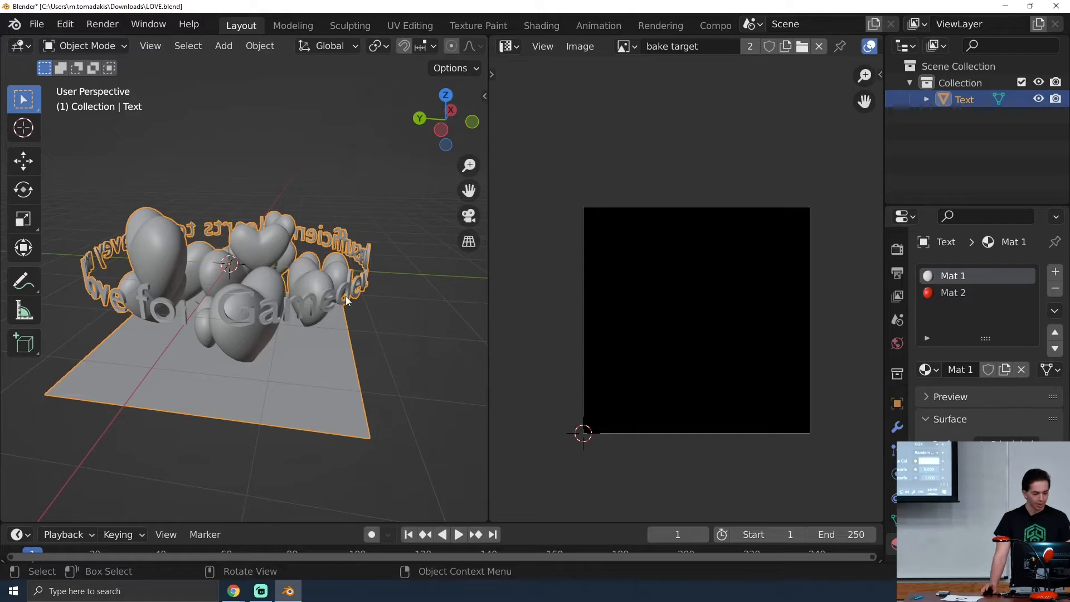
{"action": "right_click", "coordinate": [489, 248]}
{"action": "left_click", "coordinate": [619, 48]}
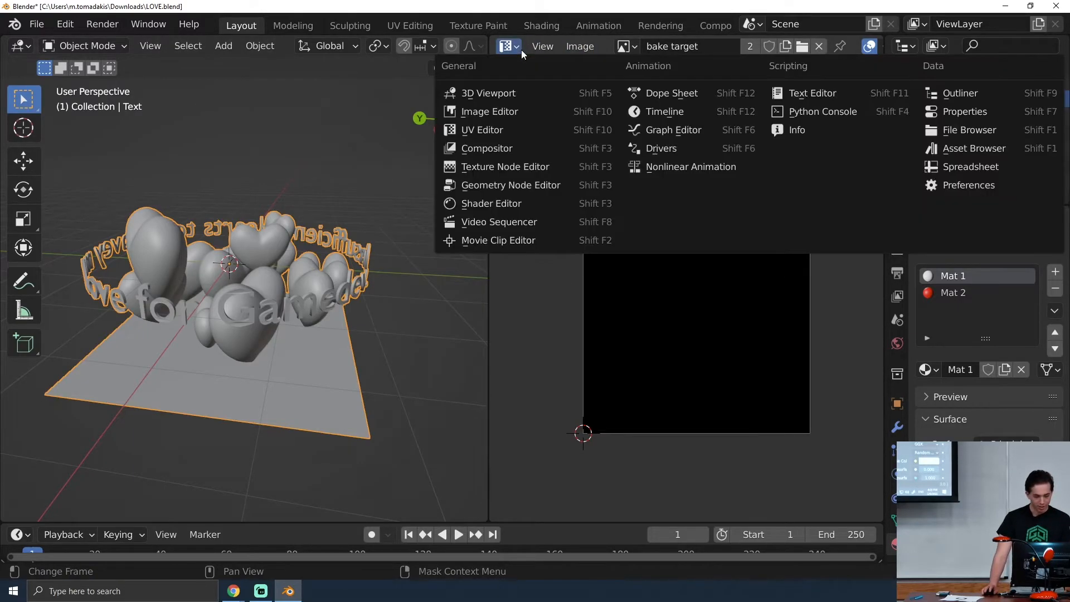
{"action": "left_click", "coordinate": [499, 205]}
{"action": "scroll", "coordinate": [644, 272], "scroll_direction": "up", "scroll_amount": 2}
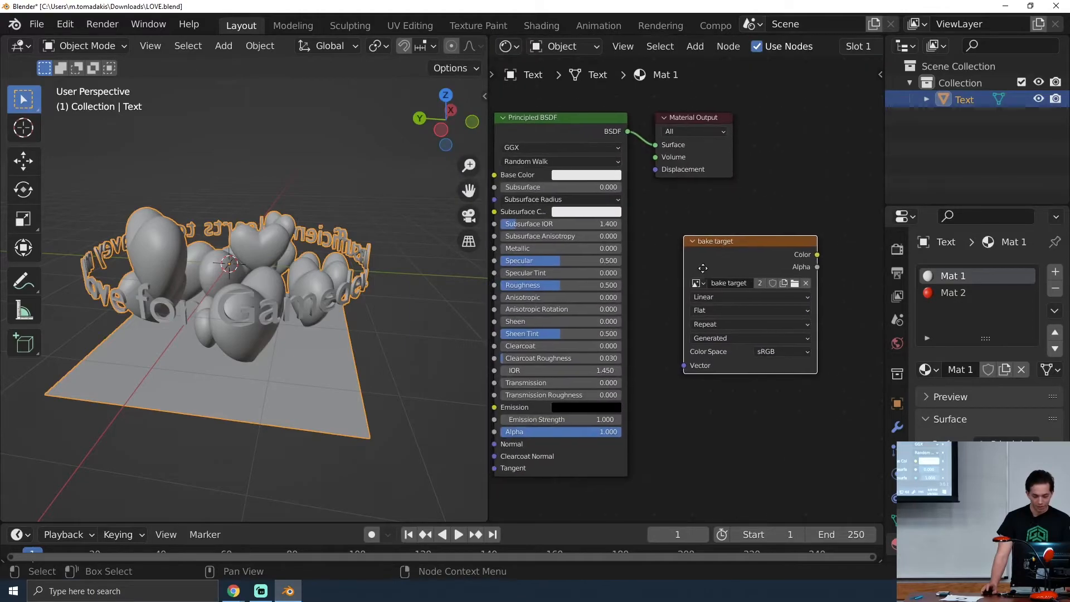
Widen the Properties editor, check the scene's render settings and open the World settings.
{"action": "left_click_drag", "start_coordinate": [885, 258], "coordinate": [757, 256]}
{"action": "left_click", "coordinate": [769, 249]}
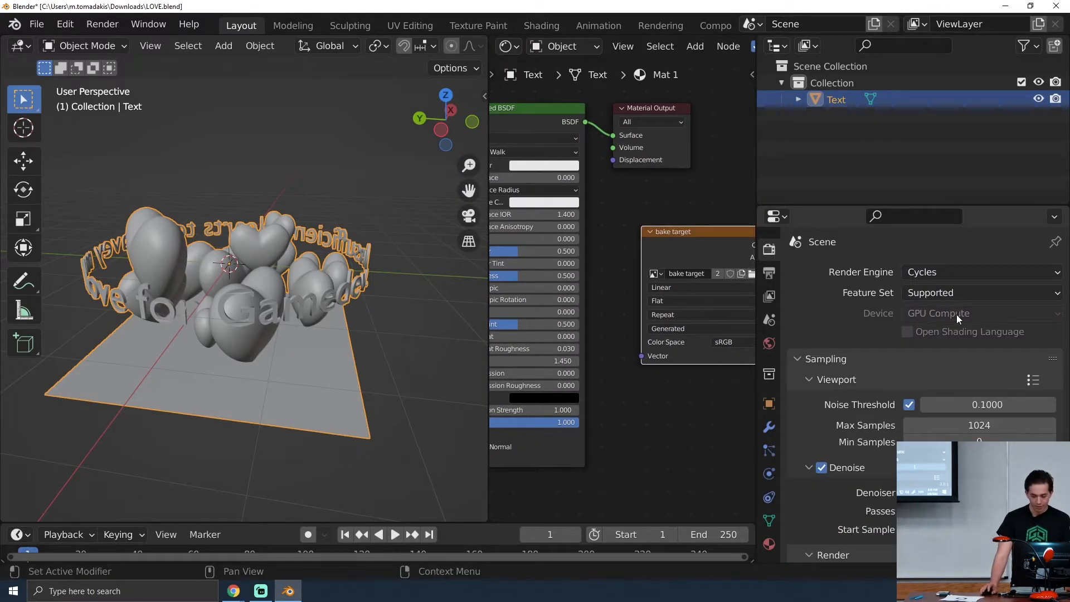
{"action": "left_click", "coordinate": [766, 350]}
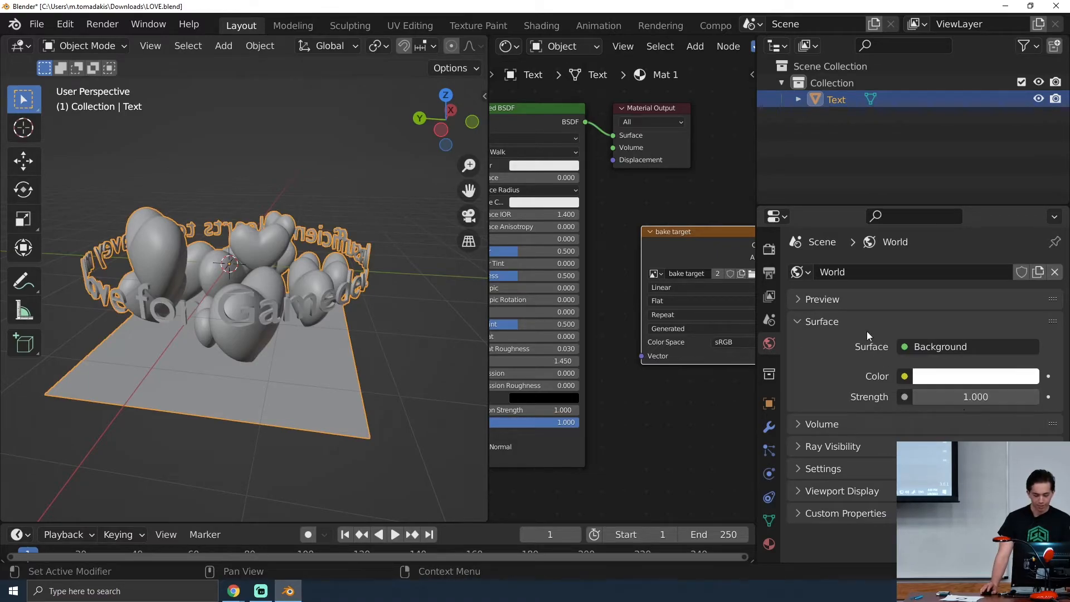
Preview the model in an enlarged viewport with Rendered shading and the world background strength set to 0.
{"action": "left_click_drag", "start_coordinate": [488, 84], "coordinate": [680, 78]}
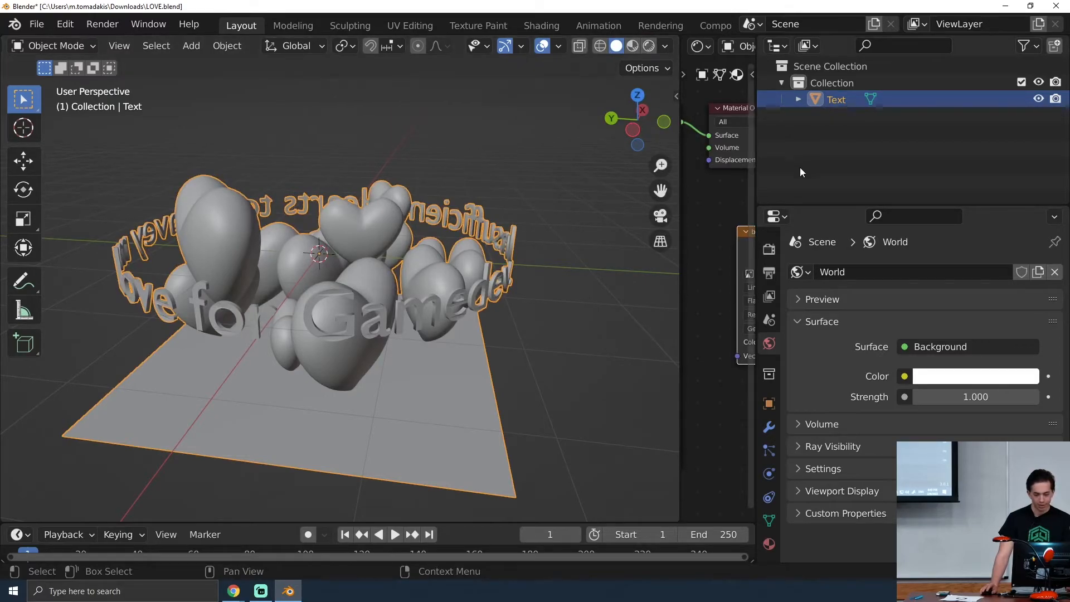
{"action": "left_click", "coordinate": [651, 46]}
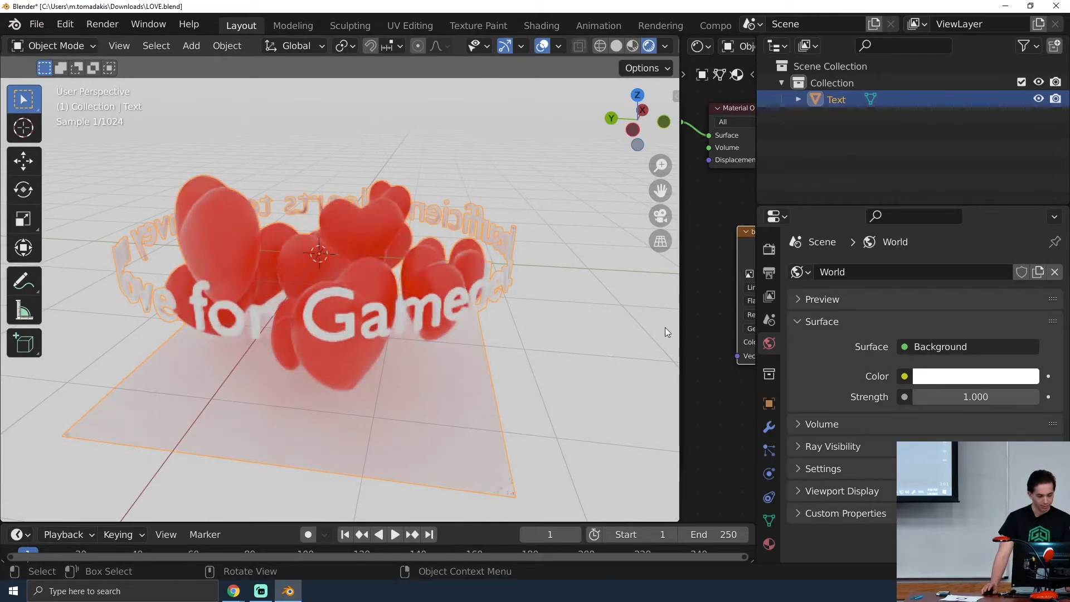
{"action": "left_click", "coordinate": [969, 397]}
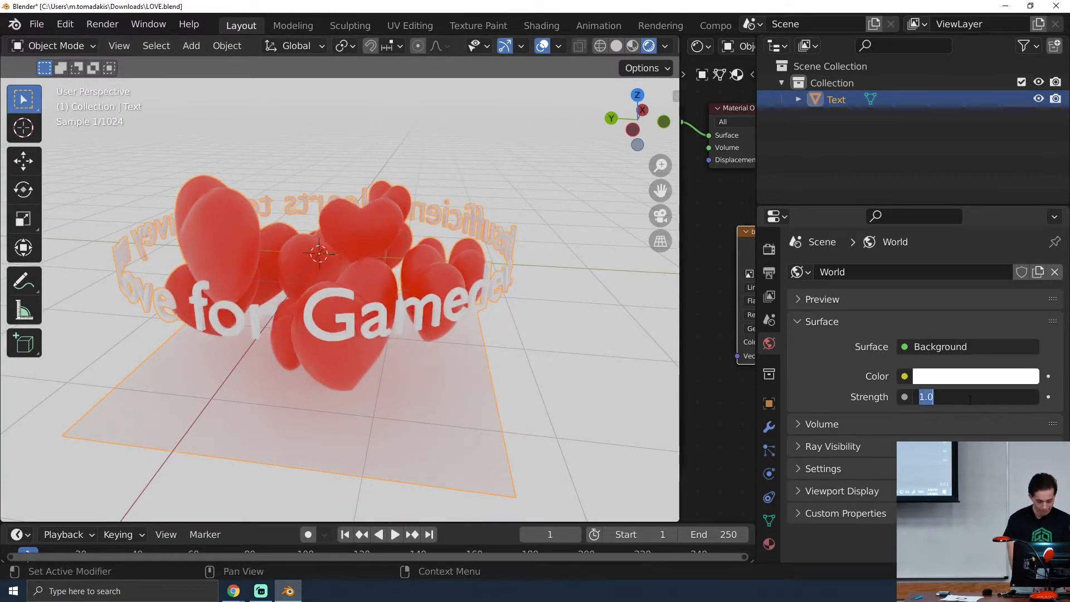
{"action": "type", "text": "0"}
{"action": "key", "text": "Return"}
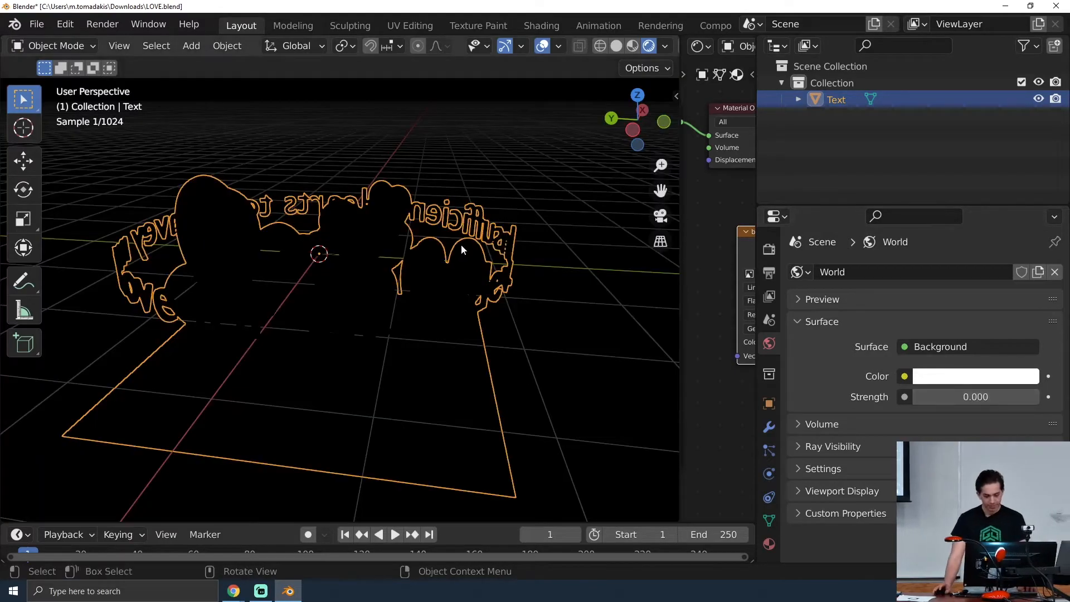
{"action": "middle_click_drag", "start_coordinate": [460, 244], "coordinate": [301, 241]}
Set the world background strength to 0.3 and inspect the rendered model from another angle.
{"action": "left_click", "coordinate": [957, 399]}
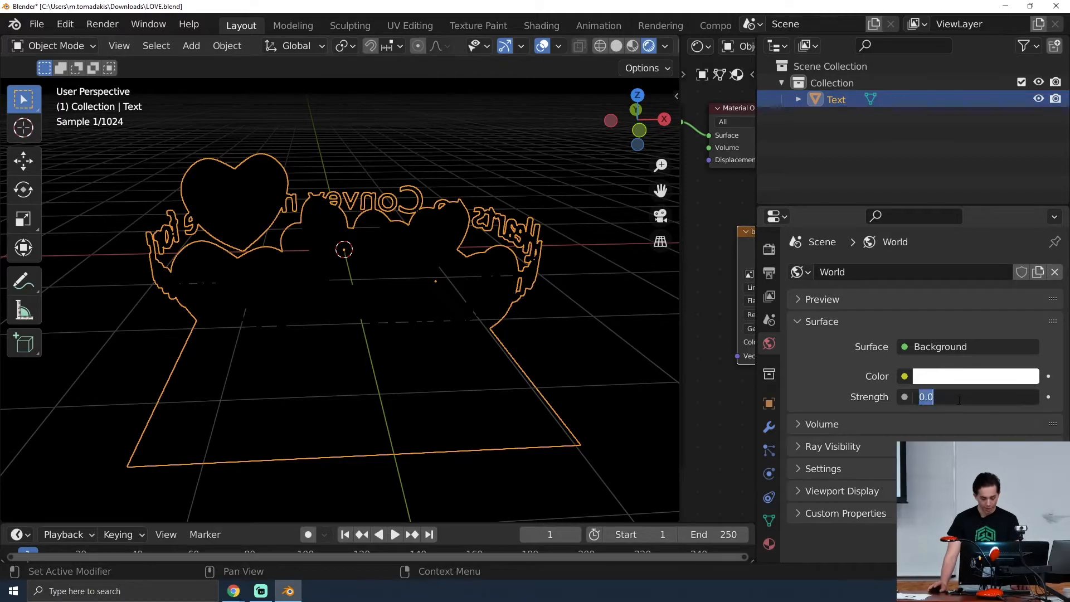
{"action": "type", "text": ".3"}
{"action": "key", "text": "Return"}
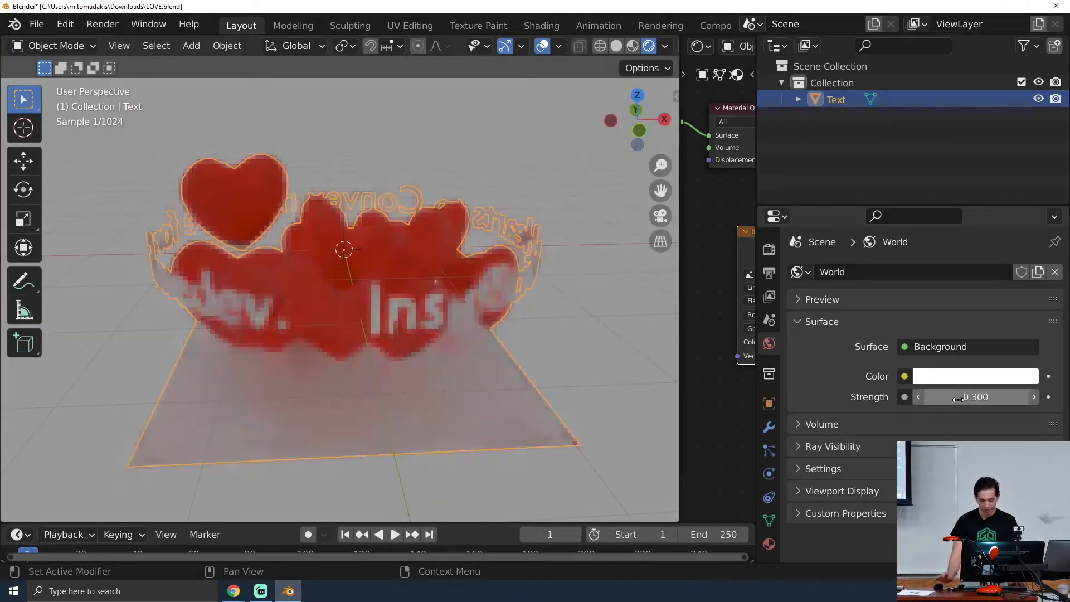
{"action": "middle_click_drag", "start_coordinate": [459, 205], "coordinate": [504, 219]}
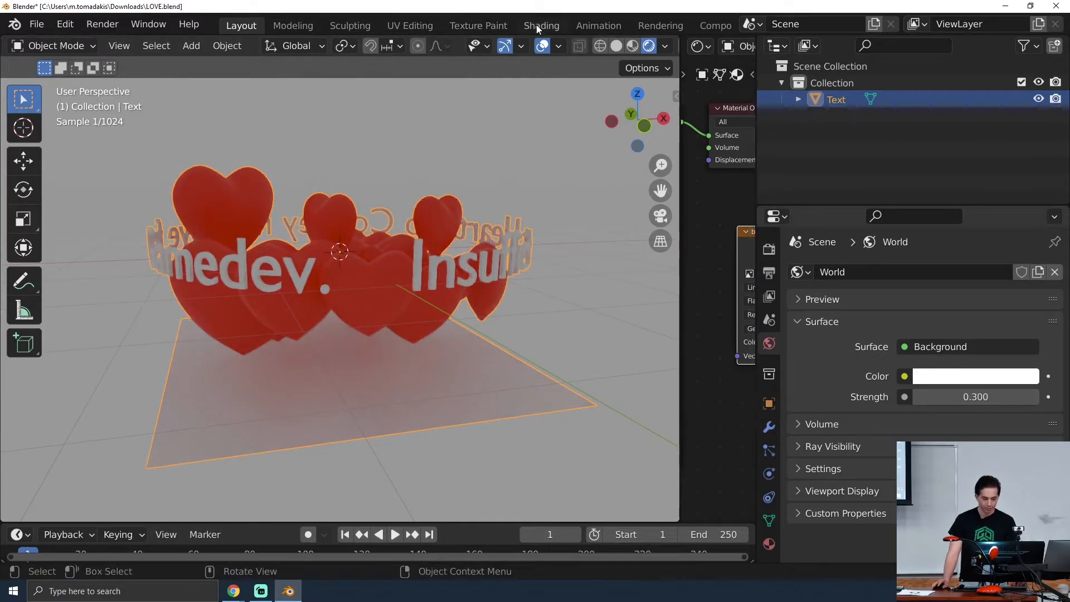
Return the viewport to Solid shading and enlarge the Shader Editor area again.
{"action": "left_click", "coordinate": [624, 49]}
{"action": "middle_click_drag", "start_coordinate": [484, 214], "coordinate": [458, 246]}
{"action": "scroll", "coordinate": [514, 236], "scroll_direction": "down", "scroll_amount": 2}
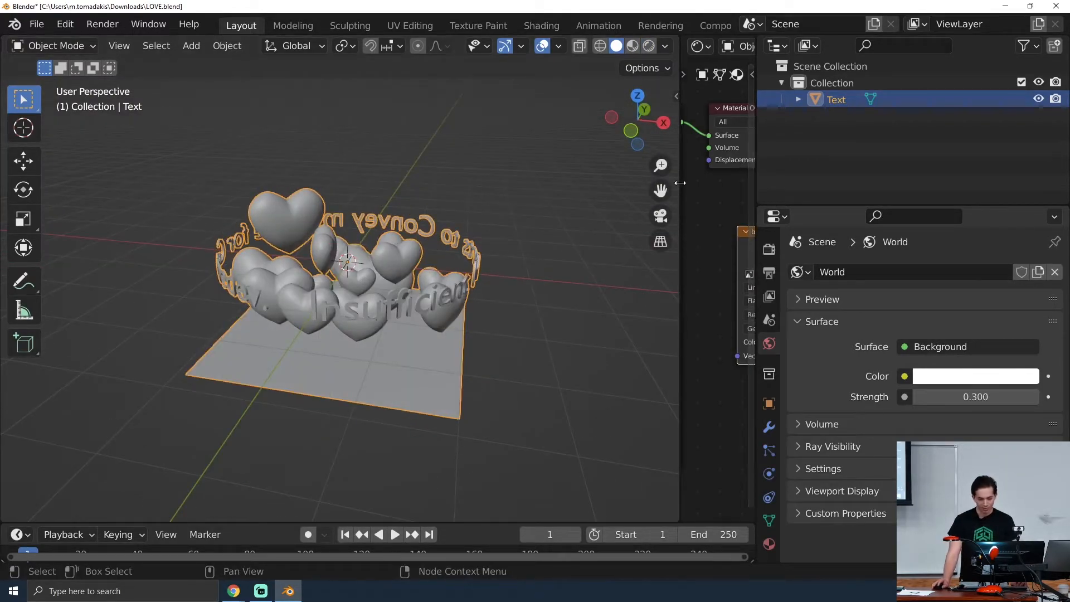
{"action": "left_click_drag", "start_coordinate": [680, 184], "coordinate": [430, 146]}
Switch to the 3D AR Valentine's Day Card presentation in Google Chrome and present it full screen.
{"action": "mouse_move", "coordinate": [234, 590]}
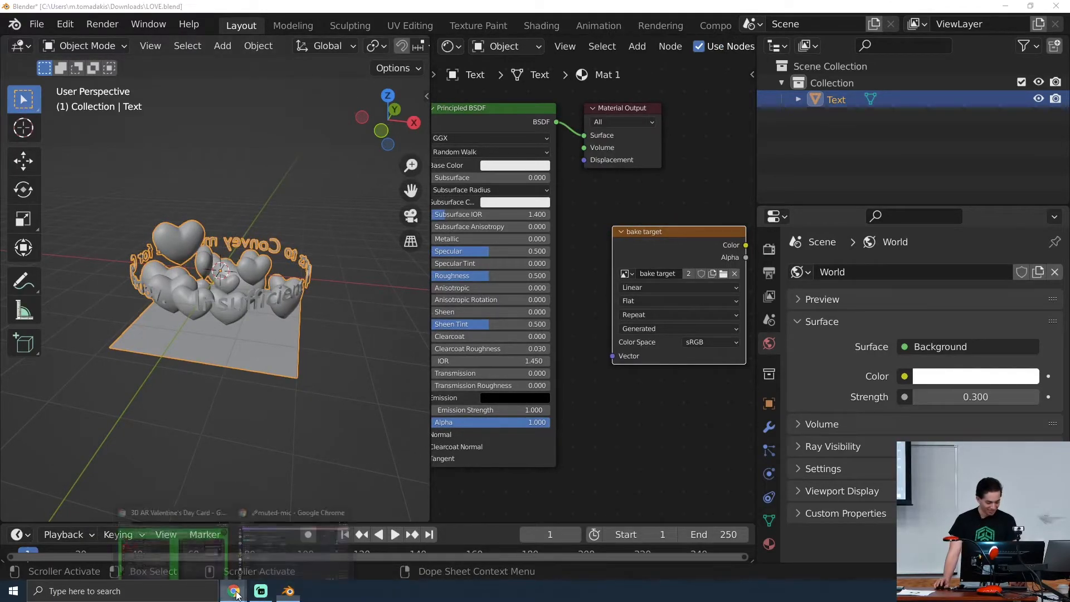
{"action": "left_click", "coordinate": [207, 548]}
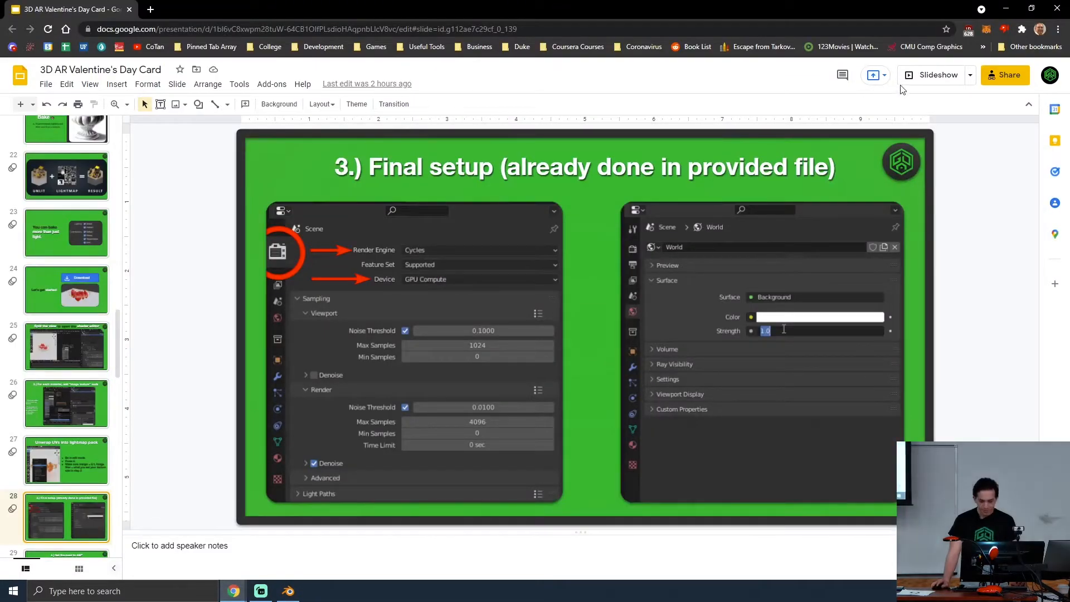
{"action": "key", "text": "F11"}
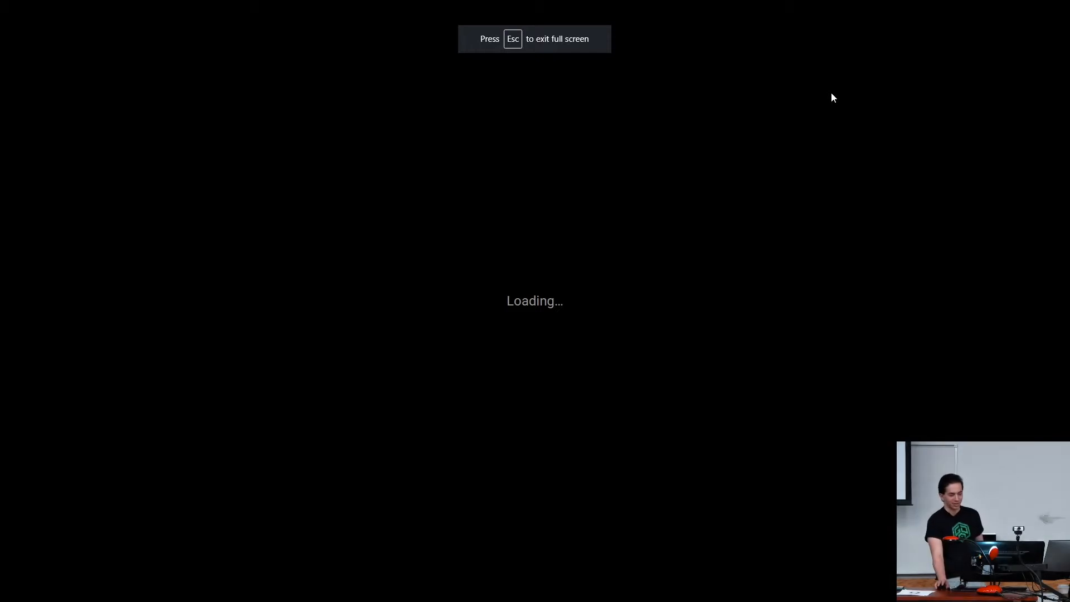
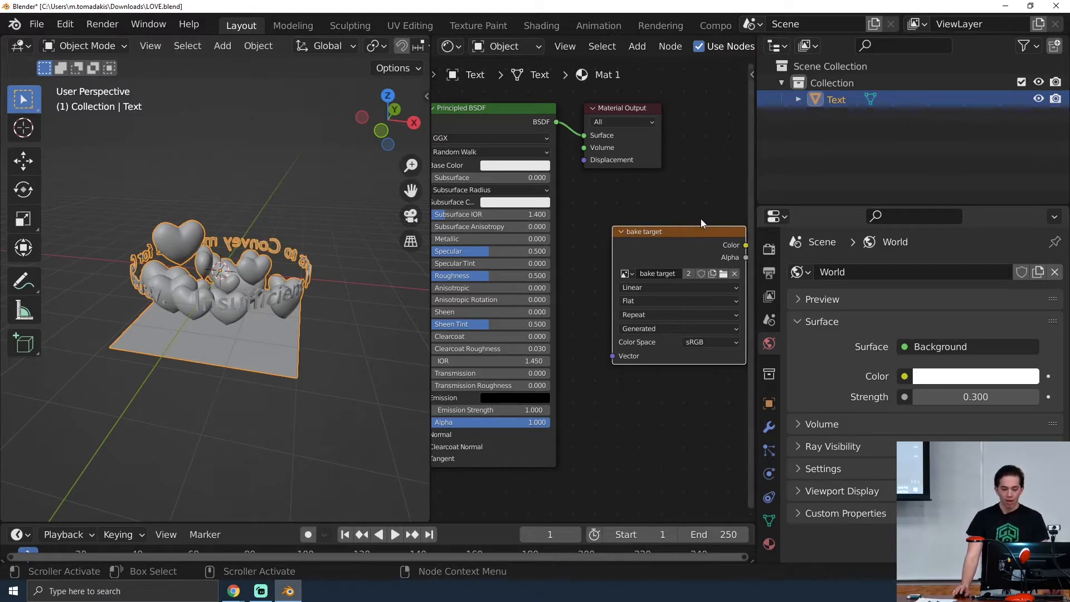
Move Mat 1's bake target image node slightly closer to the Principled BSDF node.
{"action": "left_click_drag", "start_coordinate": [661, 234], "coordinate": [637, 229]}
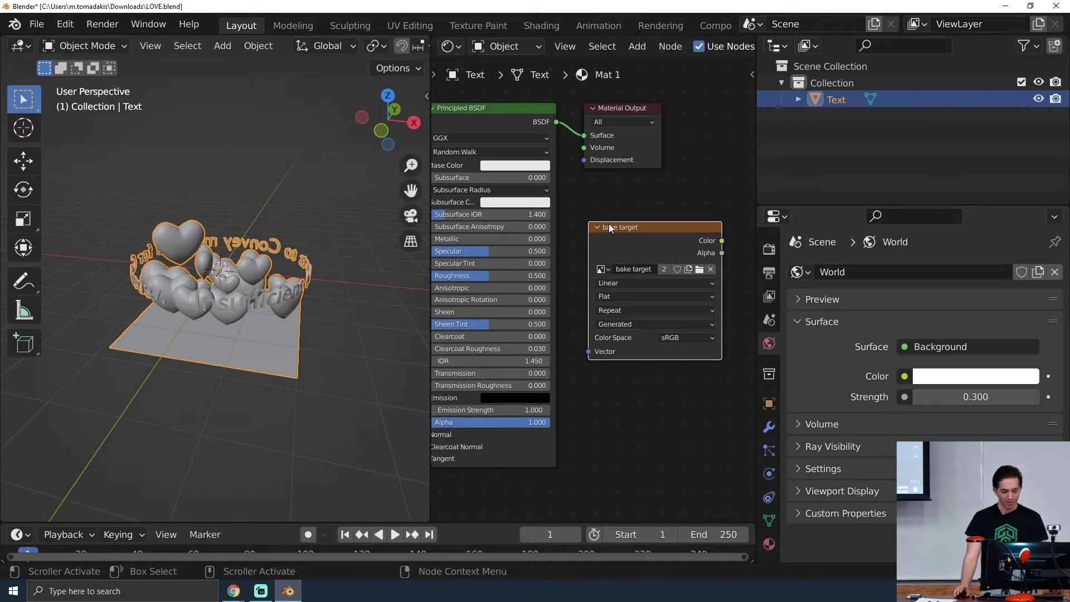
{"action": "scroll", "coordinate": [619, 232], "scroll_direction": "up", "scroll_amount": 1}
{"action": "scroll", "coordinate": [625, 233], "scroll_direction": "down", "scroll_amount": 2}
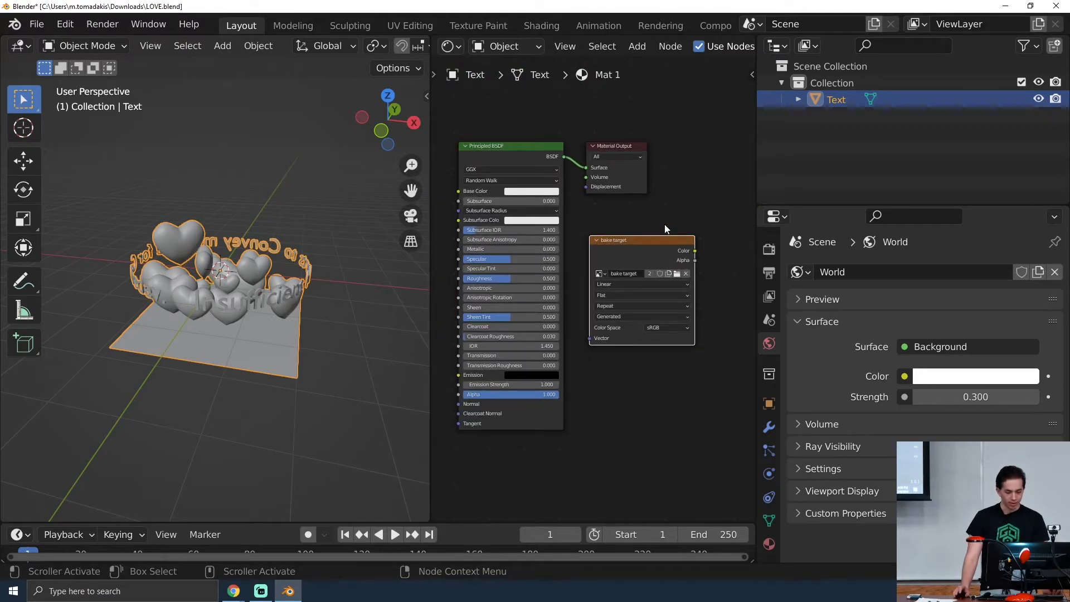
Compare the node setups of Mat 1 and Mat 2, aligning Mat 2's bake target node with its position in Mat 1.
{"action": "left_click", "coordinate": [769, 544]}
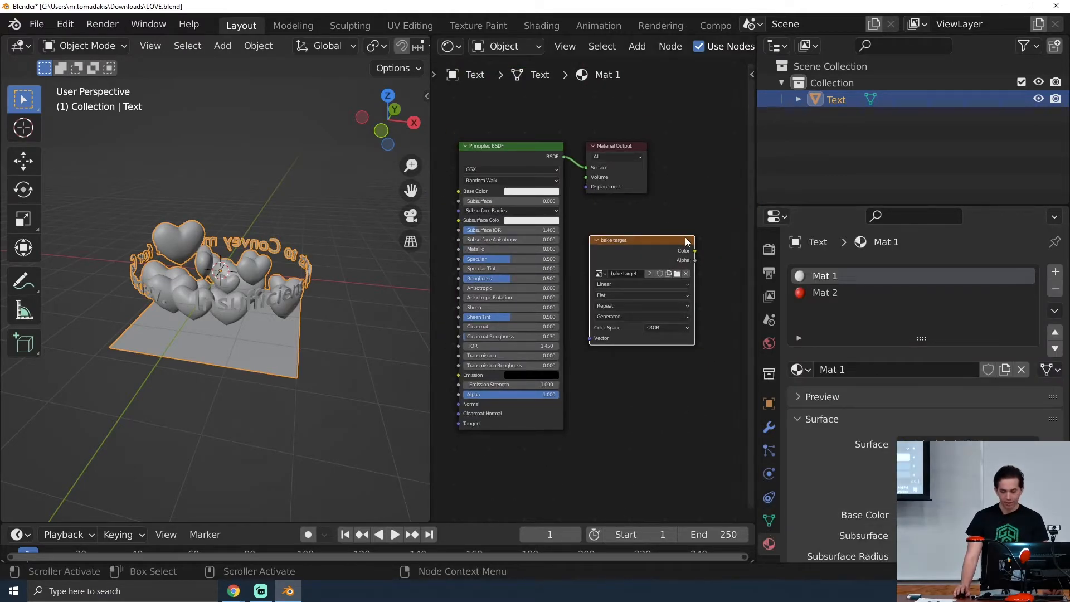
{"action": "left_click", "coordinate": [854, 290]}
{"action": "left_click", "coordinate": [848, 276]}
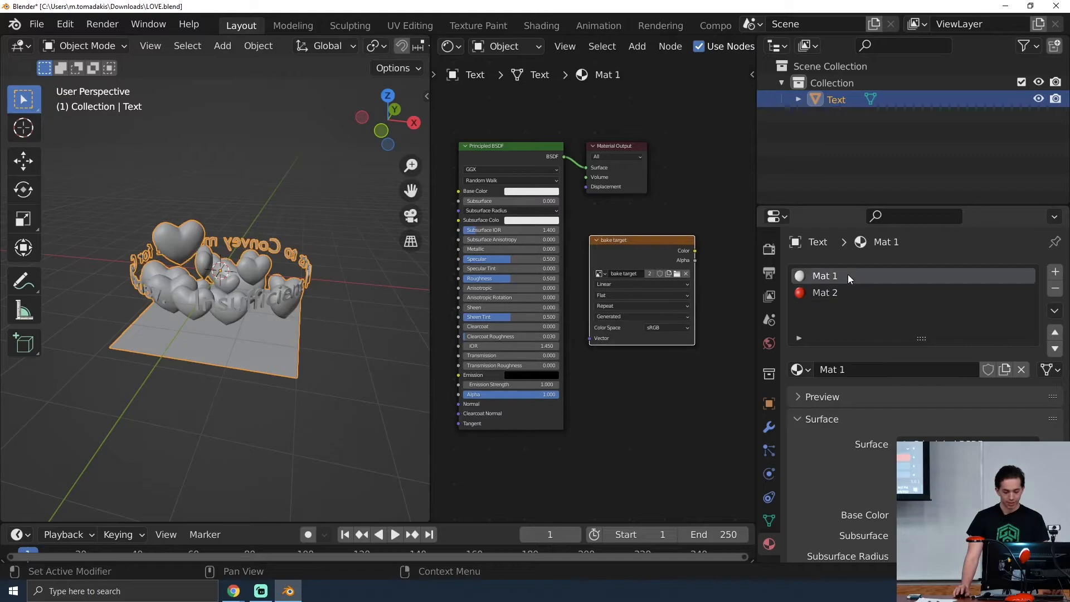
{"action": "left_click", "coordinate": [843, 294]}
{"action": "left_click", "coordinate": [841, 274]}
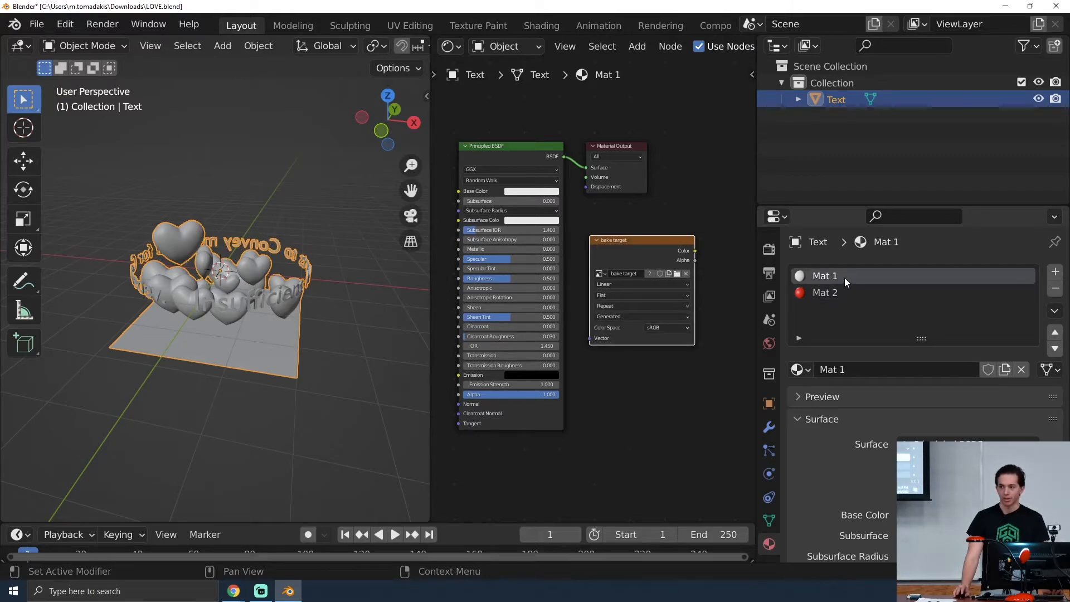
{"action": "left_click", "coordinate": [841, 292]}
{"action": "left_click", "coordinate": [832, 277]}
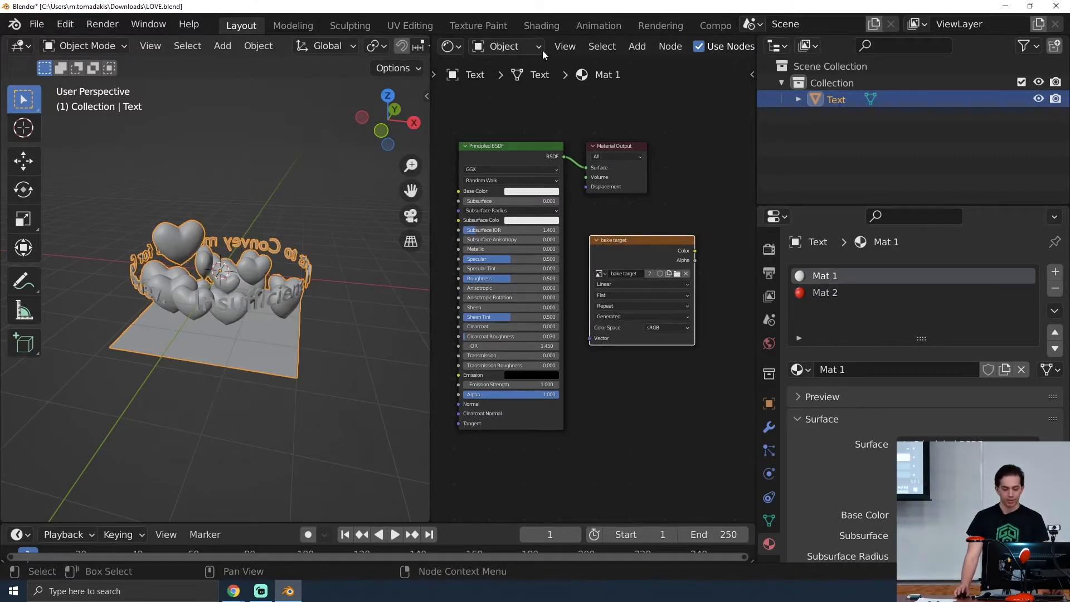
{"action": "left_click", "coordinate": [825, 293]}
{"action": "left_click_drag", "start_coordinate": [658, 253], "coordinate": [648, 252]}
{"action": "left_click", "coordinate": [876, 273]}
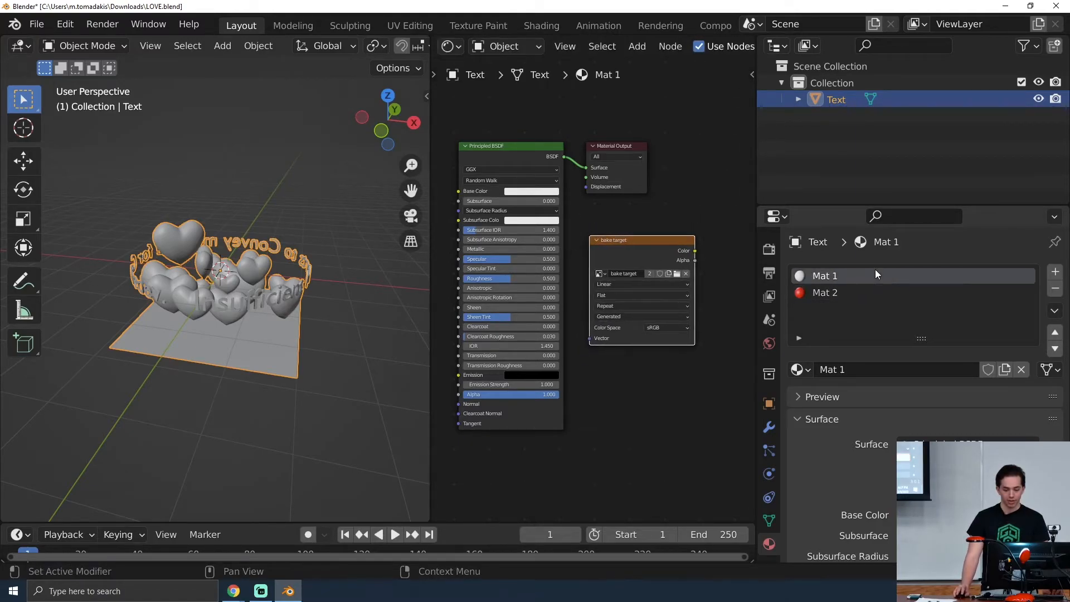
{"action": "left_click", "coordinate": [835, 292]}
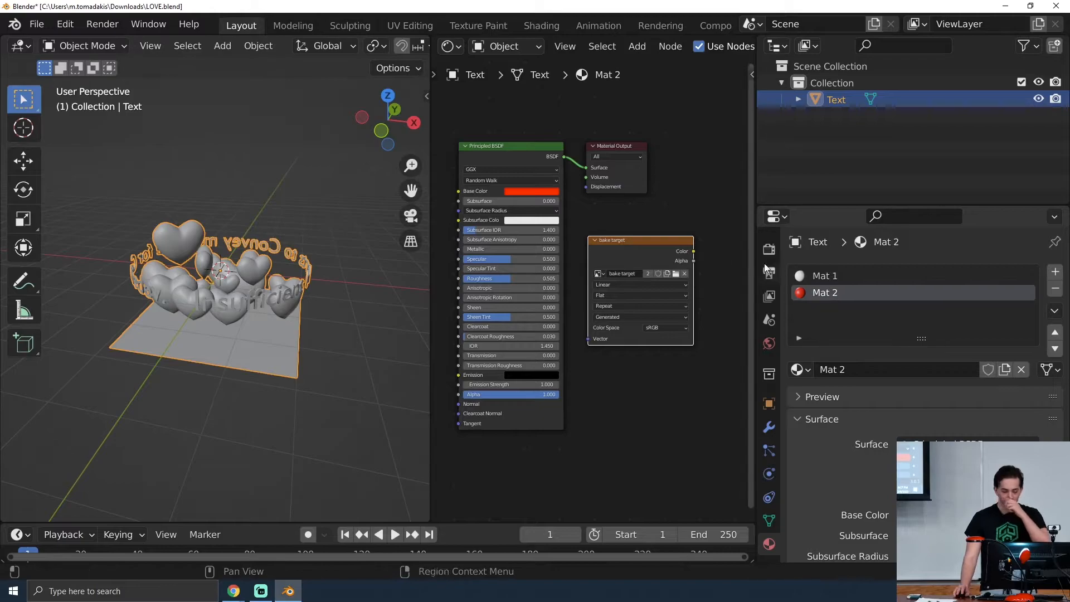
Expand the Bake section of the render settings and select the bake target image in Mat 2's image node.
{"action": "left_click", "coordinate": [771, 251]}
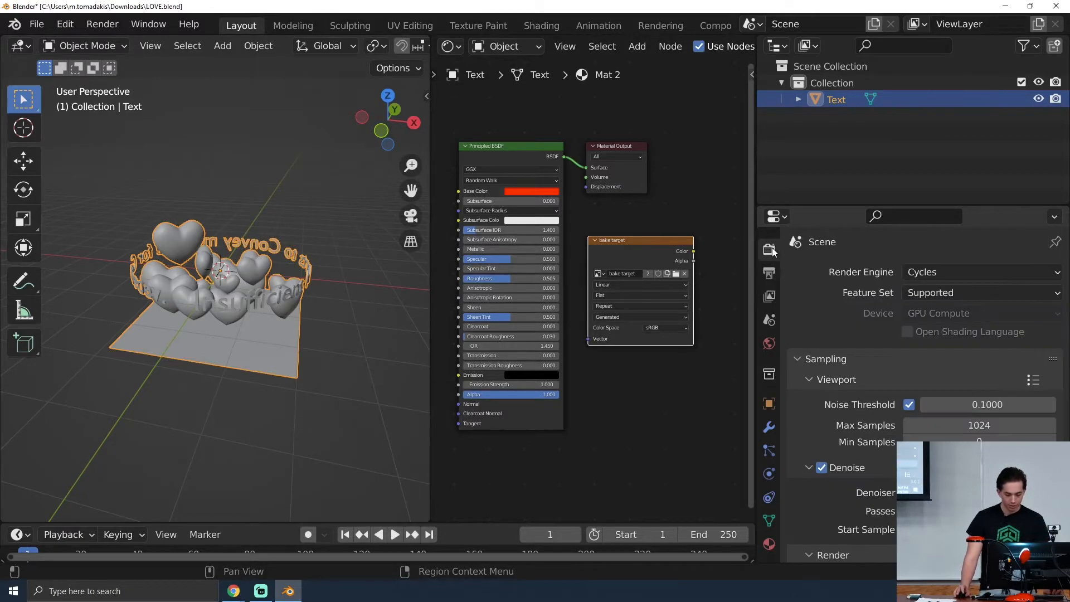
{"action": "scroll", "coordinate": [860, 330], "scroll_direction": "down", "scroll_amount": 10}
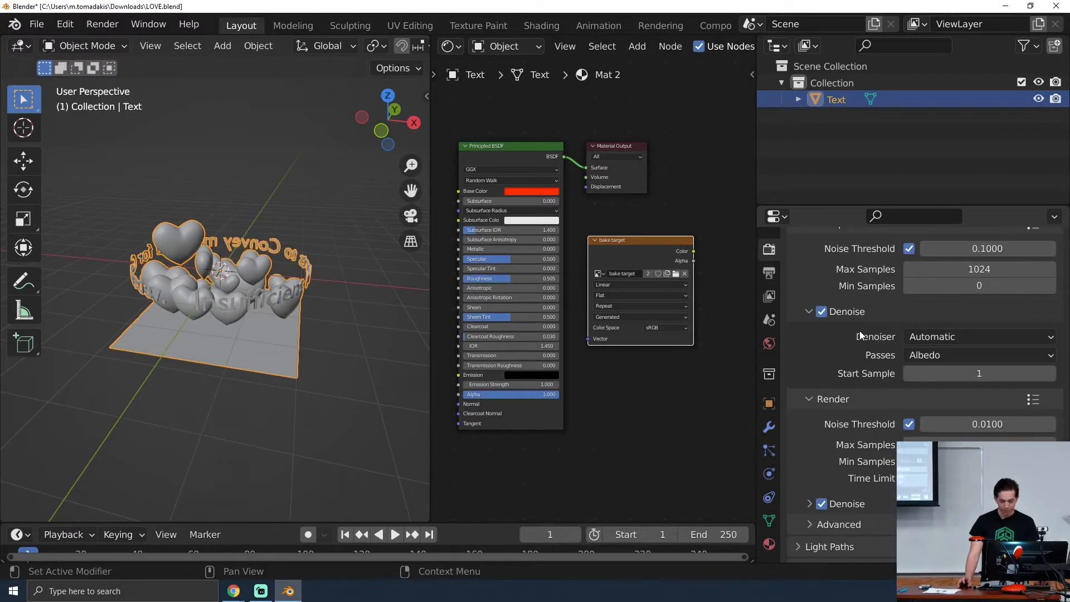
{"action": "left_click", "coordinate": [817, 485]}
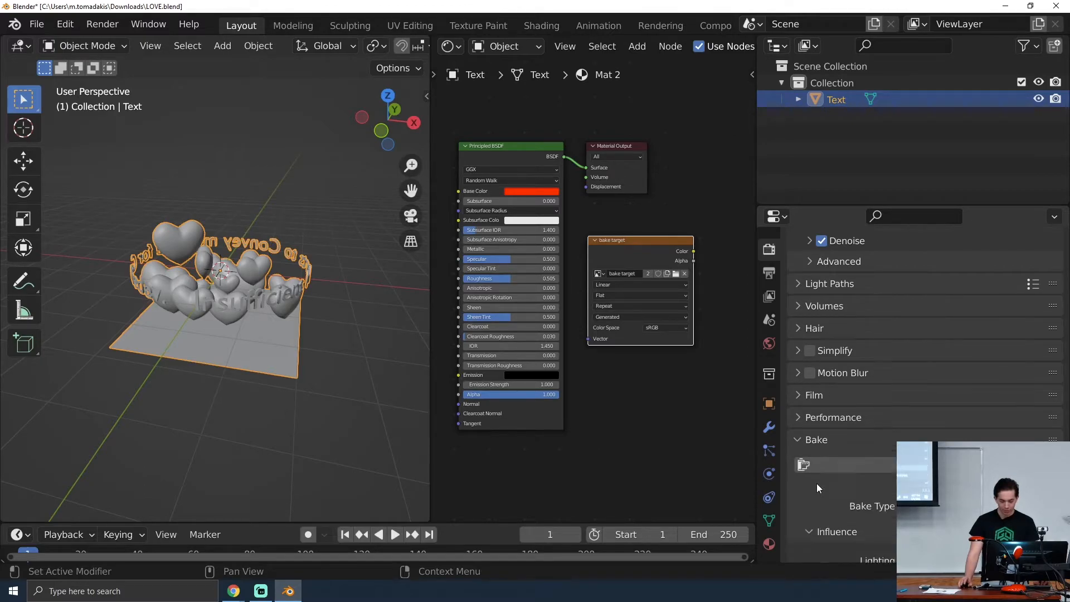
{"action": "scroll", "coordinate": [831, 459], "scroll_direction": "down", "scroll_amount": 8}
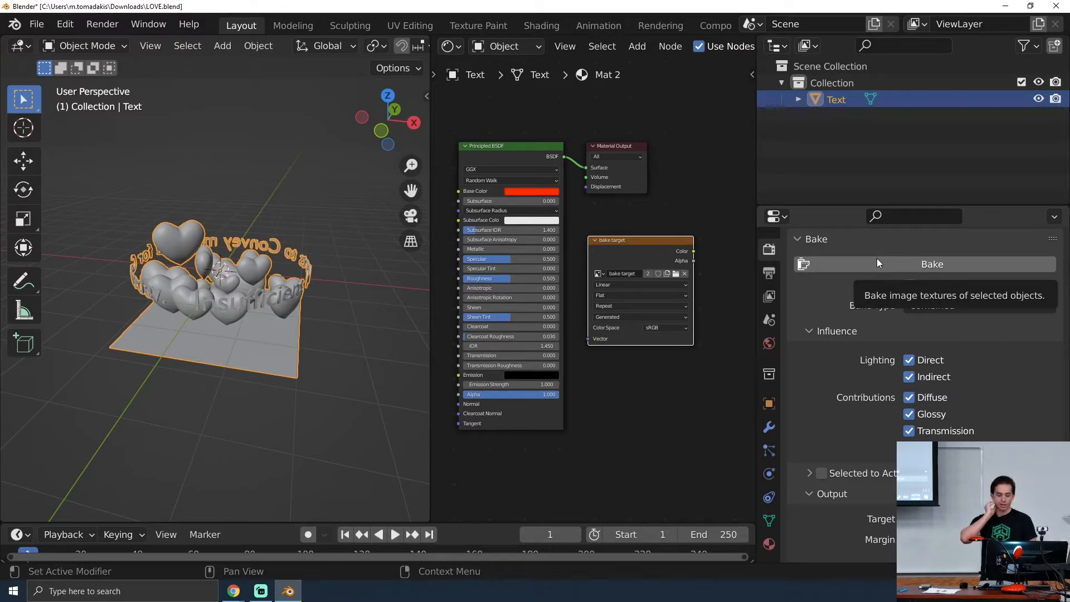
{"action": "left_click", "coordinate": [598, 274]}
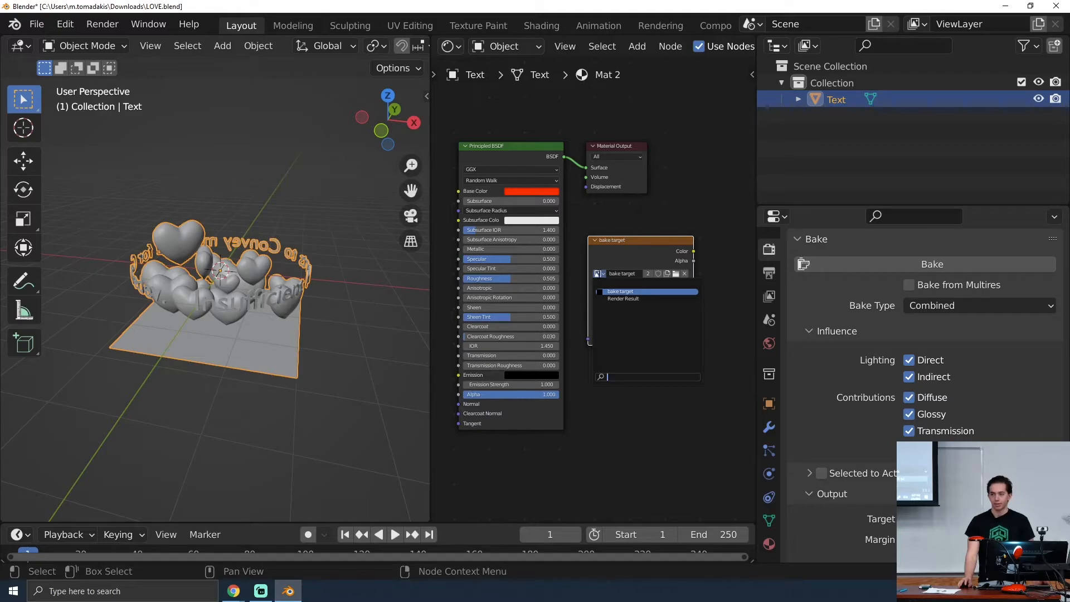
{"action": "left_click", "coordinate": [620, 292]}
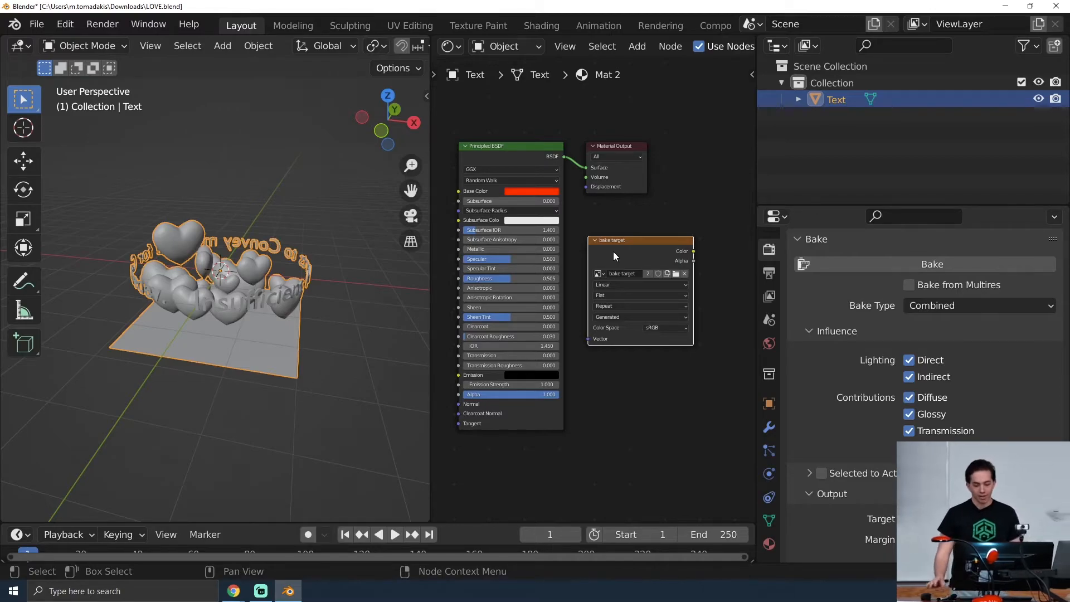
Collapse the Viewport sampling settings so that the Render sampling values are in view.
{"action": "scroll", "coordinate": [1021, 391], "scroll_direction": "up", "scroll_amount": 5}
{"action": "scroll", "coordinate": [1021, 390], "scroll_direction": "up", "scroll_amount": 10}
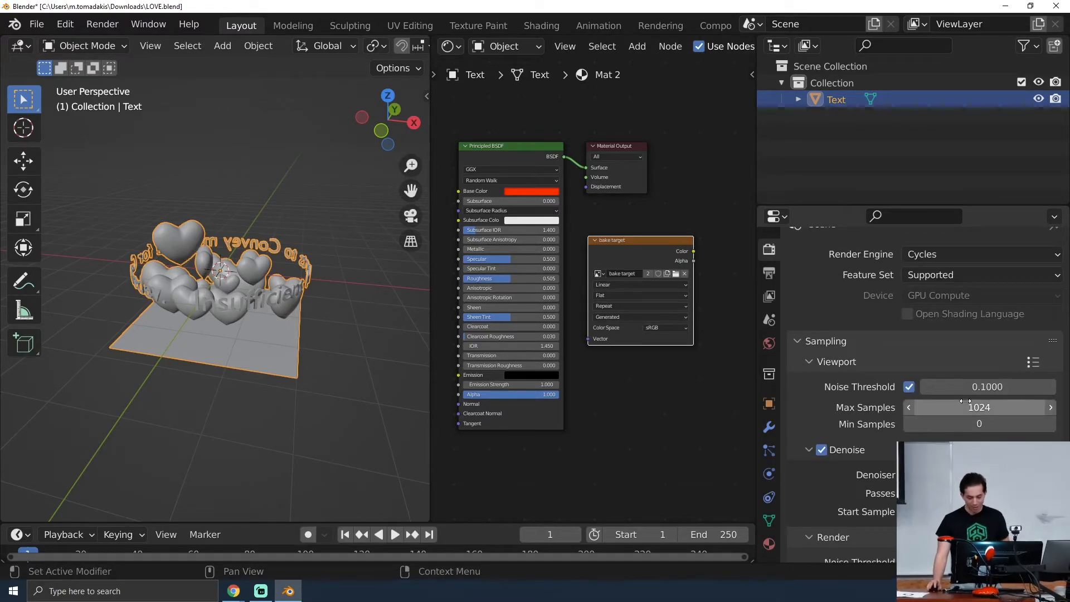
{"action": "left_click", "coordinate": [818, 360]}
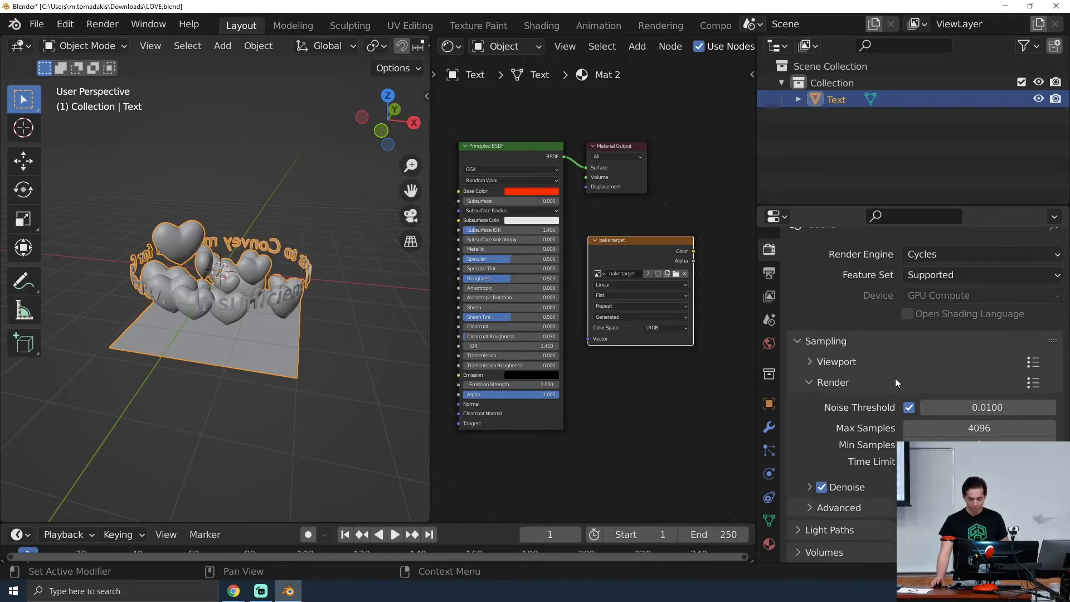
{"action": "left_click", "coordinate": [982, 429]}
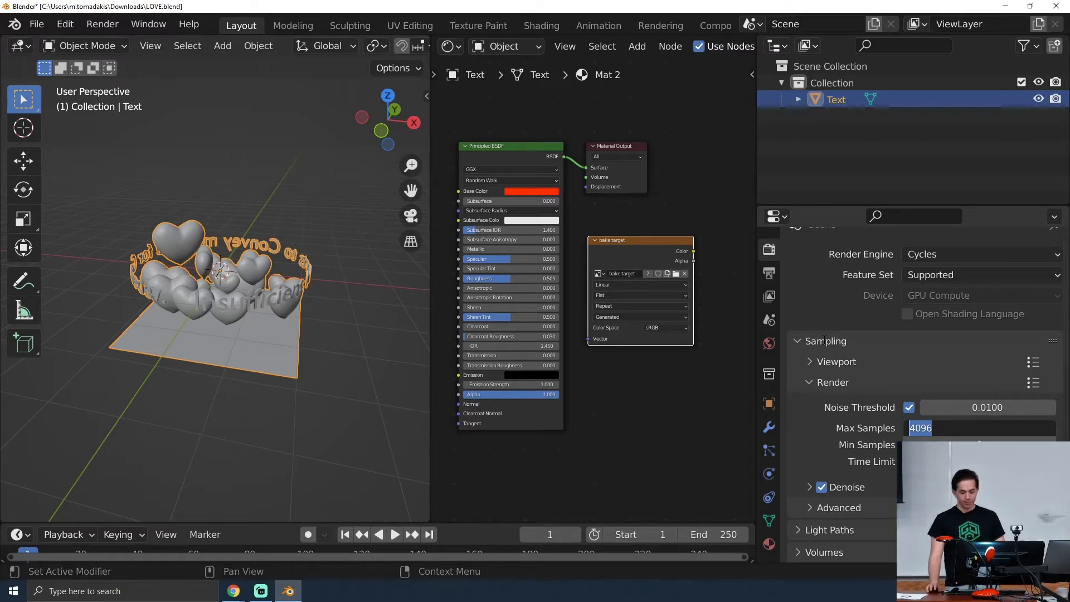
{"action": "key", "text": "Return"}
{"action": "scroll", "coordinate": [824, 339], "scroll_direction": "up", "scroll_amount": 1}
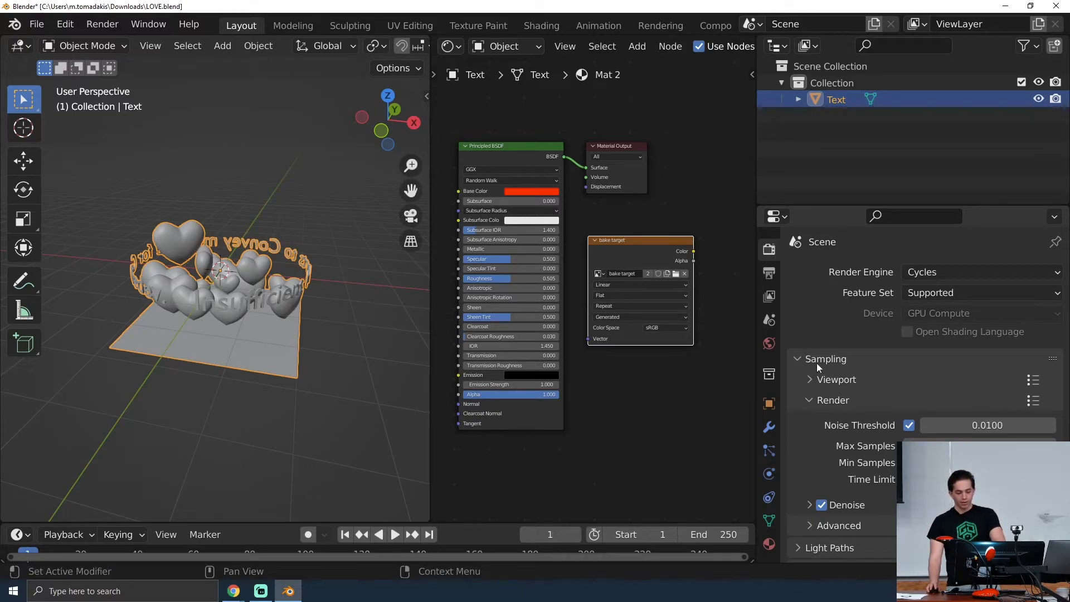
{"action": "scroll", "coordinate": [813, 363], "scroll_direction": "down", "scroll_amount": 1}
{"action": "scroll", "coordinate": [814, 345], "scroll_direction": "down", "scroll_amount": 1}
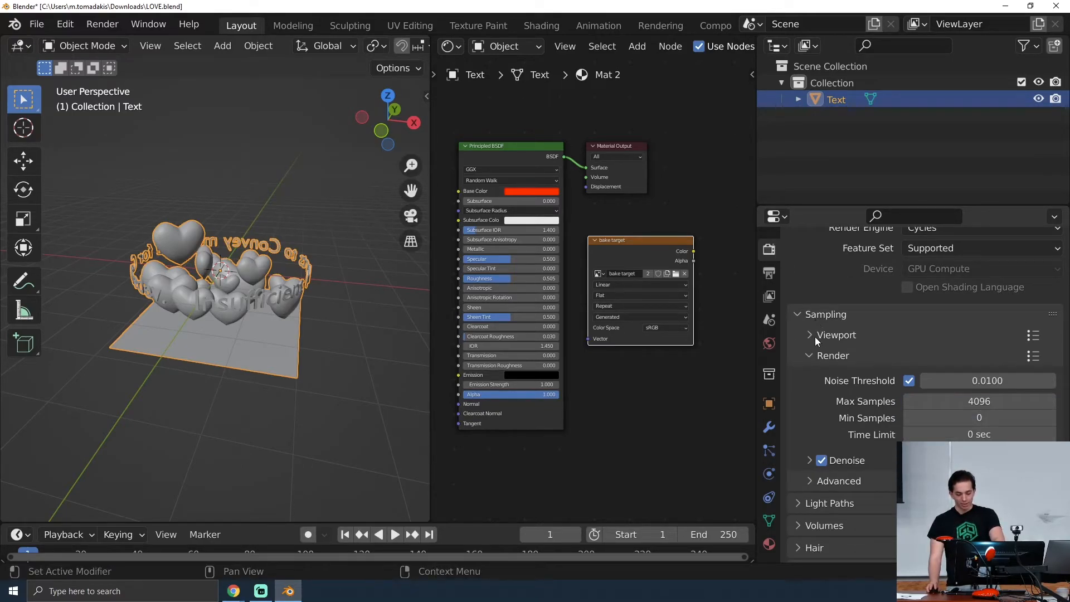
{"action": "left_click", "coordinate": [810, 335]}
{"action": "left_click", "coordinate": [809, 336]}
{"action": "left_click", "coordinate": [808, 336]}
{"action": "left_click", "coordinate": [808, 336]}
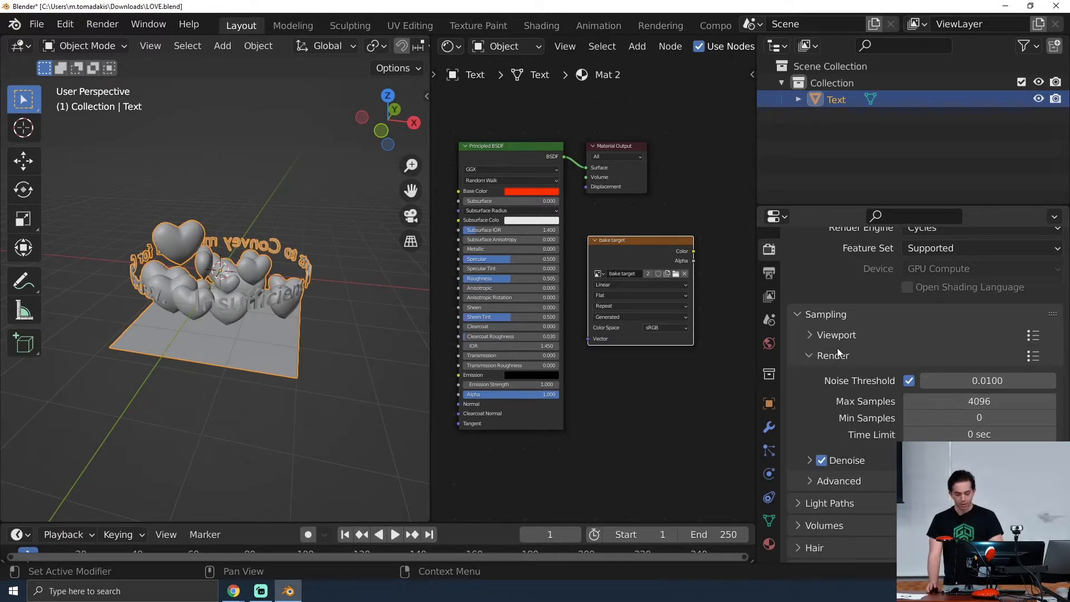
Set the maximum samples for Render sampling to 200.
{"action": "left_click", "coordinate": [952, 402]}
{"action": "type", "text": "200"}
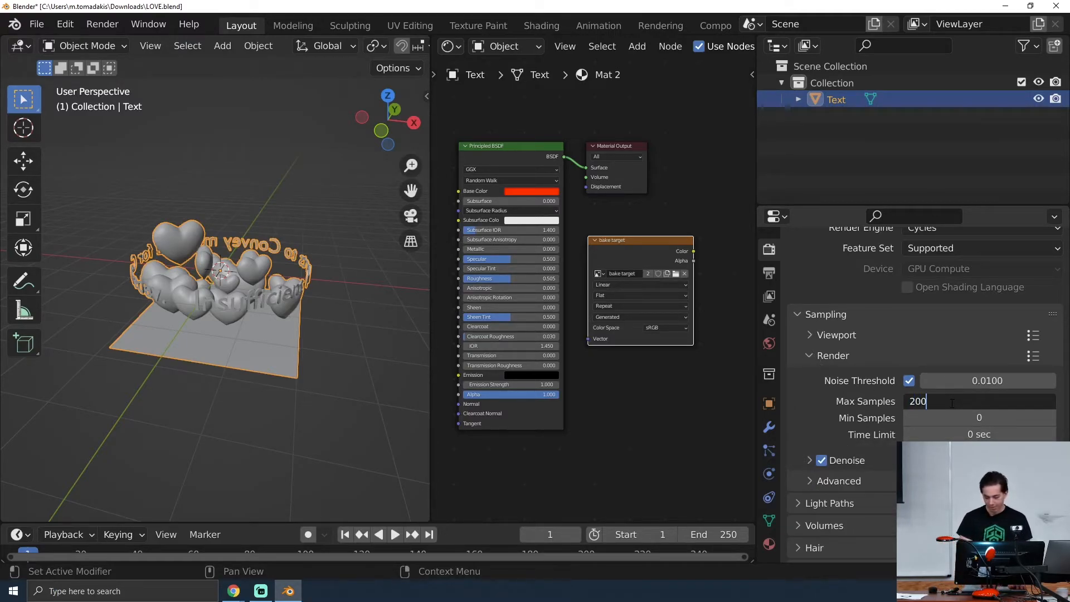
{"action": "key", "text": "Return"}
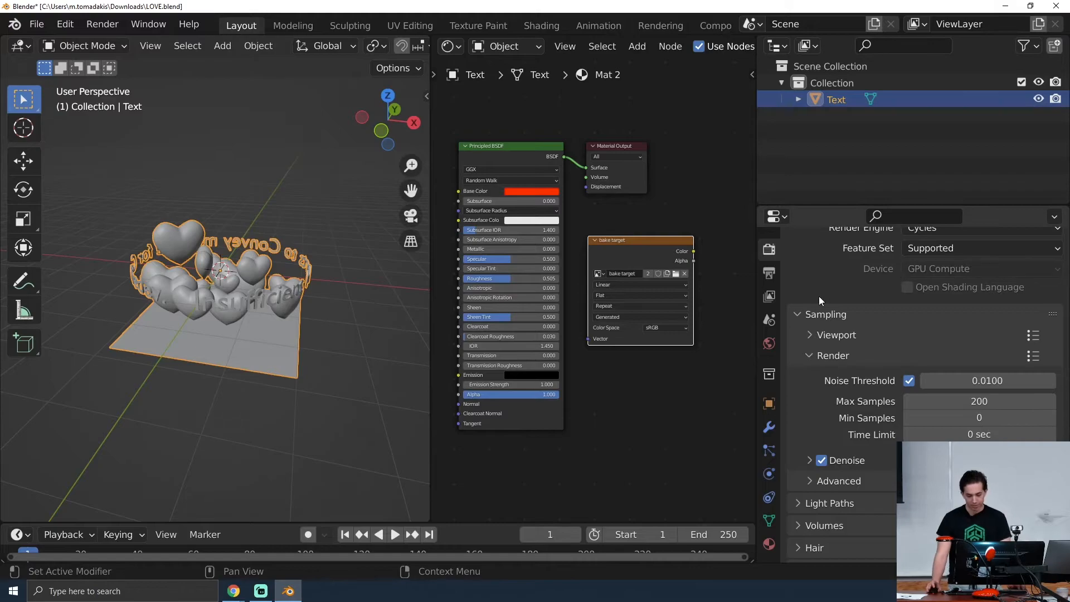
Review the available render engines and the Viewport and Render sampling settings before baking.
{"action": "scroll", "coordinate": [878, 284], "scroll_direction": "up", "scroll_amount": 2}
{"action": "scroll", "coordinate": [884, 352], "scroll_direction": "down", "scroll_amount": 10}
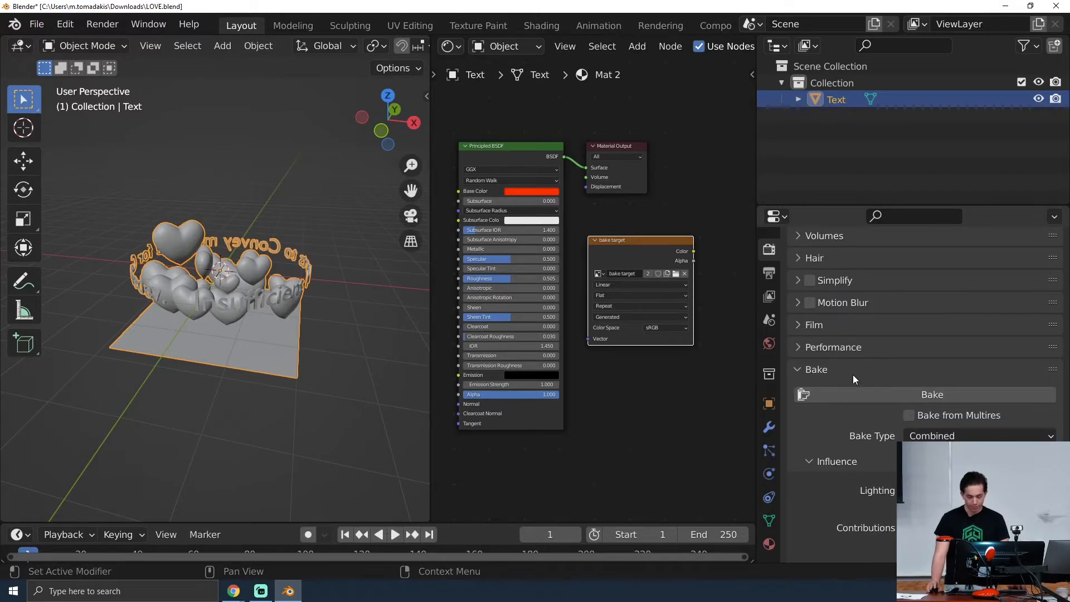
{"action": "scroll", "coordinate": [875, 340], "scroll_direction": "up", "scroll_amount": 7}
{"action": "scroll", "coordinate": [875, 345], "scroll_direction": "up", "scroll_amount": 3}
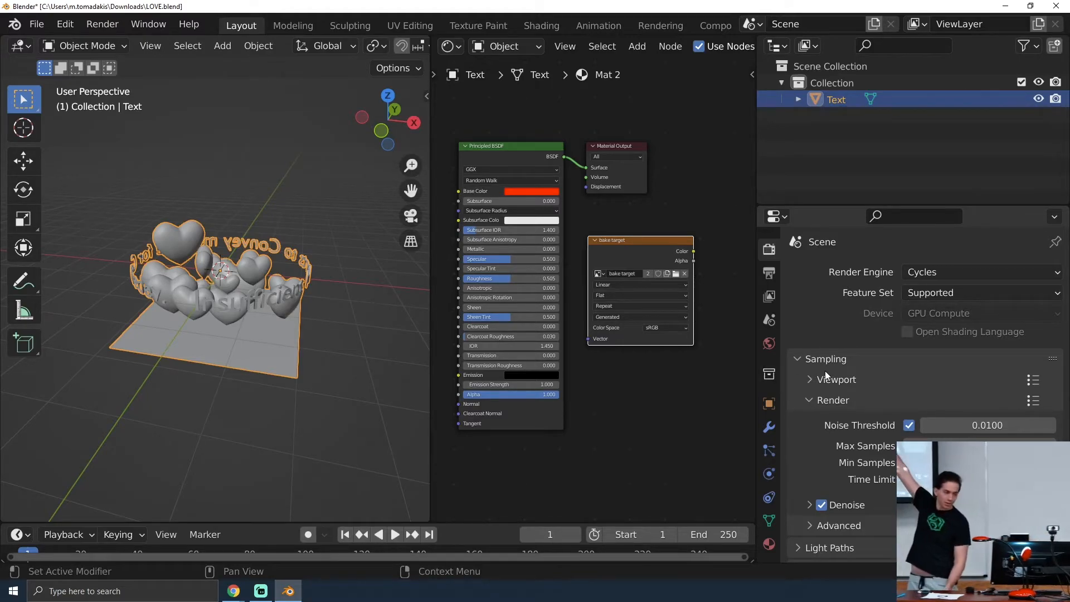
{"action": "left_click", "coordinate": [933, 272]}
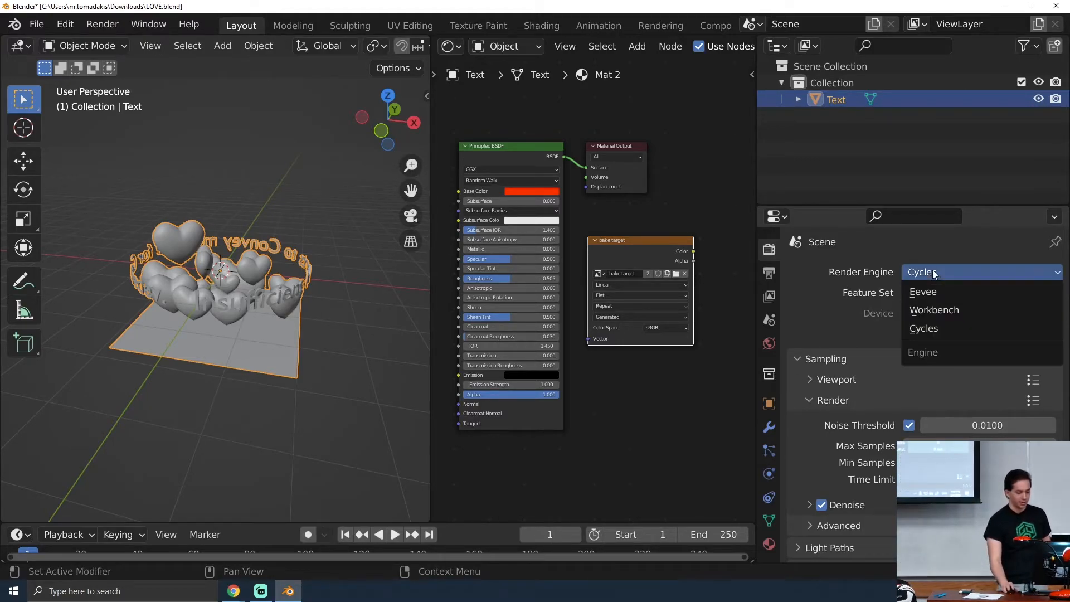
{"action": "left_click", "coordinate": [813, 382]}
{"action": "scroll", "coordinate": [820, 383], "scroll_direction": "down", "scroll_amount": 3}
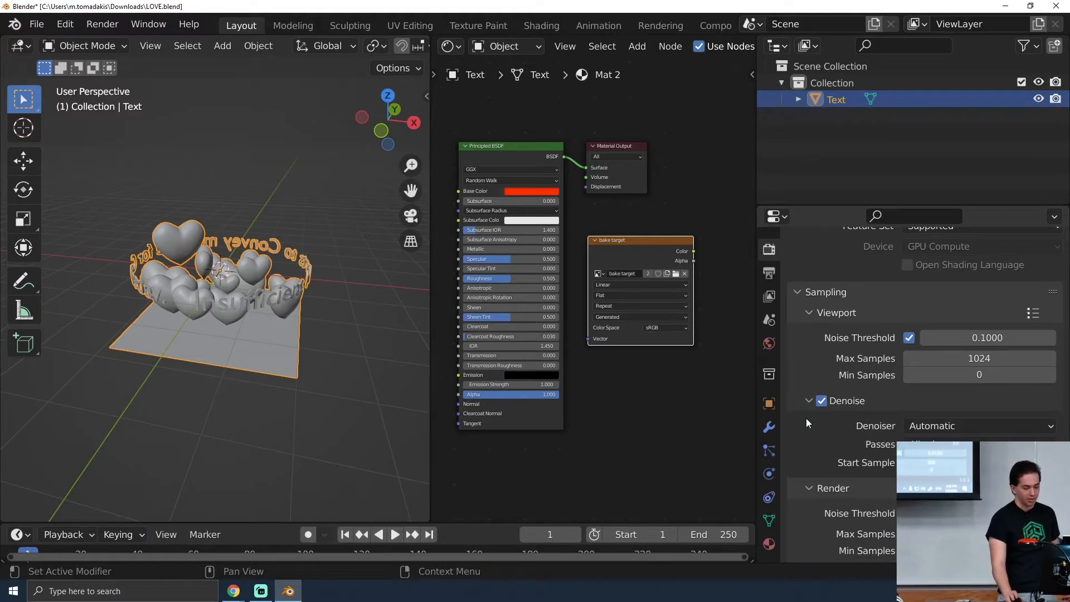
{"action": "left_click", "coordinate": [816, 311]}
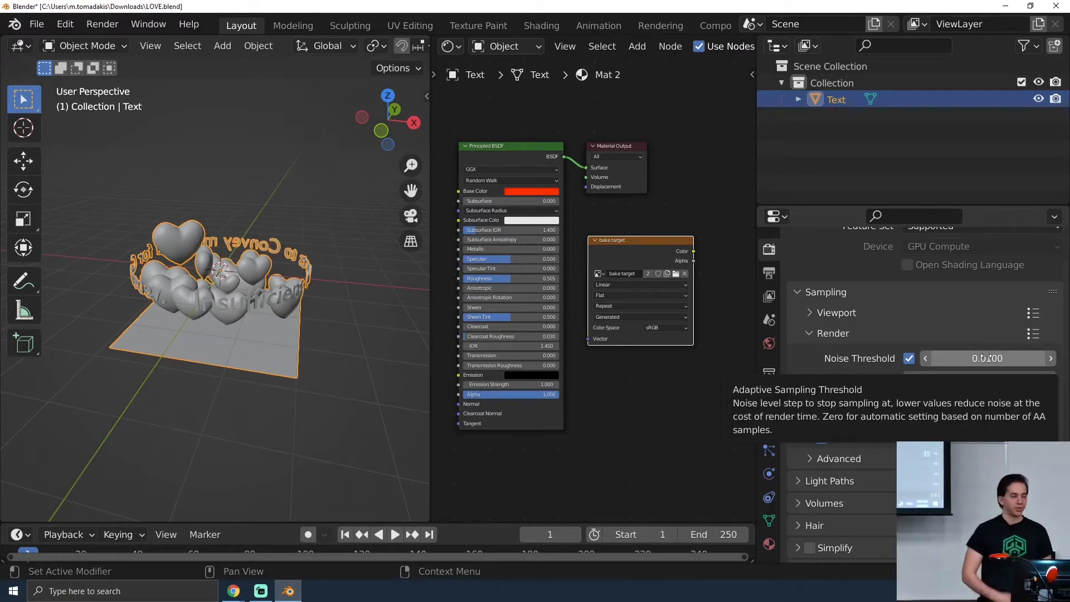
{"action": "scroll", "coordinate": [969, 293], "scroll_direction": "up", "scroll_amount": 3}
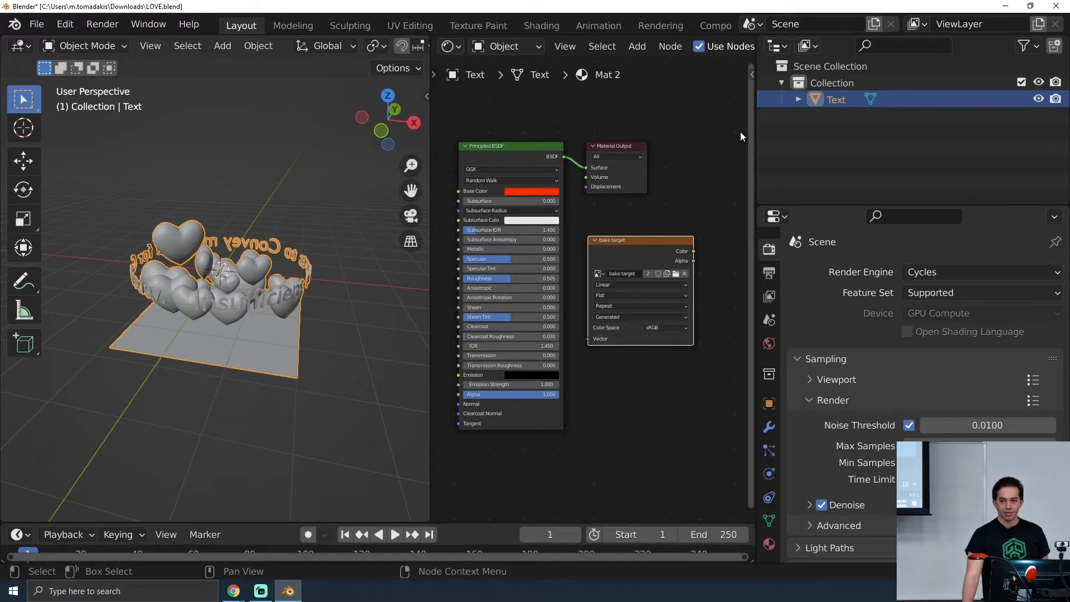
Start baking the selected Text object to the bake target image.
{"action": "scroll", "coordinate": [894, 348], "scroll_direction": "down", "scroll_amount": 3}
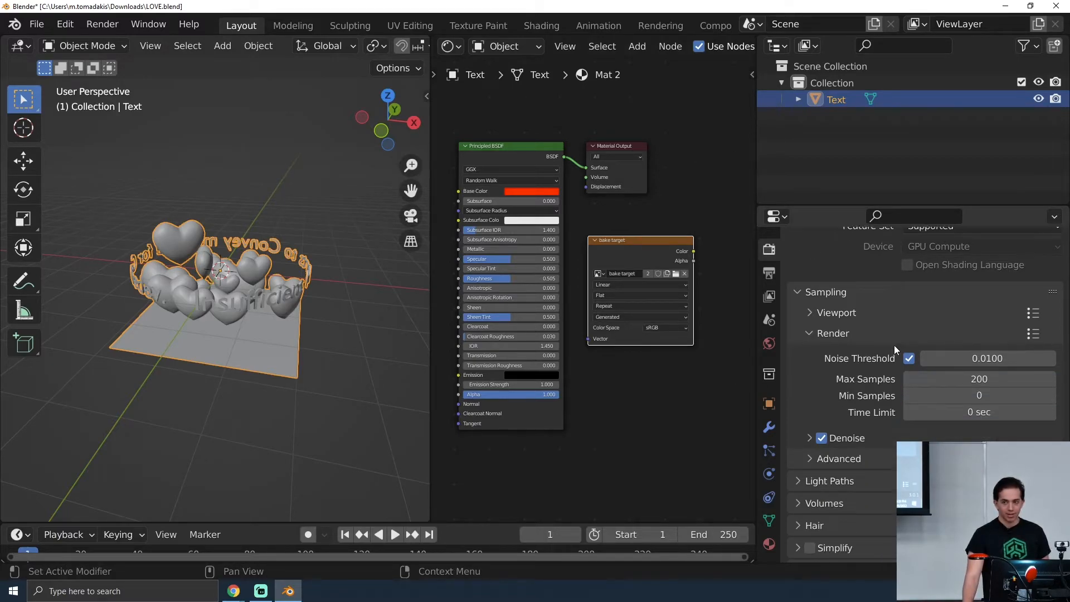
{"action": "scroll", "coordinate": [894, 345], "scroll_direction": "down", "scroll_amount": 10}
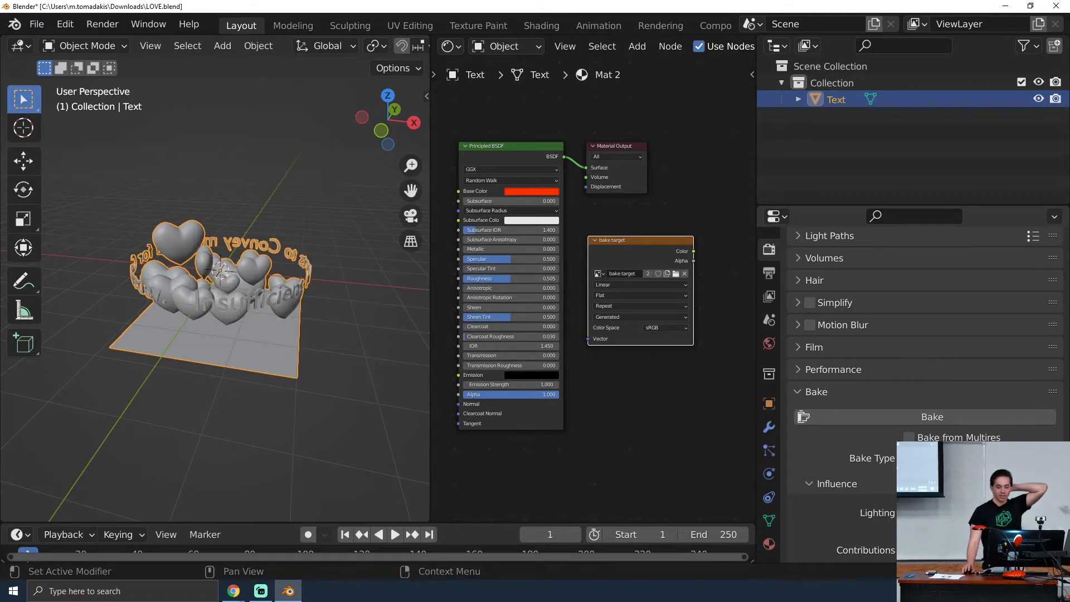
{"action": "left_click", "coordinate": [906, 418]}
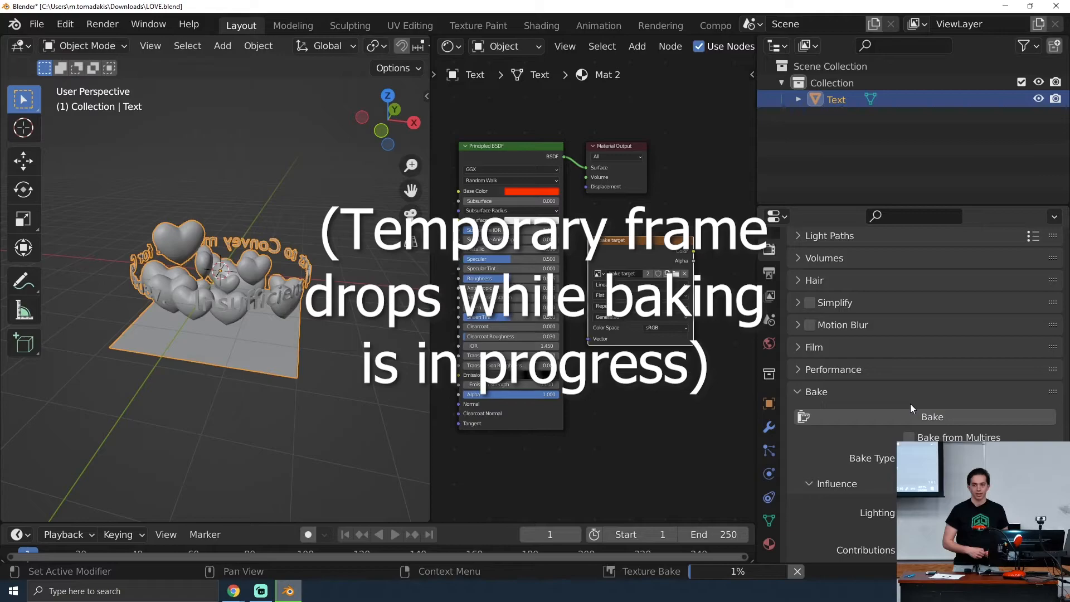
Check the bake's progress and examine the finished bake target image in the image editor.
{"action": "mouse_move", "coordinate": [733, 573]}
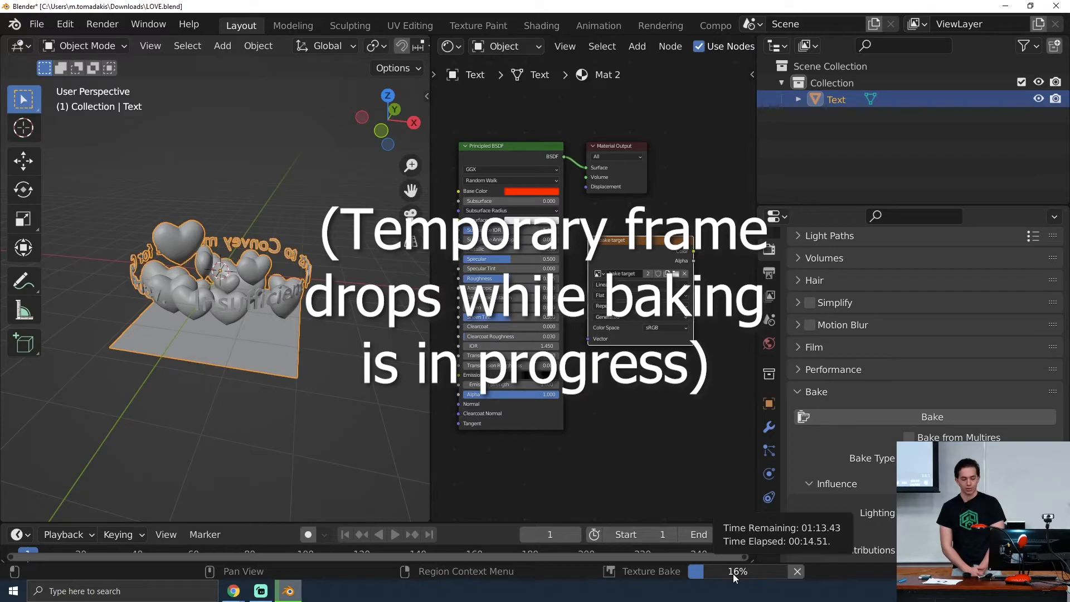
{"action": "left_click", "coordinate": [36, 24]}
{"action": "mouse_move", "coordinate": [106, 111]}
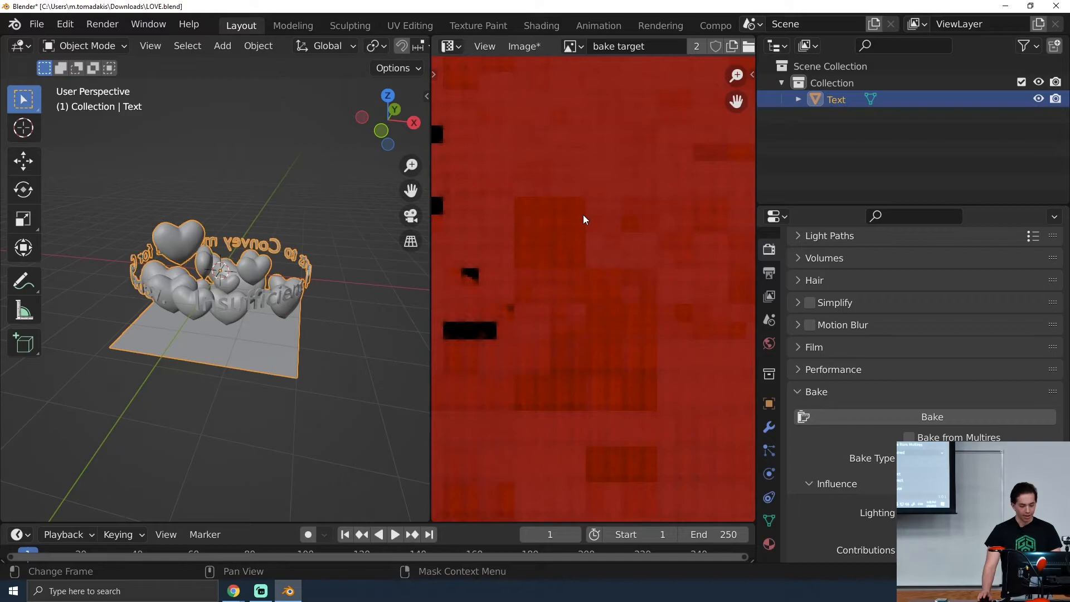
{"action": "scroll", "coordinate": [583, 215], "scroll_direction": "down", "scroll_amount": 5}
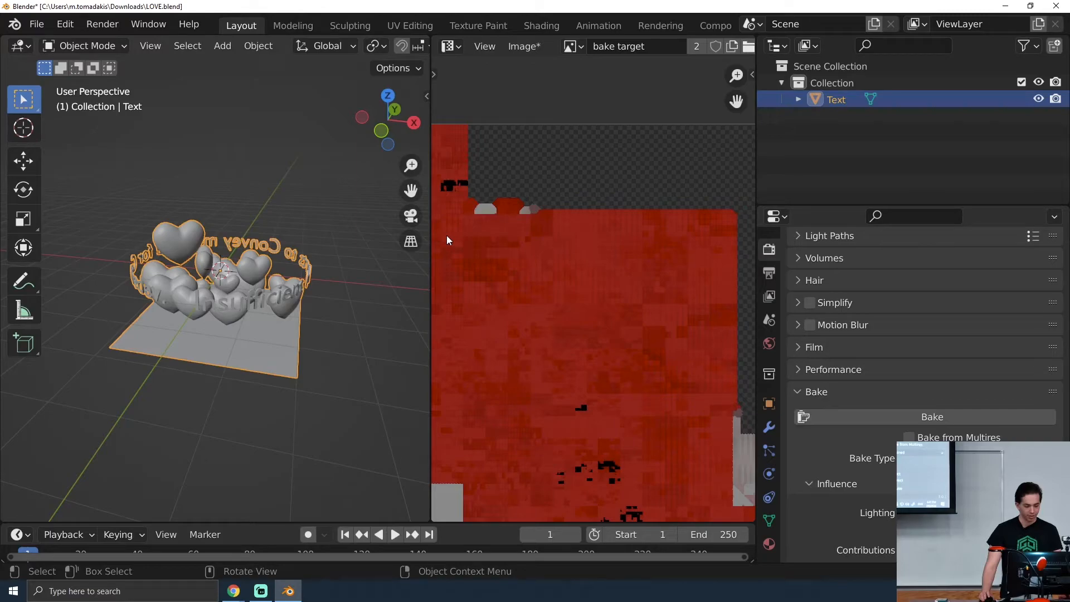
Switch to the Google Slides presentation and present the slide on making a new material and removing all others.
{"action": "key", "text": "alt+Tab"}
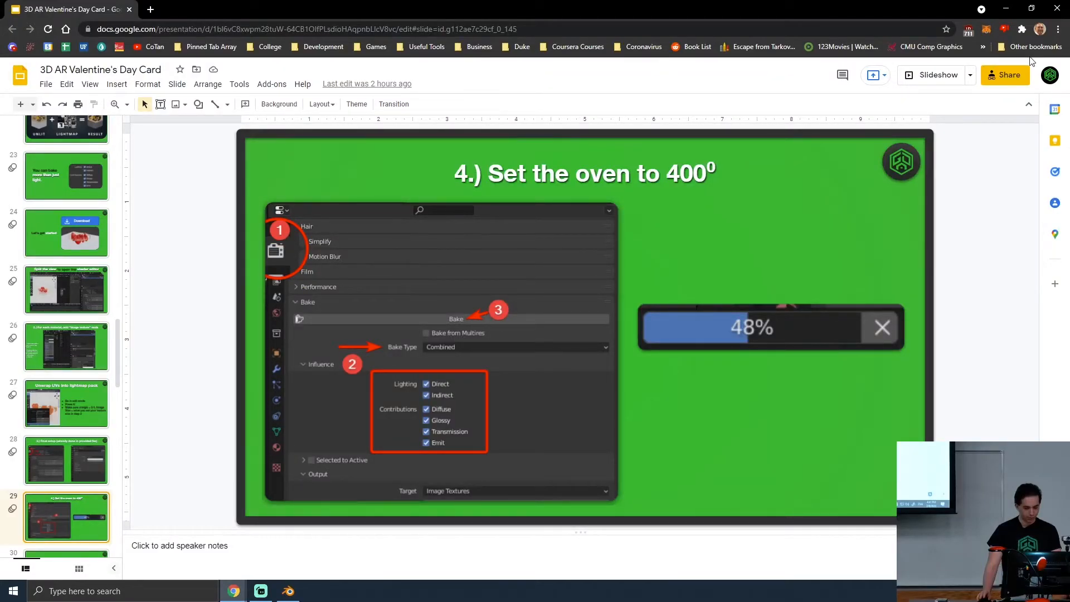
{"action": "left_click", "coordinate": [932, 75]}
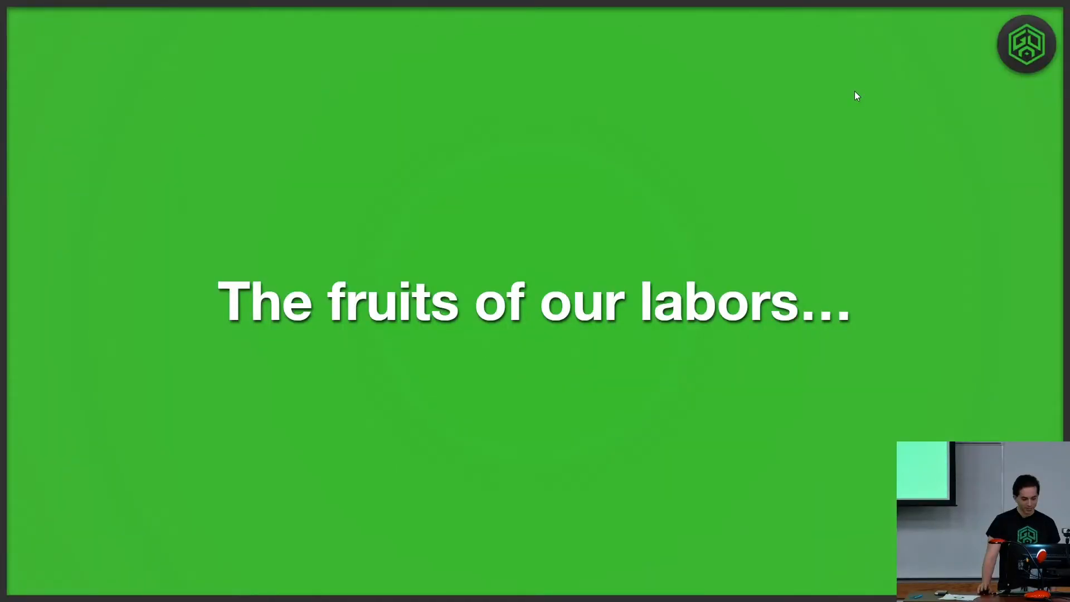
{"action": "key", "text": "Right"}
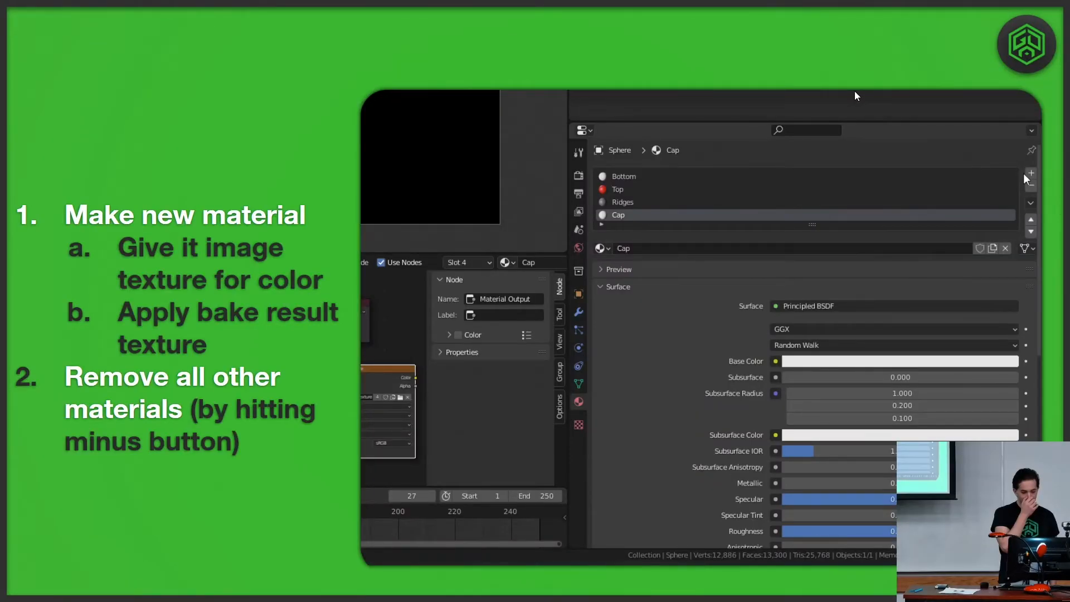
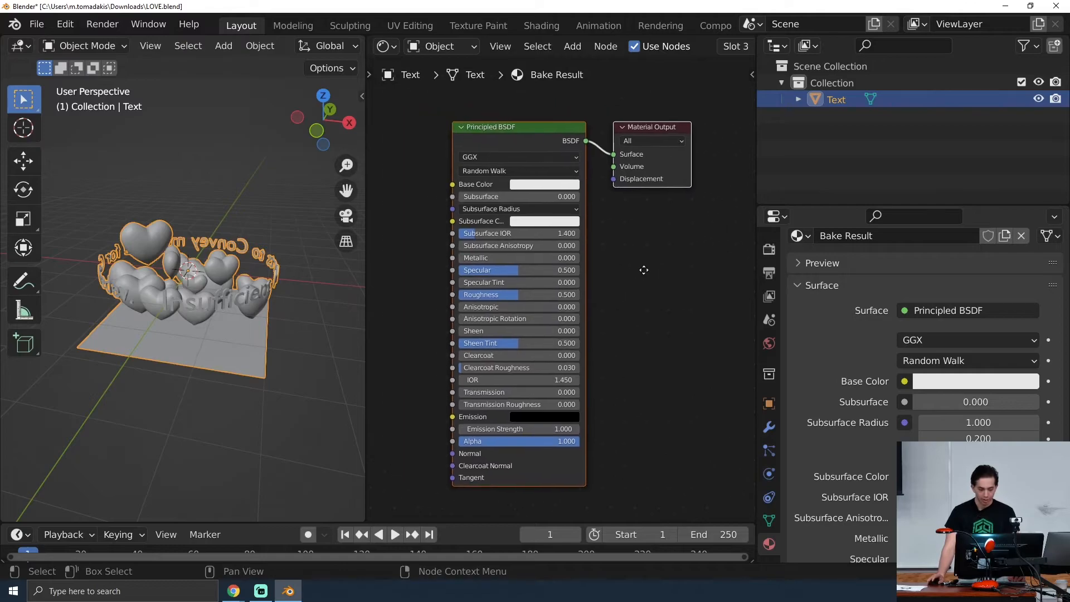
Feed the Base Color of the Bake Result material with an Image Texture.
{"action": "scroll", "coordinate": [476, 172], "scroll_direction": "up", "scroll_amount": 9}
{"action": "middle_click_drag", "start_coordinate": [406, 144], "coordinate": [501, 289]}
{"action": "scroll", "coordinate": [502, 274], "scroll_direction": "up", "scroll_amount": 2}
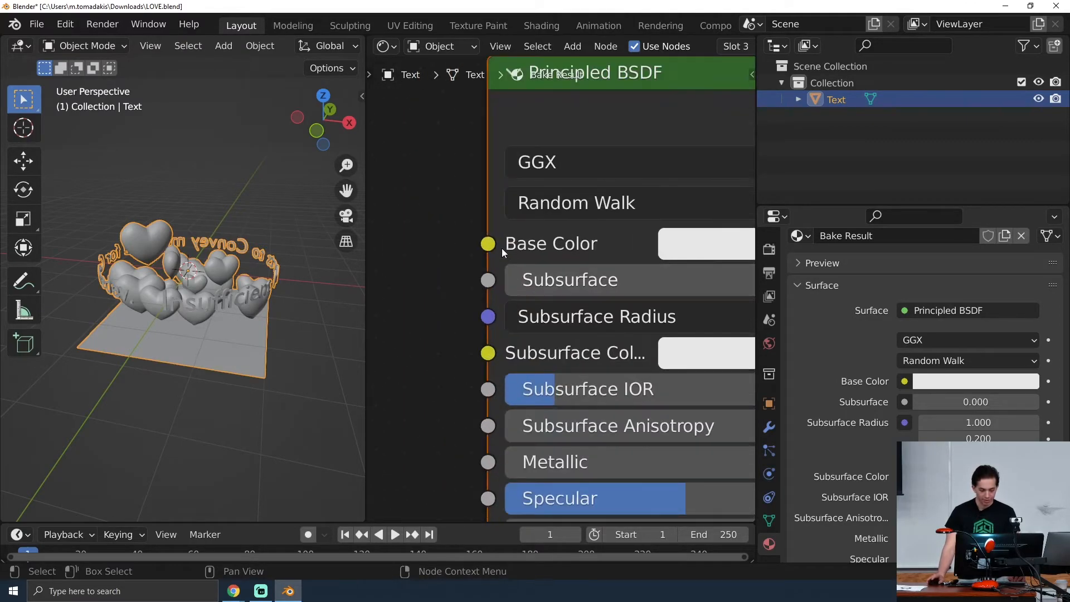
{"action": "left_click", "coordinate": [907, 382]}
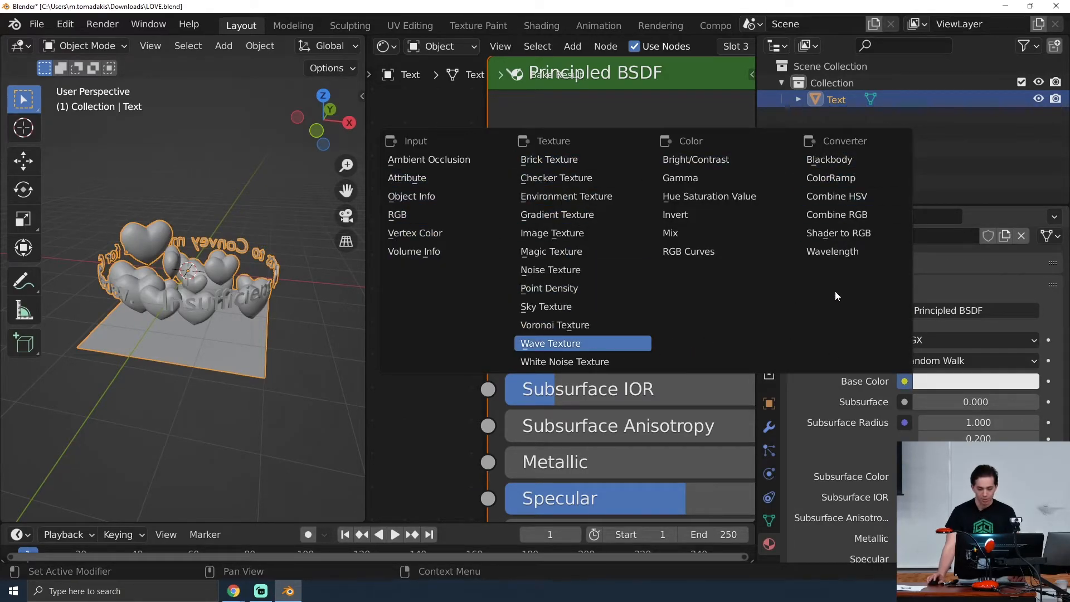
{"action": "left_click_drag", "start_coordinate": [488, 244], "coordinate": [446, 234]}
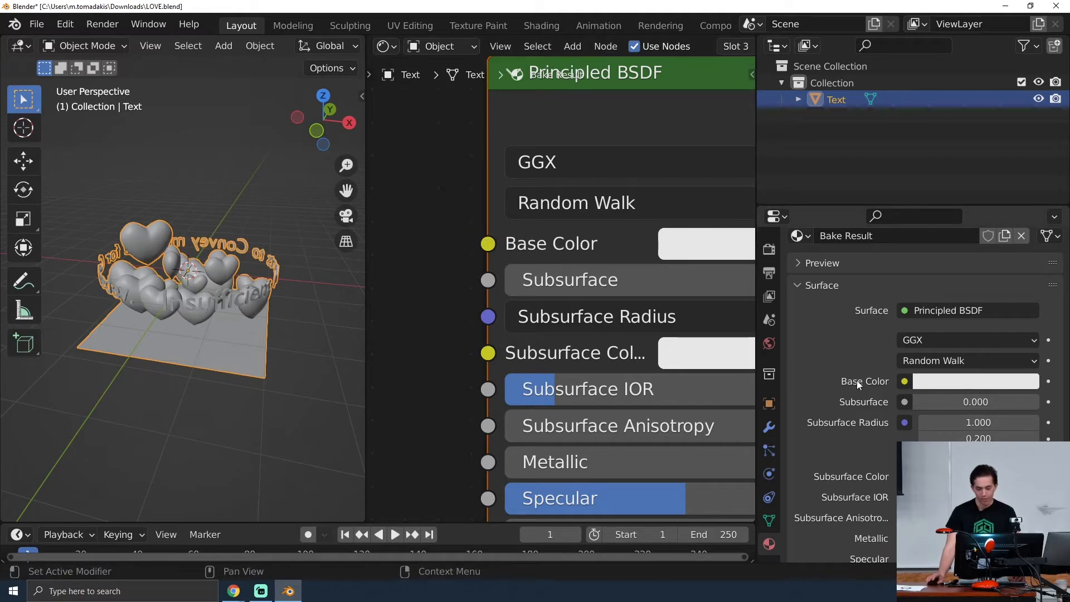
{"action": "left_click", "coordinate": [905, 383]}
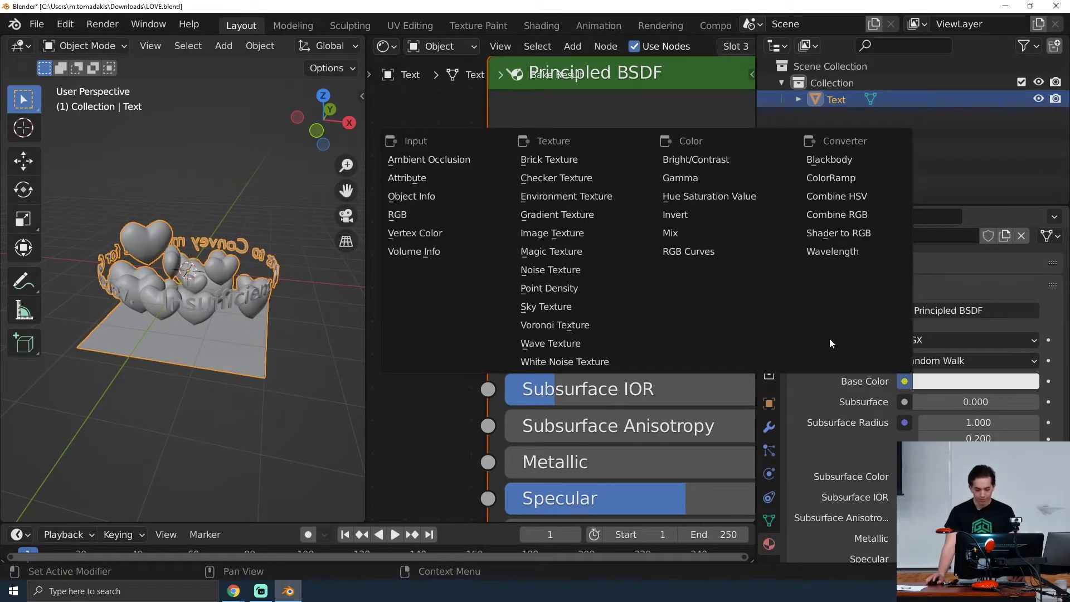
{"action": "left_click", "coordinate": [564, 233]}
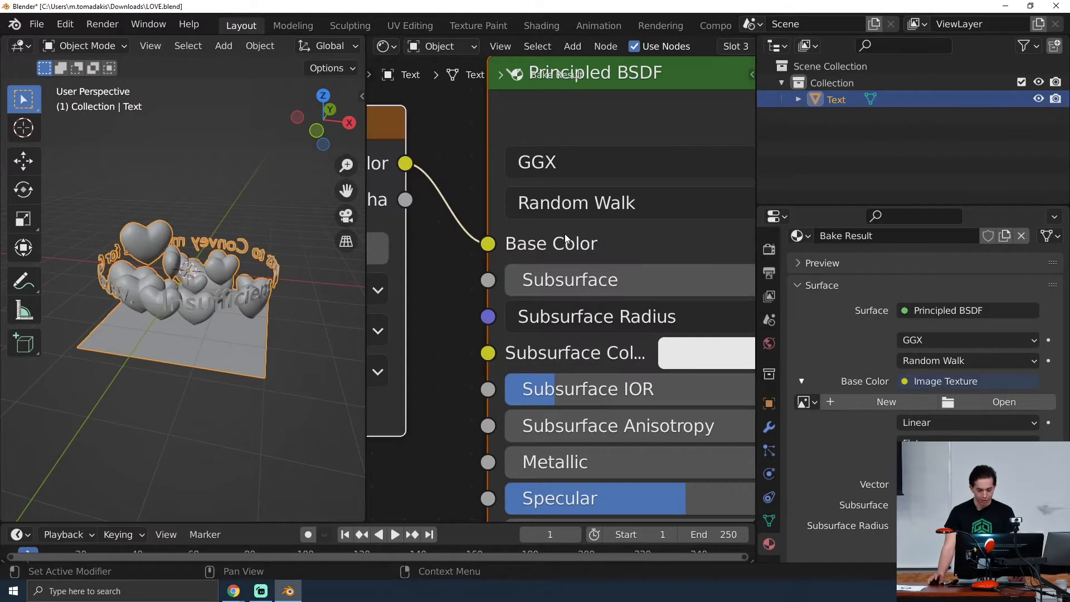
Assign the existing bake target image to the Bake Result material's Image Texture.
{"action": "scroll", "coordinate": [472, 277], "scroll_direction": "down", "scroll_amount": 8}
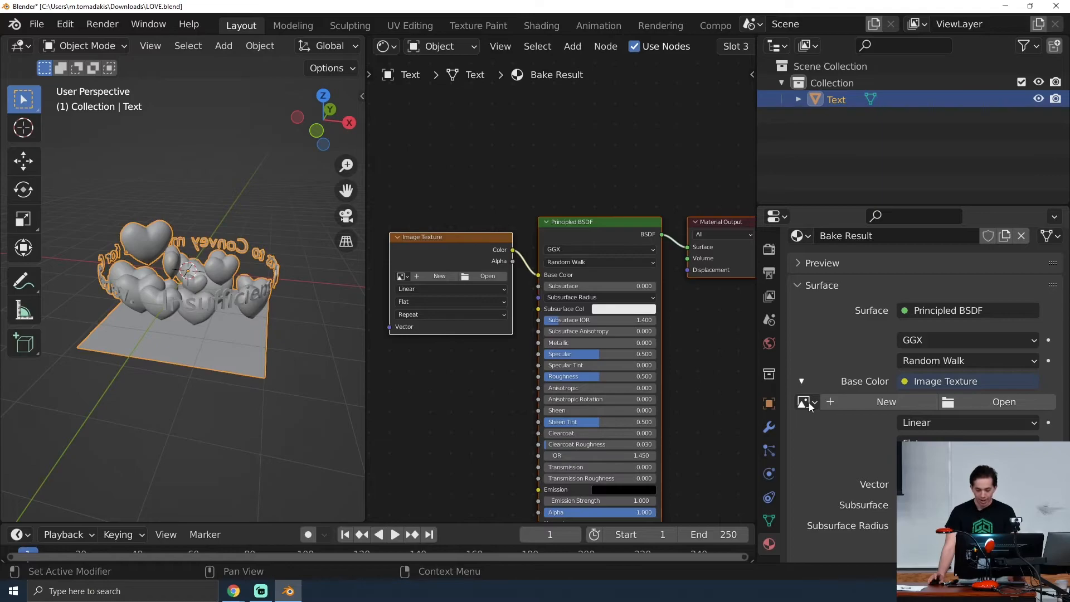
{"action": "left_click", "coordinate": [809, 402]}
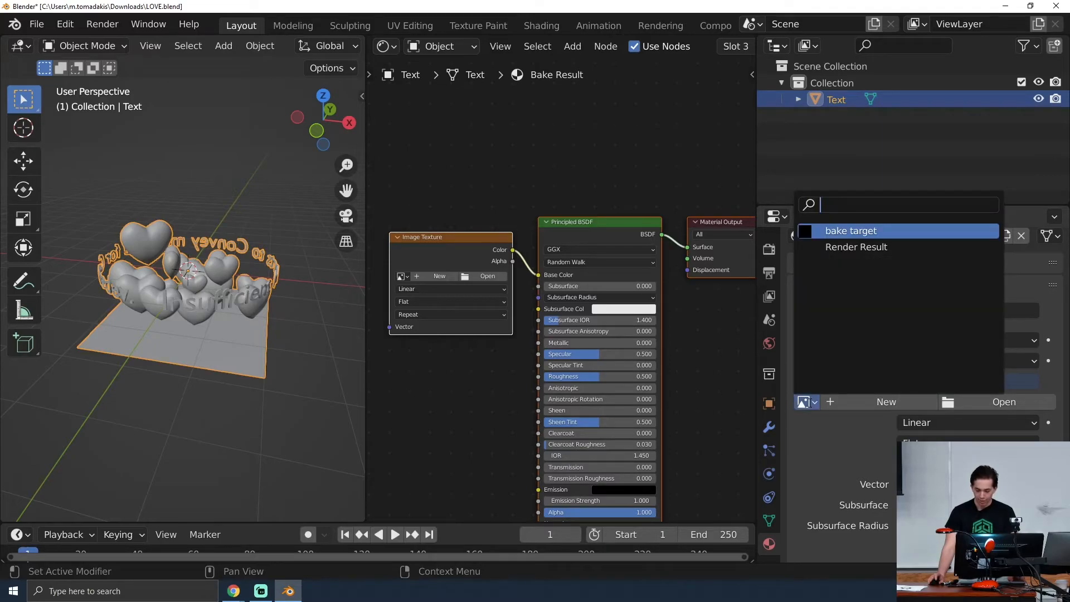
{"action": "left_click", "coordinate": [852, 230]}
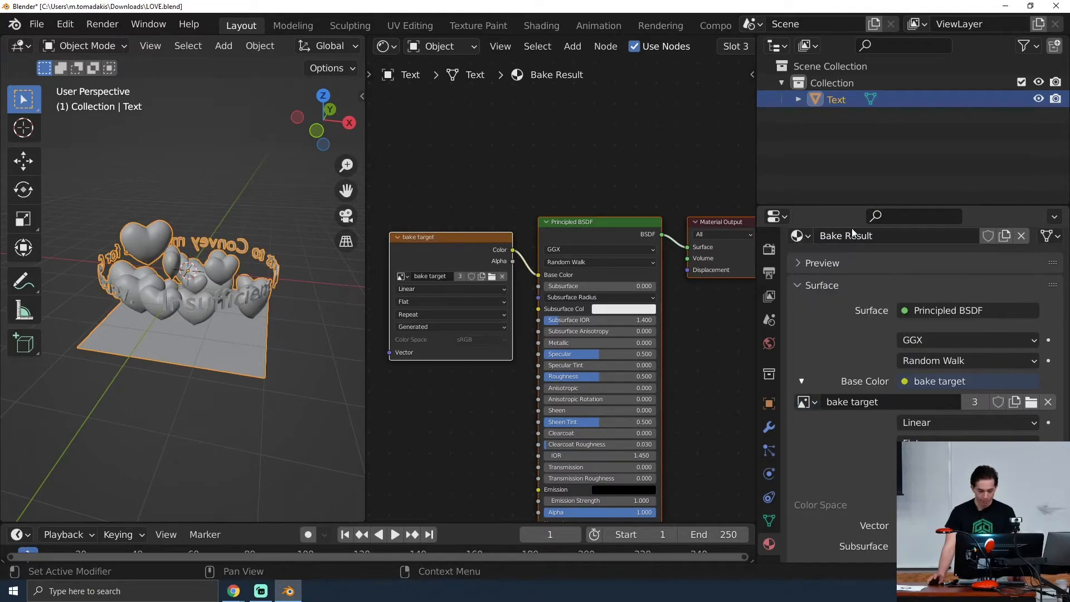
{"action": "scroll", "coordinate": [407, 158], "scroll_direction": "up", "scroll_amount": 1}
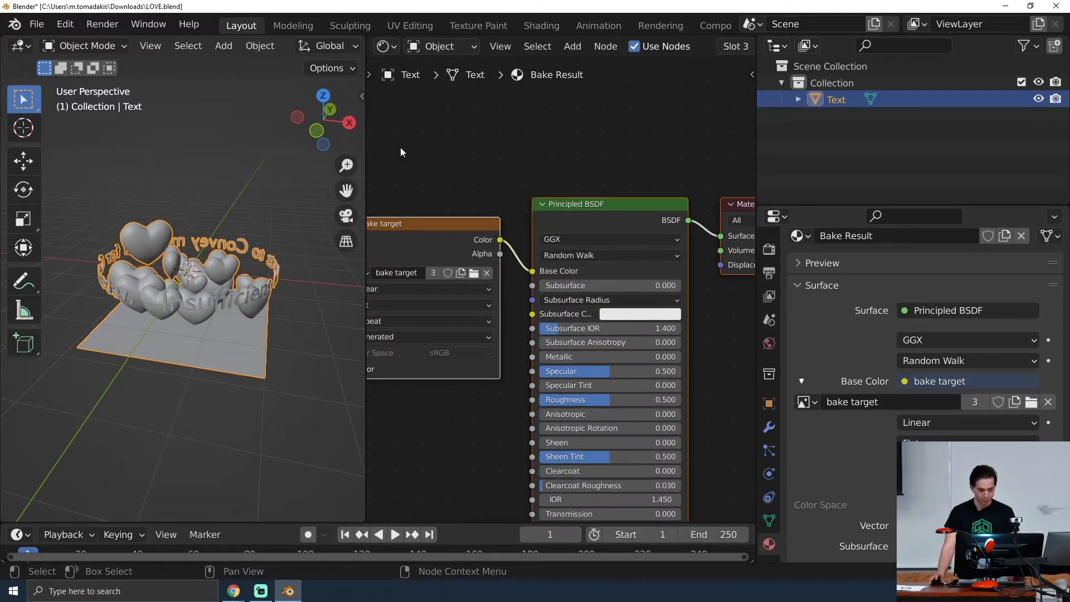
Widen the 3D viewport and switch its shading to Material Preview to view the heart model.
{"action": "left_click_drag", "start_coordinate": [364, 138], "coordinate": [505, 138]}
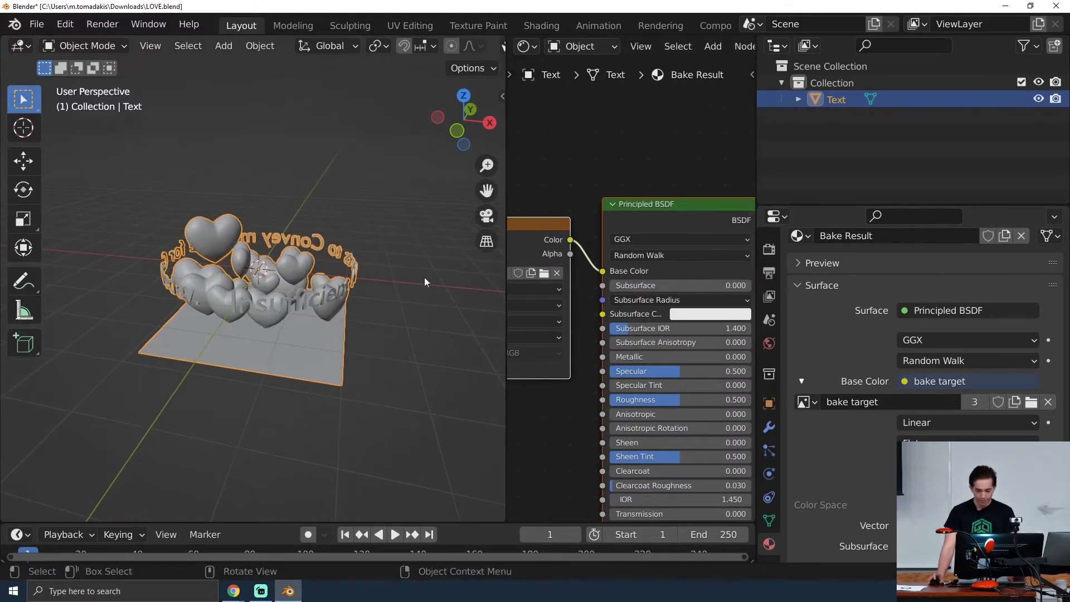
{"action": "scroll", "coordinate": [418, 47], "scroll_direction": "down", "scroll_amount": 5}
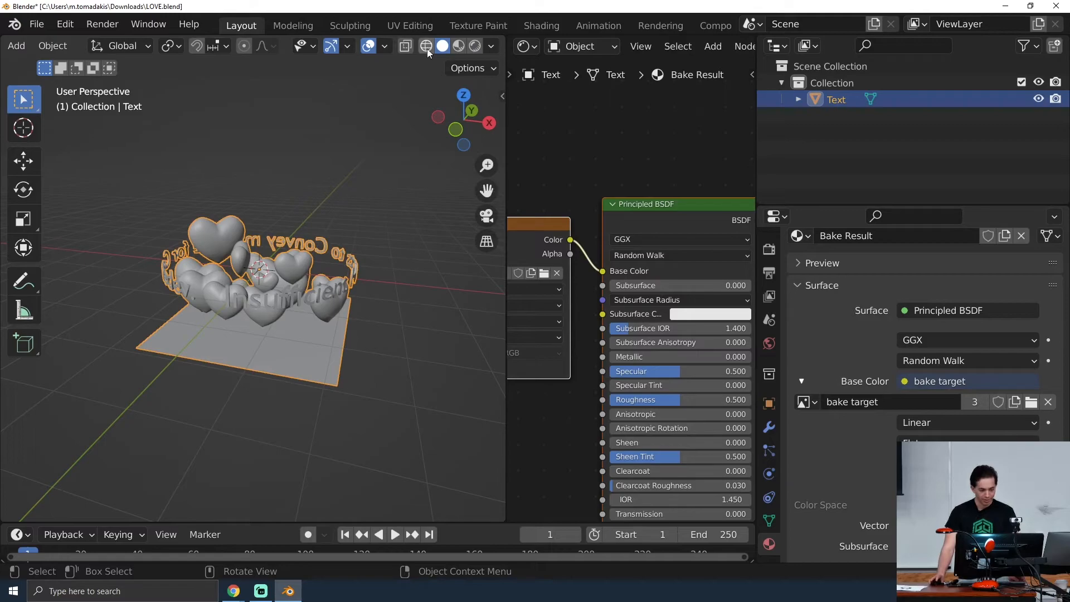
{"action": "left_click", "coordinate": [458, 45]}
{"action": "mouse_move", "coordinate": [336, 236]}
{"action": "middle_mouse_down"}
{"action": "mouse_move", "coordinate": [434, 203]}
{"action": "mouse_move", "coordinate": [465, 210]}
{"action": "mouse_move", "coordinate": [353, 275]}
{"action": "middle_mouse_up"}
{"action": "scroll", "coordinate": [631, 293], "scroll_direction": "up", "scroll_amount": 5}
{"action": "scroll", "coordinate": [873, 332], "scroll_direction": "up", "scroll_amount": 4}
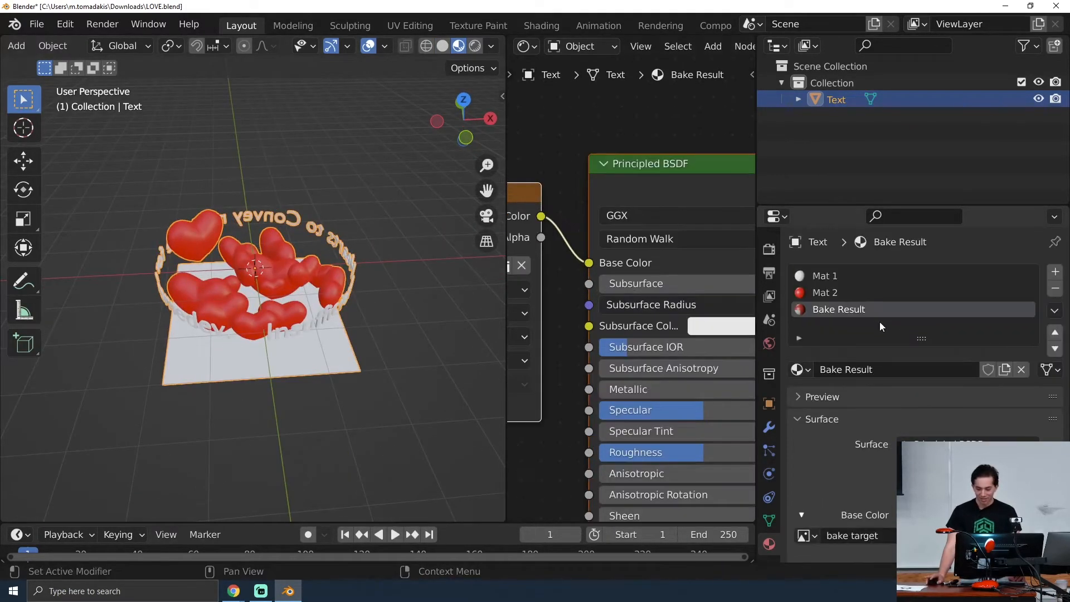
{"action": "middle_click_drag", "start_coordinate": [99, 217], "coordinate": [337, 279]}
{"action": "scroll", "coordinate": [337, 279], "scroll_direction": "up", "scroll_amount": 4}
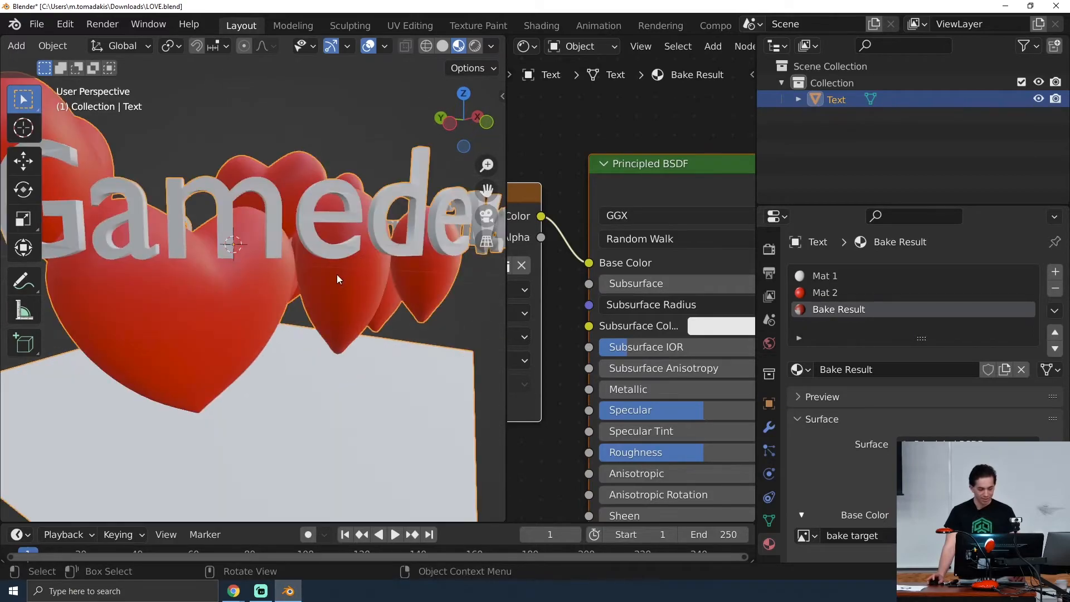
{"action": "scroll", "coordinate": [336, 276], "scroll_direction": "down", "scroll_amount": 3}
Remove the Mat 1 and Mat 2 material slots from the Text object, keeping only Bake Result.
{"action": "left_click", "coordinate": [812, 277]}
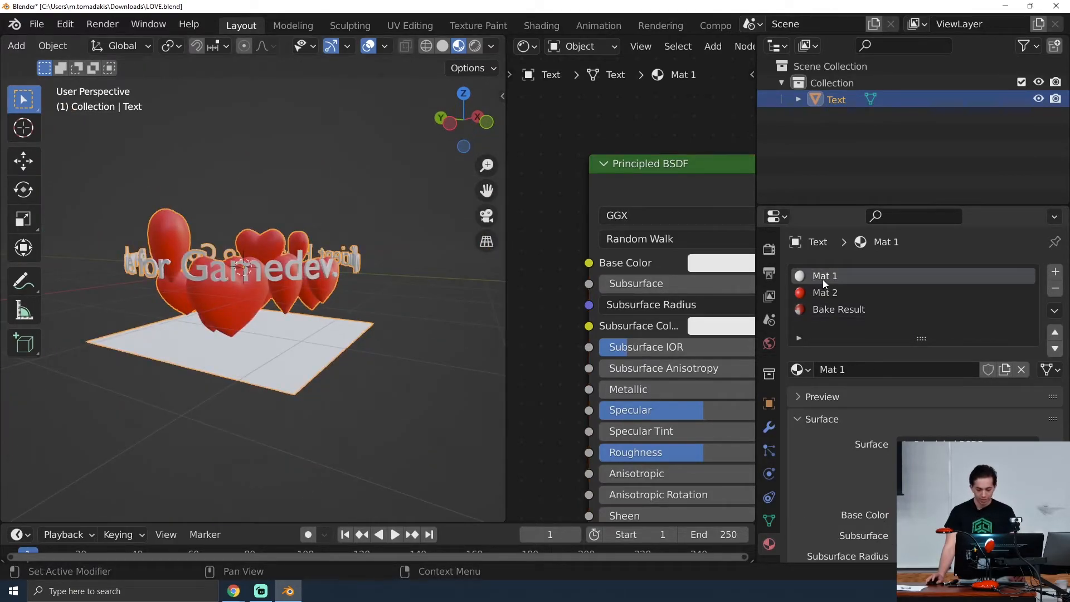
{"action": "left_click", "coordinate": [1055, 290]}
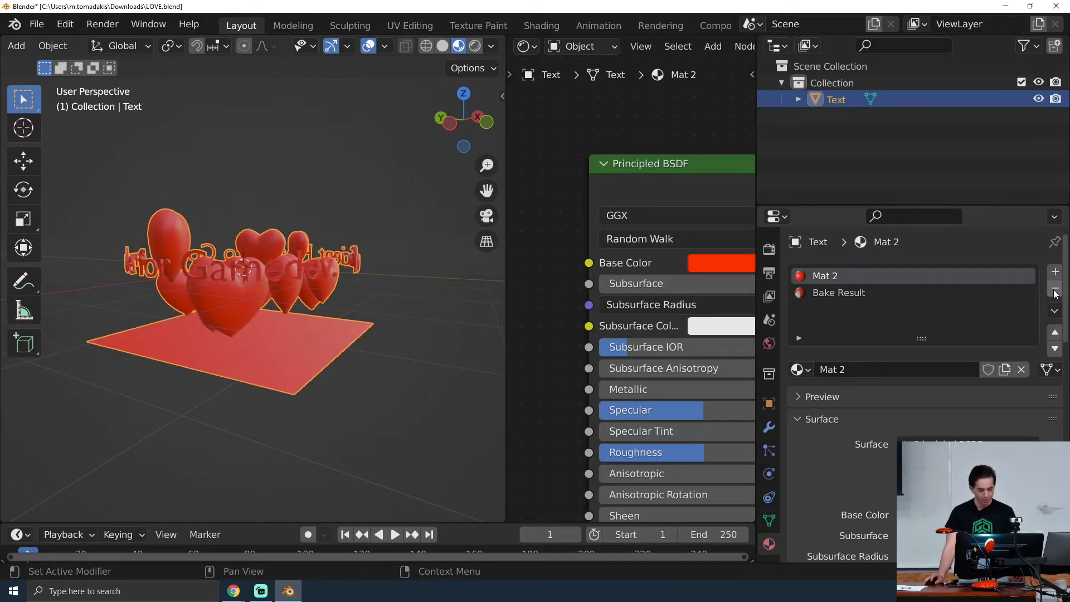
{"action": "middle_click_drag", "start_coordinate": [306, 289], "coordinate": [321, 288]}
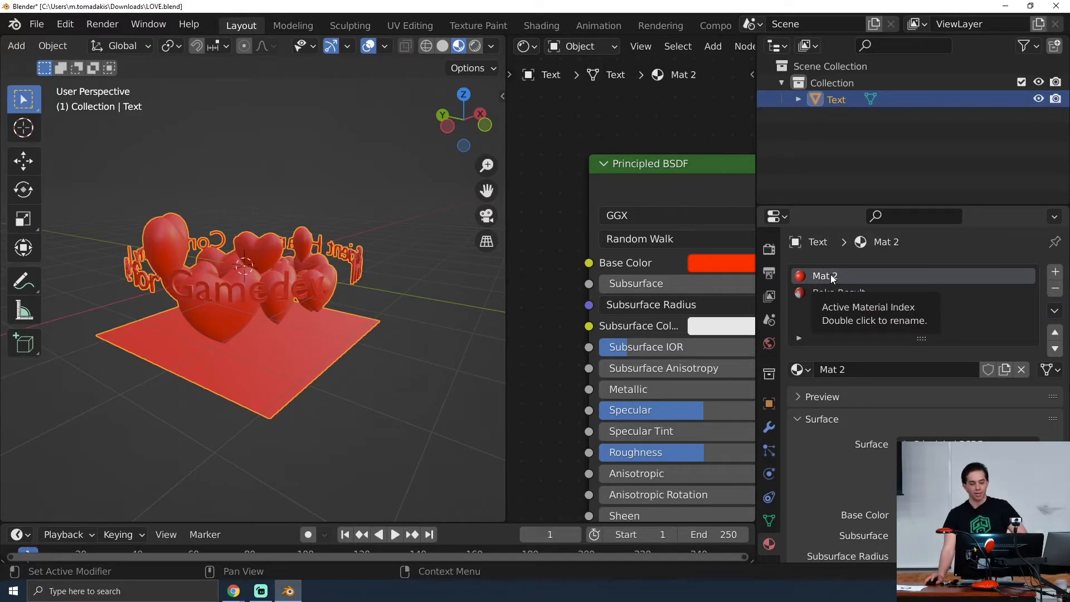
{"action": "left_click", "coordinate": [1055, 289]}
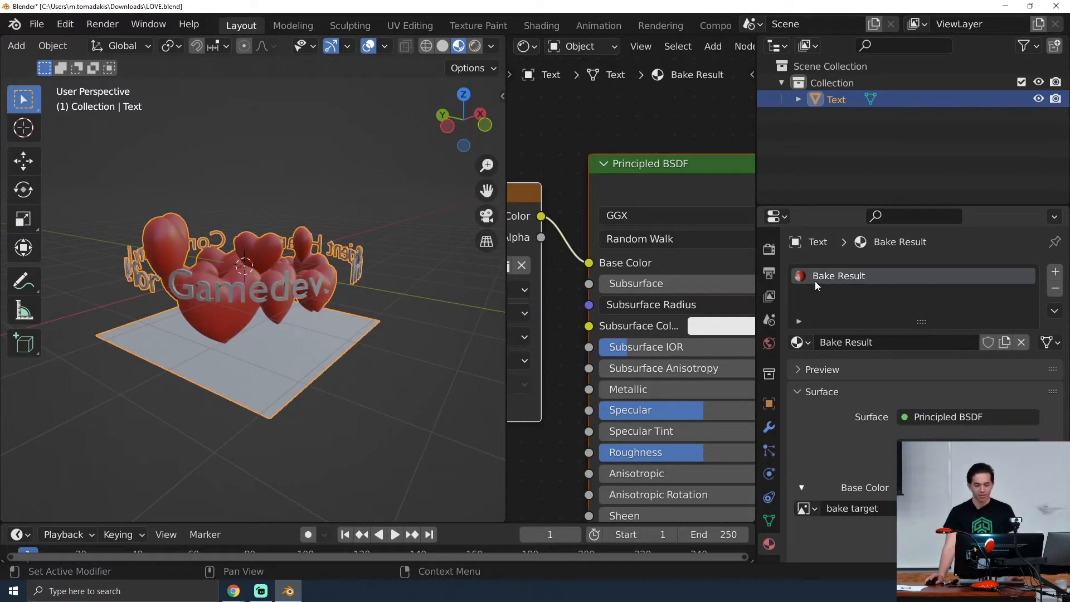
Add a Sun light to the scene and rotate it freely by about 51.6° and 33.2°.
{"action": "scroll", "coordinate": [323, 306], "scroll_direction": "up", "scroll_amount": 4}
{"action": "middle_click_drag", "start_coordinate": [323, 306], "coordinate": [62, 349]}
{"action": "middle_click_drag", "start_coordinate": [122, 329], "coordinate": [298, 282]}
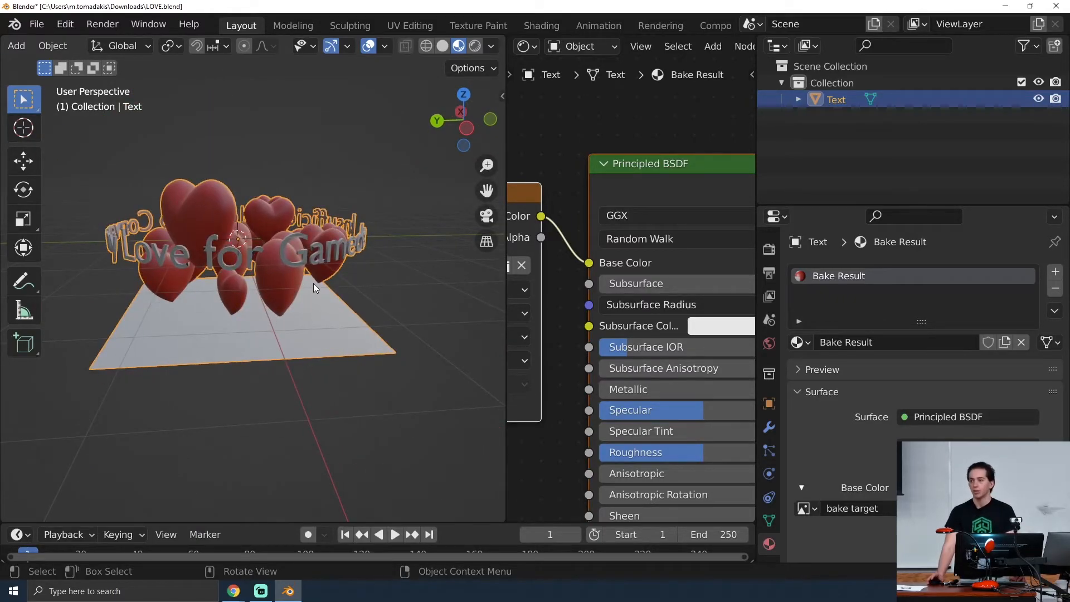
{"action": "mouse_move", "coordinate": [312, 332]}
{"action": "middle_mouse_down"}
{"action": "mouse_move", "coordinate": [339, 346]}
{"action": "mouse_move", "coordinate": [319, 333]}
{"action": "middle_mouse_up"}
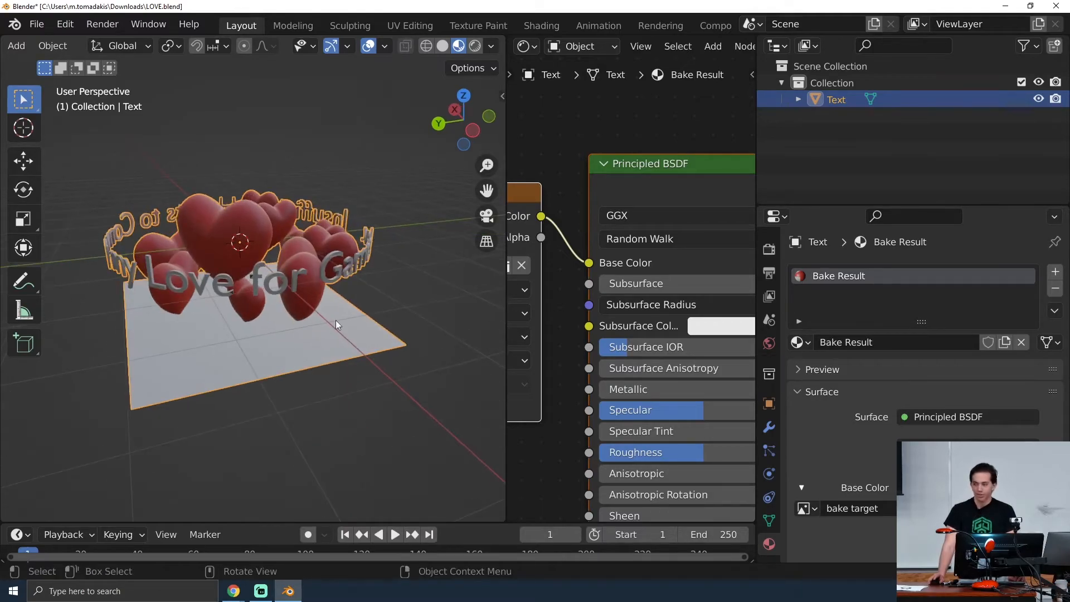
{"action": "scroll", "coordinate": [278, 359], "scroll_direction": "down", "scroll_amount": 5}
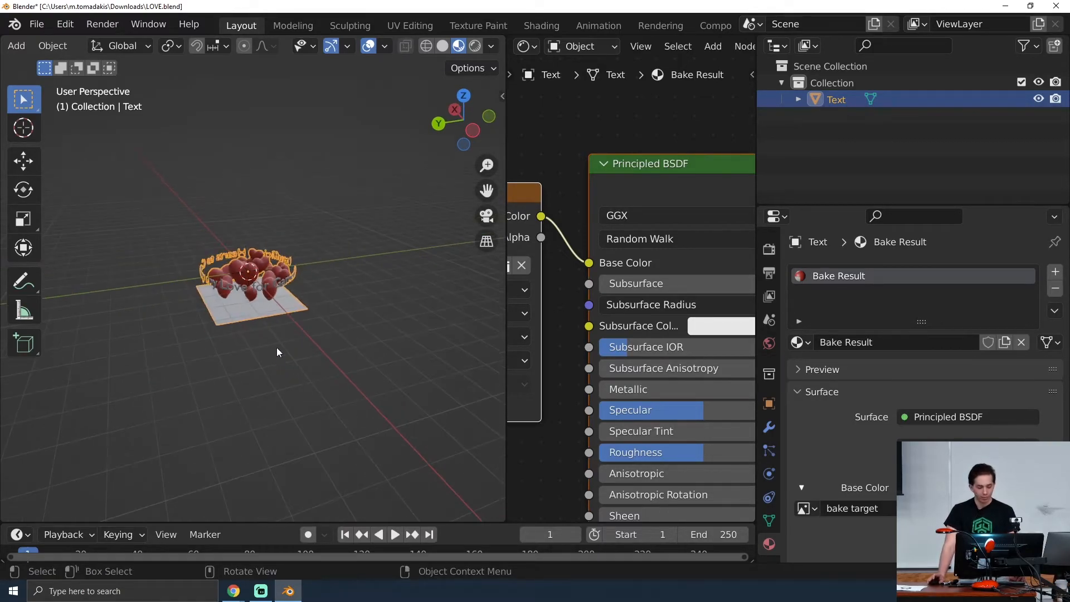
{"action": "key", "text": "shift+a"}
{"action": "mouse_move", "coordinate": [304, 294]}
{"action": "mouse_move", "coordinate": [238, 447]}
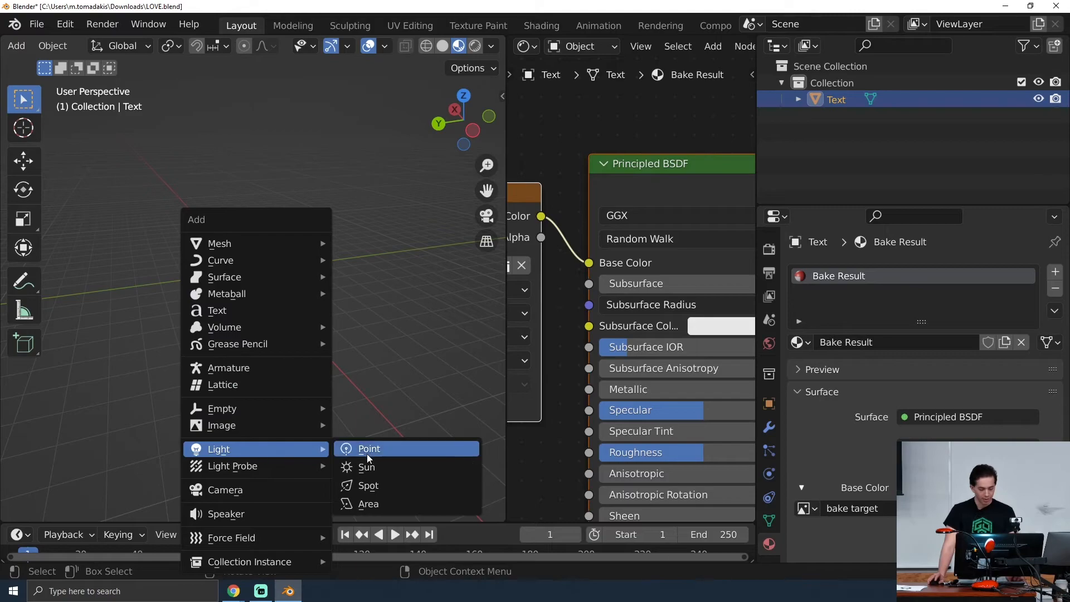
{"action": "left_click", "coordinate": [372, 461]}
{"action": "key", "text": "r"}
{"action": "key", "text": "r"}
{"action": "left_click", "coordinate": [364, 346]}
Move the Sun light about 14.9 m along the negative global Y axis.
{"action": "middle_click_drag", "start_coordinate": [368, 335], "coordinate": [403, 296]}
{"action": "key", "text": "g"}
{"action": "key", "text": "x"}
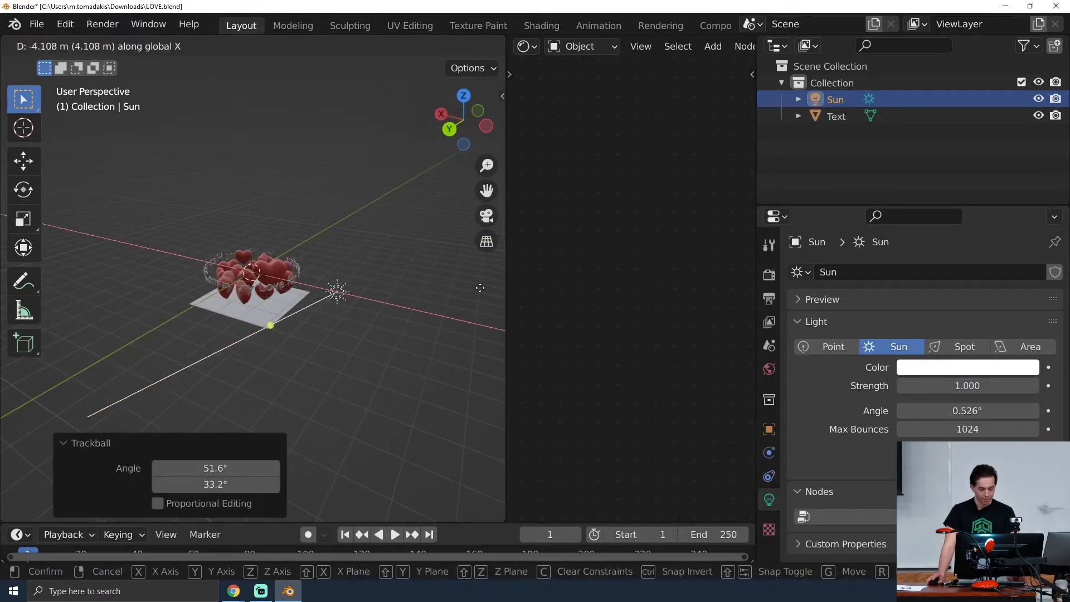
{"action": "key", "text": "y"}
{"action": "left_click", "coordinate": [407, 299]}
{"action": "middle_click_drag", "start_coordinate": [407, 299], "coordinate": [468, 314]}
Delete the Sun light from the scene.
{"action": "key", "text": "x"}
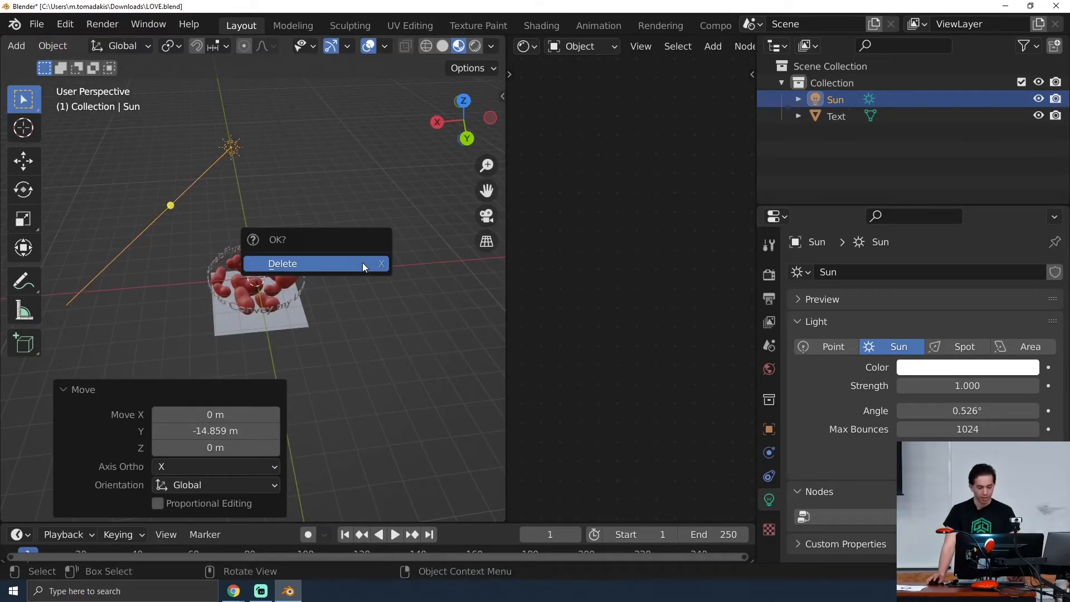
{"action": "left_click", "coordinate": [362, 263]}
Examine the baked texture up close on the hearts and on the letters of the surrounding text.
{"action": "scroll", "coordinate": [262, 285], "scroll_direction": "up", "scroll_amount": 1}
{"action": "scroll", "coordinate": [262, 283], "scroll_direction": "up", "scroll_amount": 6}
{"action": "middle_click_drag", "start_coordinate": [293, 296], "coordinate": [202, 240]}
{"action": "scroll", "coordinate": [320, 237], "scroll_direction": "up", "scroll_amount": 2}
{"action": "scroll", "coordinate": [345, 211], "scroll_direction": "up", "scroll_amount": 4}
{"action": "middle_click_drag", "start_coordinate": [346, 211], "coordinate": [298, 312]}
{"action": "scroll", "coordinate": [314, 285], "scroll_direction": "up", "scroll_amount": 2}
{"action": "scroll", "coordinate": [321, 272], "scroll_direction": "up", "scroll_amount": 3}
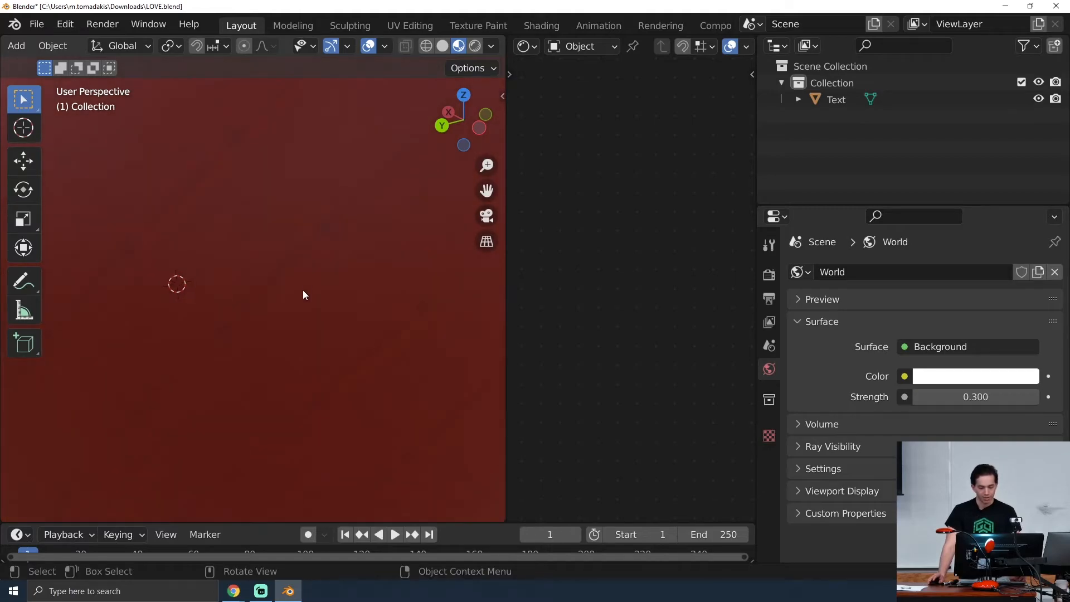
{"action": "scroll", "coordinate": [312, 292], "scroll_direction": "down", "scroll_amount": 2}
{"action": "scroll", "coordinate": [312, 292], "scroll_direction": "down", "scroll_amount": 1}
{"action": "middle_click_drag", "start_coordinate": [334, 279], "coordinate": [307, 295], "text": "shift"}
{"action": "middle_click_drag", "start_coordinate": [307, 294], "coordinate": [335, 206], "text": "shift"}
{"action": "scroll", "coordinate": [313, 259], "scroll_direction": "down", "scroll_amount": 3}
{"action": "mouse_move", "coordinate": [313, 260]}
{"action": "middle_mouse_down"}
{"action": "mouse_move", "coordinate": [289, 253]}
{"action": "mouse_move", "coordinate": [314, 279]}
{"action": "middle_mouse_up"}
{"action": "scroll", "coordinate": [279, 235], "scroll_direction": "up", "scroll_amount": 2}
{"action": "middle_click_drag", "start_coordinate": [189, 288], "coordinate": [225, 315], "text": "shift"}
{"action": "scroll", "coordinate": [229, 310], "scroll_direction": "up", "scroll_amount": 2}
{"action": "scroll", "coordinate": [244, 312], "scroll_direction": "down", "scroll_amount": 1}
{"action": "middle_click_drag", "start_coordinate": [255, 351], "coordinate": [258, 304], "text": "shift"}
{"action": "middle_click_drag", "start_coordinate": [250, 230], "coordinate": [208, 272], "text": "ctrl"}
{"action": "scroll", "coordinate": [129, 256], "scroll_direction": "up", "scroll_amount": 2}
{"action": "middle_click_drag", "start_coordinate": [266, 256], "coordinate": [261, 243], "text": "ctrl"}
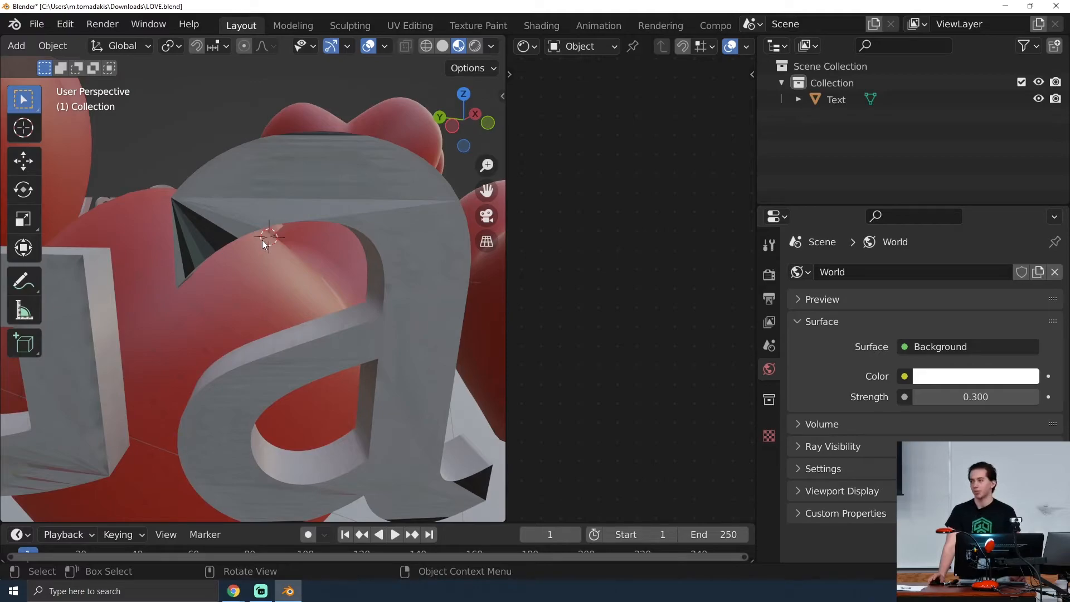
View the whole baked model from another side and select the Text object.
{"action": "scroll", "coordinate": [265, 232], "scroll_direction": "down", "scroll_amount": 10}
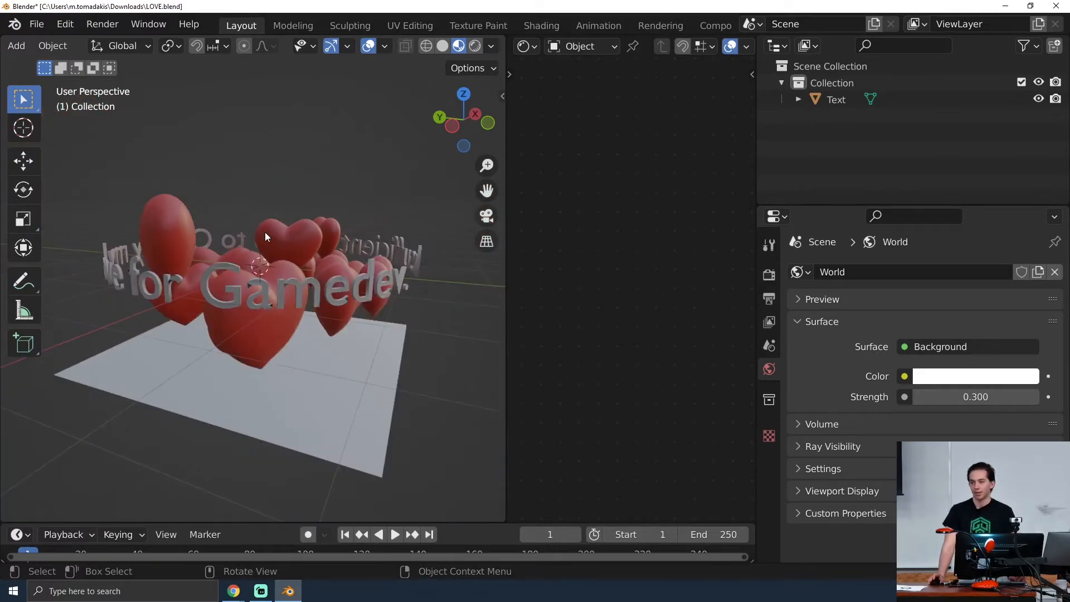
{"action": "middle_click_drag", "start_coordinate": [266, 232], "coordinate": [302, 294]}
{"action": "scroll", "coordinate": [286, 306], "scroll_direction": "up", "scroll_amount": 6}
{"action": "scroll", "coordinate": [302, 293], "scroll_direction": "up", "scroll_amount": 2}
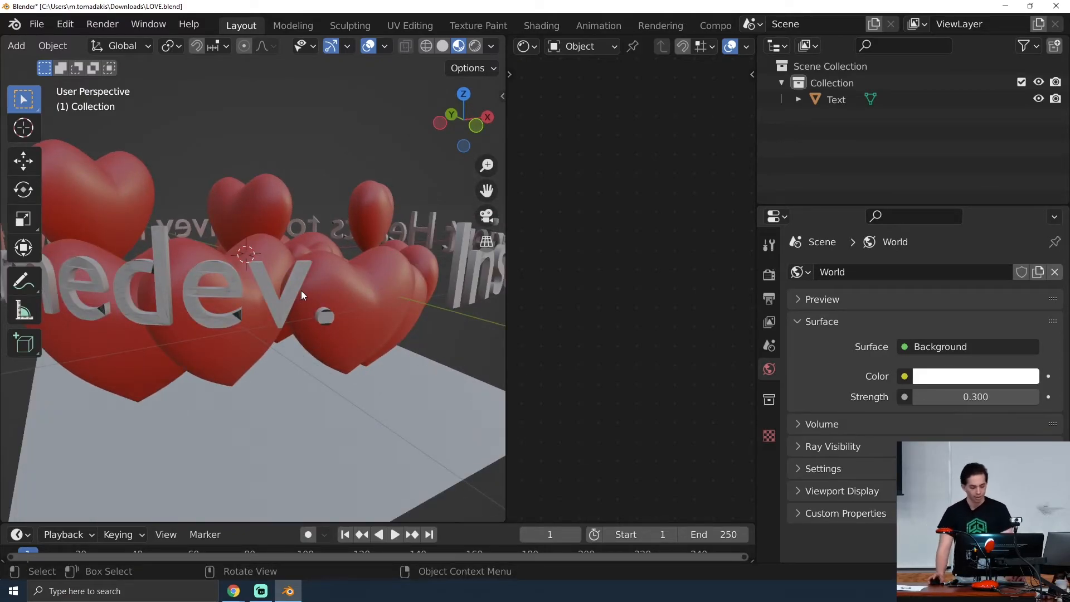
{"action": "left_click", "coordinate": [303, 288]}
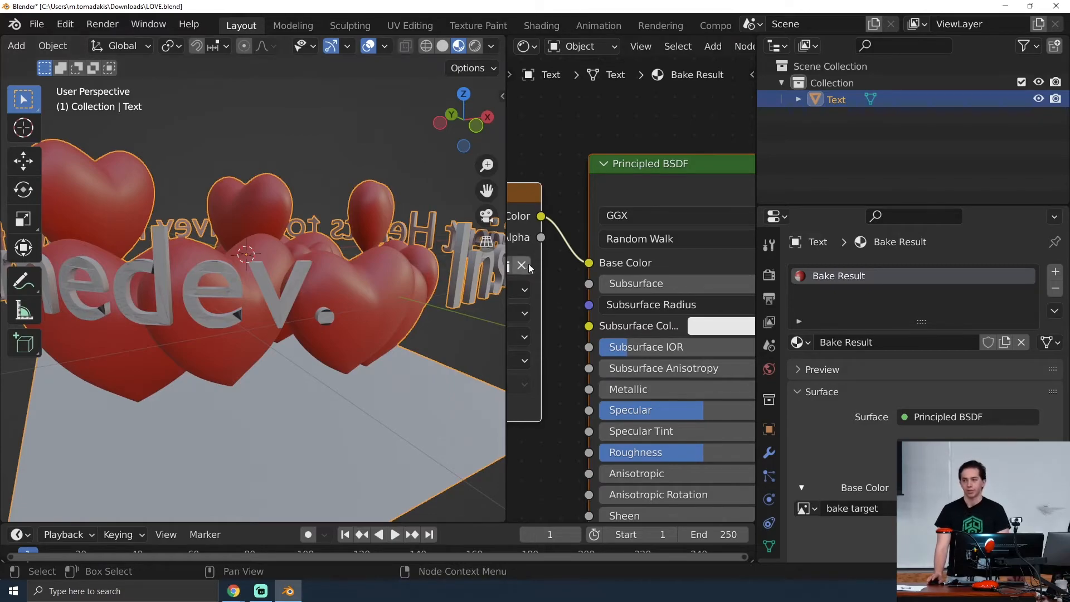
Turn the shader node area beside the 3D view into a UV Editor and widen it.
{"action": "scroll", "coordinate": [579, 258], "scroll_direction": "down", "scroll_amount": 5}
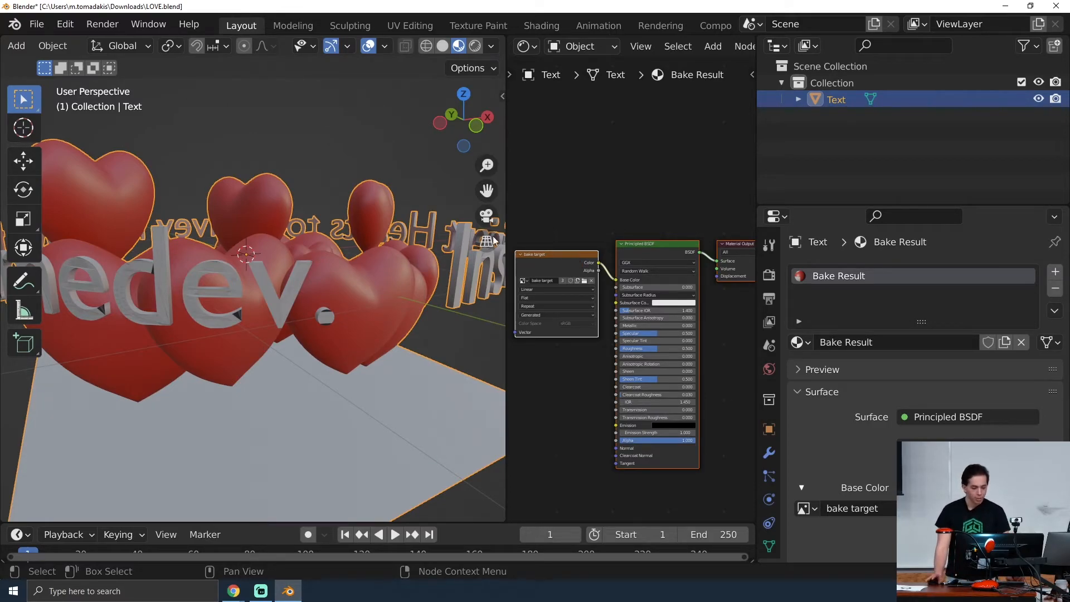
{"action": "scroll", "coordinate": [383, 256], "scroll_direction": "down", "scroll_amount": 5}
{"action": "left_click", "coordinate": [525, 46]}
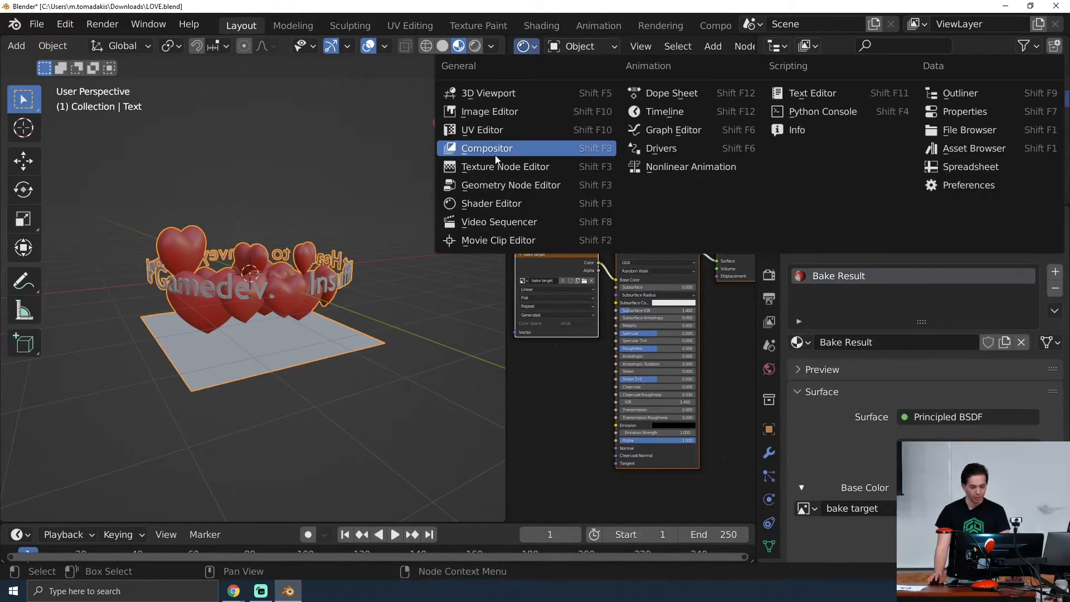
{"action": "left_click", "coordinate": [483, 129]}
{"action": "left_click_drag", "start_coordinate": [509, 164], "coordinate": [413, 162]}
Try unwrapping the whole Text mesh with Smart UV Project at a 66° angle limit.
{"action": "key", "text": "Tab"}
{"action": "key", "text": "u"}
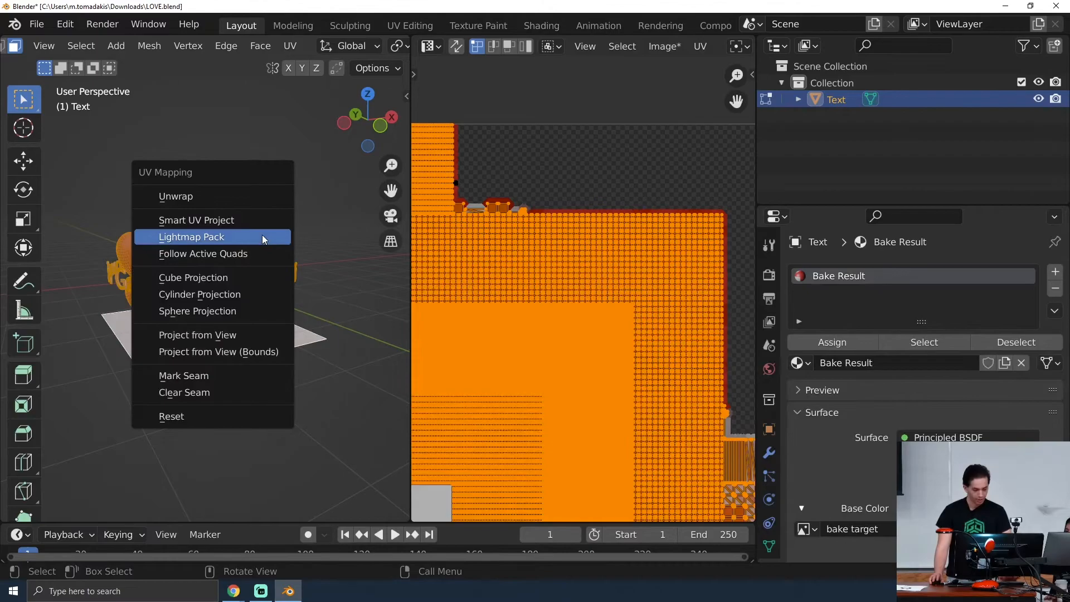
{"action": "left_click", "coordinate": [263, 236]}
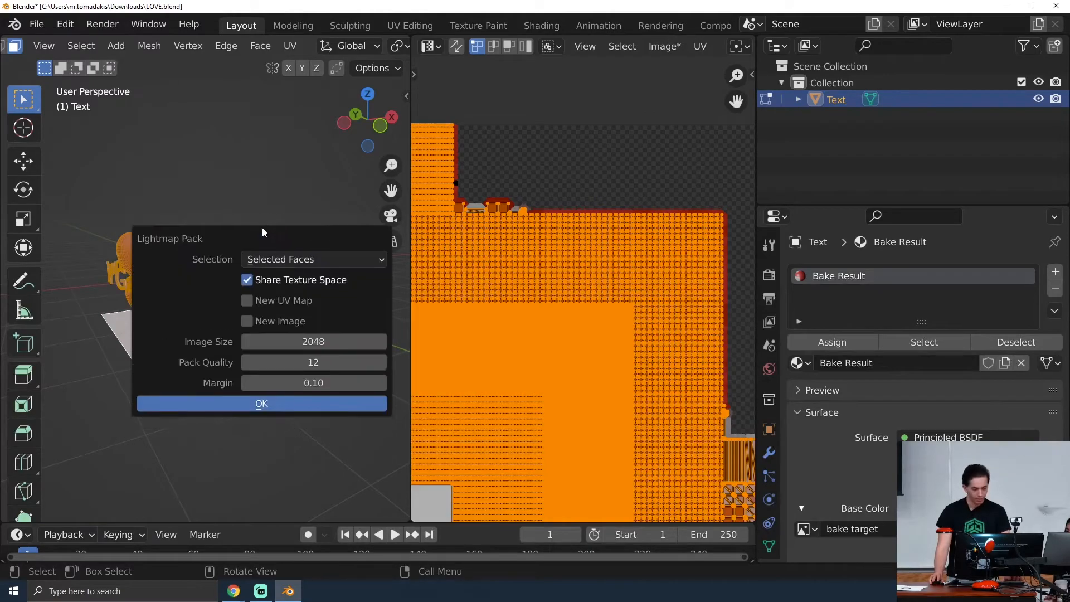
{"action": "key", "text": "u"}
{"action": "left_click", "coordinate": [229, 178]}
{"action": "left_click", "coordinate": [255, 305]}
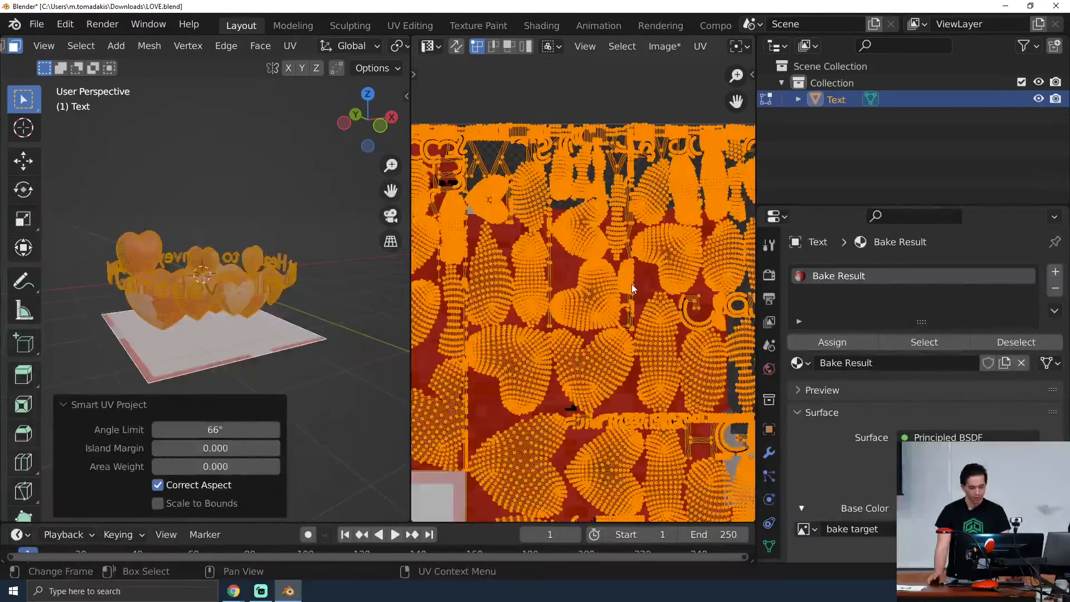
Examine how the baked texture falls on the hearts and base with the Smart UV Project layout, compared with the image and its UV islands.
{"action": "key", "text": "Tab"}
{"action": "scroll", "coordinate": [213, 273], "scroll_direction": "up", "scroll_amount": 6}
{"action": "scroll", "coordinate": [213, 272], "scroll_direction": "down", "scroll_amount": 4}
{"action": "middle_click_drag", "start_coordinate": [214, 272], "coordinate": [297, 289]}
{"action": "key", "text": "Tab"}
{"action": "scroll", "coordinate": [522, 275], "scroll_direction": "down", "scroll_amount": 1}
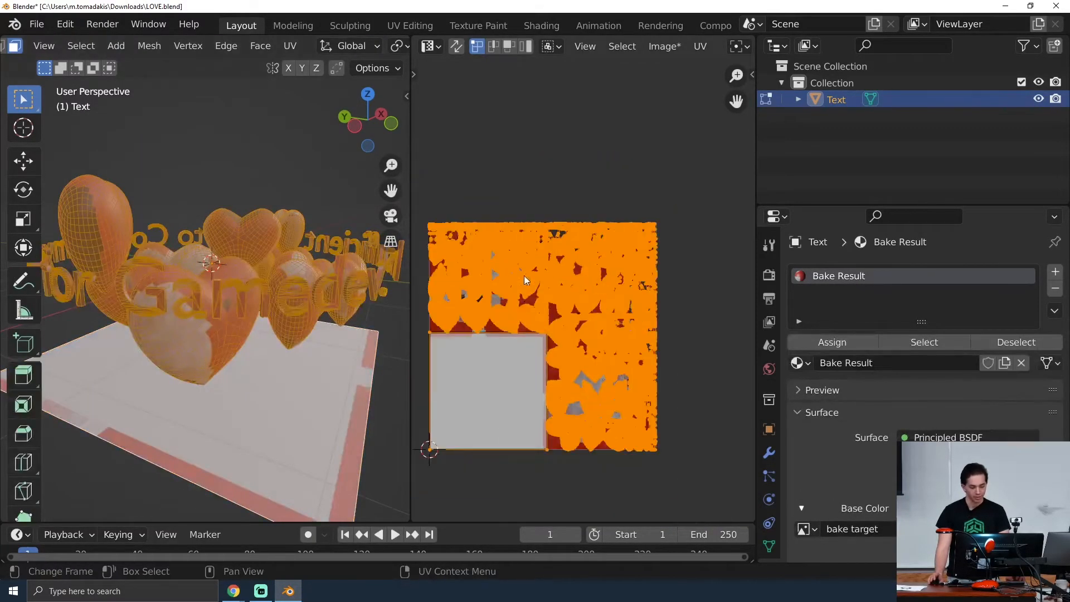
{"action": "scroll", "coordinate": [597, 249], "scroll_direction": "up", "scroll_amount": 5}
{"action": "key", "text": "Tab"}
{"action": "middle_click_drag", "start_coordinate": [223, 258], "coordinate": [247, 260]}
{"action": "scroll", "coordinate": [252, 255], "scroll_direction": "down", "scroll_amount": 3}
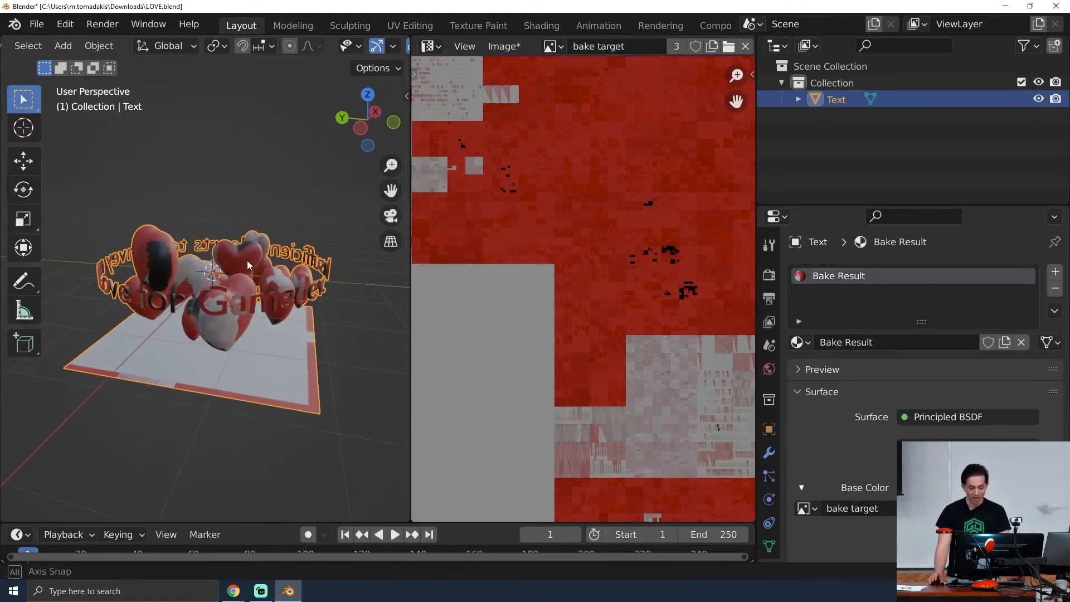
Undo the Smart UV projection and check the baked model and the full bake target image.
{"action": "key", "text": "Tab"}
{"action": "key", "text": "Tab"}
{"action": "key", "text": "Tab"}
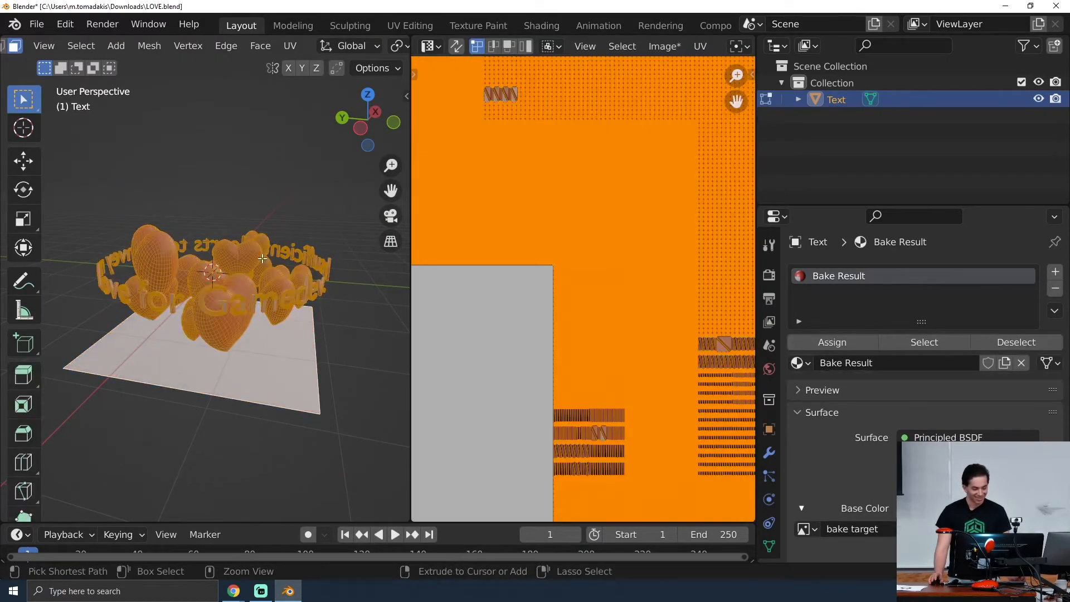
{"action": "key", "text": "Tab"}
{"action": "key", "text": "Tab"}
{"action": "key", "text": "Tab"}
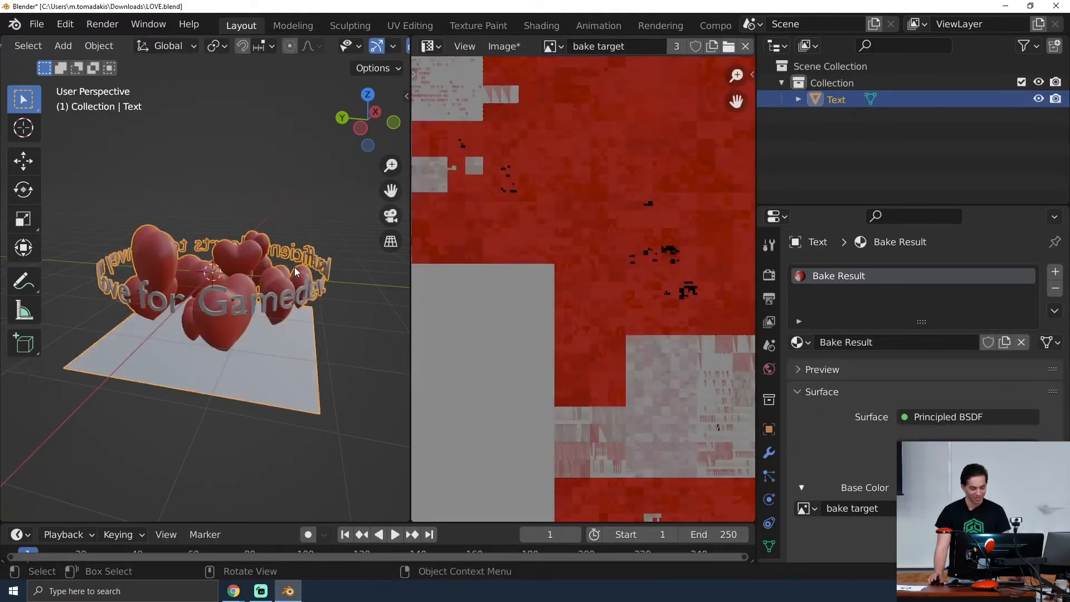
{"action": "scroll", "coordinate": [550, 263], "scroll_direction": "down", "scroll_amount": 5}
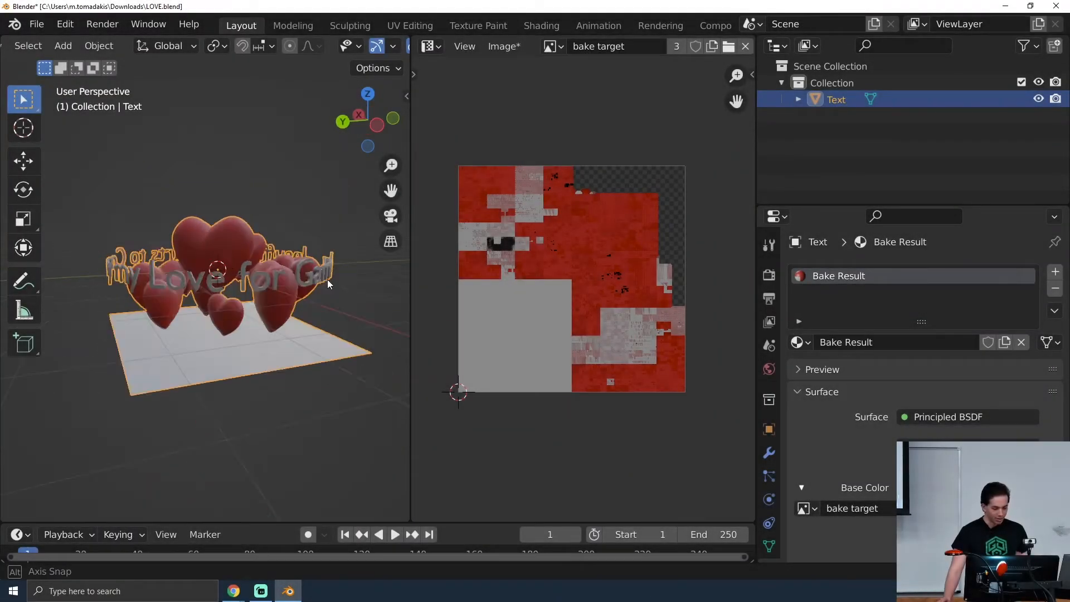
{"action": "middle_click_drag", "start_coordinate": [327, 279], "coordinate": [289, 314]}
Switch to the 3D AR Valentine's Day Card presentation in Google Slides and show the slide with the OBJ export settings.
{"action": "mouse_move", "coordinate": [235, 594]}
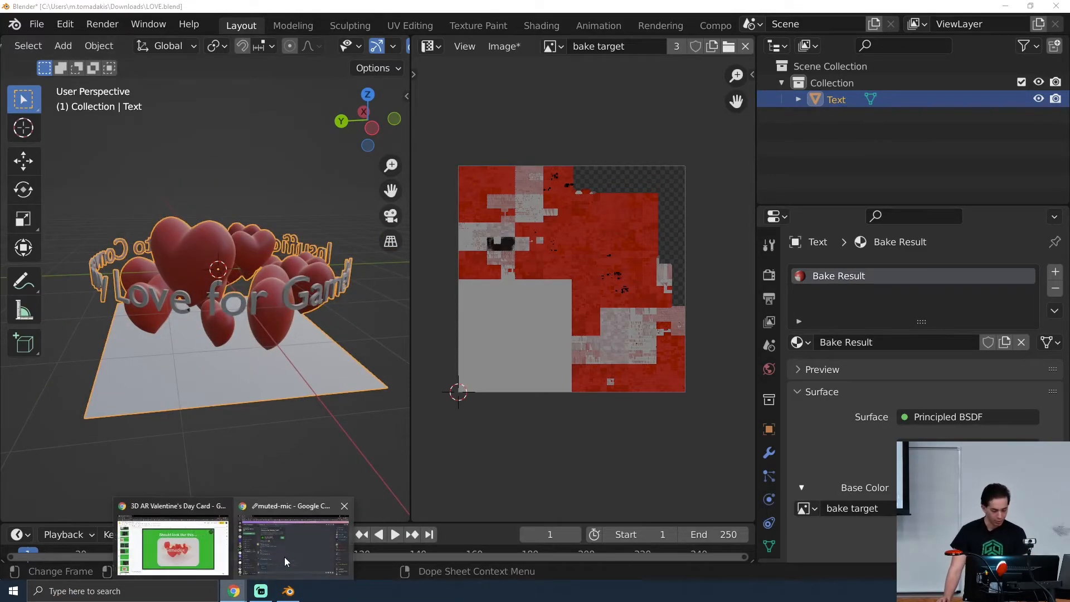
{"action": "left_click", "coordinate": [173, 543]}
{"action": "left_click", "coordinate": [939, 75]}
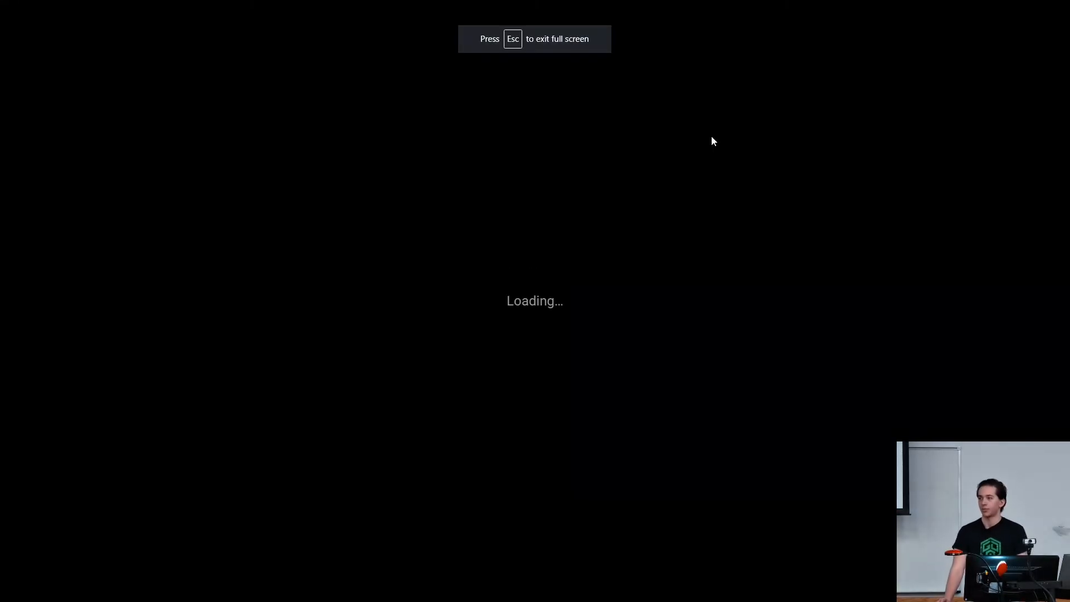
{"action": "key", "text": "Right"}
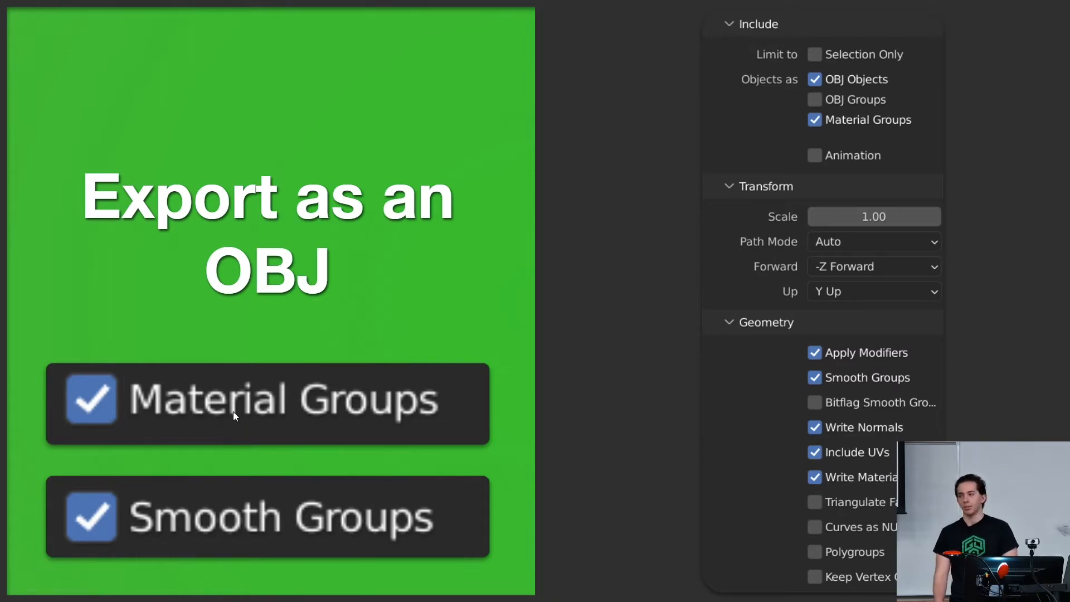
{"action": "key", "text": "Escape"}
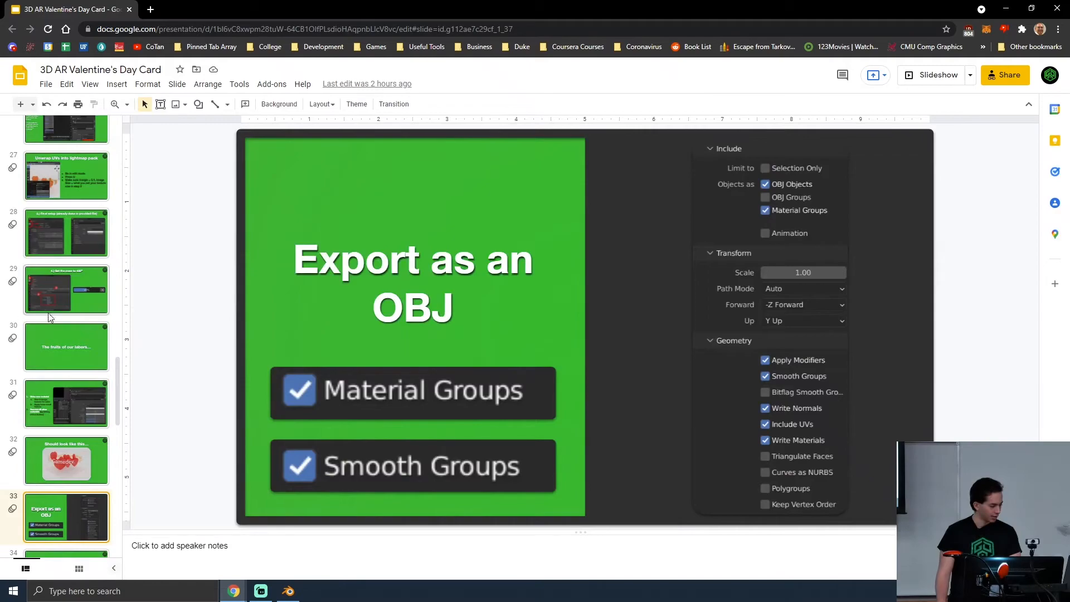
Switch back to Blender and export the model as LOVE.obj to the Desktop with Material Groups and Smooth Groups enabled.
{"action": "left_click", "coordinate": [291, 594]}
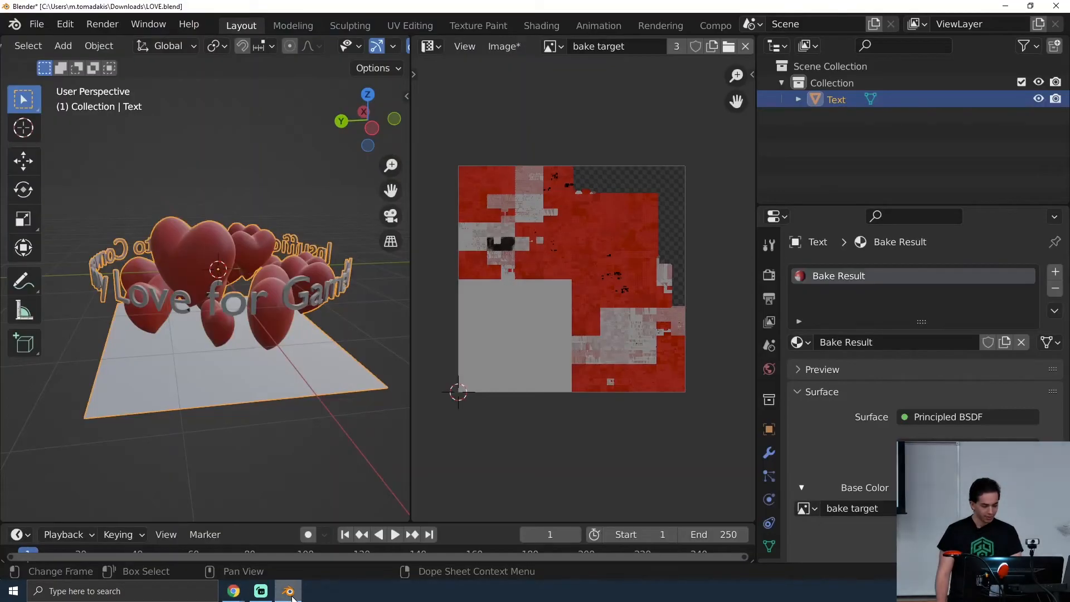
{"action": "left_click", "coordinate": [36, 24]}
{"action": "mouse_move", "coordinate": [58, 267]}
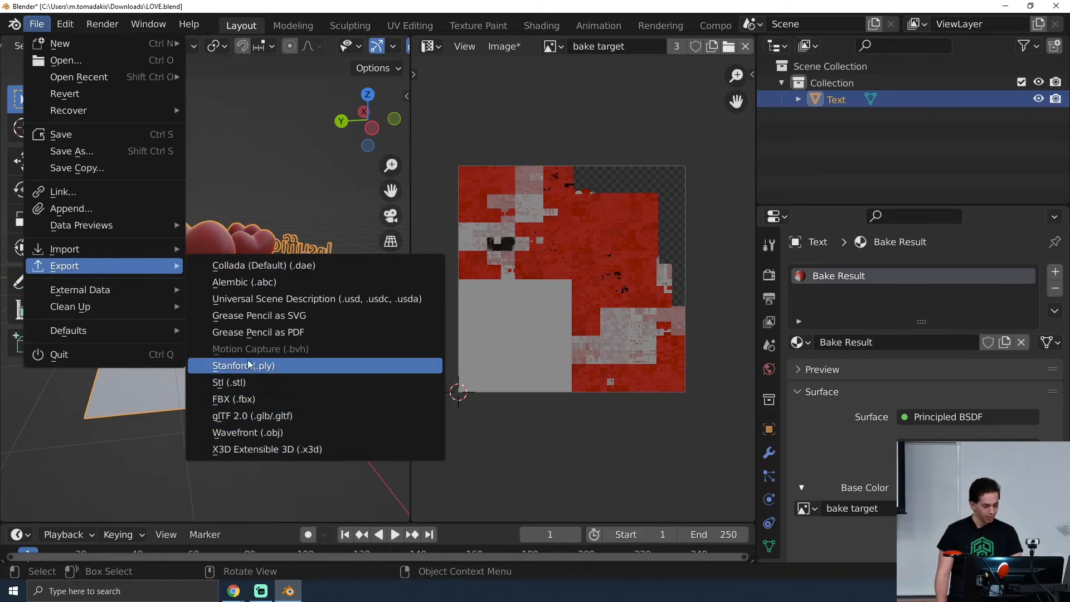
{"action": "left_click", "coordinate": [275, 433]}
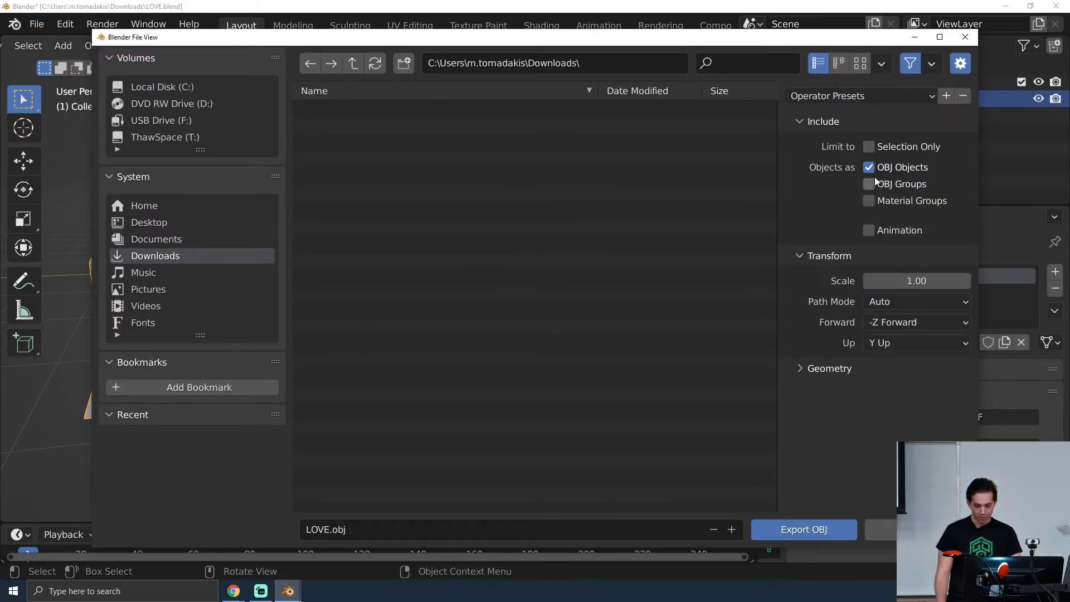
{"action": "left_click", "coordinate": [870, 201]}
{"action": "left_click", "coordinate": [820, 365]}
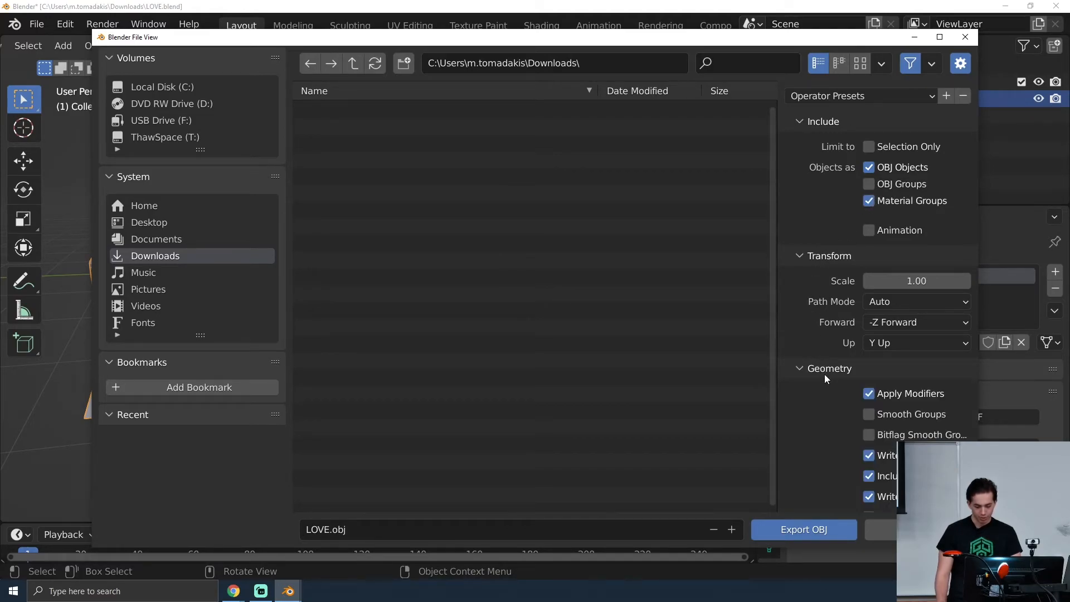
{"action": "scroll", "coordinate": [868, 337], "scroll_direction": "down", "scroll_amount": 3}
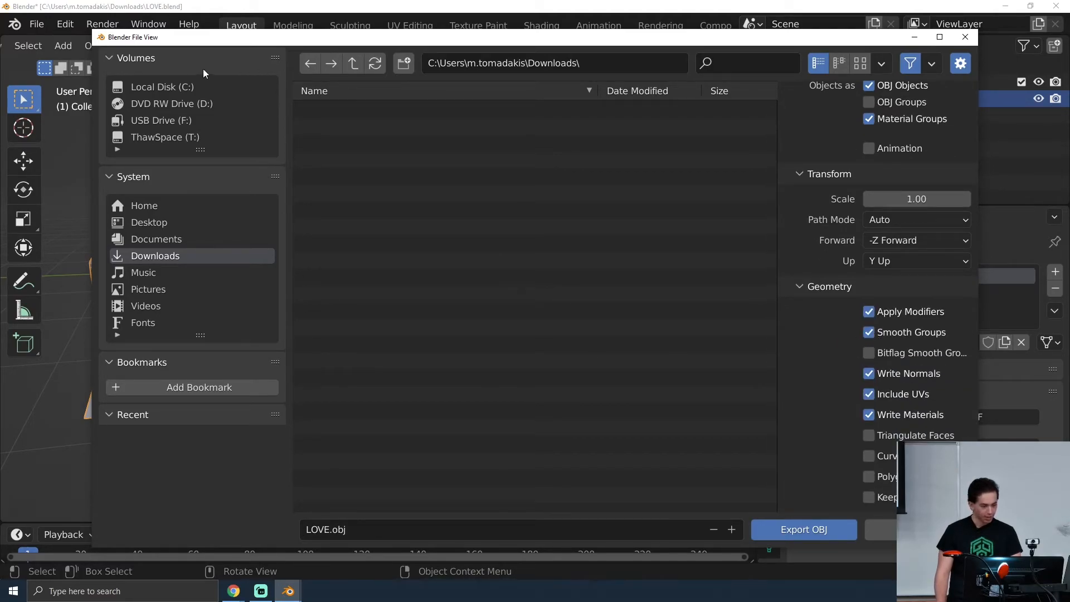
{"action": "left_click", "coordinate": [151, 222]}
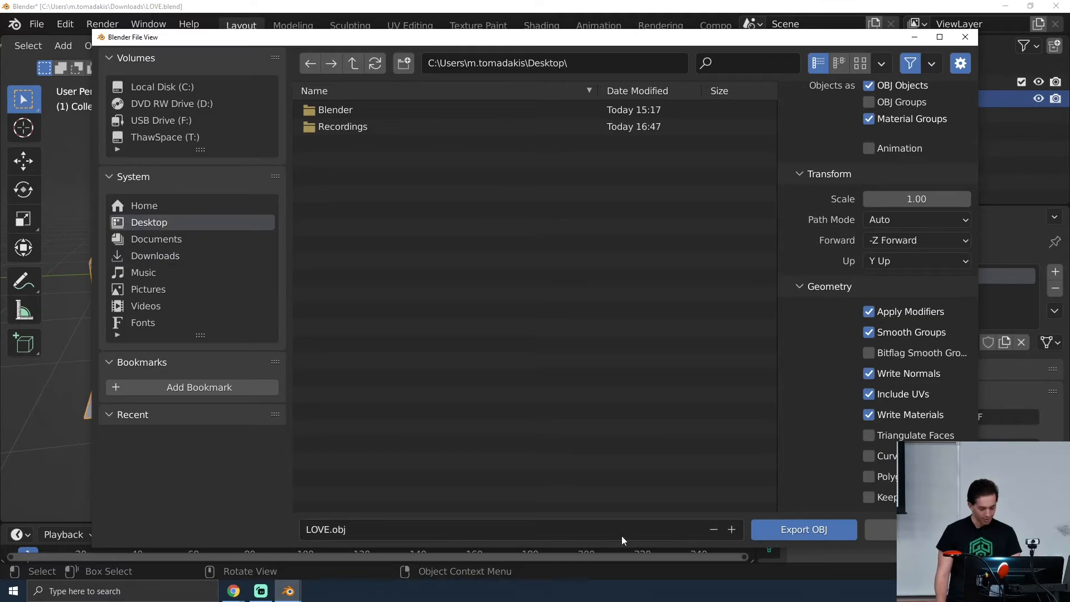
{"action": "left_click", "coordinate": [793, 530]}
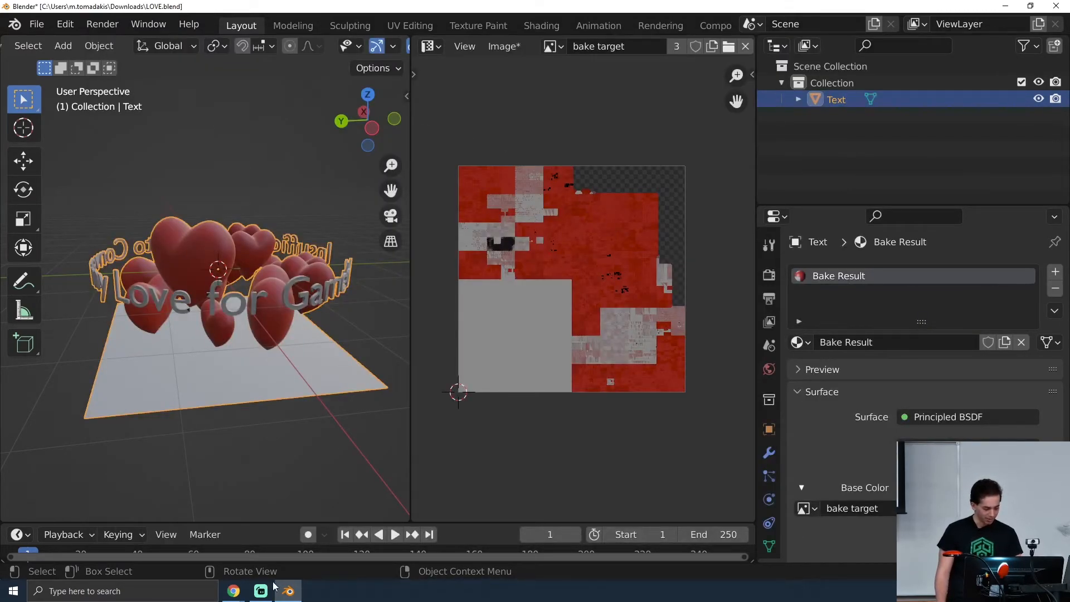
Switch to the Google Slides presentation and open slide 31 about making a new material and removing all others.
{"action": "mouse_move", "coordinate": [234, 591]}
{"action": "left_click", "coordinate": [182, 543]}
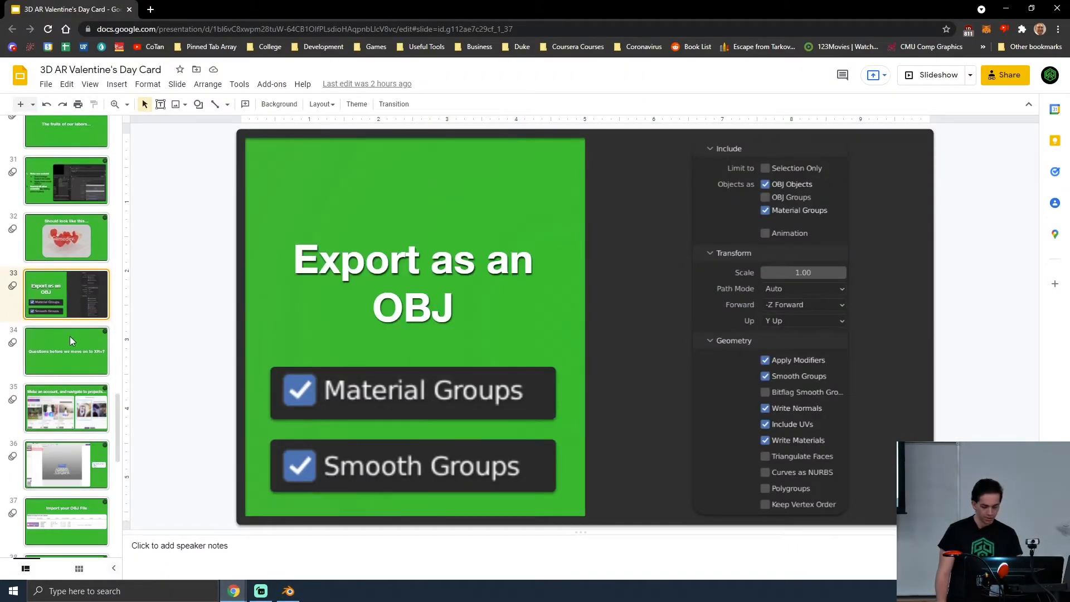
{"action": "left_click", "coordinate": [69, 337]}
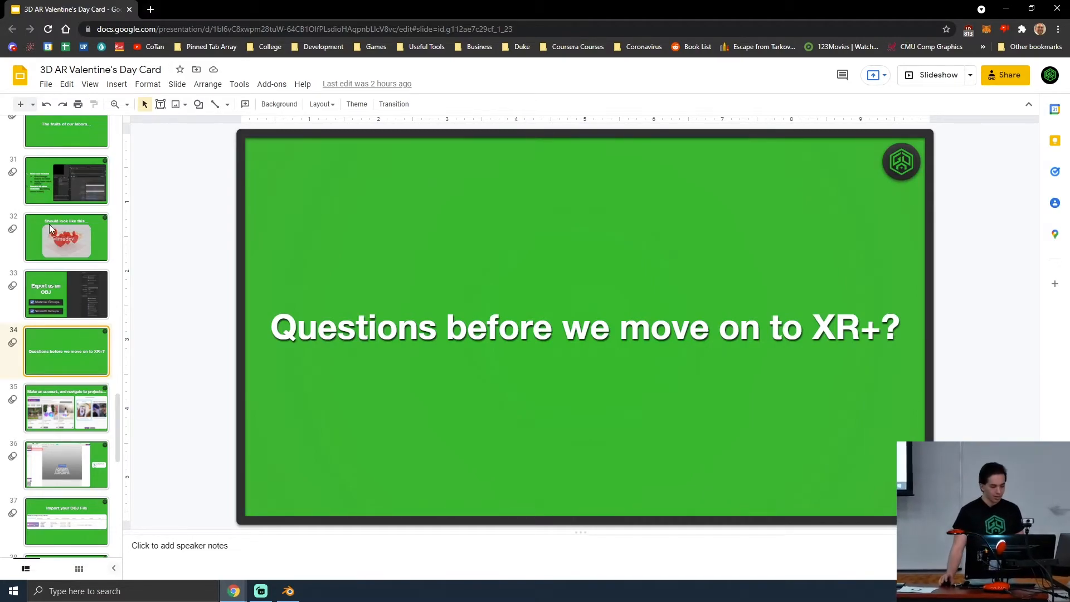
{"action": "scroll", "coordinate": [66, 270], "scroll_direction": "up", "scroll_amount": 2}
{"action": "left_click", "coordinate": [72, 301]}
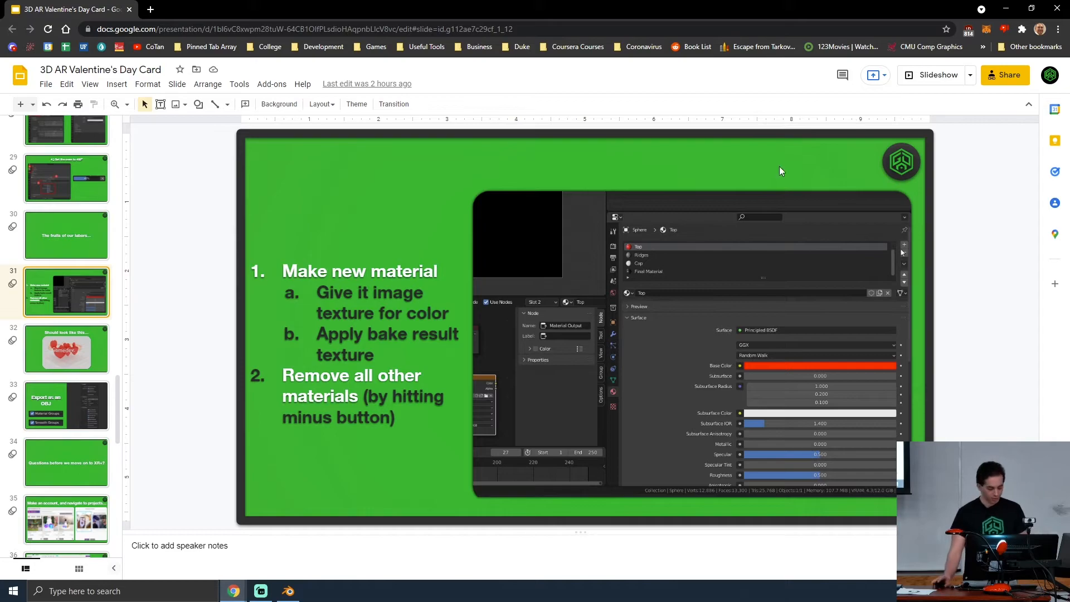
Switch to Blender and review the Bake Result material's surface settings and its base color image.
{"action": "left_click", "coordinate": [288, 590]}
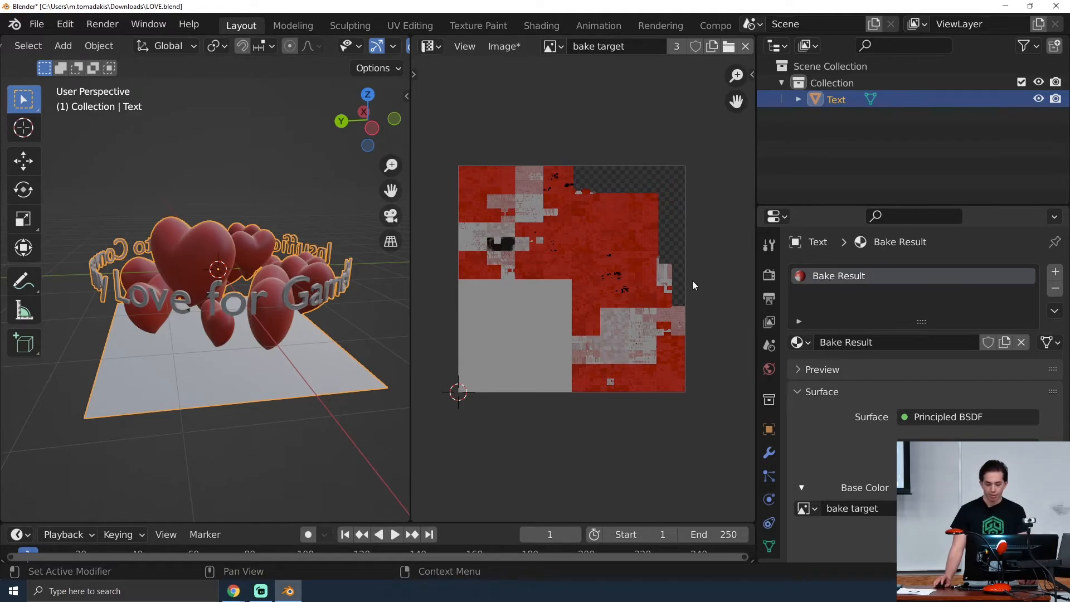
{"action": "scroll", "coordinate": [216, 260], "scroll_direction": "up", "scroll_amount": 4}
{"action": "scroll", "coordinate": [216, 259], "scroll_direction": "down", "scroll_amount": 4}
{"action": "scroll", "coordinate": [768, 461], "scroll_direction": "down", "scroll_amount": 2}
{"action": "scroll", "coordinate": [769, 460], "scroll_direction": "down", "scroll_amount": 2}
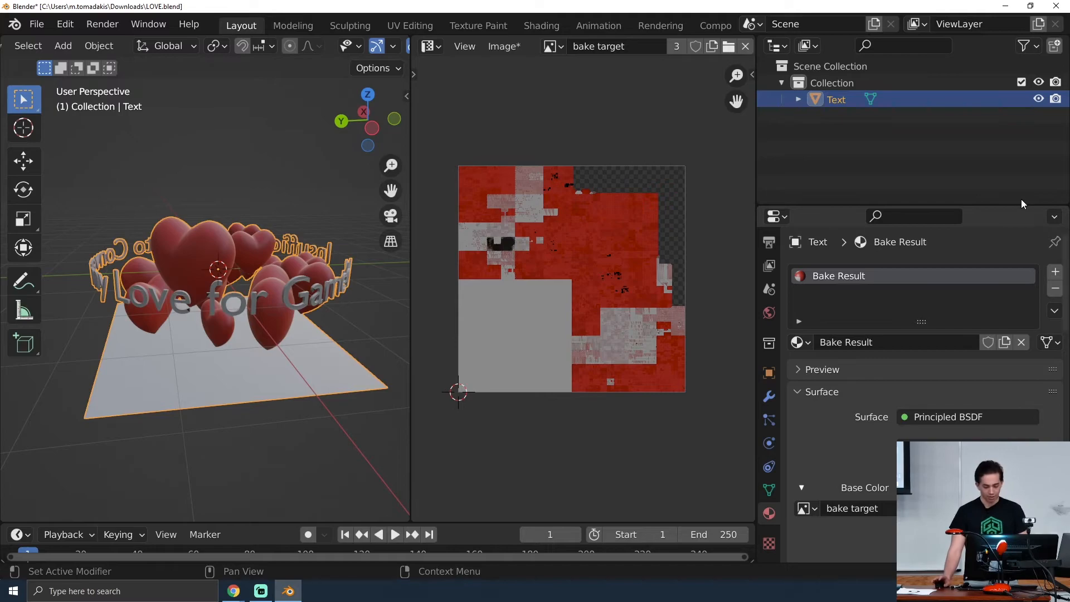
{"action": "scroll", "coordinate": [915, 376], "scroll_direction": "down", "scroll_amount": 5}
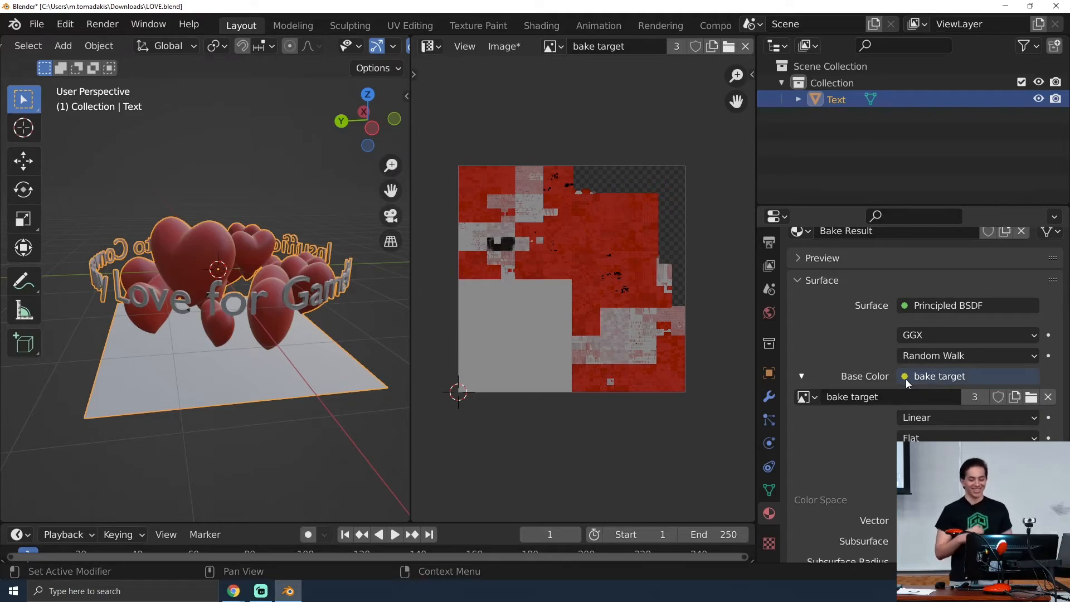
{"action": "scroll", "coordinate": [832, 372], "scroll_direction": "up", "scroll_amount": 5}
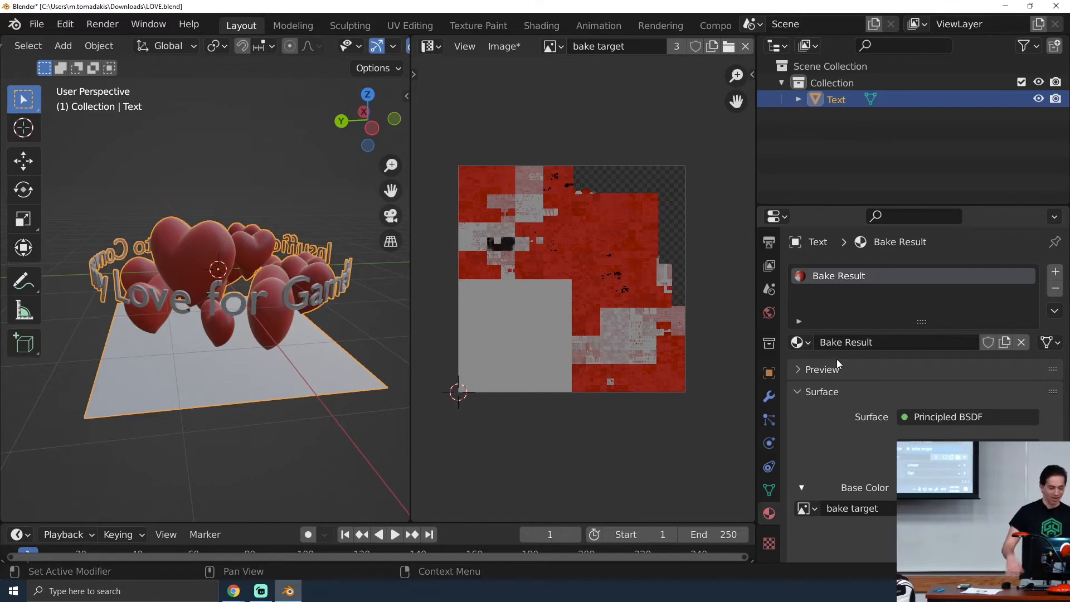
Switch to Google Slides and start the slideshow from slide 34, the questions slide before XR+.
{"action": "mouse_move", "coordinate": [233, 590]}
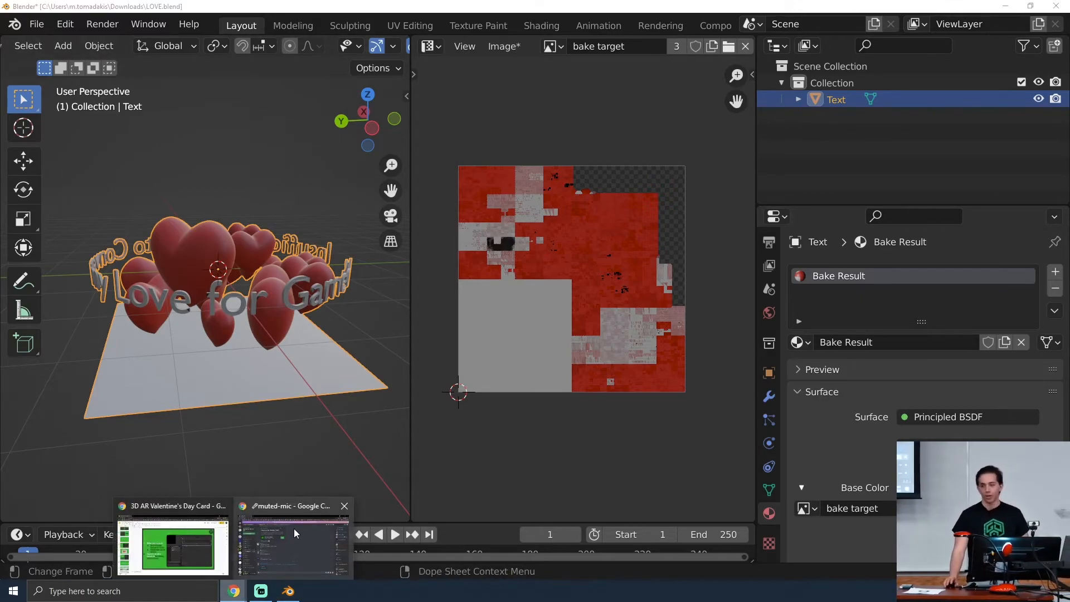
{"action": "mouse_move", "coordinate": [294, 528]}
{"action": "left_click", "coordinate": [173, 538]}
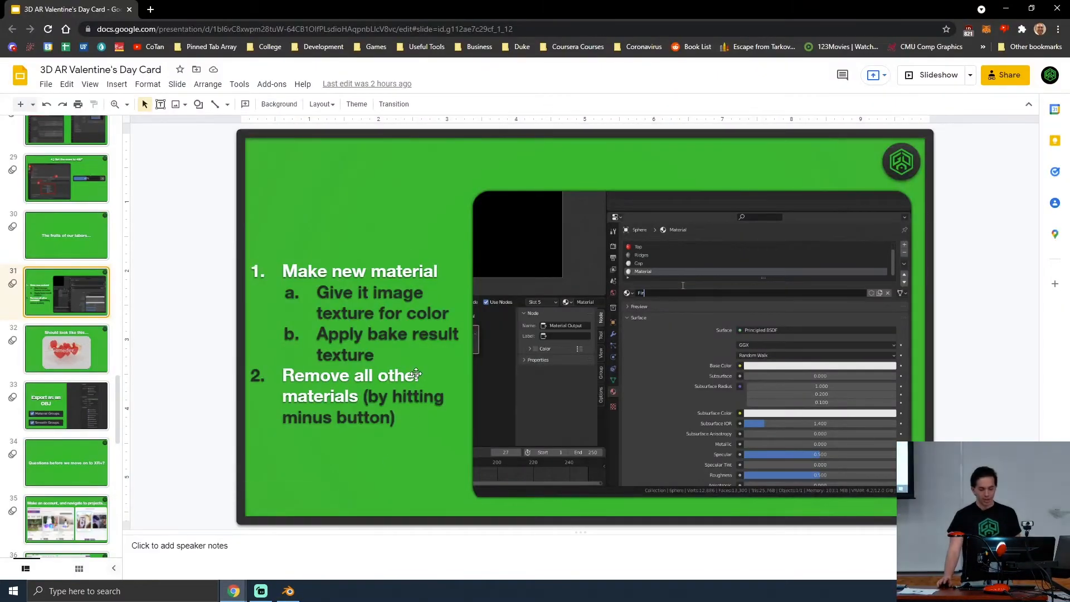
{"action": "scroll", "coordinate": [49, 449], "scroll_direction": "down", "scroll_amount": 6}
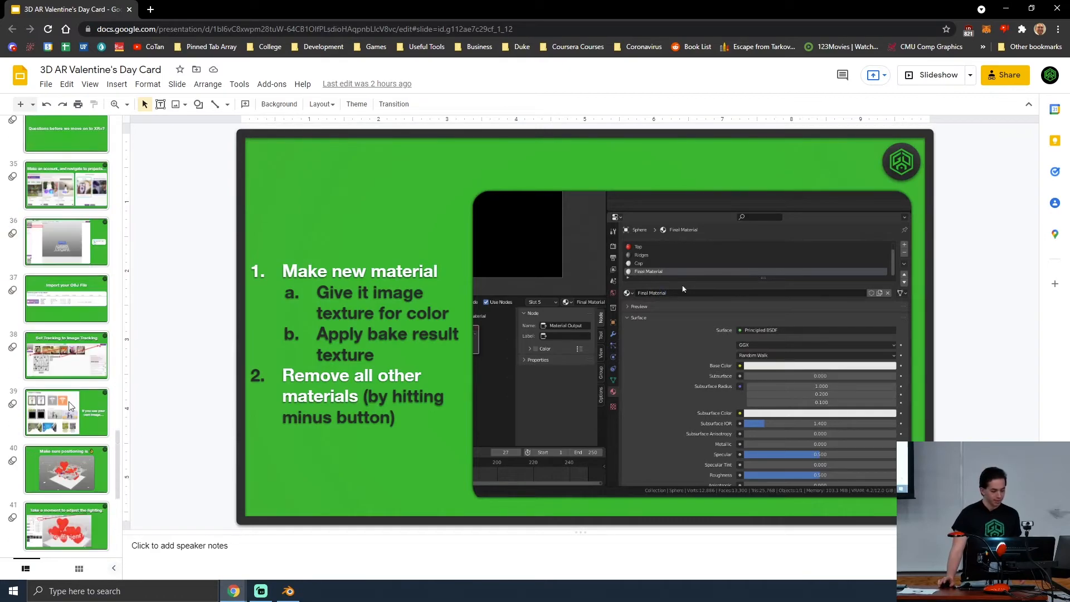
{"action": "left_click", "coordinate": [62, 146]}
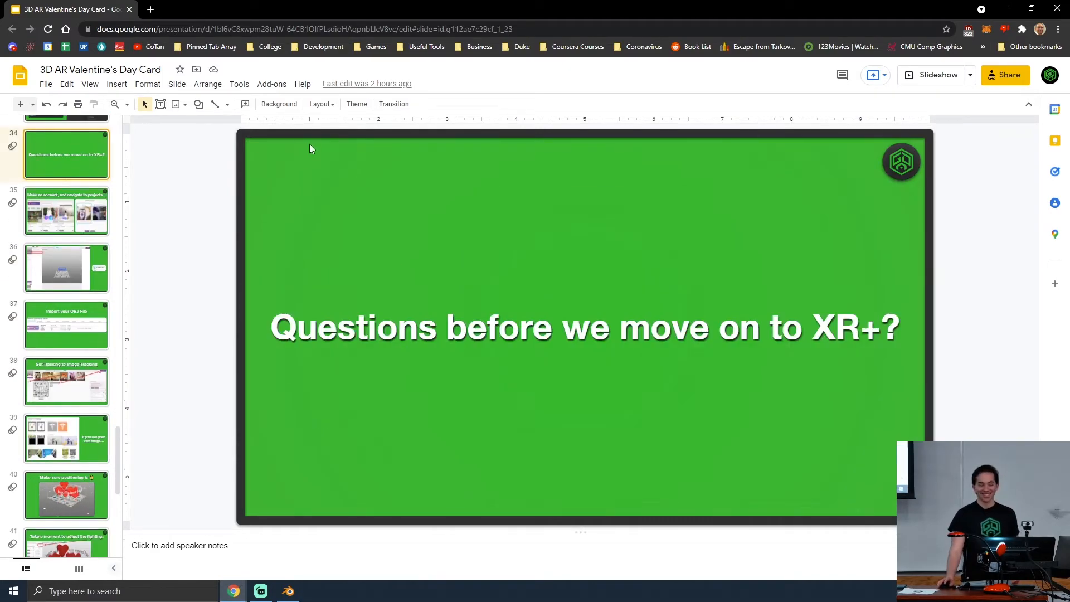
{"action": "left_click", "coordinate": [940, 81]}
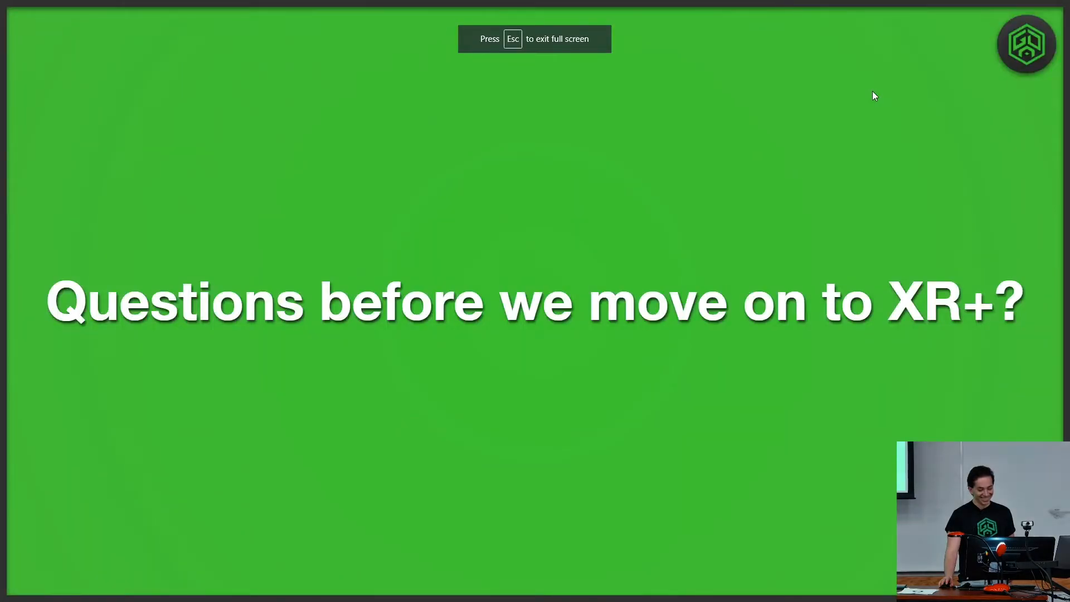
Advance the slideshow through the XR+ instructions for adding an item and importing the OBJ to the image tracking slide.
{"action": "key", "text": "Right"}
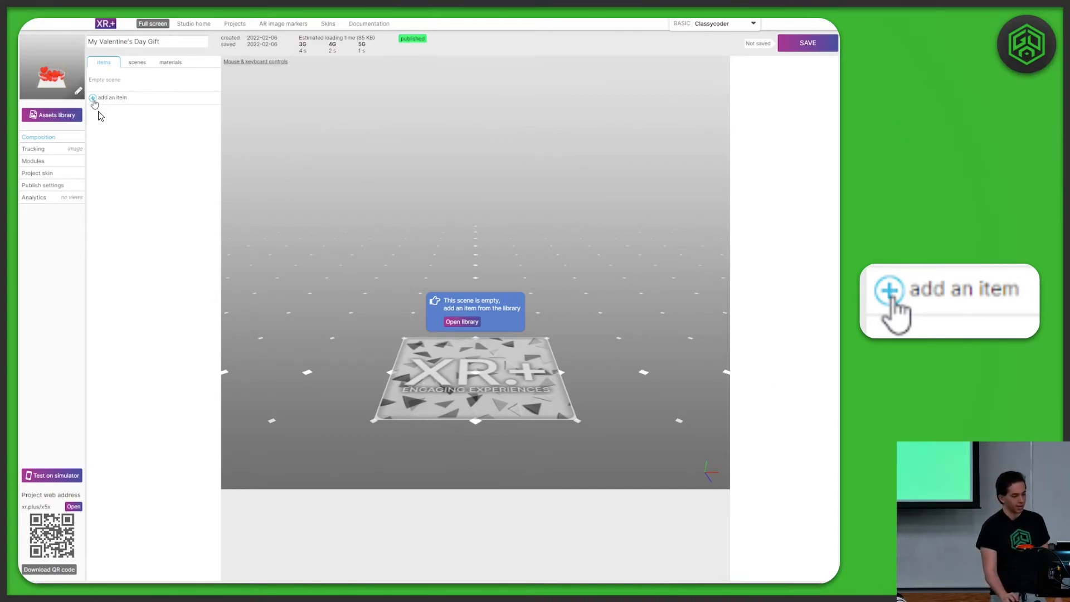
{"action": "left_click", "coordinate": [326, 149]}
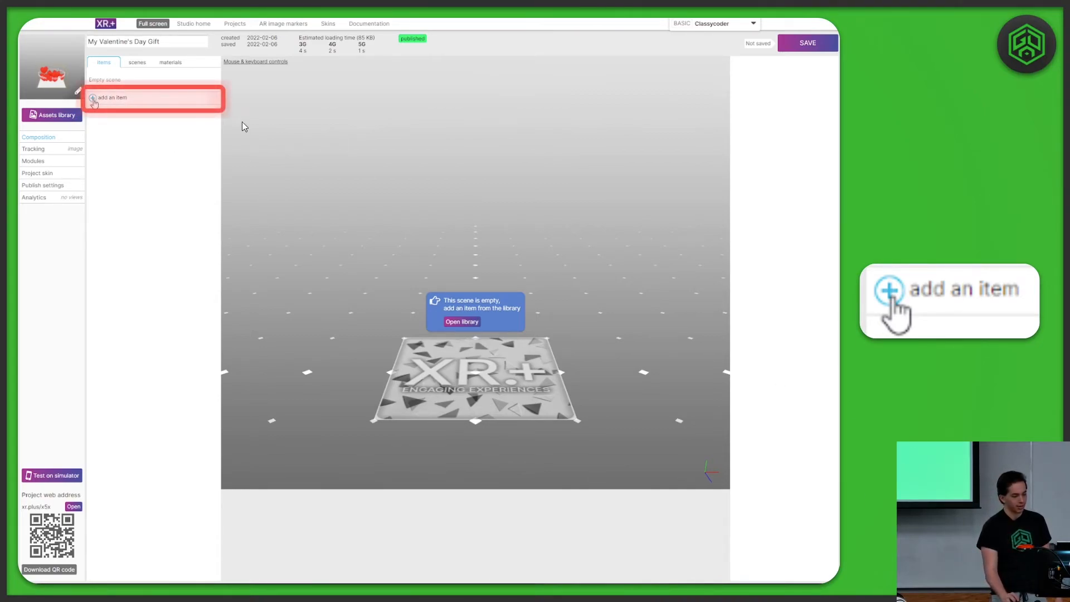
{"action": "left_click", "coordinate": [922, 302]}
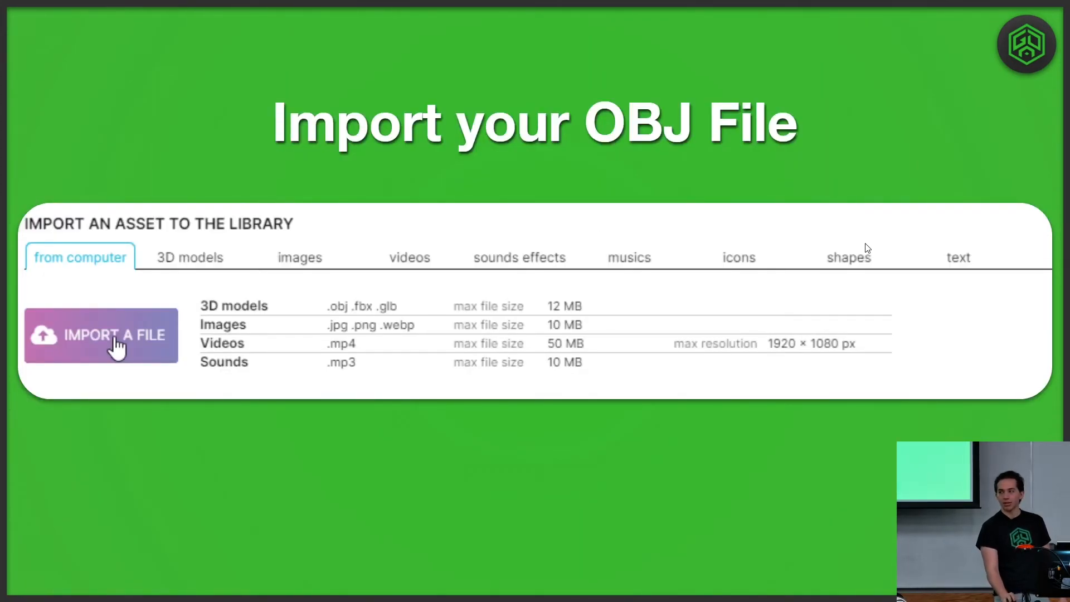
{"action": "left_click", "coordinate": [143, 364]}
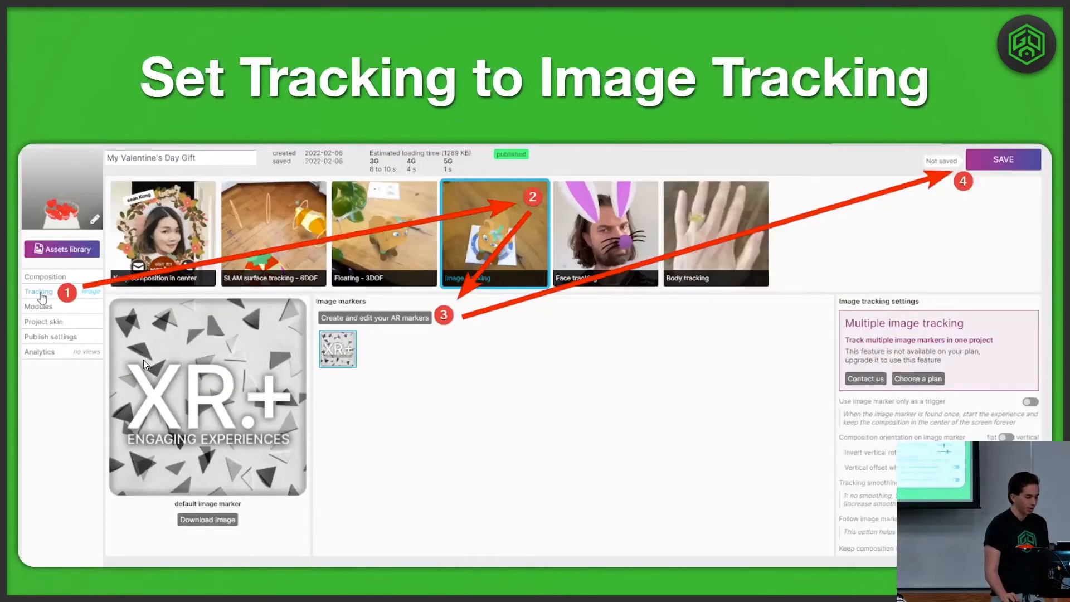